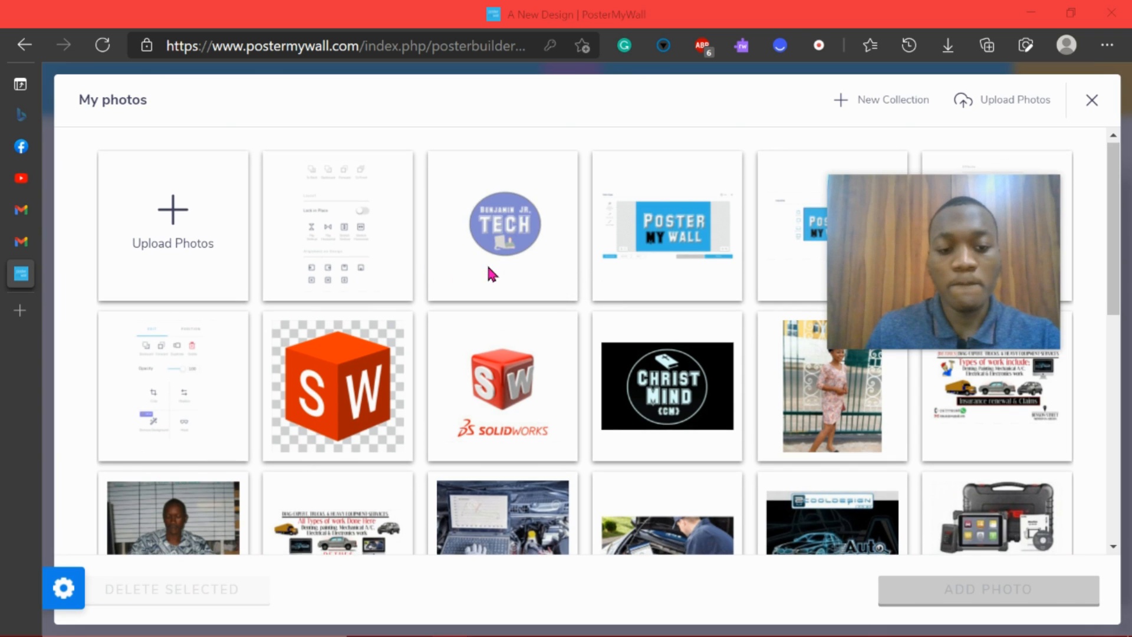
- Add the uncut full-length photo of the man in the striped polo beside the stairs from My photos to the design
scroll(490, 274, down, 12)
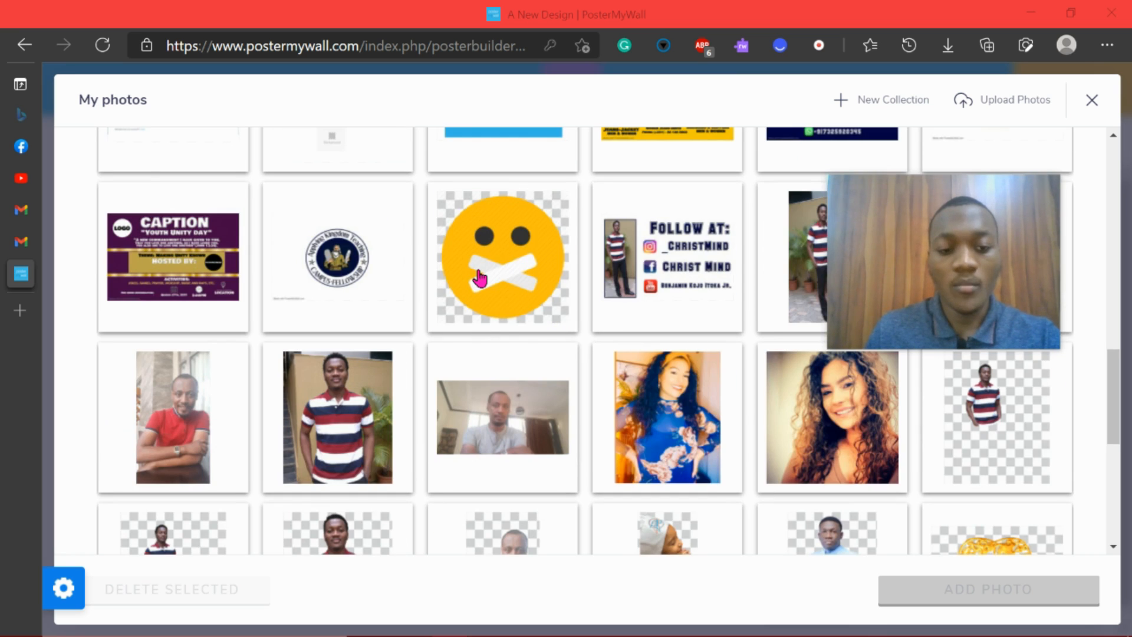
click(791, 235)
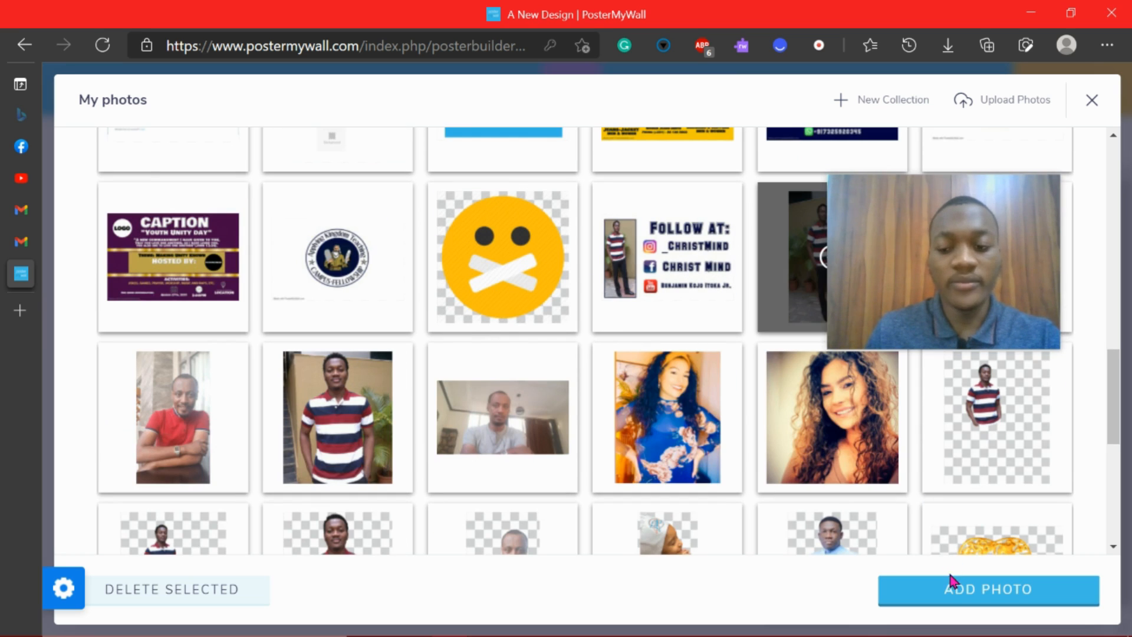
drag(876, 269, 562, 380)
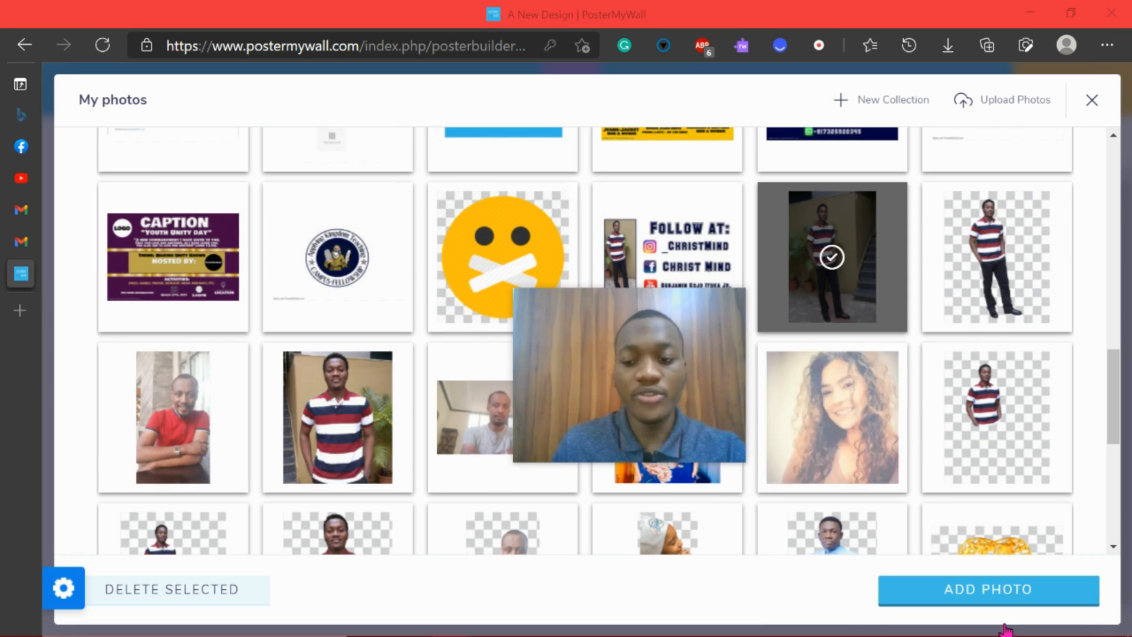
click(962, 590)
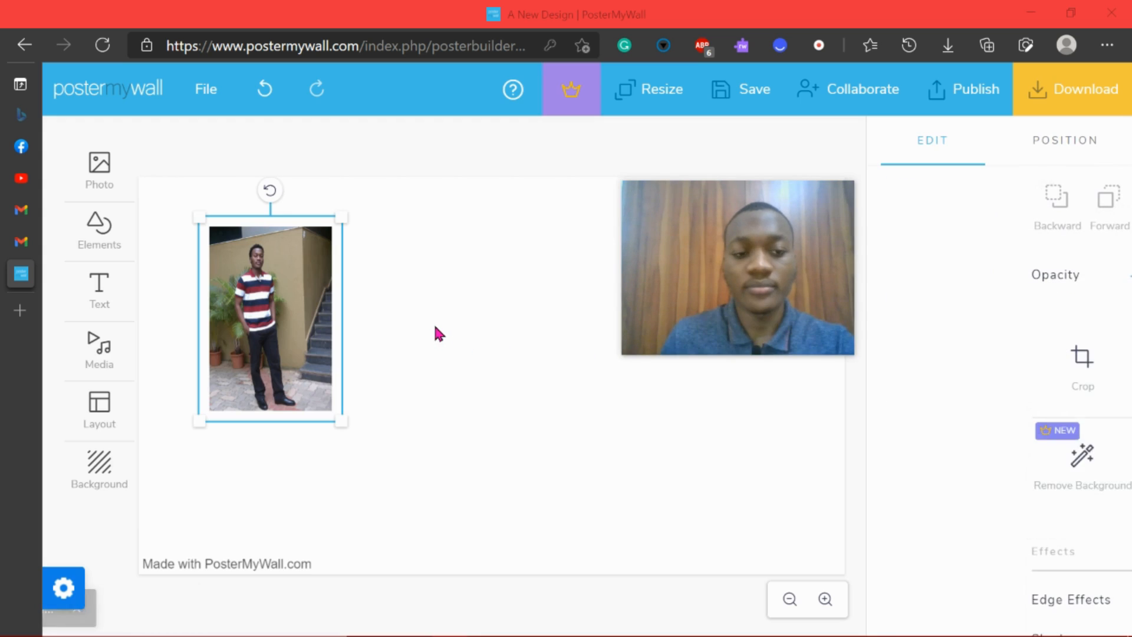
- Enlarge the added photo and reposition it within the left half of the canvas
drag(341, 424, 362, 450)
drag(306, 397, 344, 390)
drag(393, 229, 446, 224)
drag(341, 305, 347, 335)
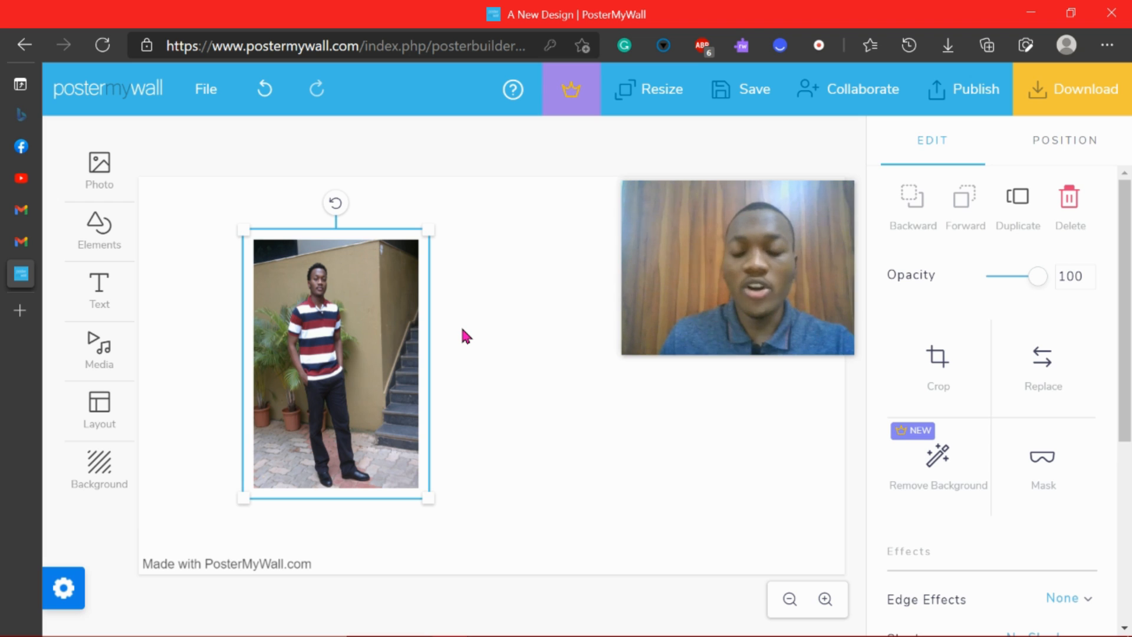
mouse_move(360, 342)
mouse_down()
mouse_move(339, 340)
mouse_move(363, 349)
mouse_up()
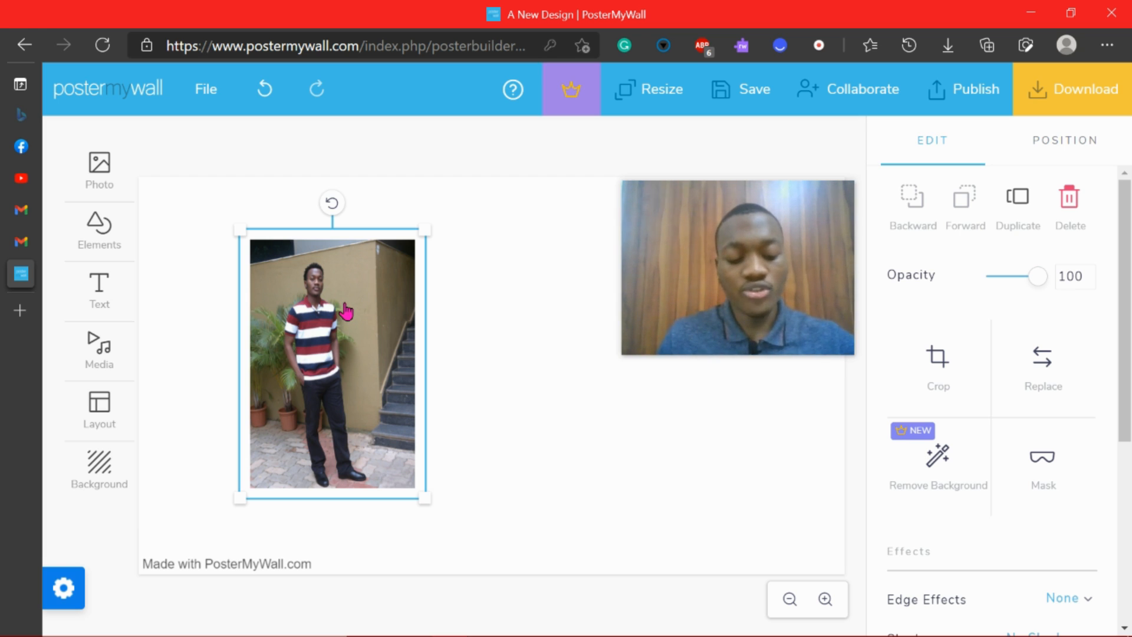
- Duplicate the photo and arrange the two copies side by side on the canvas
key(ctrl+d)
drag(369, 320, 470, 332)
drag(323, 321, 287, 316)
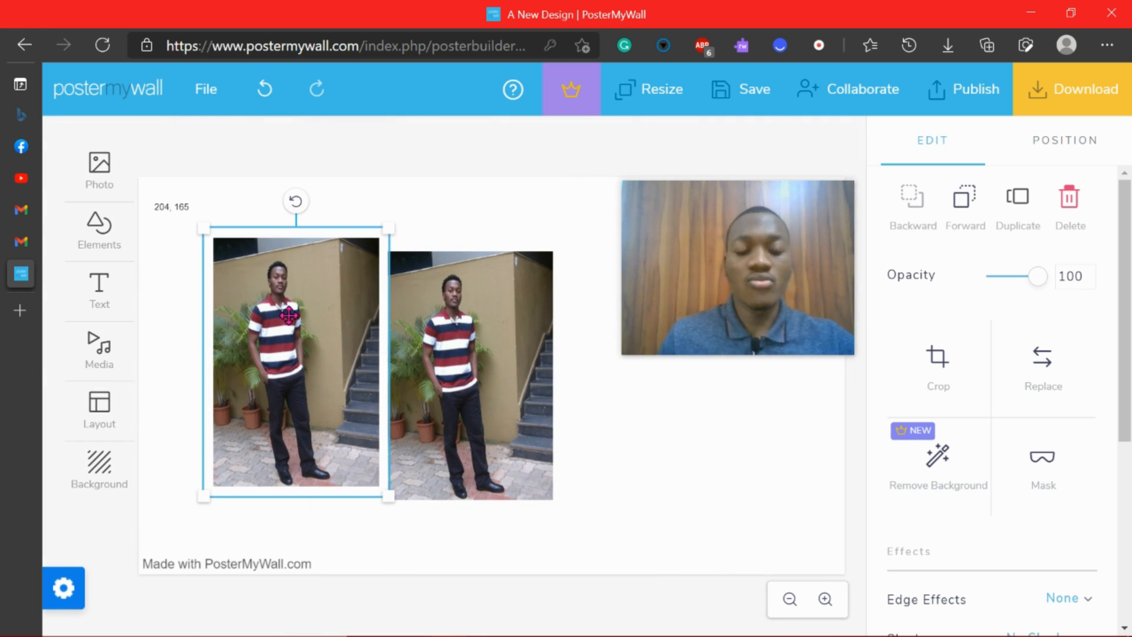
drag(430, 337, 406, 308)
- Duplicate the left photo, shrink the new copy to a thumbnail, and reduce the size of the right photo
right_click(317, 313)
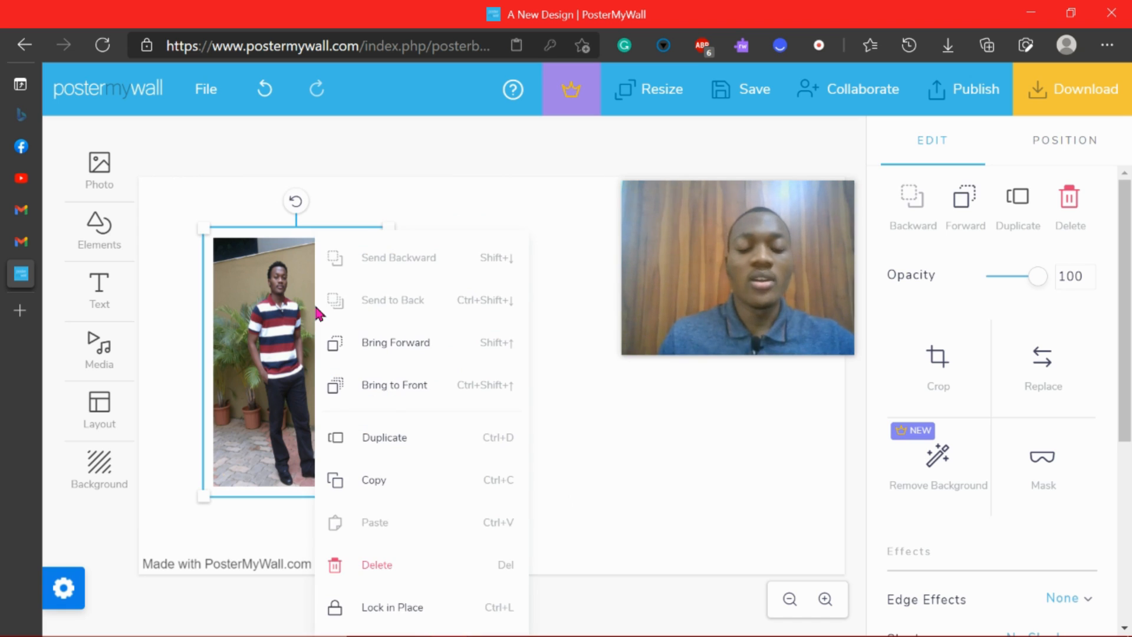
click(389, 438)
drag(363, 356, 531, 380)
drag(564, 507, 443, 327)
click(487, 362)
drag(534, 489, 492, 420)
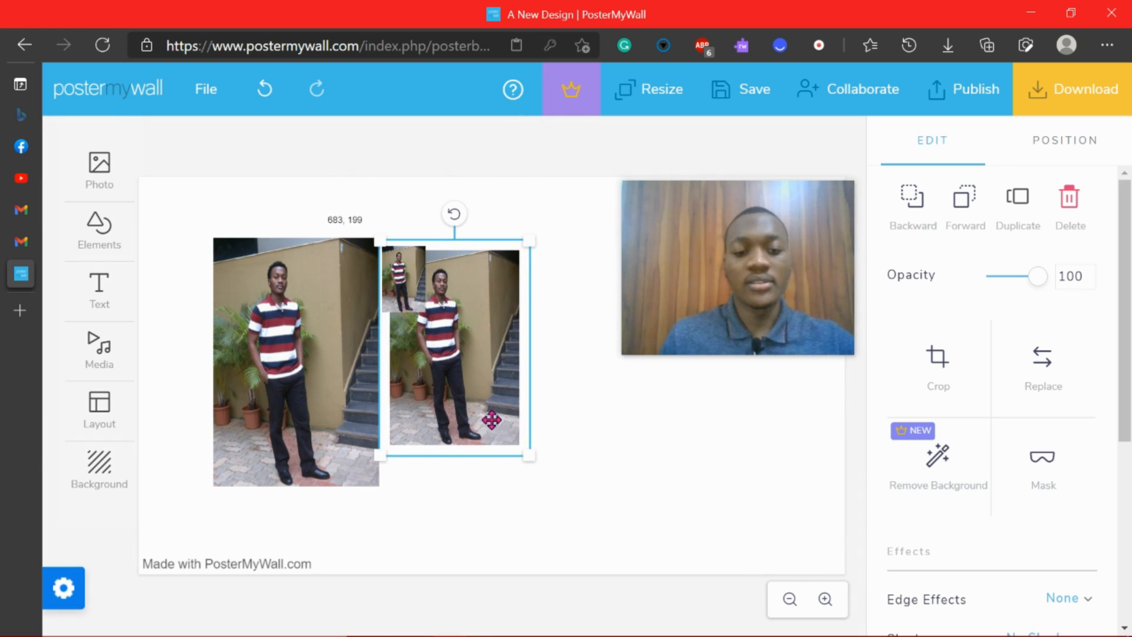
- Overlay small copies on the main photo's upper-right and lower-left corners, sending the main photo backward behind them
drag(401, 293, 480, 329)
click(377, 480)
drag(387, 493, 371, 445)
drag(344, 412, 407, 415)
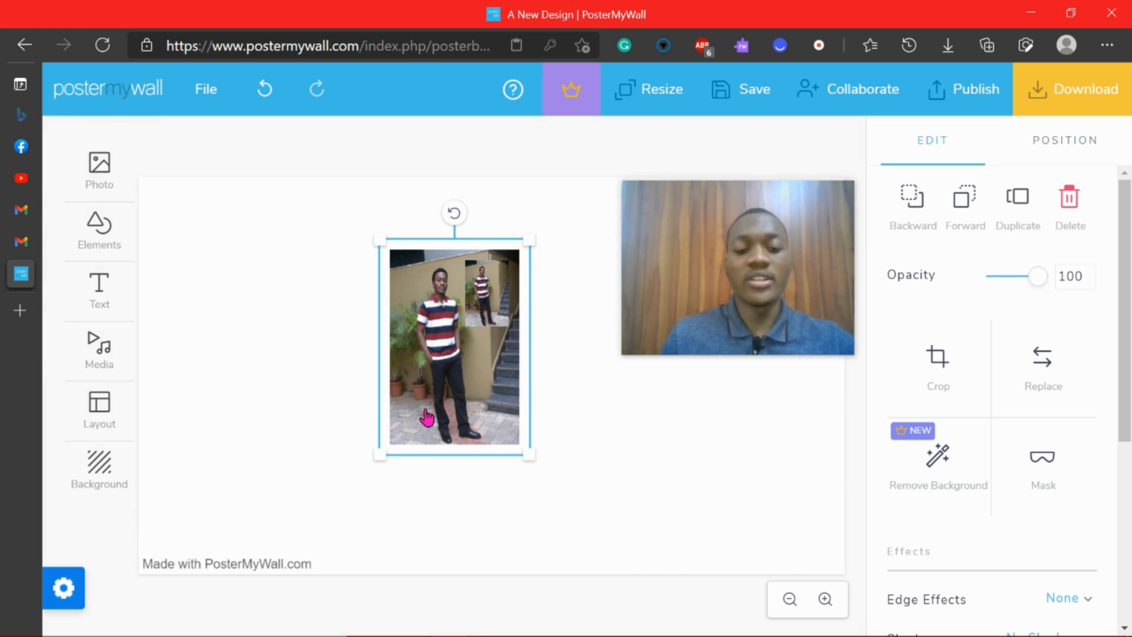
click(913, 204)
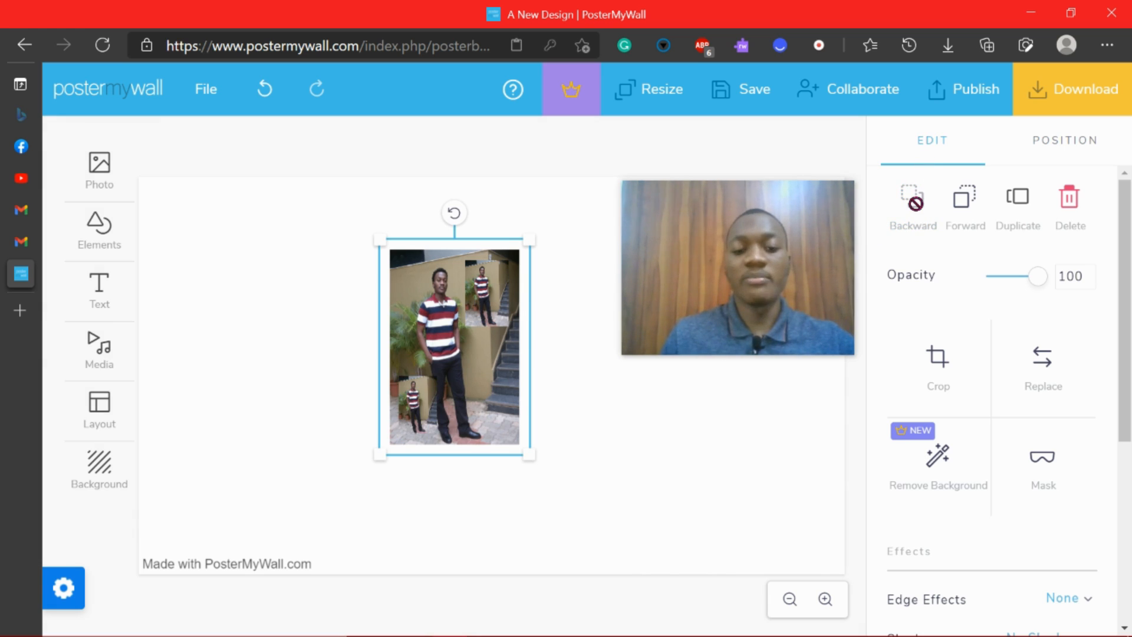
- Fit the lower-left thumbnail snugly into the corner of the main photo
click(440, 430)
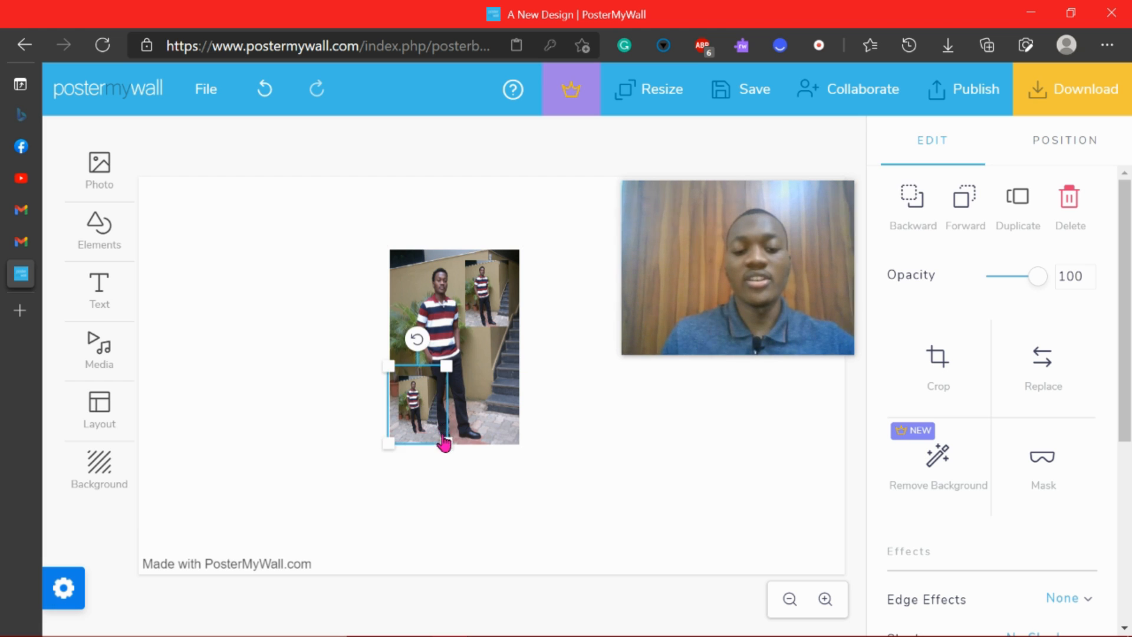
drag(440, 422, 413, 413)
click(547, 431)
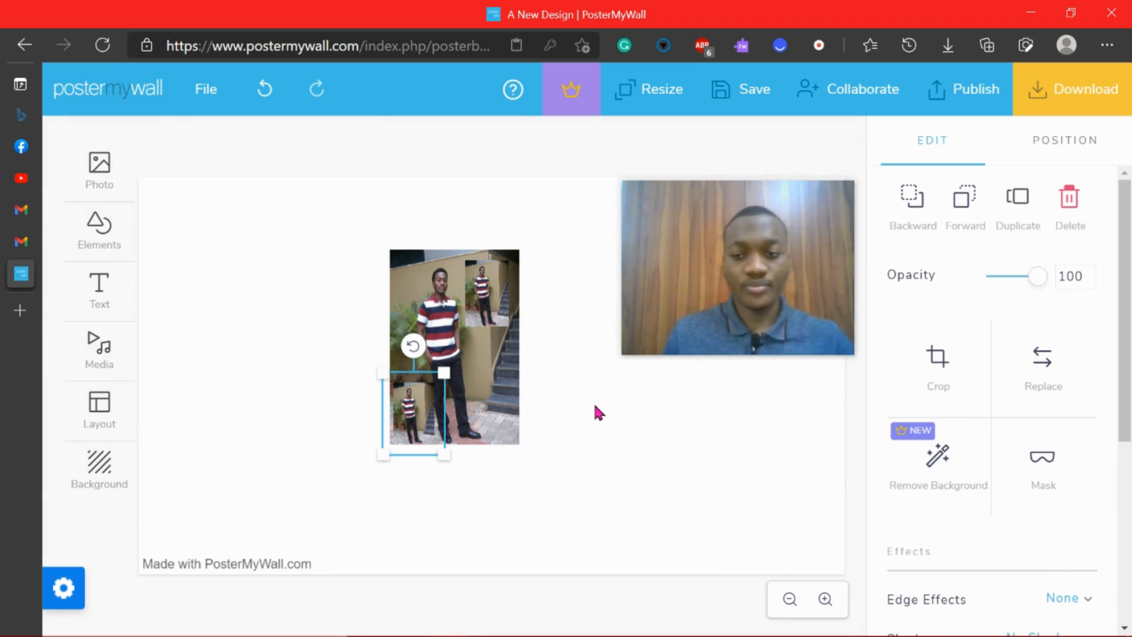
click(554, 413)
- Duplicate the upper-right thumbnail twice and fit the reduced copies into the main photo's lower-right and upper-left corners
click(479, 319)
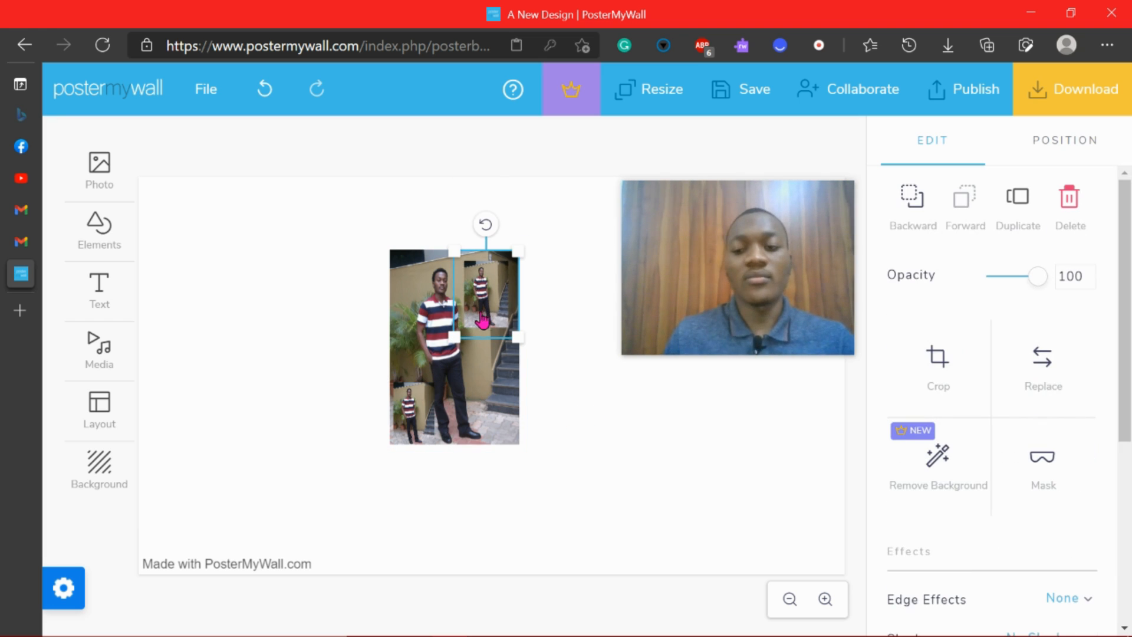
click(1021, 230)
drag(481, 320, 482, 398)
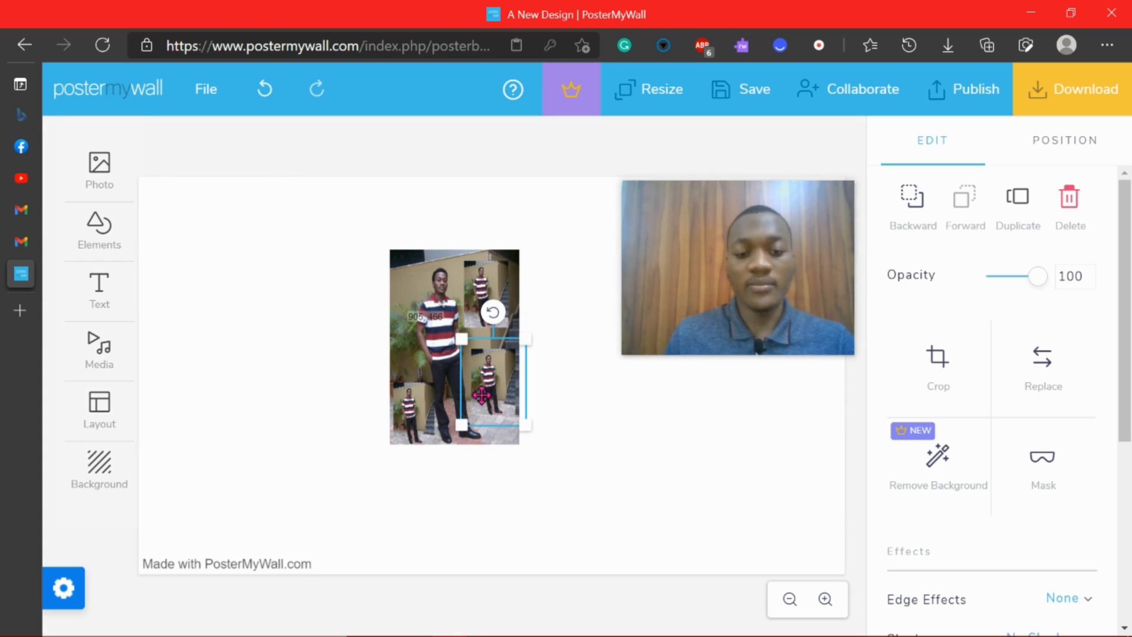
click(1020, 204)
drag(487, 389, 410, 298)
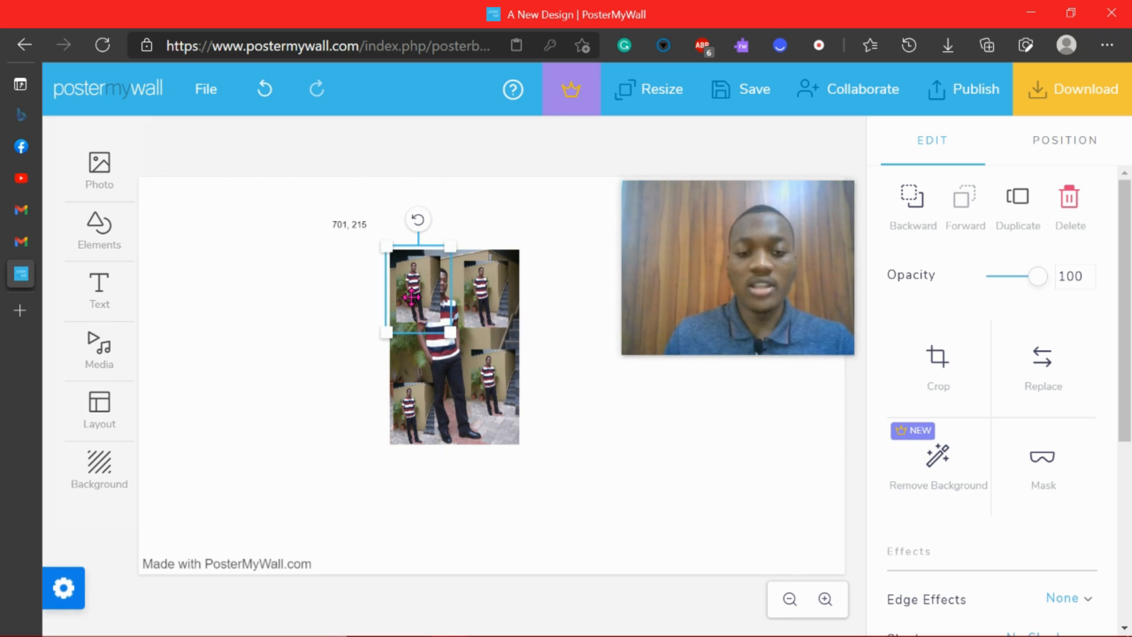
drag(450, 332, 410, 289)
drag(492, 390, 494, 419)
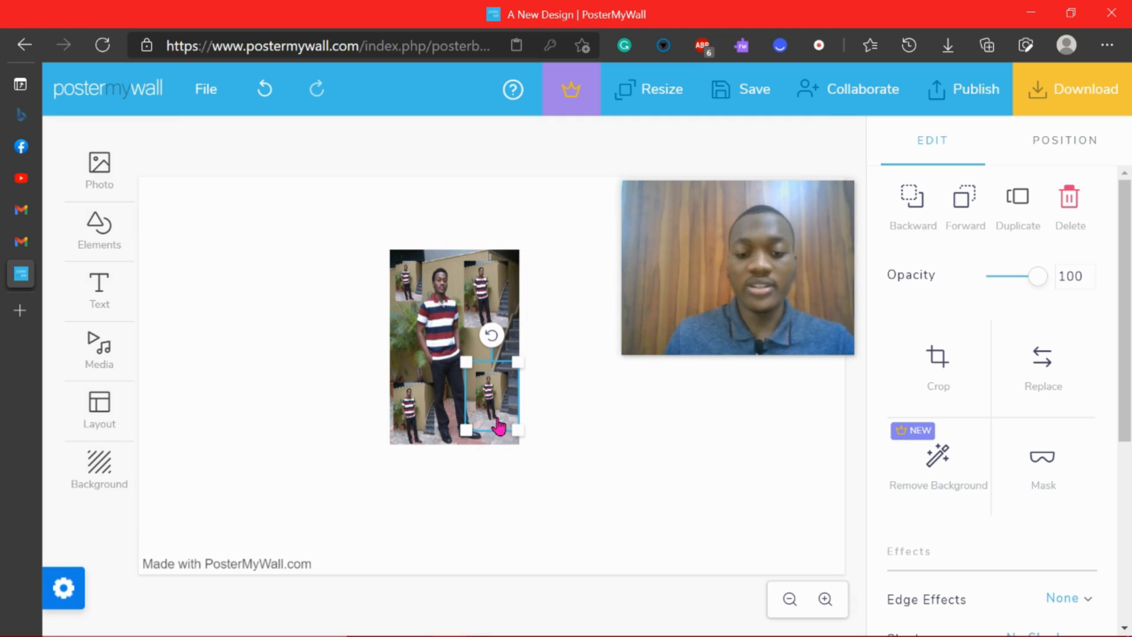
- Delete the four thumbnail copies overlaid on the main photo
click(1069, 199)
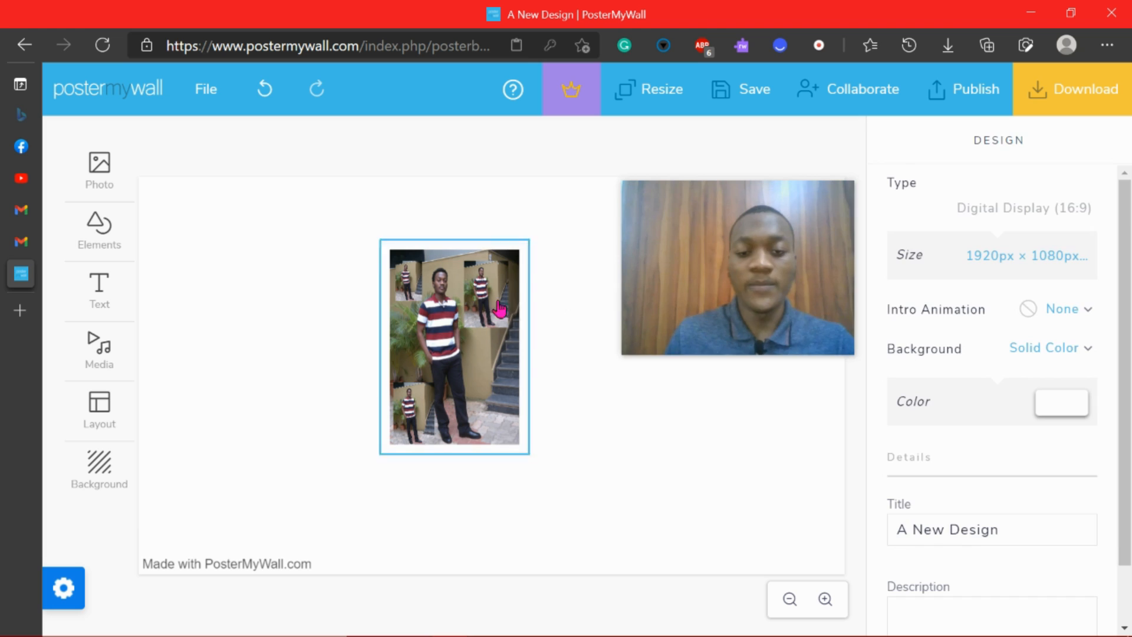
click(516, 308)
click(1080, 201)
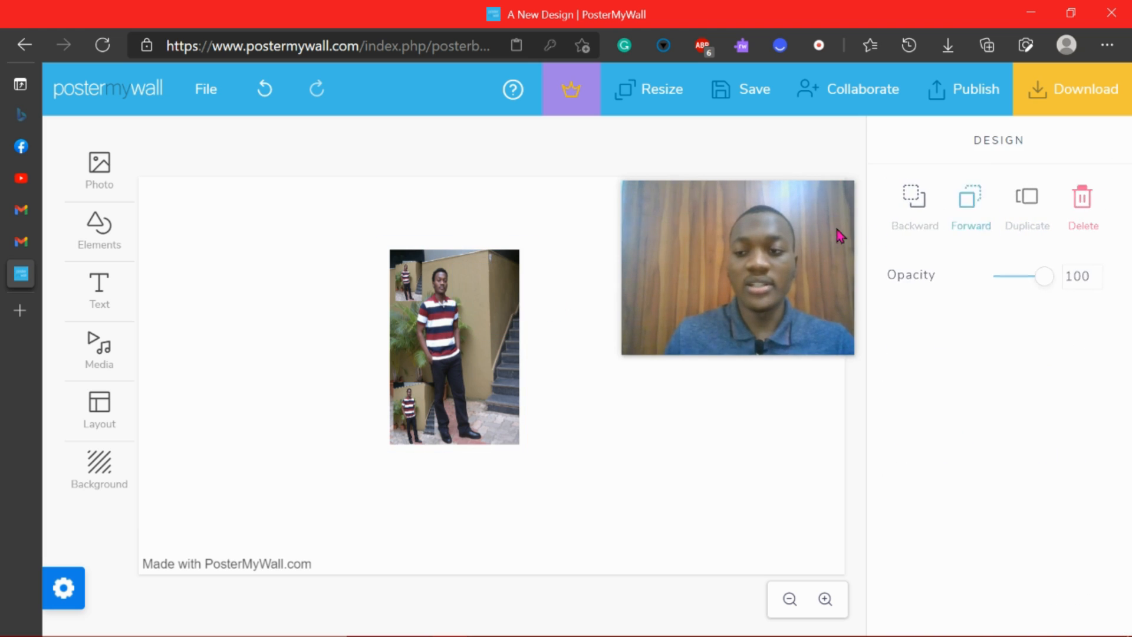
click(417, 289)
click(1068, 201)
click(410, 432)
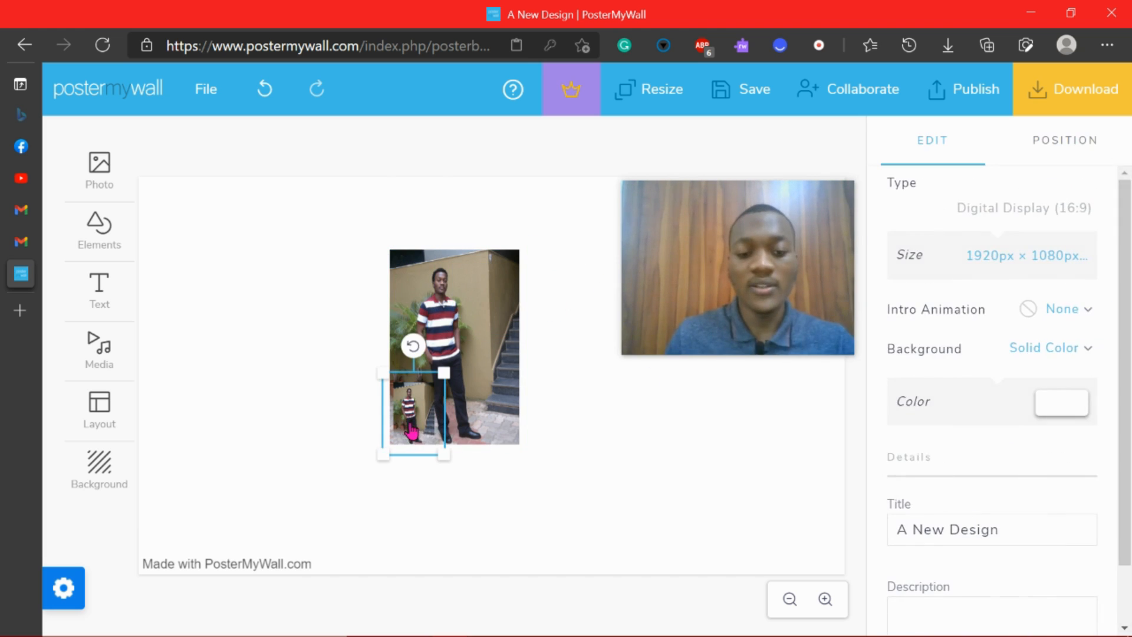
click(1067, 200)
- Move the remaining photo slightly left and enlarge it a little
drag(446, 350, 402, 345)
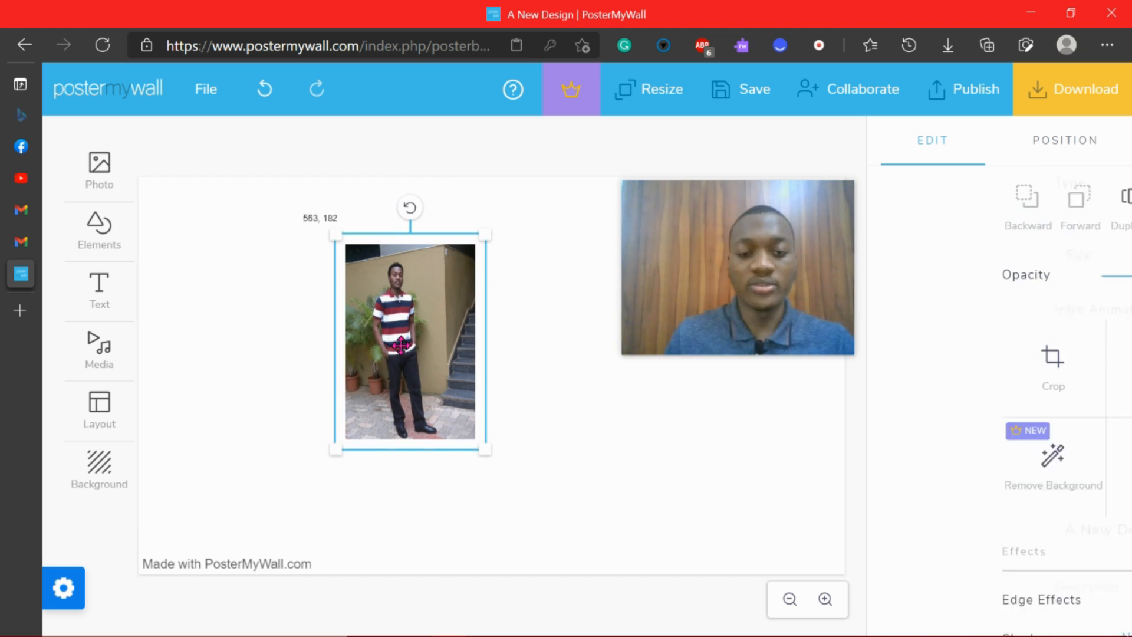
drag(485, 449, 496, 472)
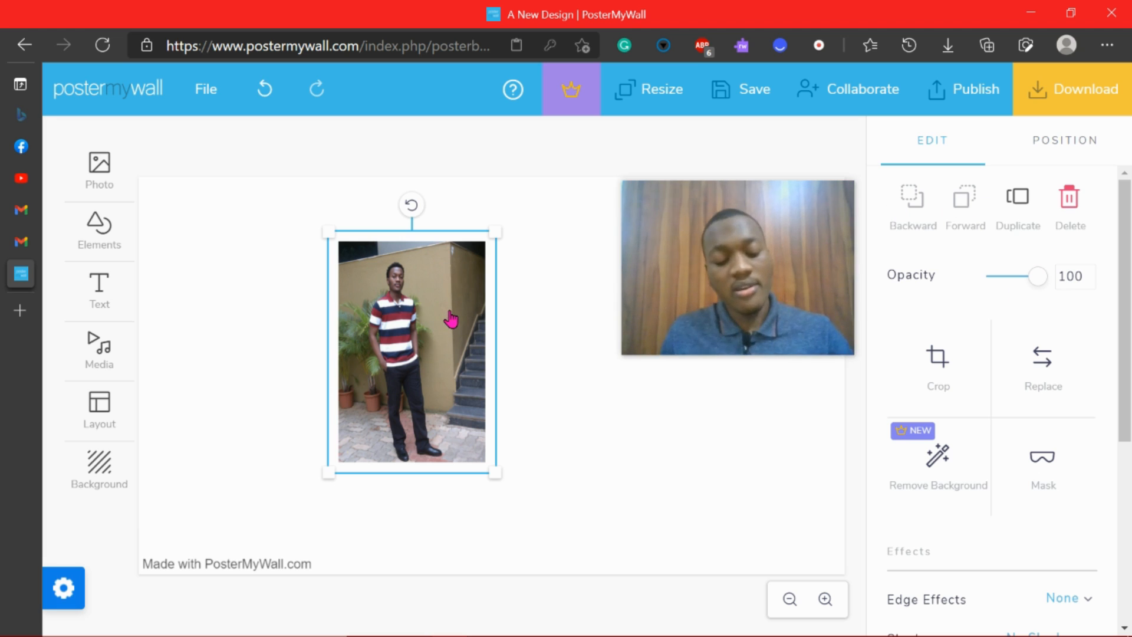
- Duplicate the photo, offset the copy so it overlaps the original's lower right, and send it backward and forward again
key(ctrl+d)
drag(444, 341, 533, 372)
click(912, 196)
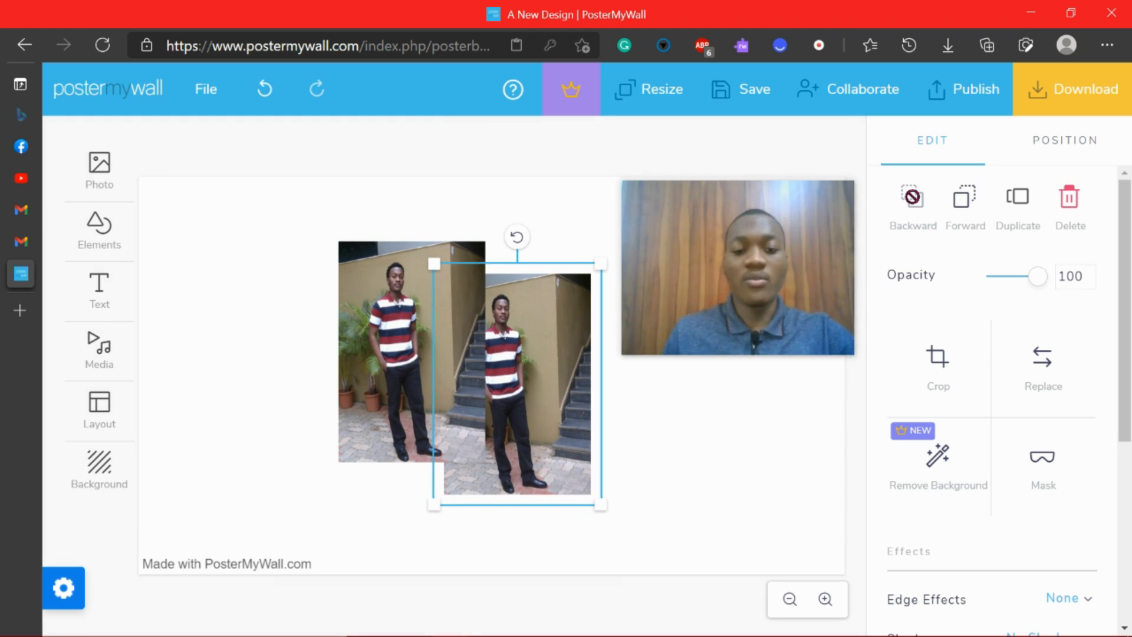
click(972, 205)
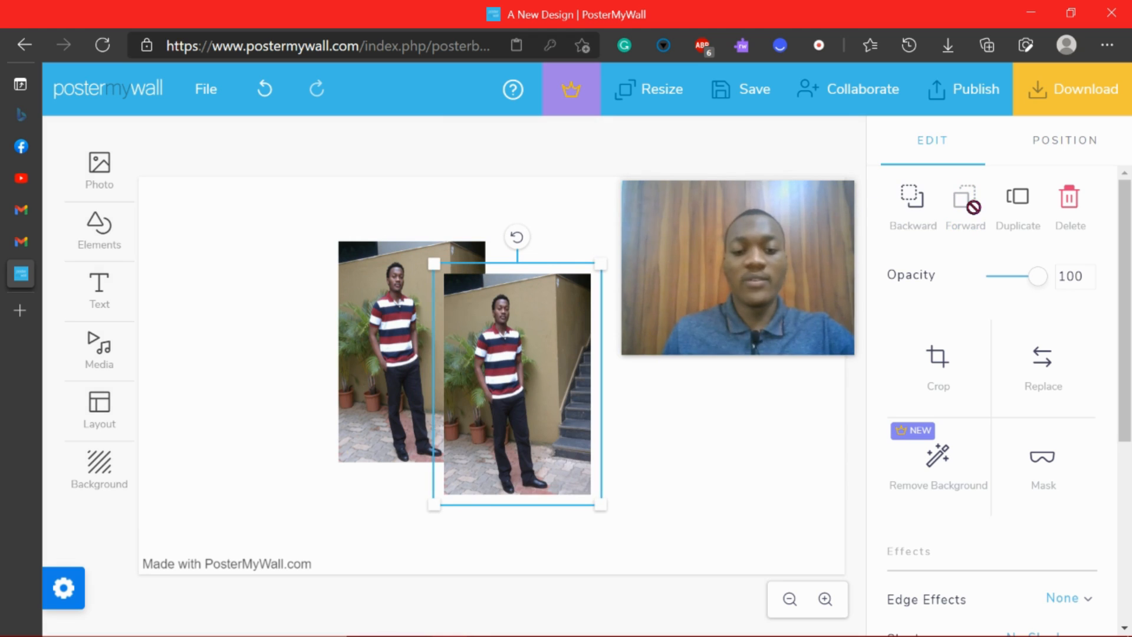
- Bring the left photo forward over the overlapping copy and send it backward again
click(384, 292)
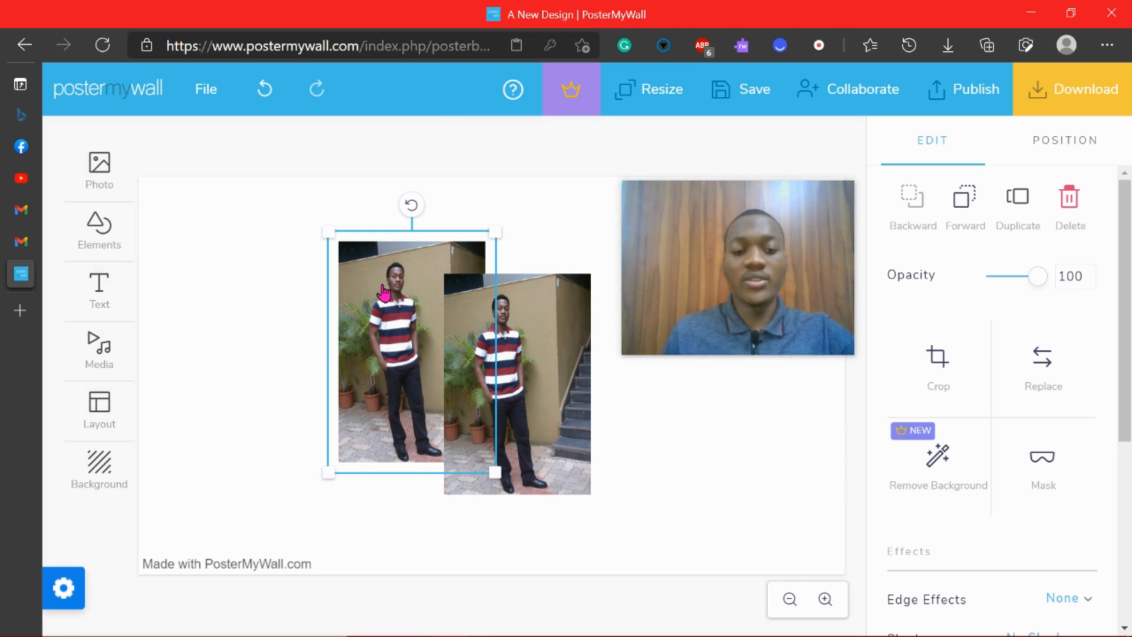
click(964, 203)
click(911, 202)
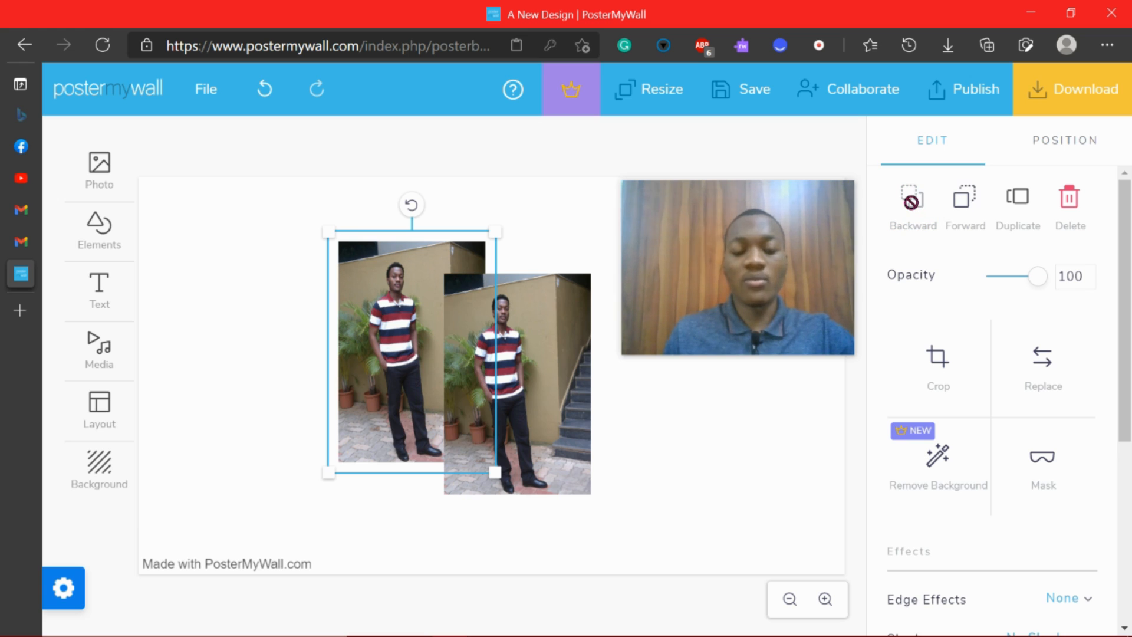
- Duplicate the left photo, and delete both the new copy and the overlapping right-hand copy
click(1018, 204)
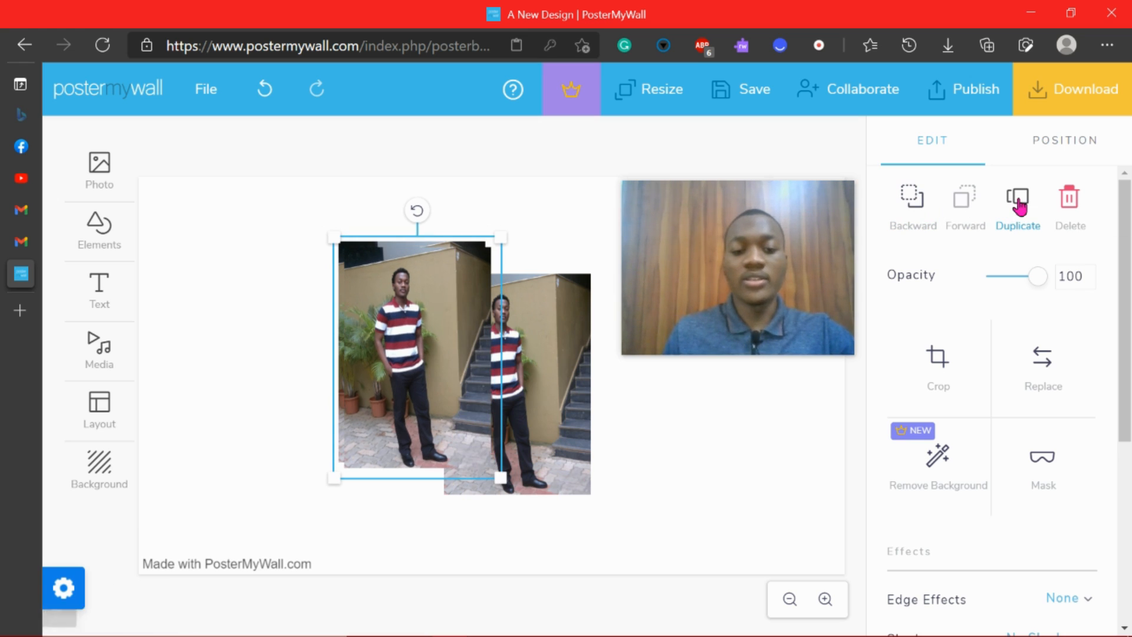
click(1070, 202)
click(551, 336)
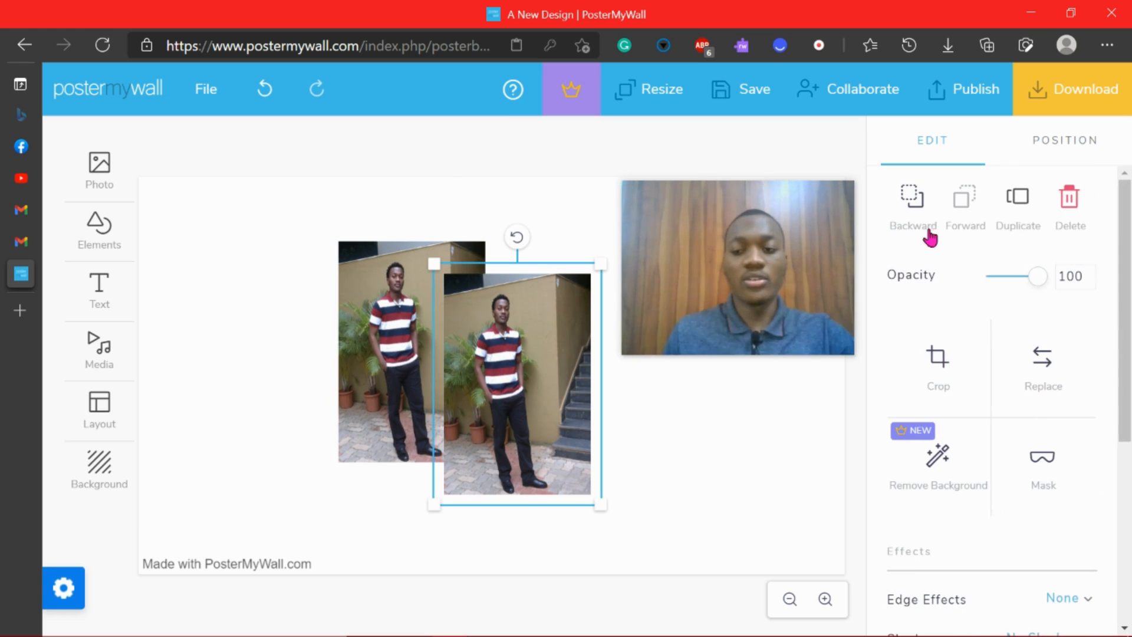
click(1070, 200)
- Move the single remaining photo further left on the canvas and enlarge it slightly
drag(470, 393, 431, 382)
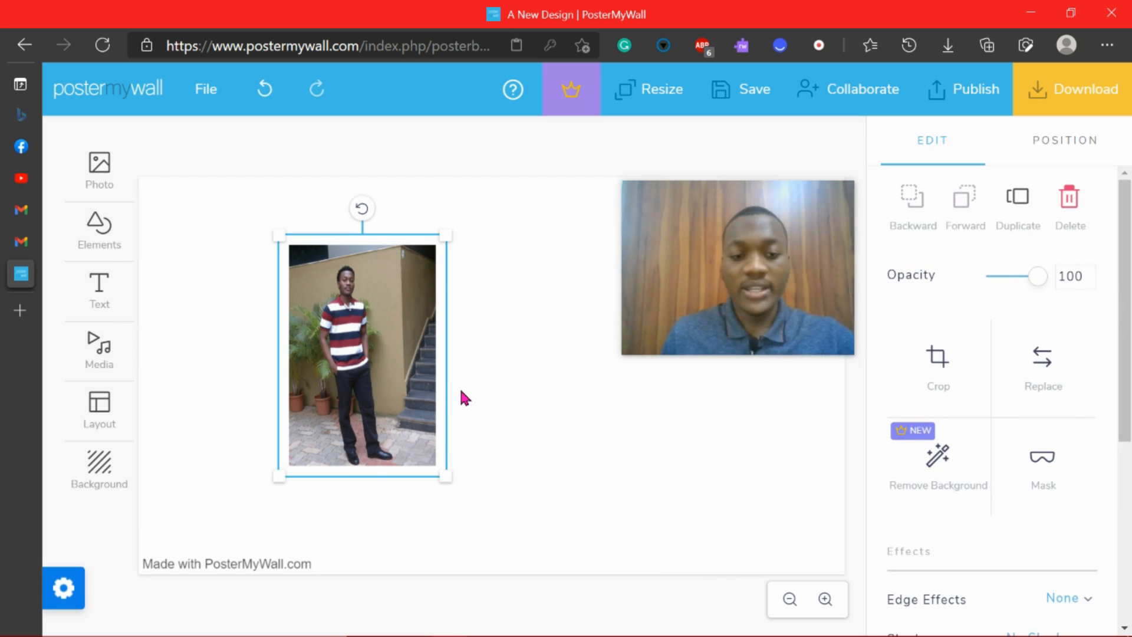
drag(446, 476, 468, 489)
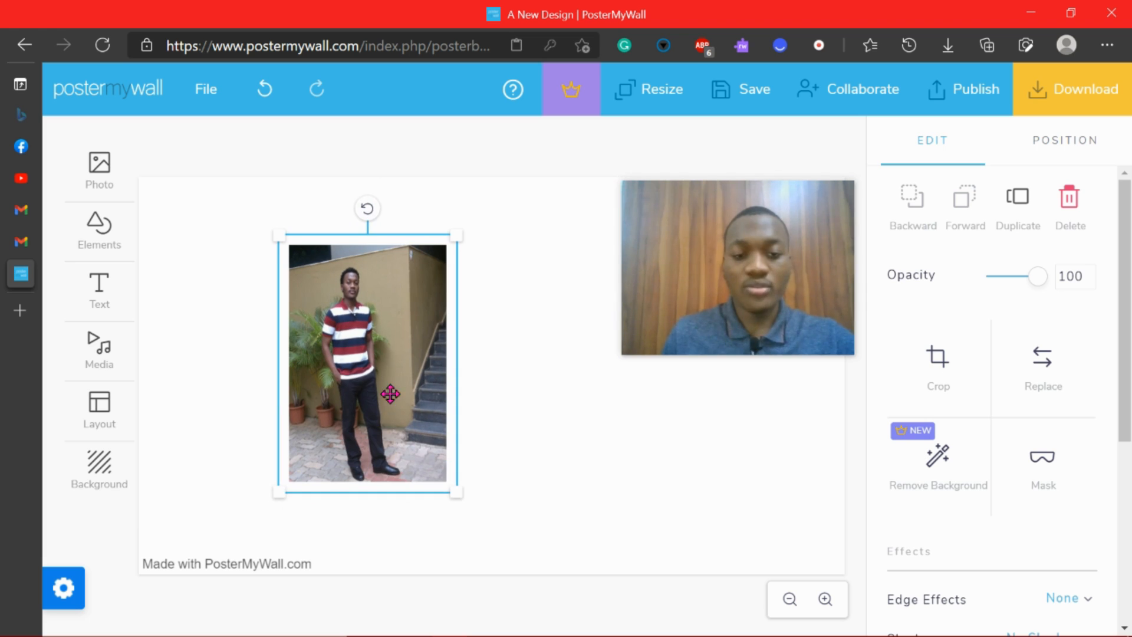
drag(392, 404, 397, 393)
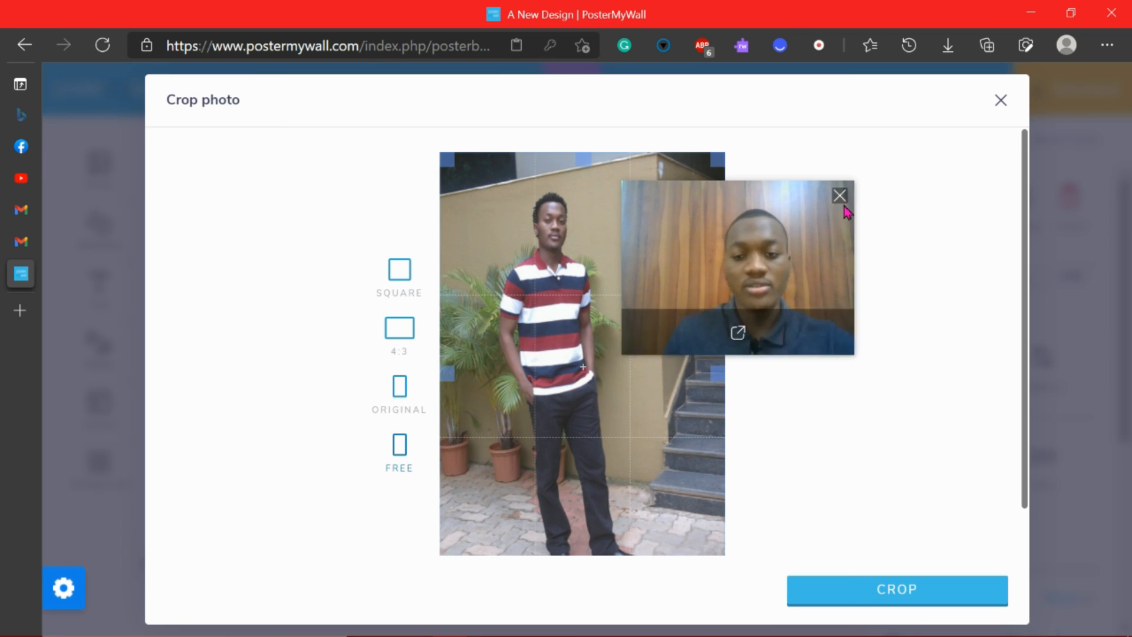
click(1000, 101)
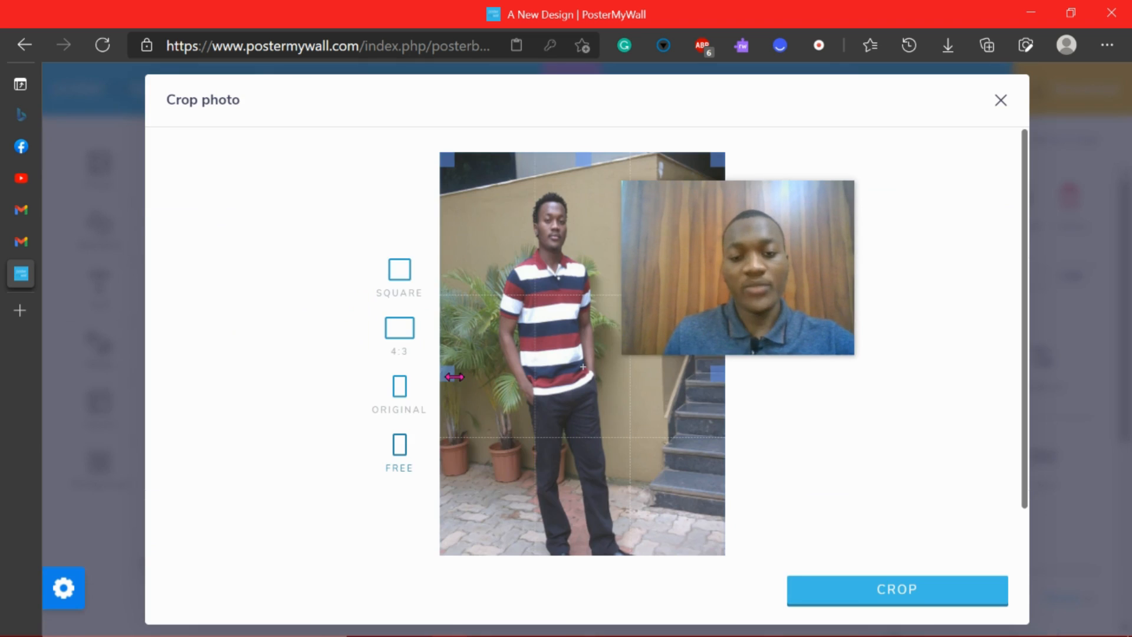
drag(665, 314, 787, 297)
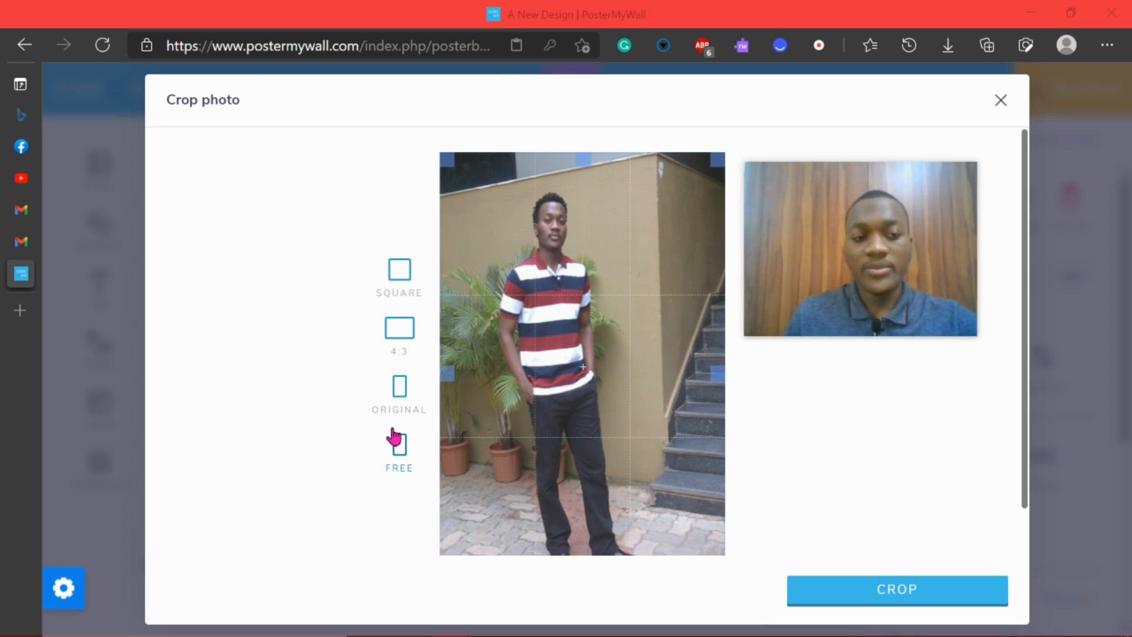
click(400, 275)
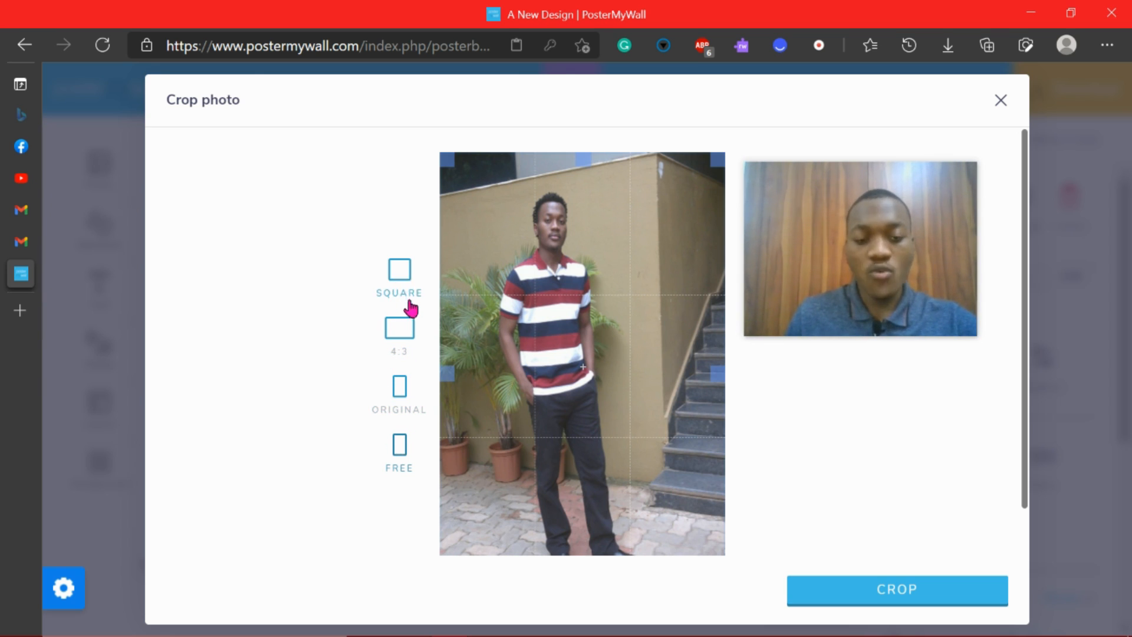
click(423, 346)
click(401, 409)
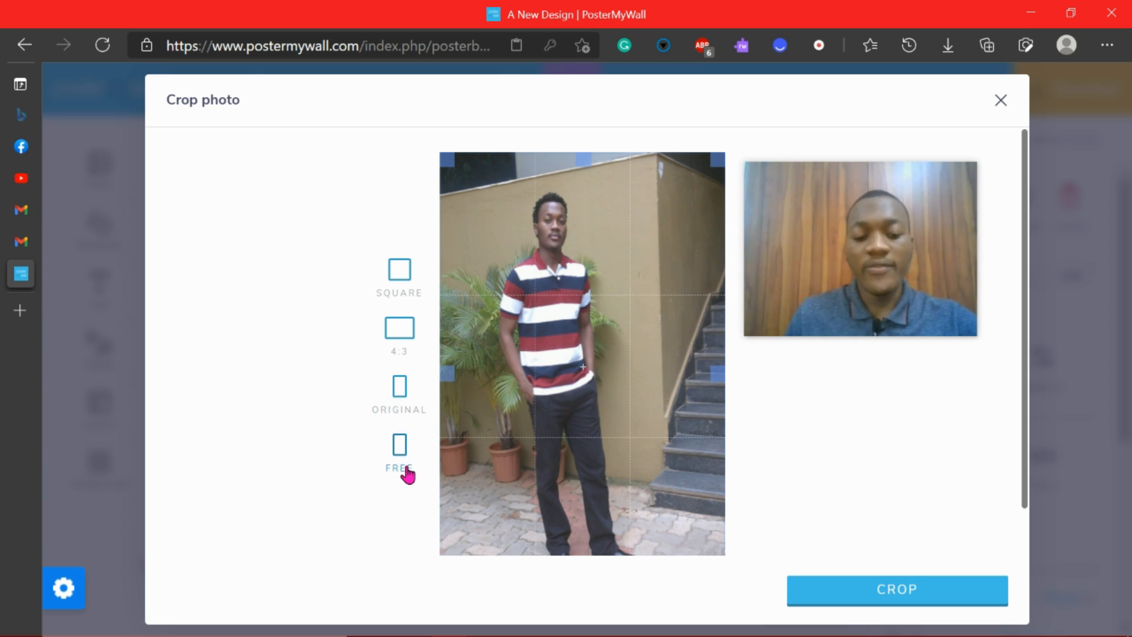
- Narrow the free-form crop area from both sides around the standing man, and extend its right edge back to the photo's edge
drag(447, 374, 487, 366)
drag(714, 373, 626, 371)
mouse_move(561, 169)
mouse_down()
mouse_move(556, 182)
mouse_move(557, 152)
mouse_up()
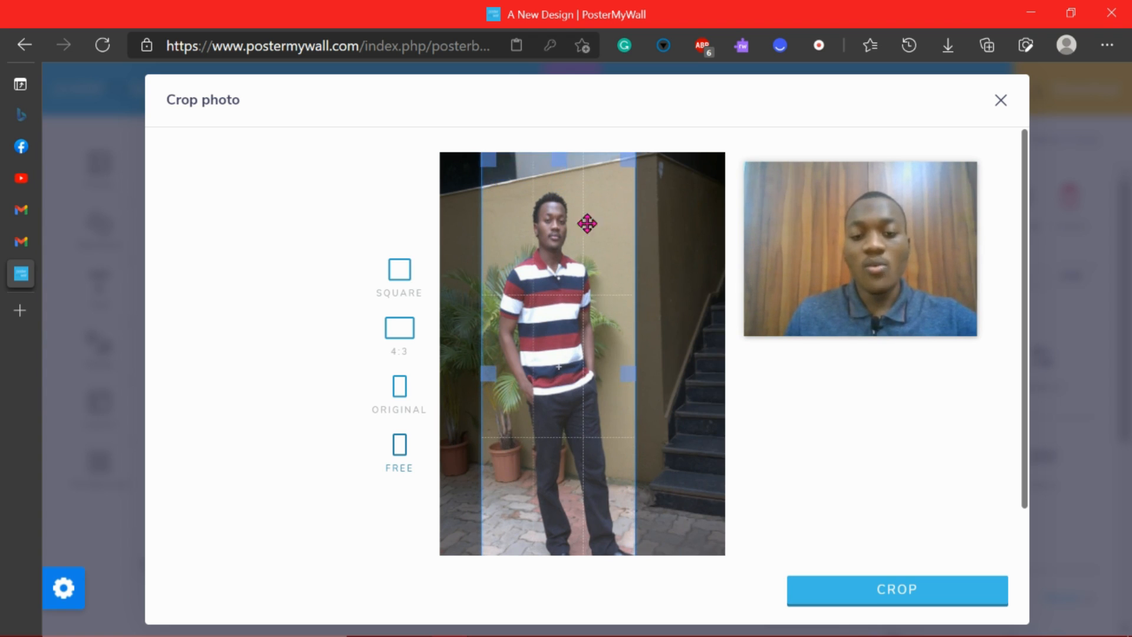
drag(638, 383, 726, 383)
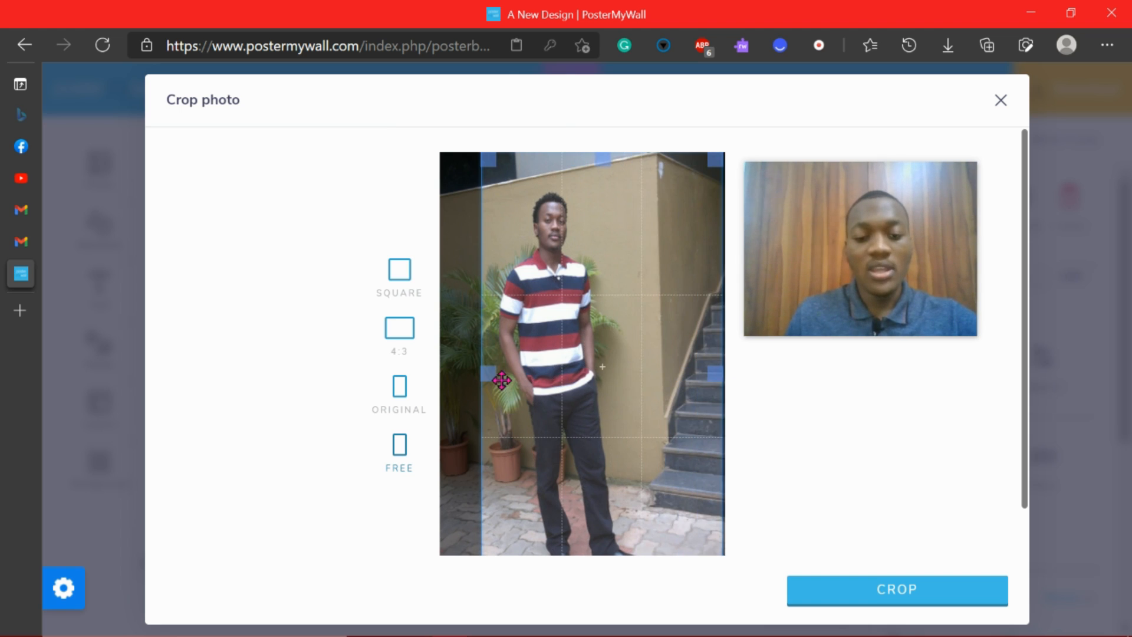
drag(501, 381, 490, 378)
- Set the crop ratio to Original, and shrink and reposition the crop frame around the standing man
click(400, 386)
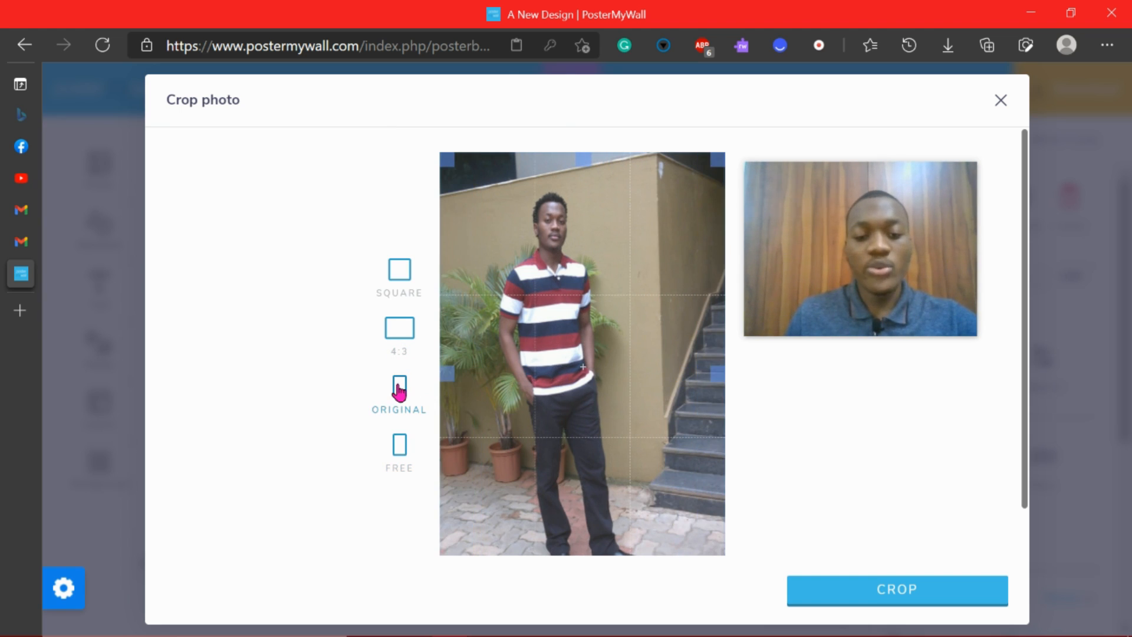
mouse_move(448, 372)
mouse_down()
mouse_move(538, 373)
mouse_move(443, 374)
mouse_up()
mouse_move(652, 371)
mouse_down()
mouse_move(629, 366)
mouse_move(639, 361)
mouse_up()
drag(451, 370, 518, 369)
drag(652, 366, 608, 342)
drag(575, 488, 578, 546)
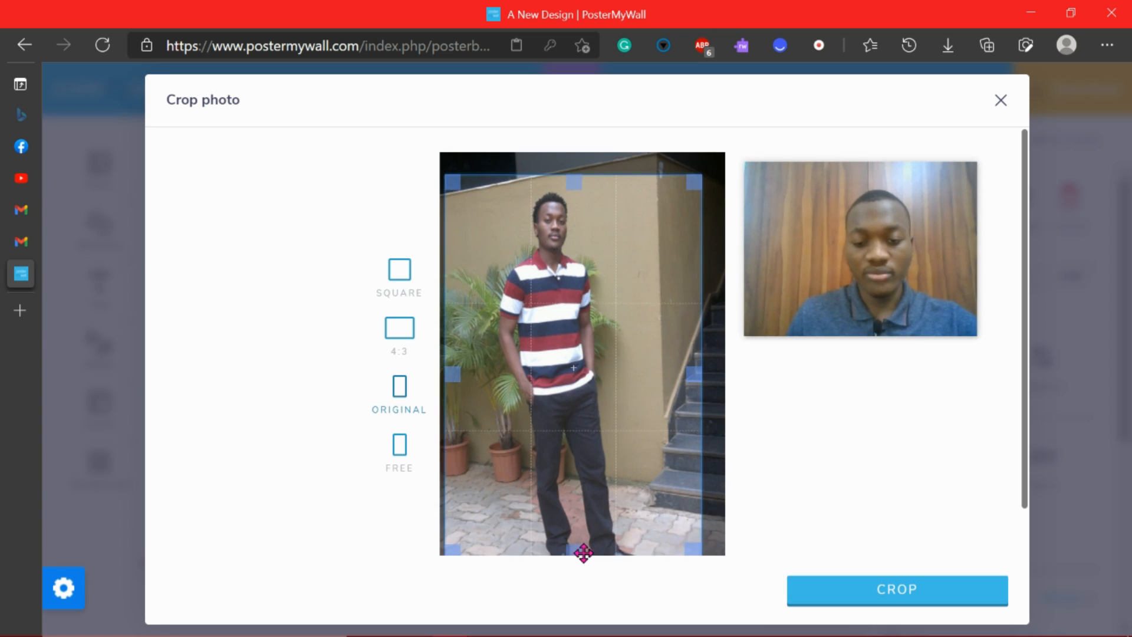
drag(576, 462, 586, 457)
- Set the crop ratio to 4:3, move the frame up over the man's head and torso, and shrink it slightly
click(396, 343)
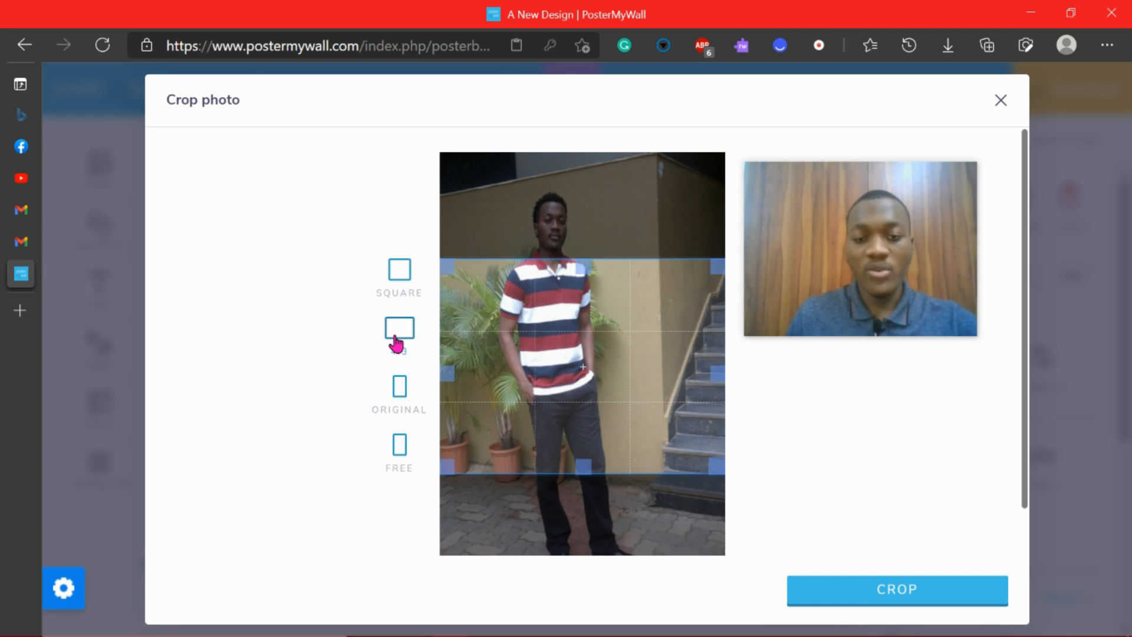
drag(605, 373, 582, 293)
mouse_move(456, 305)
mouse_down()
mouse_move(492, 302)
mouse_move(475, 302)
mouse_up()
mouse_move(711, 291)
mouse_down()
mouse_move(652, 298)
mouse_move(709, 302)
mouse_up()
drag(635, 308, 606, 298)
drag(575, 372, 574, 394)
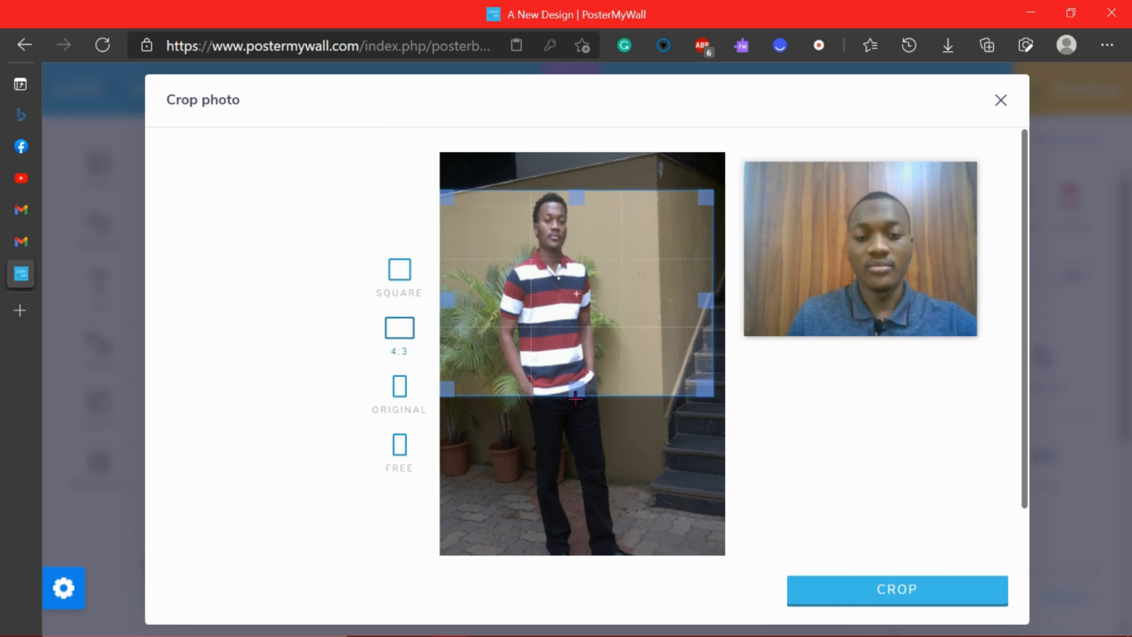
- Set the crop ratio to Square, move the frame to the top of the photo, and shrink it from its left edge
click(399, 284)
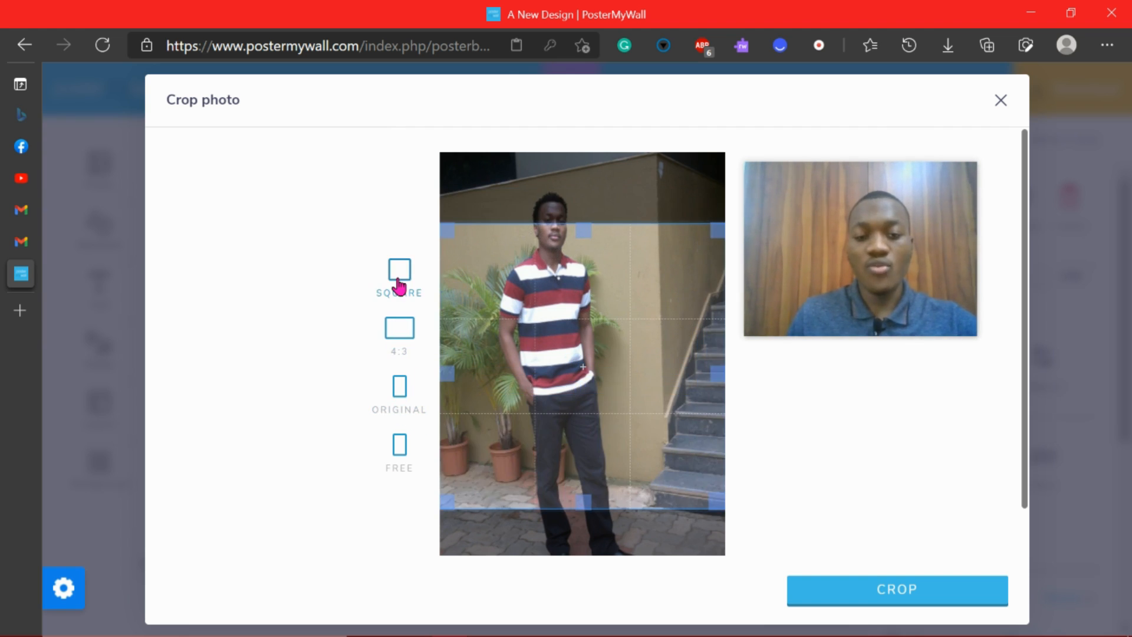
drag(615, 389, 596, 316)
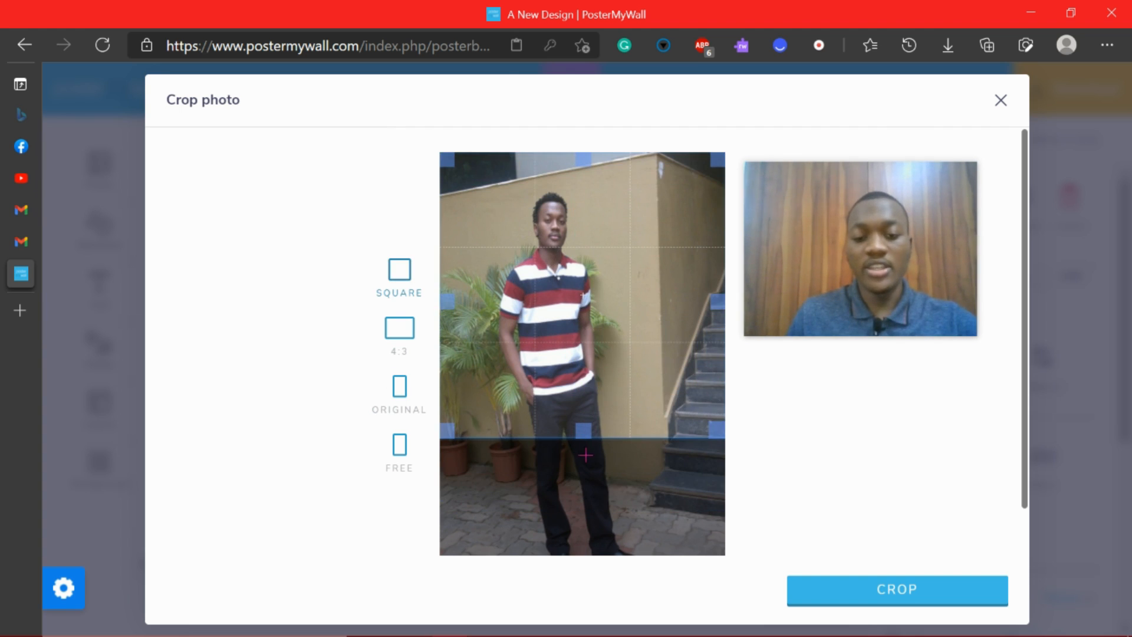
drag(443, 308, 499, 309)
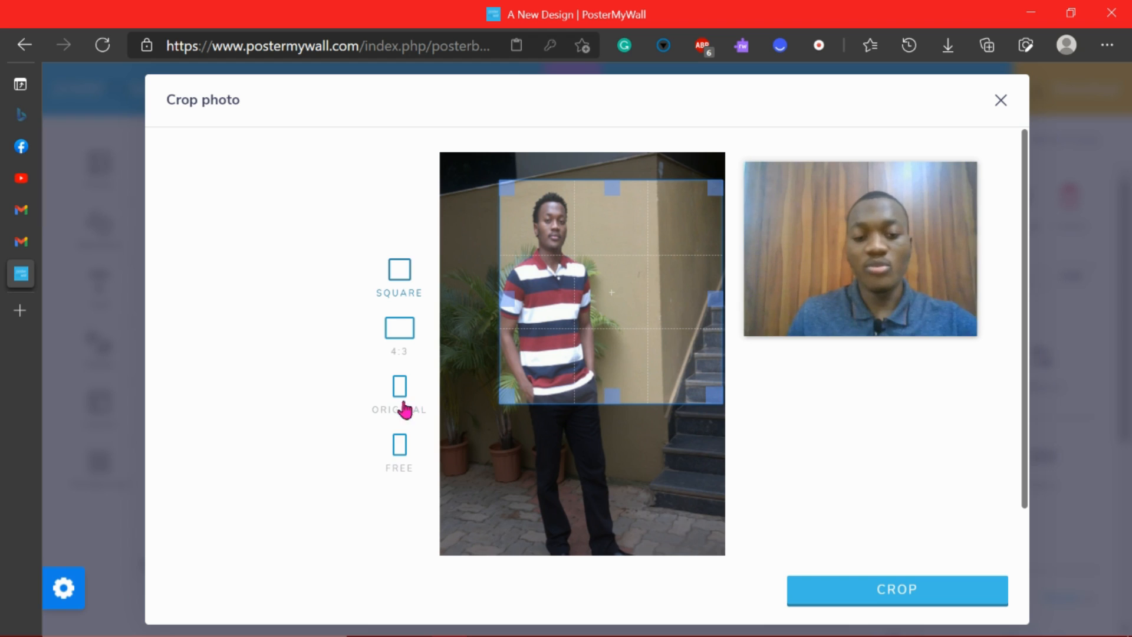
- Crop the photo with the Free ratio, tightening the left, top and right edges around the standing man at full length
click(393, 448)
drag(438, 373, 495, 373)
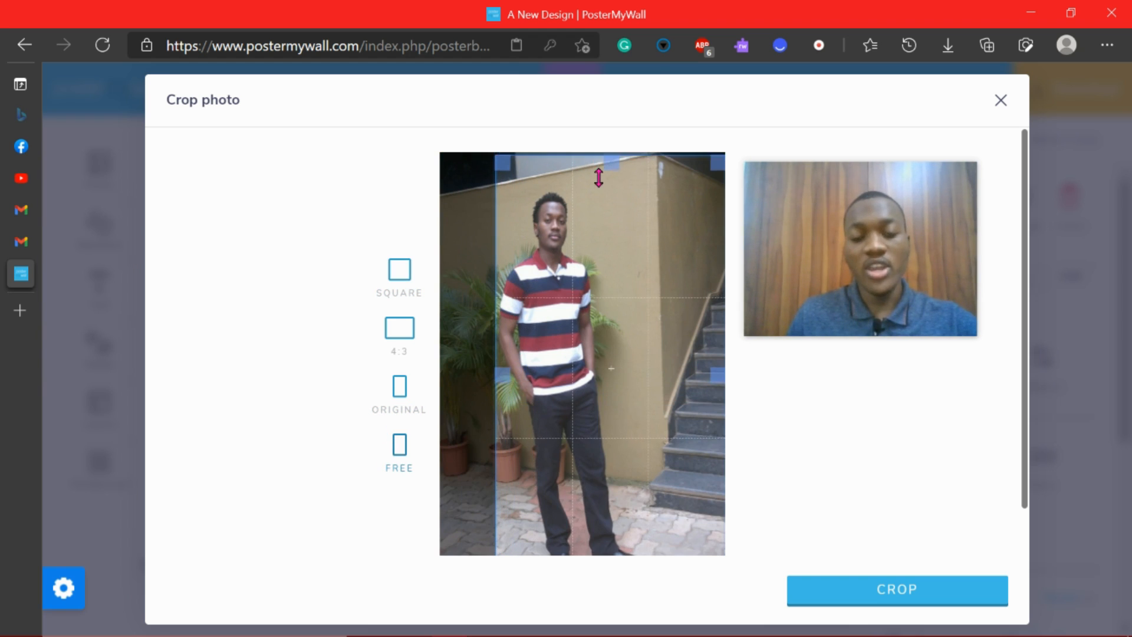
drag(598, 177, 583, 192)
drag(716, 377, 618, 391)
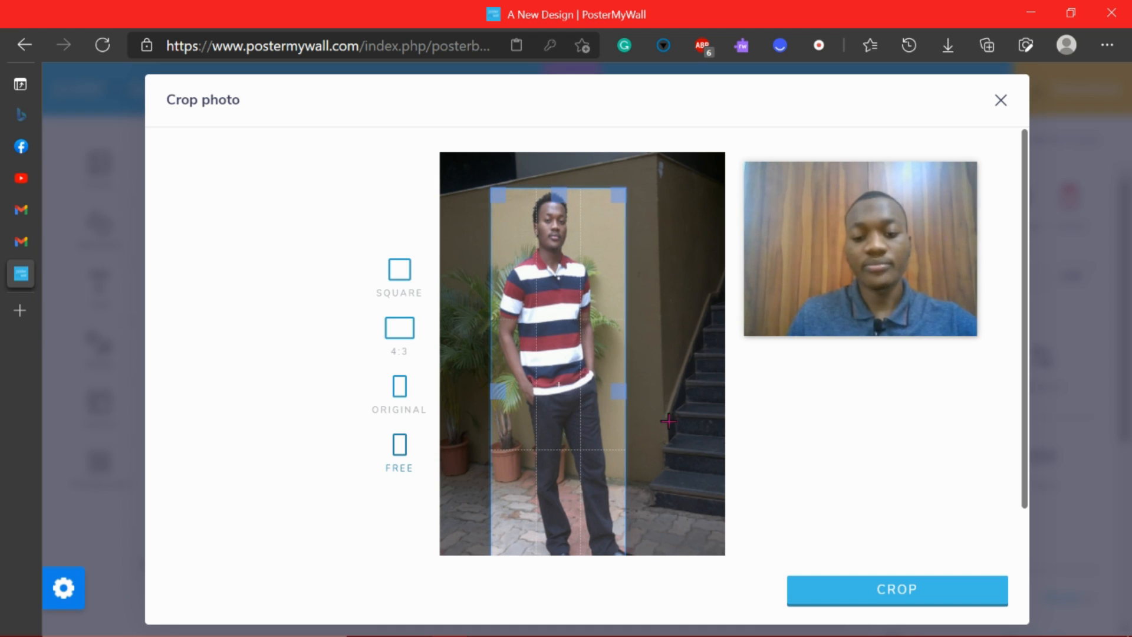
click(884, 593)
drag(791, 300, 655, 321)
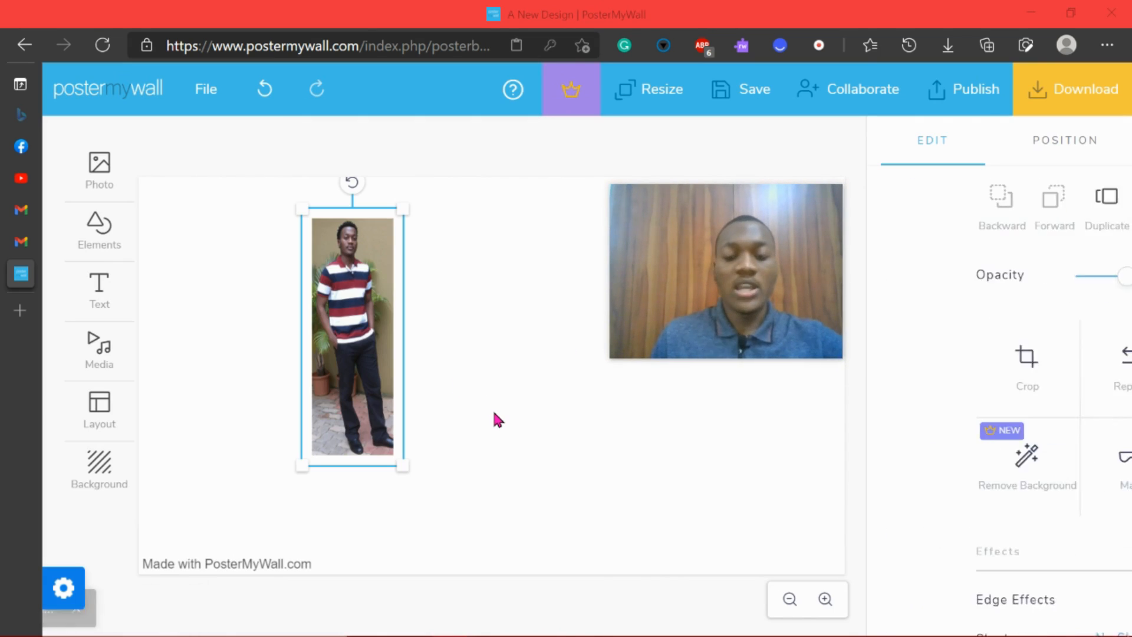
- Move the cropped photo slightly up and right, and enlarge it to nearly the full canvas height
drag(357, 351, 368, 303)
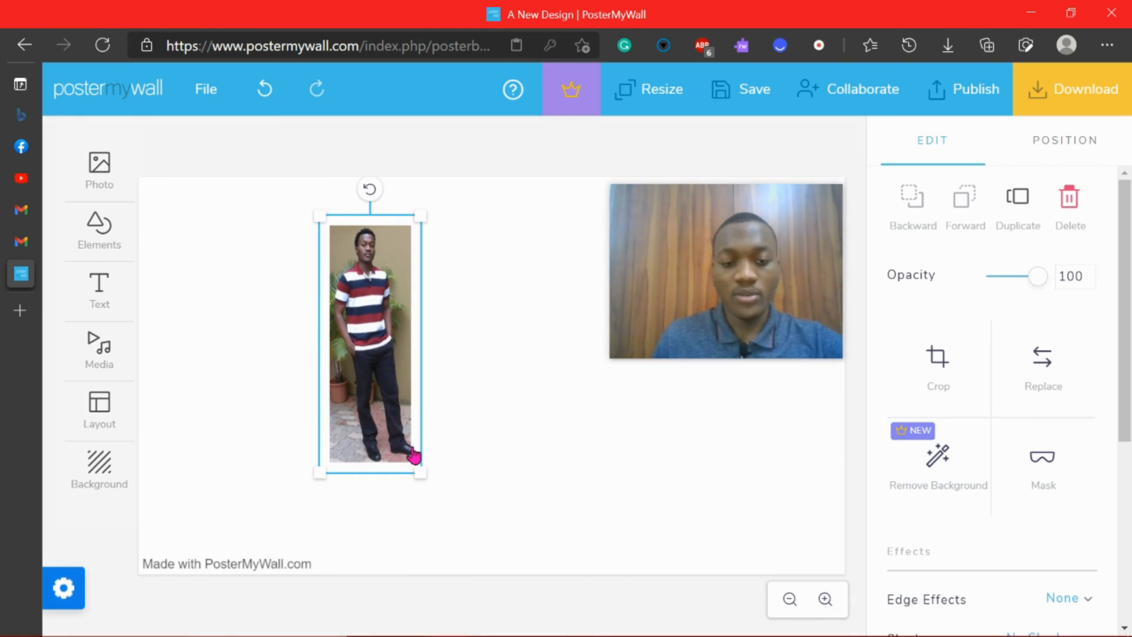
drag(419, 474, 409, 450)
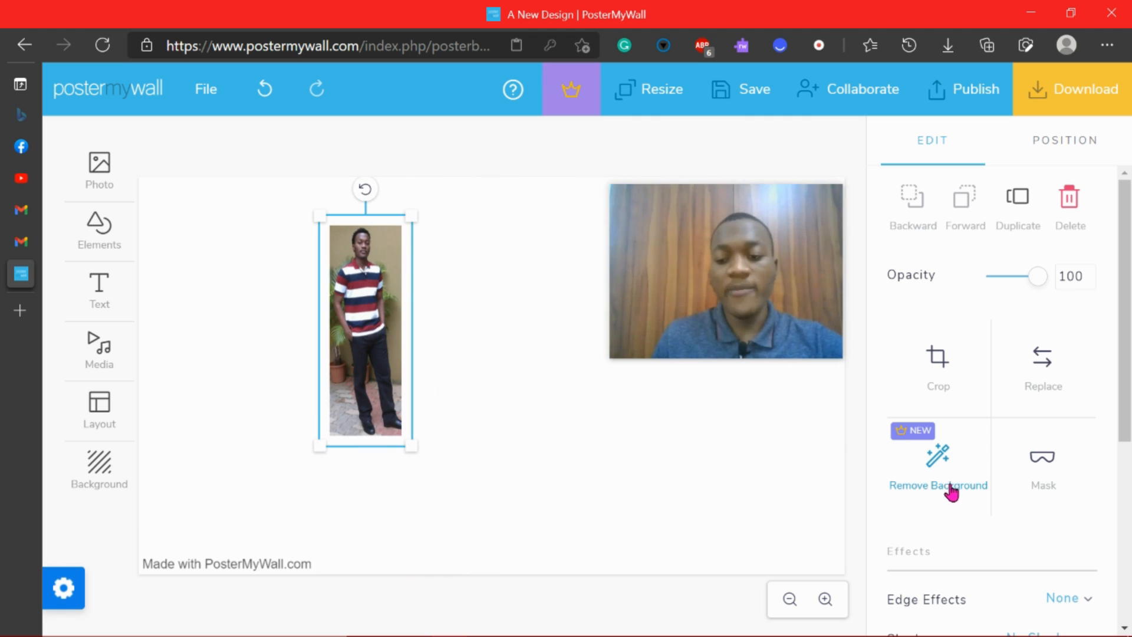
drag(440, 498, 455, 548)
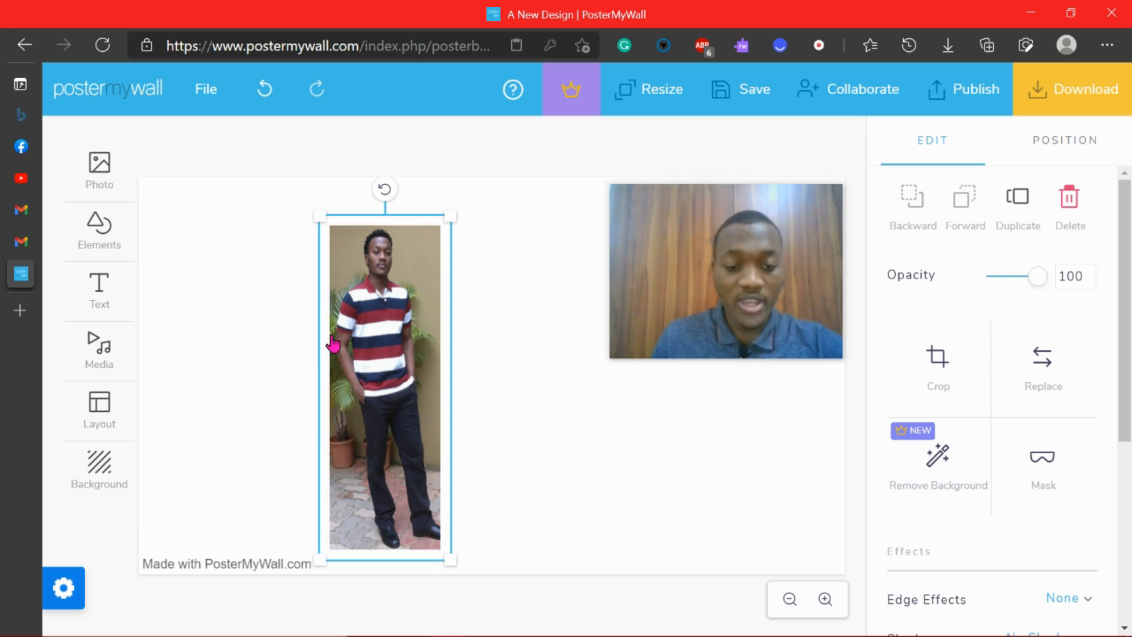
- Try to remove the photo's background, and open the subscription plans from the Premium offer
click(930, 479)
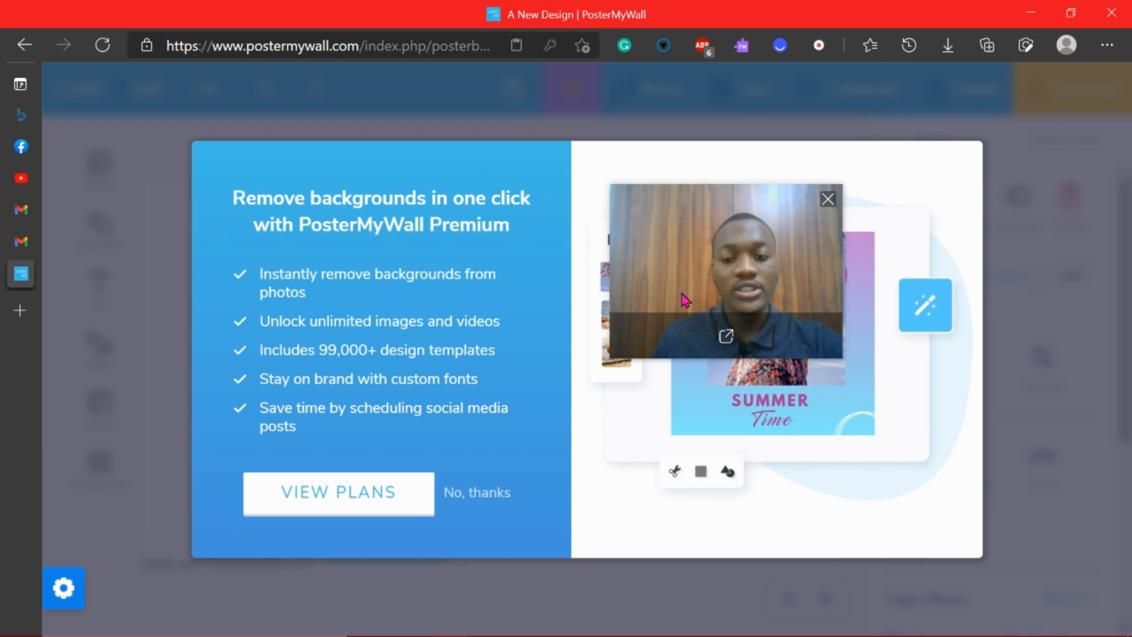
drag(683, 290, 955, 537)
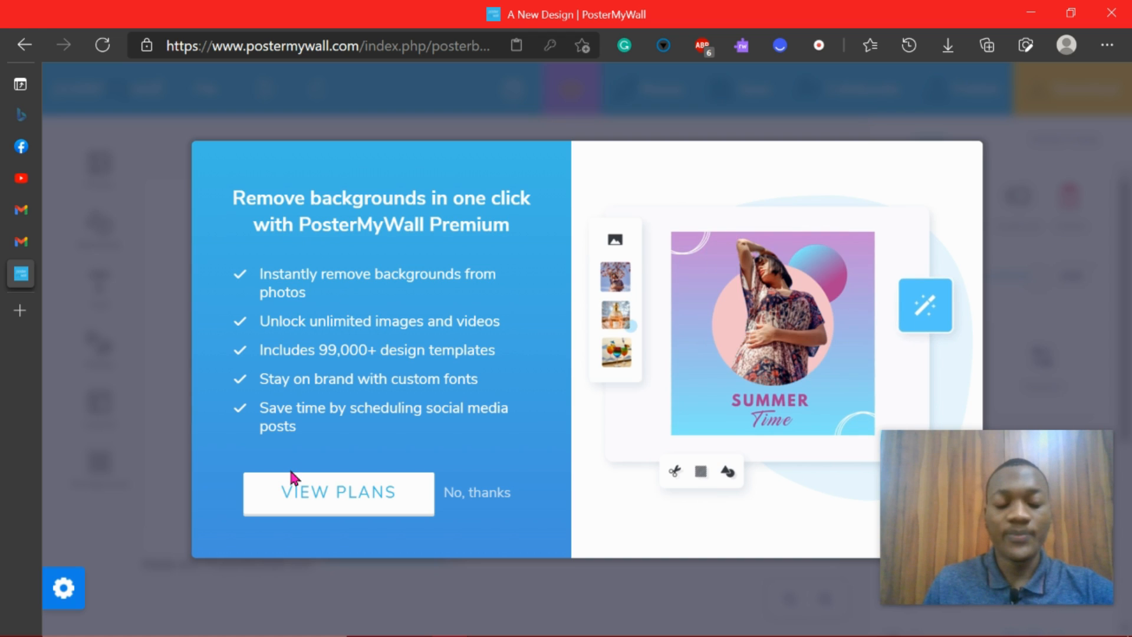
click(303, 494)
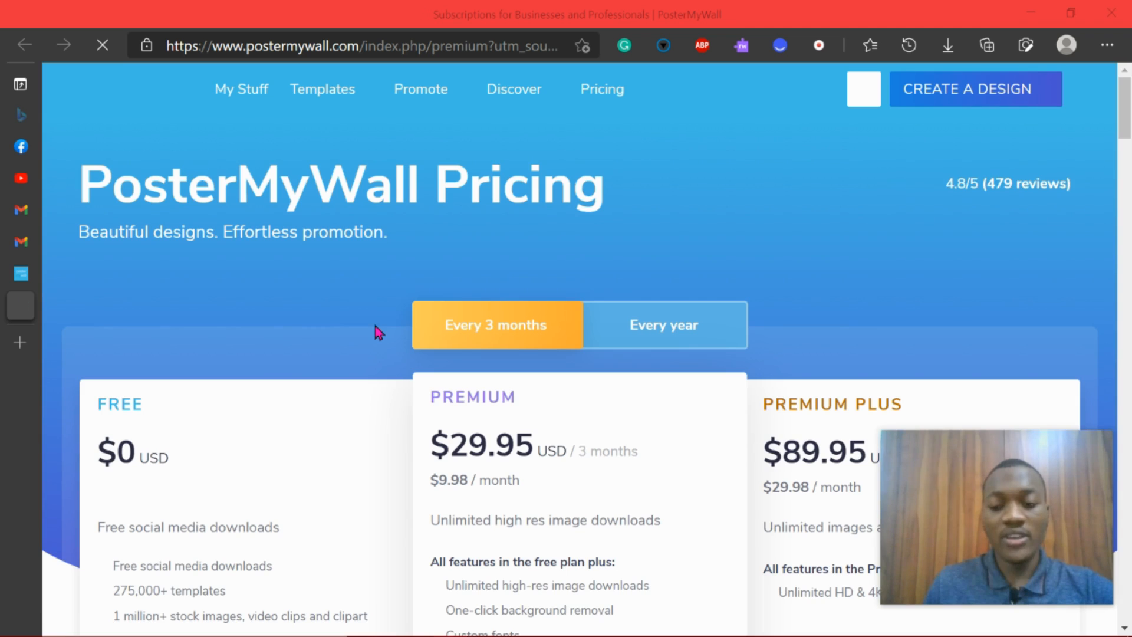
- Examine the prices and features of the Free, Premium and Premium Plus plans on the pricing page
scroll(298, 432, down, 10)
scroll(298, 428, up, 15)
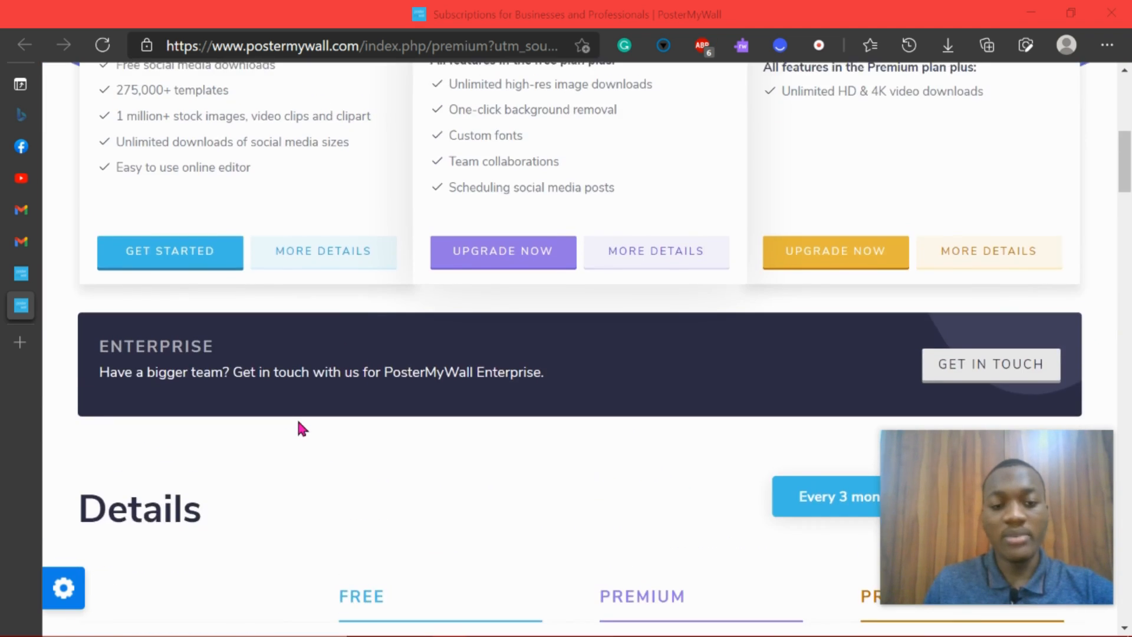
scroll(318, 271, down, 3)
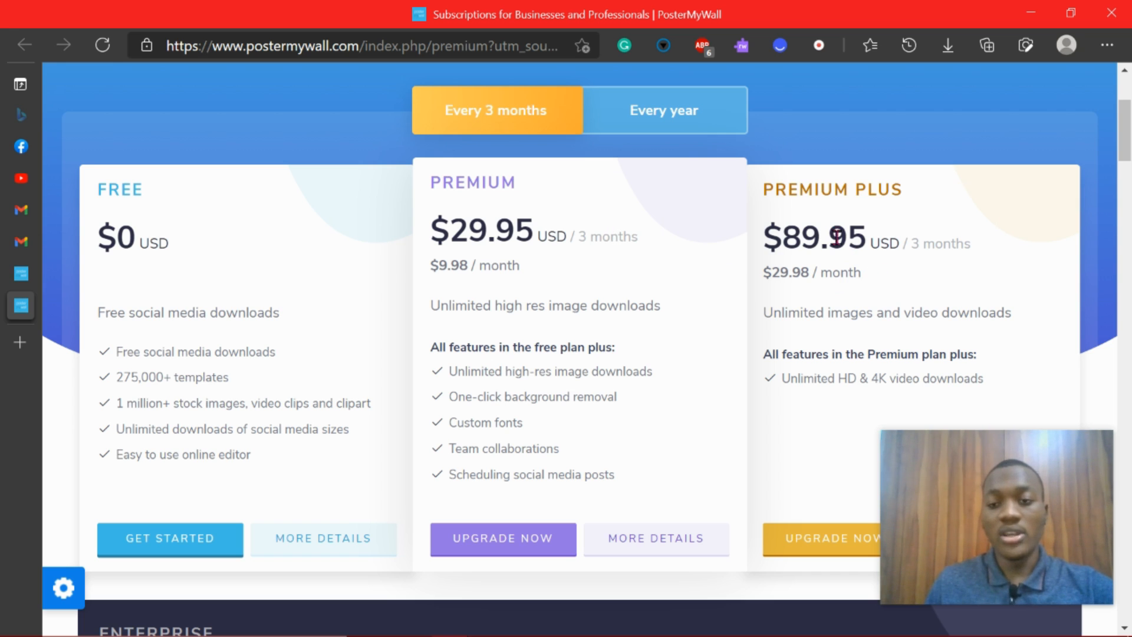
scroll(1128, 162, down, 3)
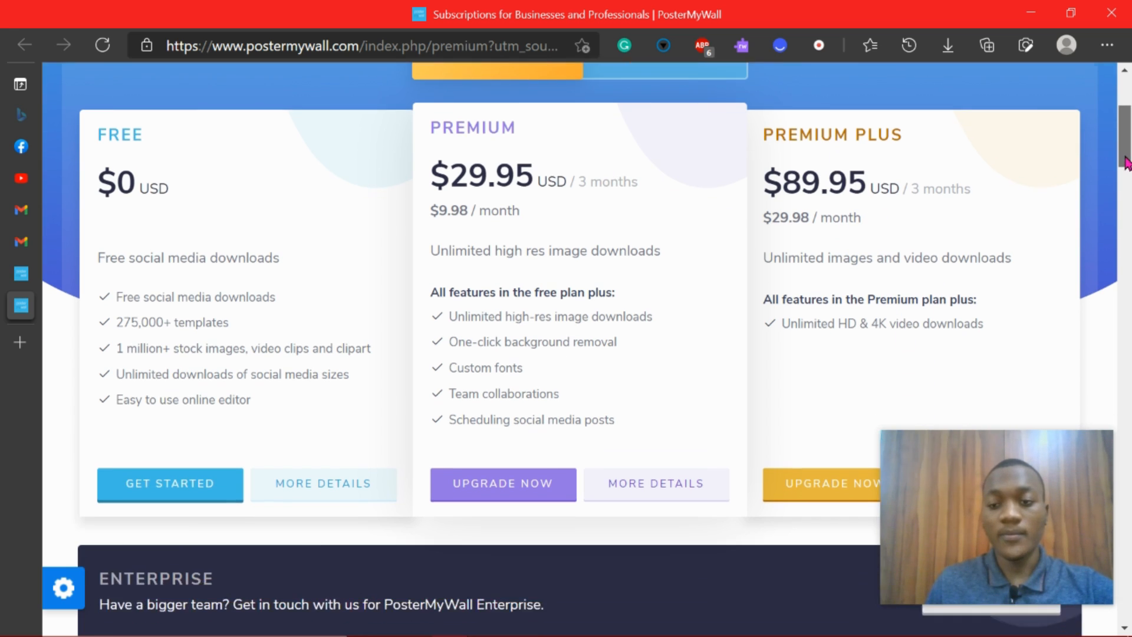
scroll(881, 214, up, 6)
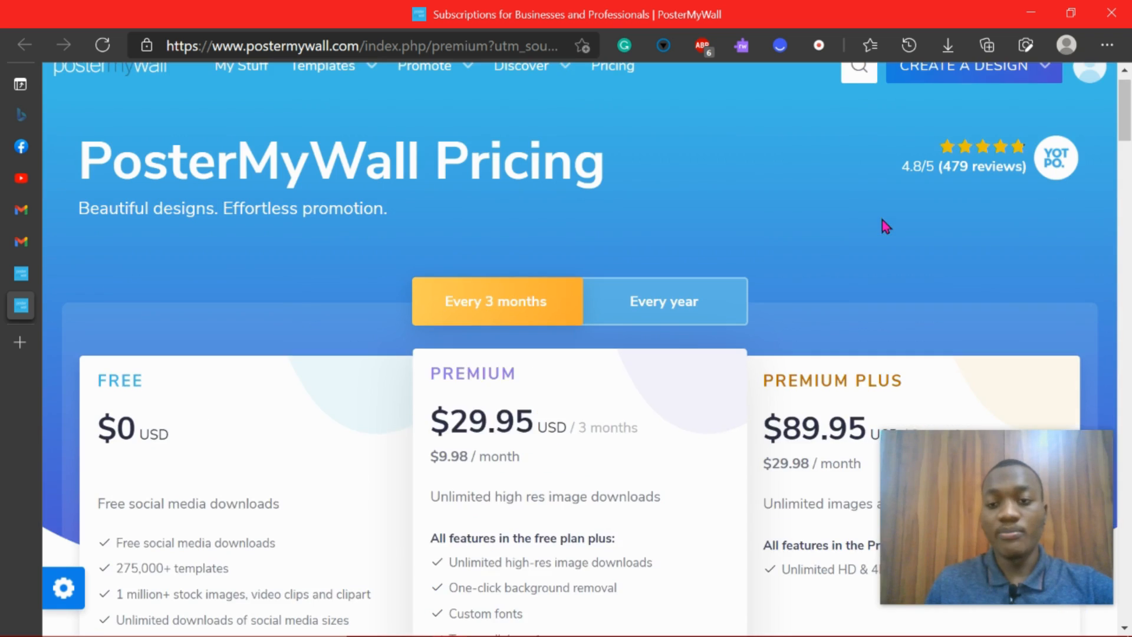
scroll(1125, 127, down, 2)
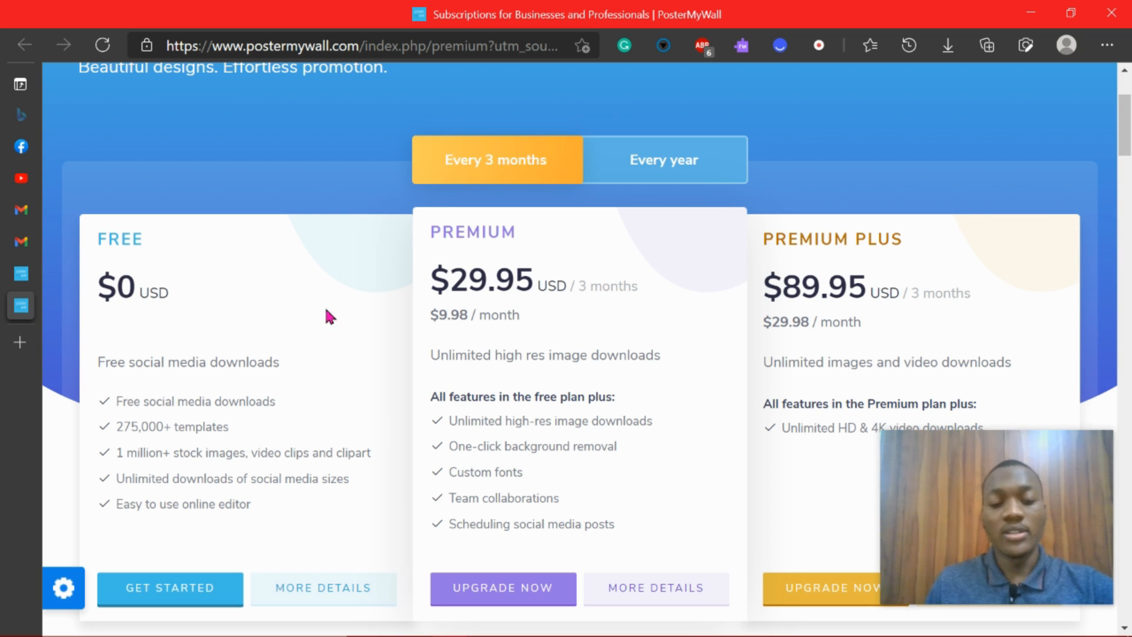
scroll(793, 220, up, 3)
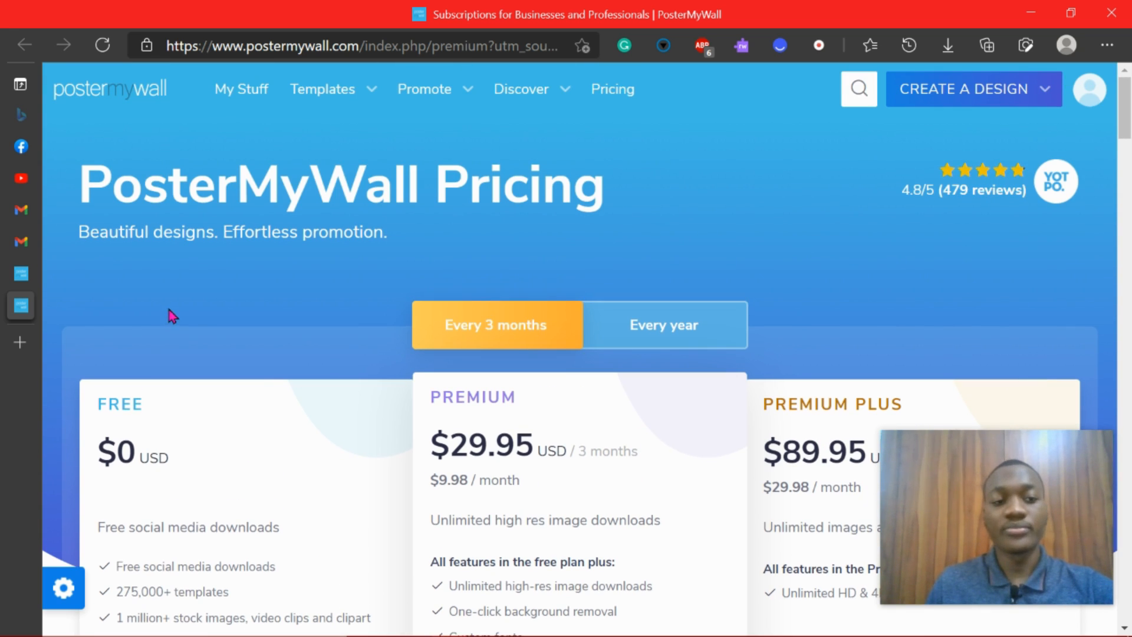
- Return to the poster design, shrink the cropped photo, and move it left and down on the canvas
click(23, 275)
drag(424, 331, 406, 304)
drag(431, 531, 395, 425)
drag(340, 365, 310, 418)
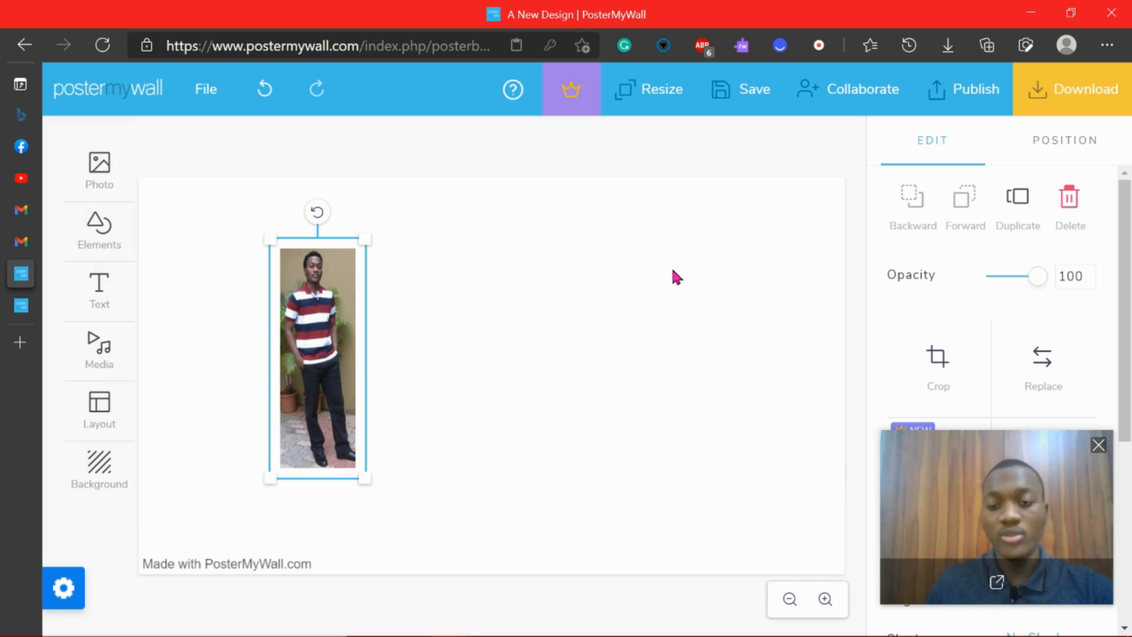
drag(1060, 524, 848, 402)
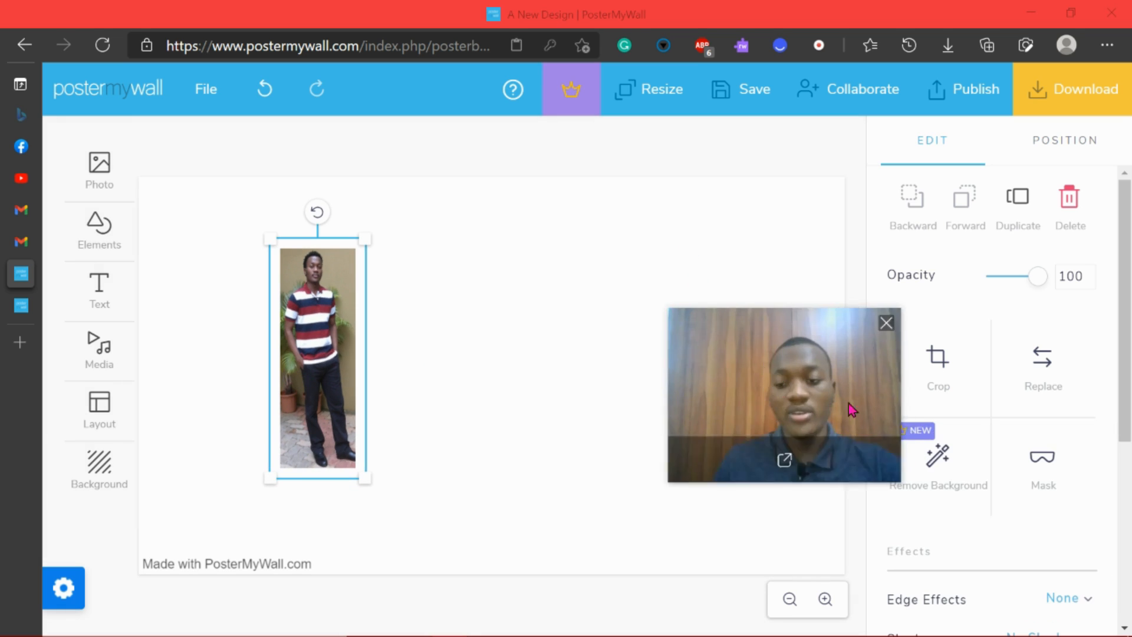
drag(784, 389, 726, 287)
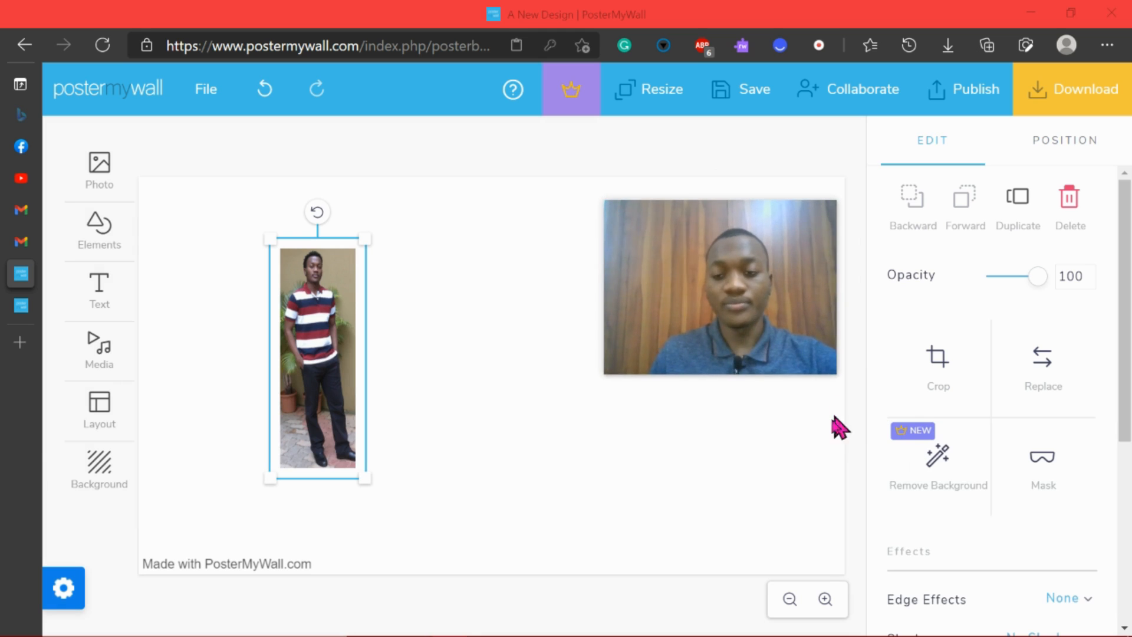
- Enlarge the cropped photo from its lower right corner and move it slightly up and to the right
click(368, 336)
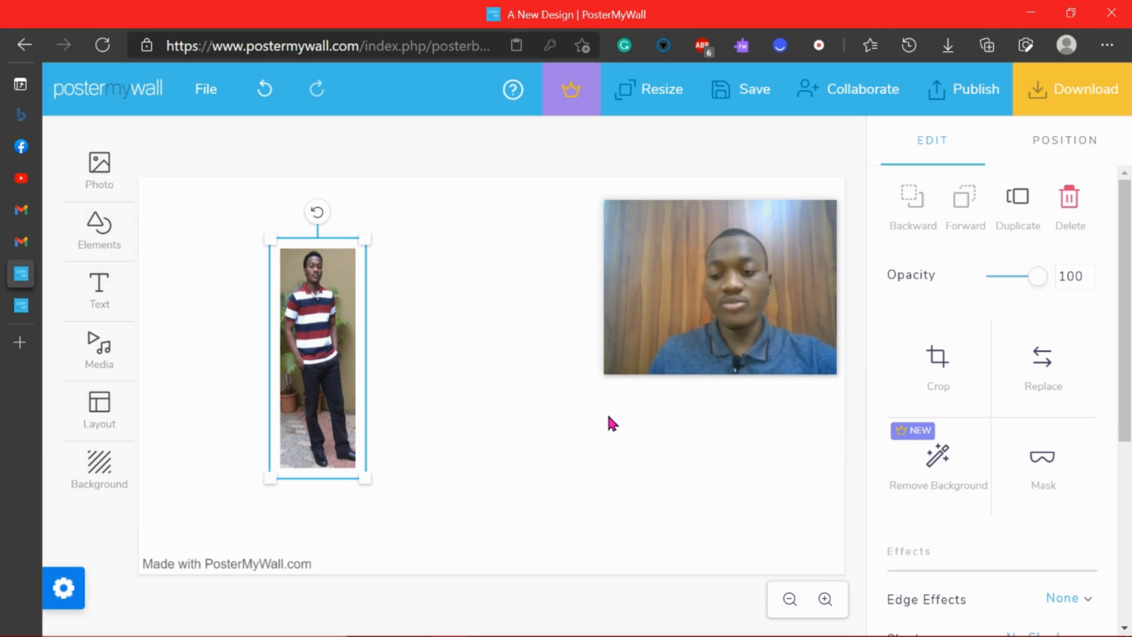
drag(365, 477, 403, 524)
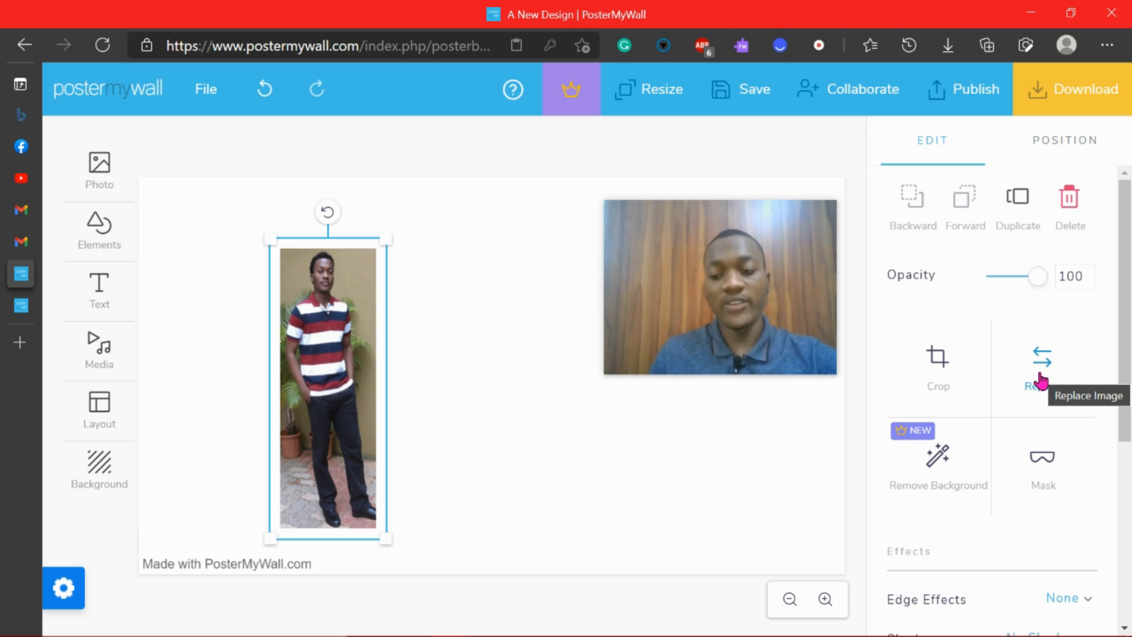
drag(346, 351, 368, 326)
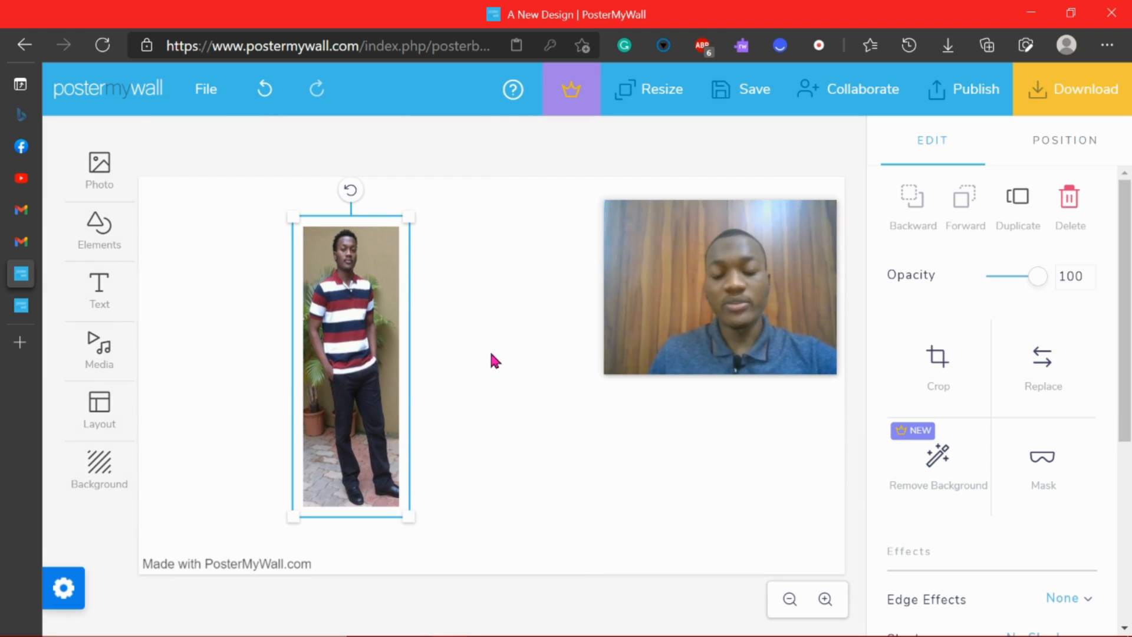
- Start replacing the selected photo with a stock photo, and search the free Storyblocks library for "MAN"
click(1038, 374)
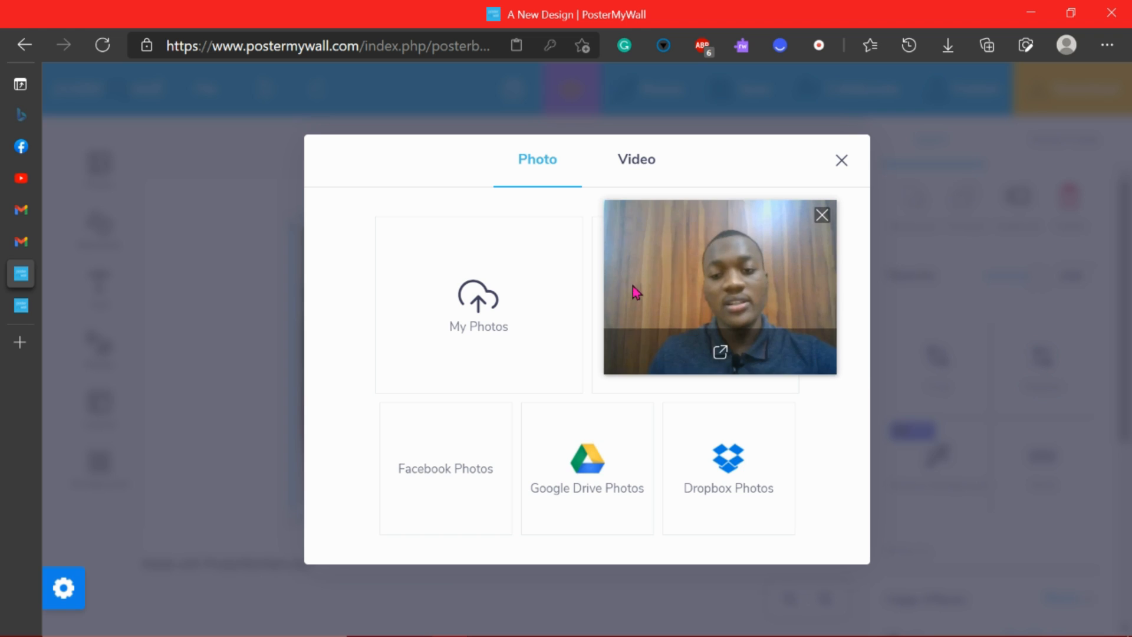
drag(637, 291, 910, 298)
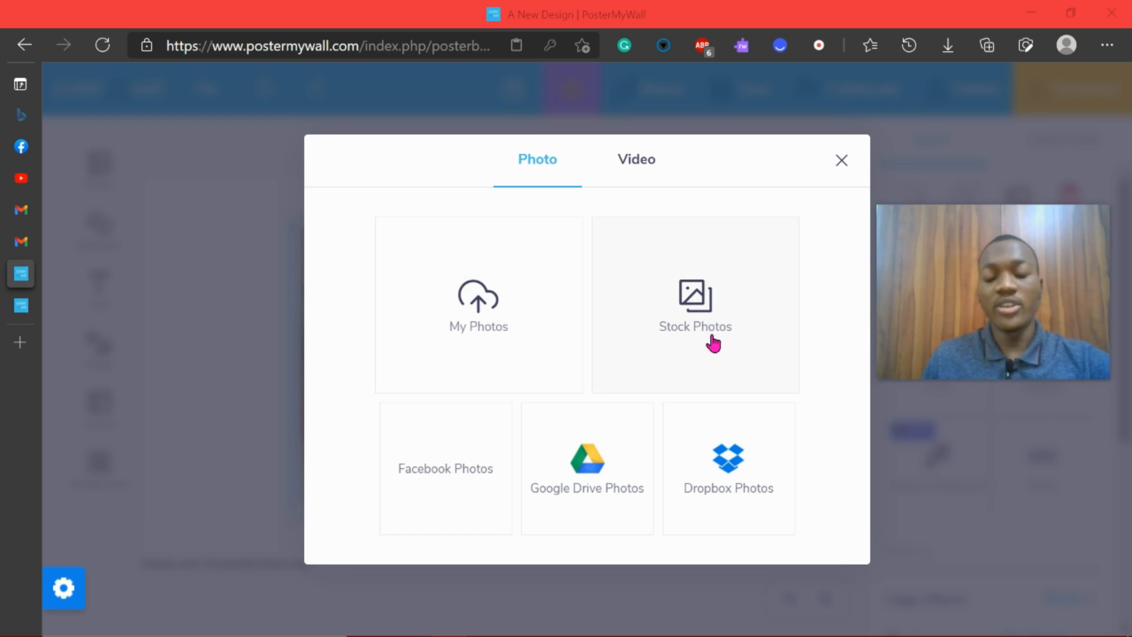
click(696, 322)
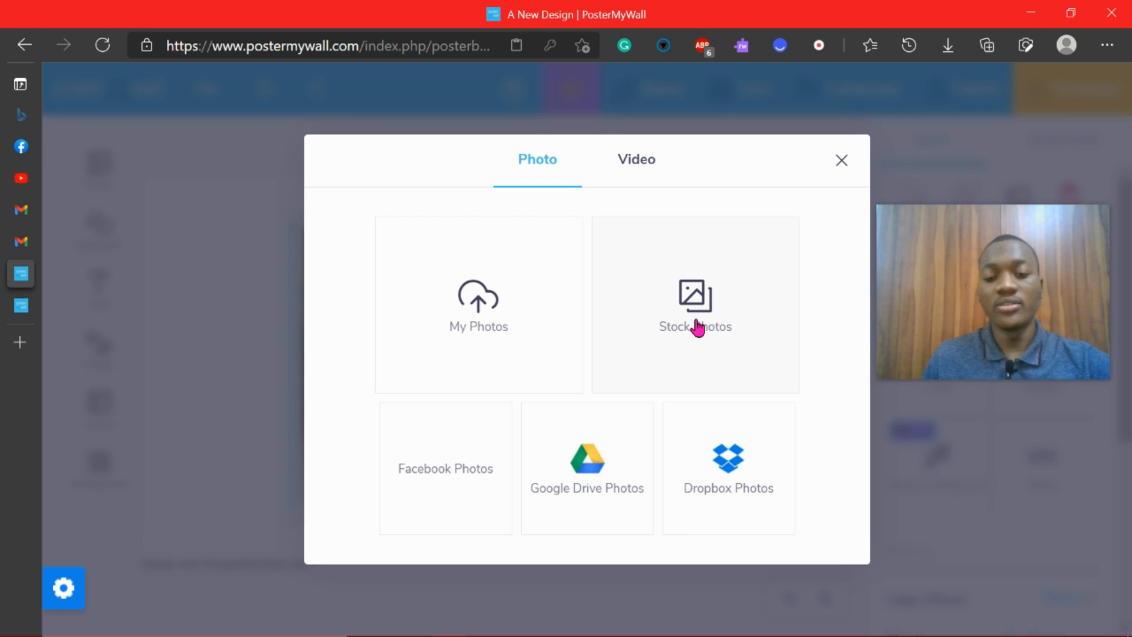
click(697, 327)
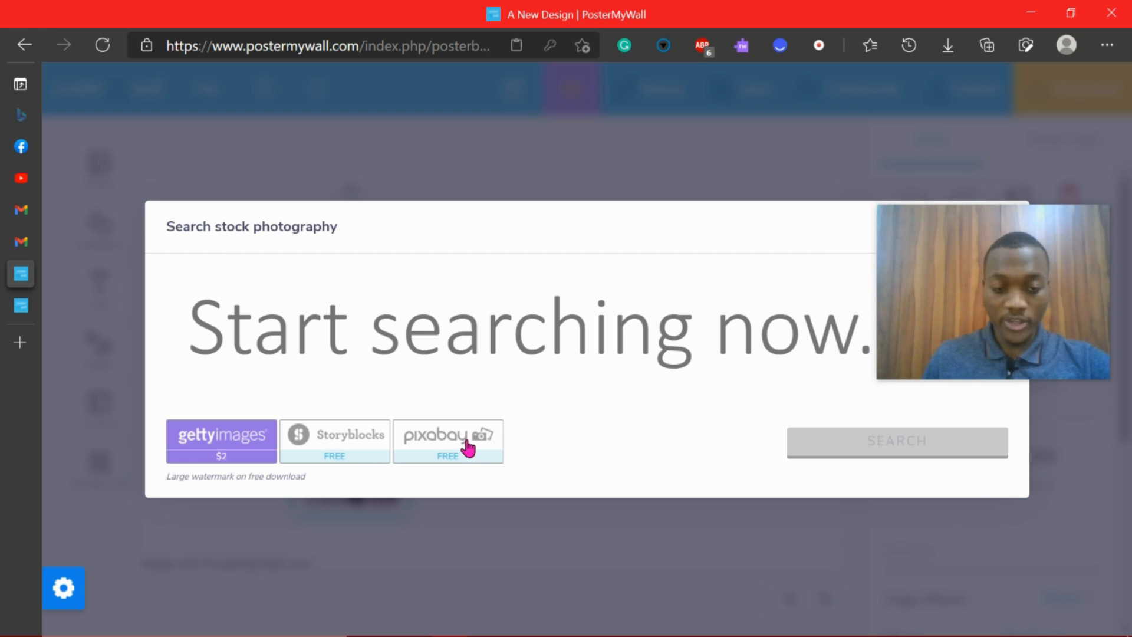
click(354, 446)
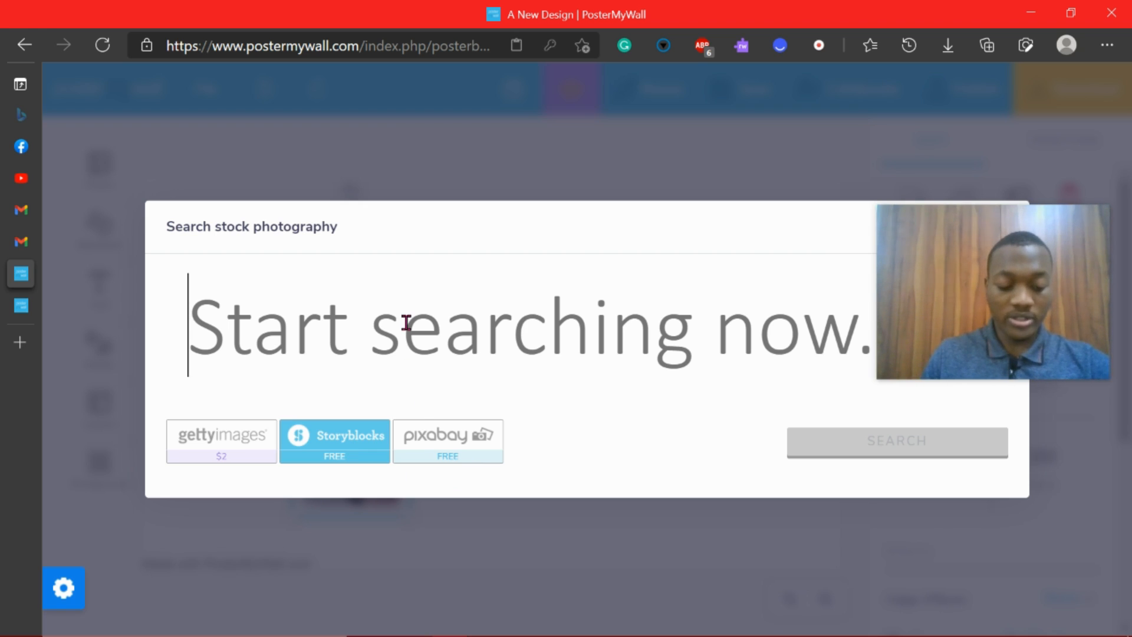
text(MAN)
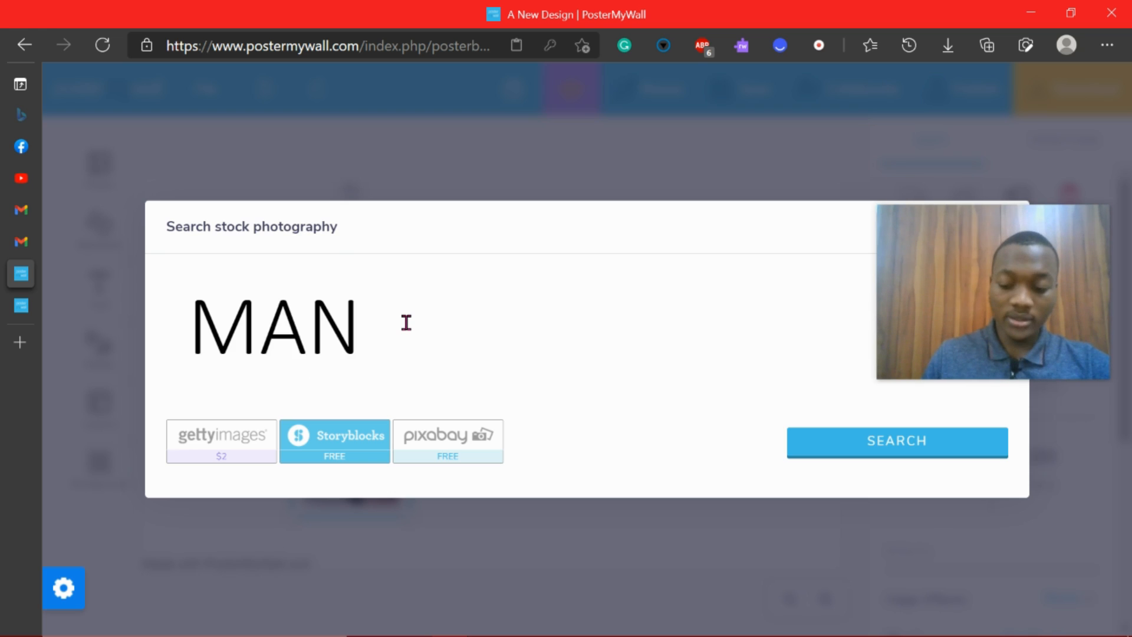
key(Return)
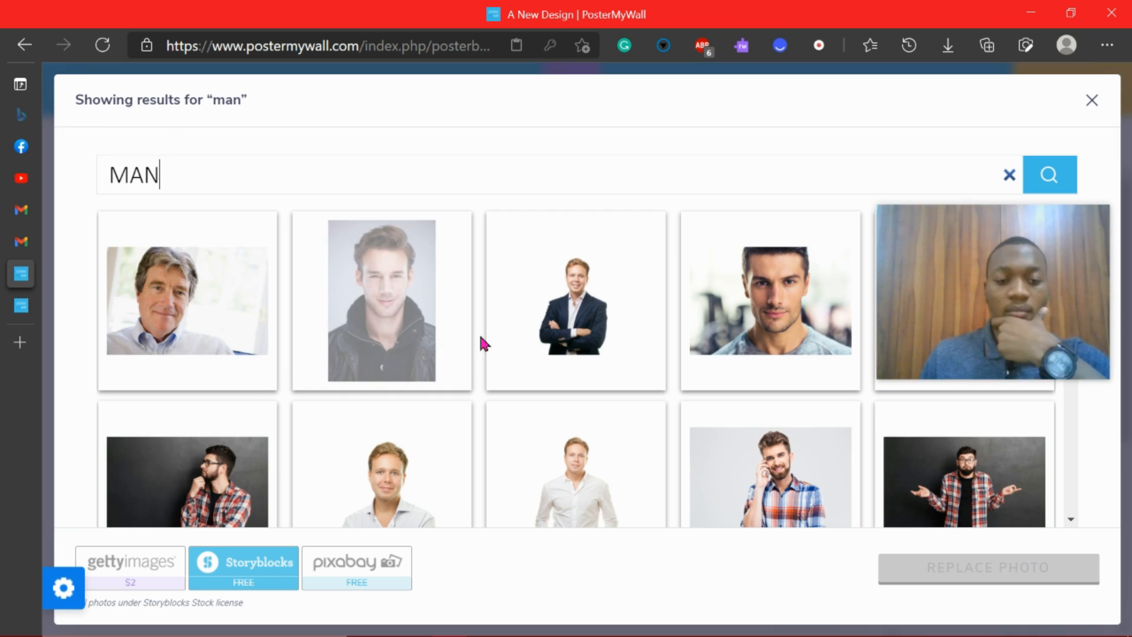
- Find the stock photo of the man in a striped shirt holding an orange bowling ball and use it as the replacement
scroll(523, 351, down, 3)
scroll(522, 353, down, 3)
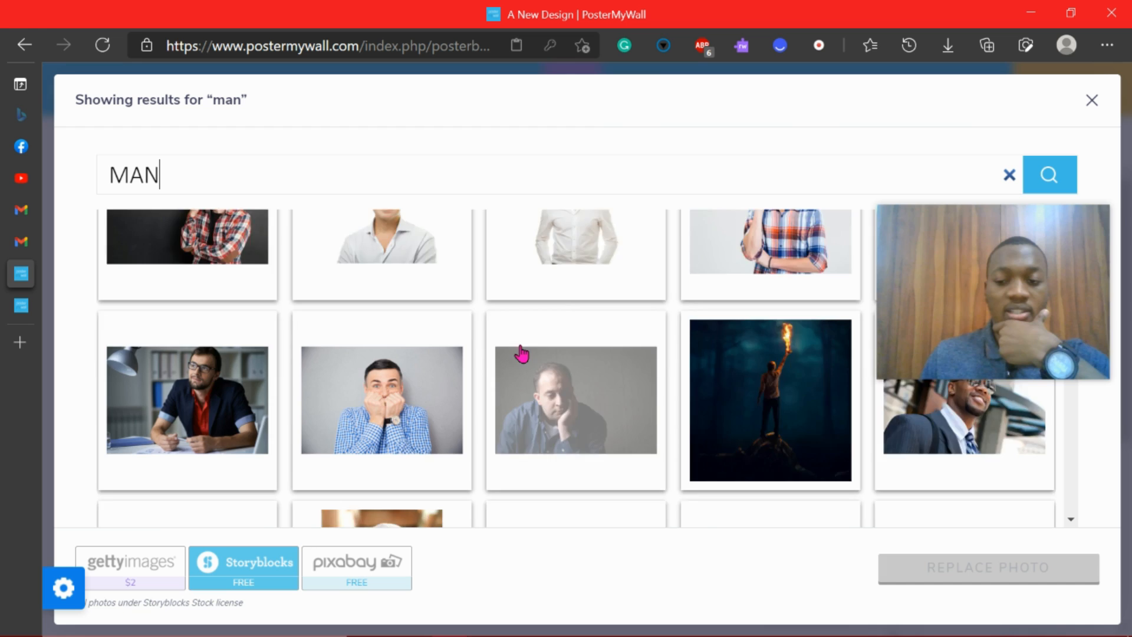
scroll(523, 352, down, 3)
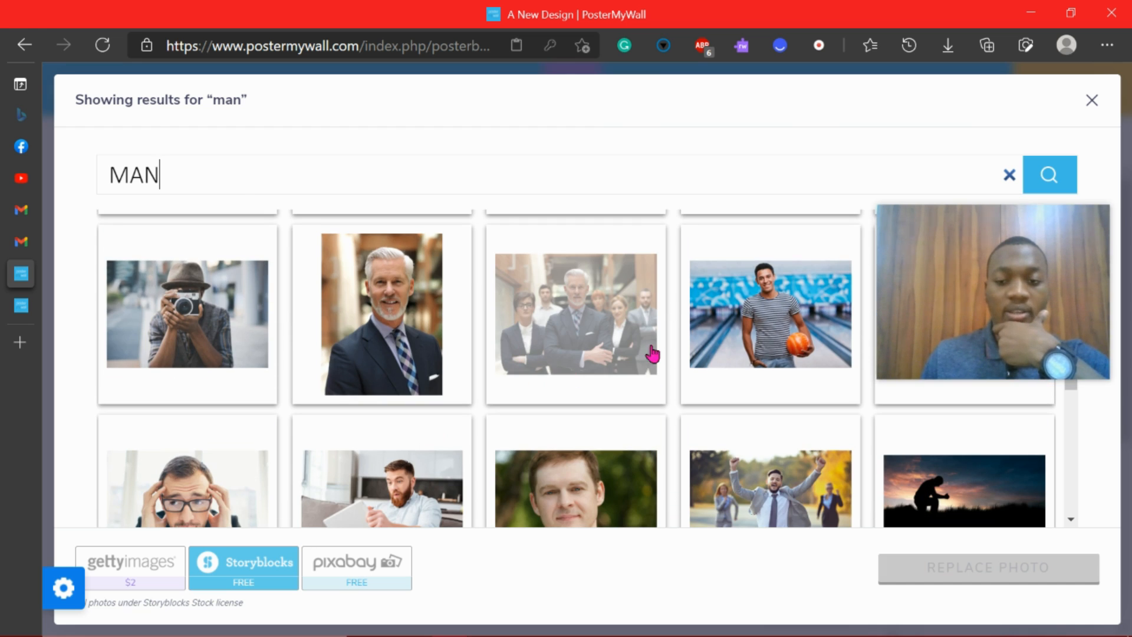
click(737, 330)
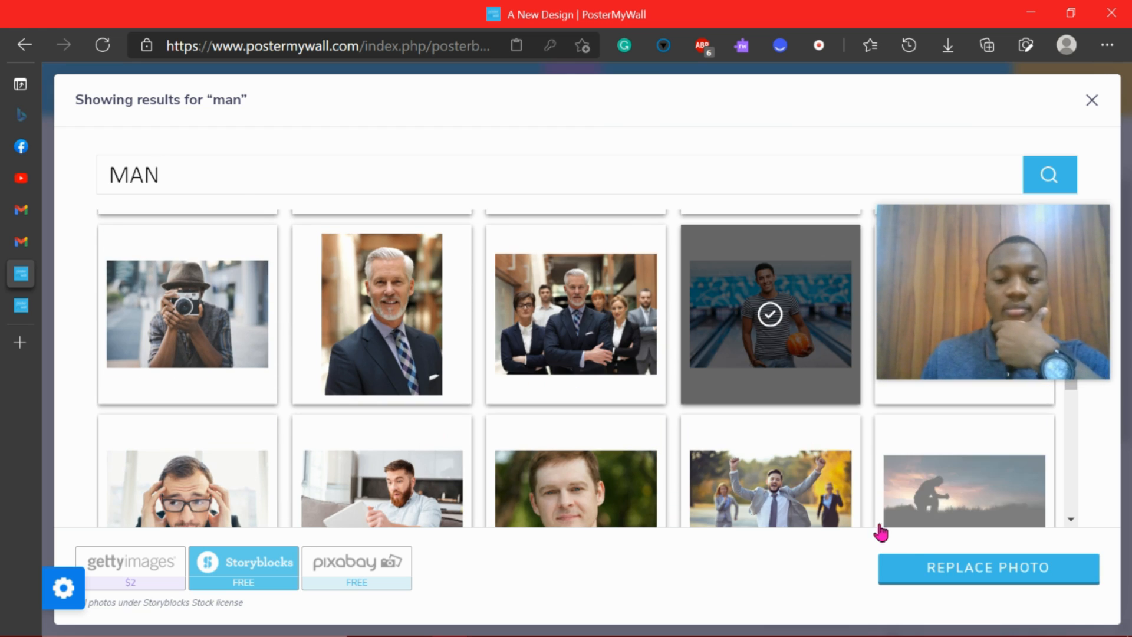
click(928, 565)
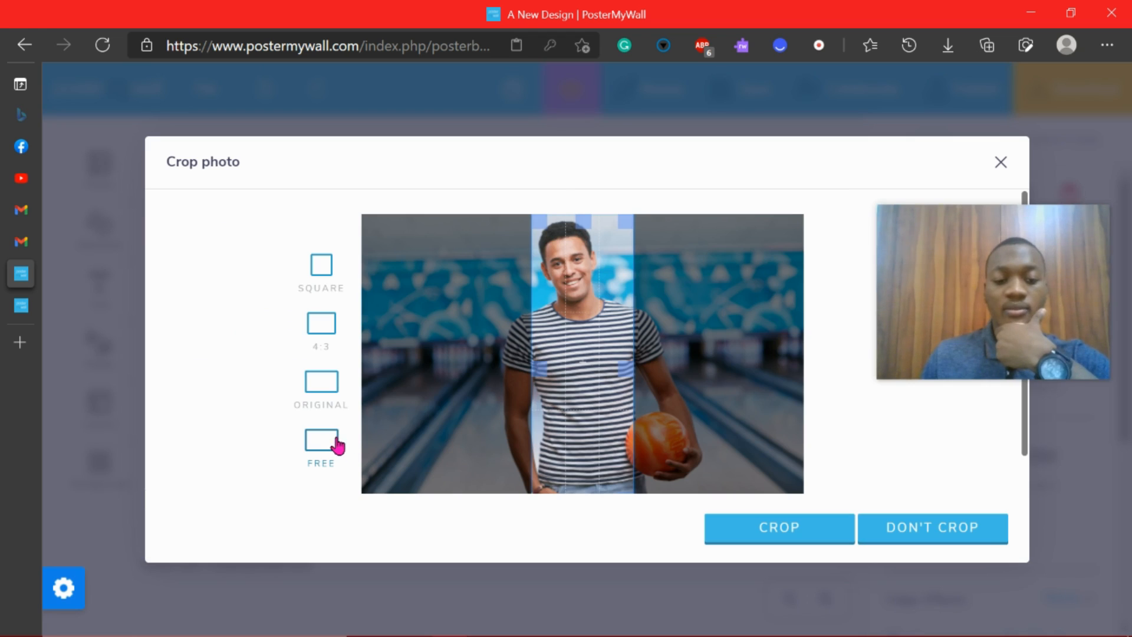
- Crop the replacement photo with the Free ratio, trimming both sides to just around the man and his bowling ball
click(332, 446)
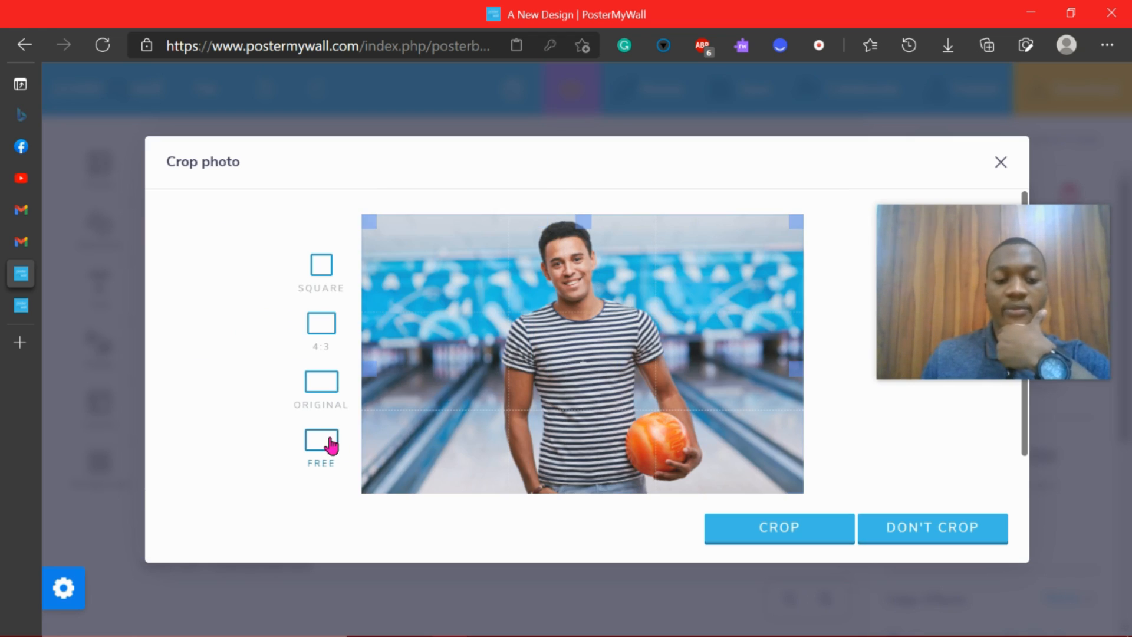
drag(369, 369, 502, 386)
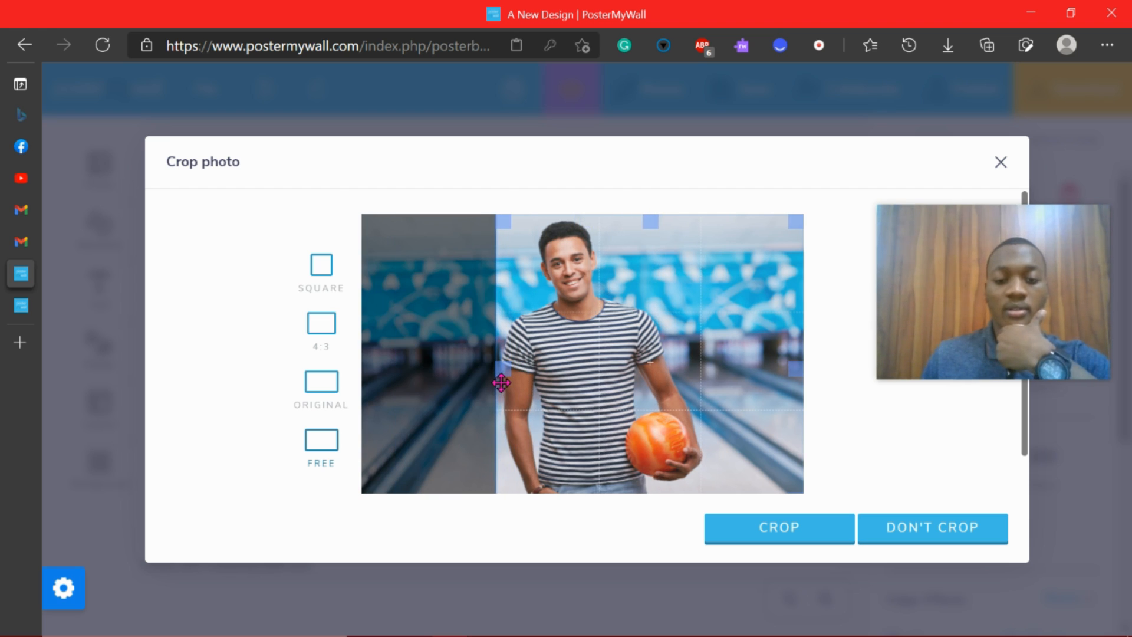
drag(794, 365, 696, 378)
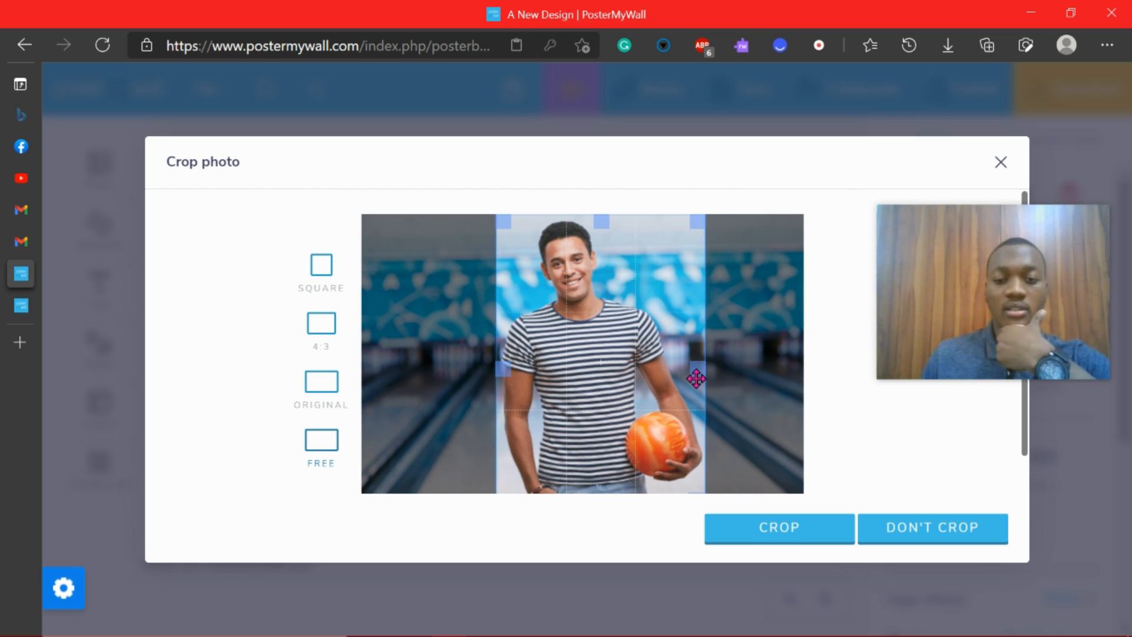
click(806, 530)
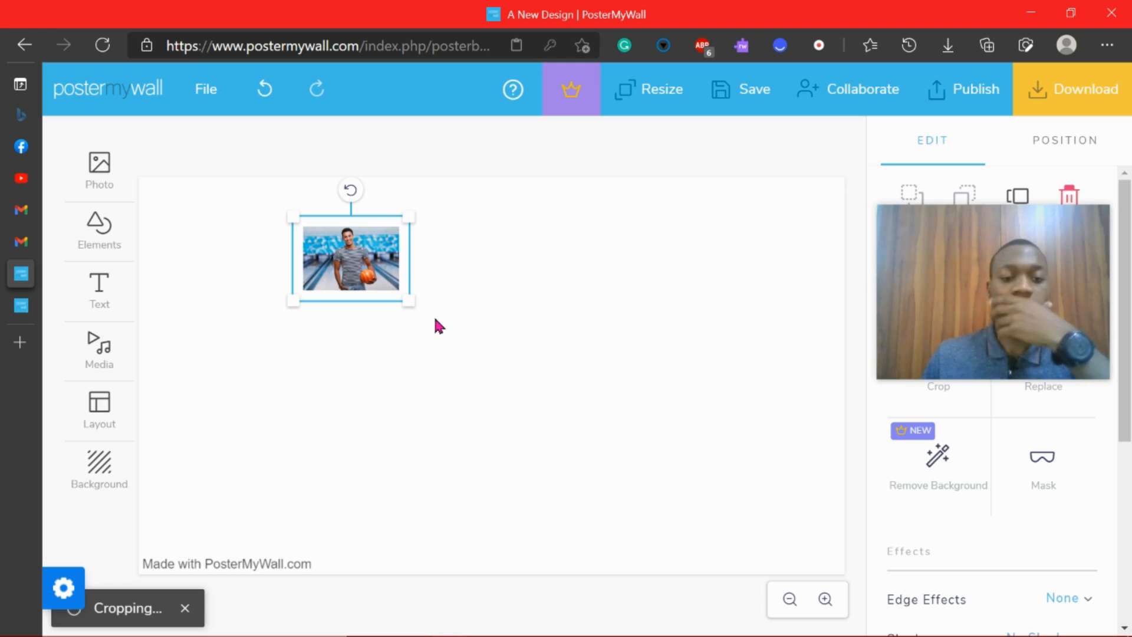
- Enlarge the cropped bowling photo to most of the canvas height and position it slightly left of the canvas centre
drag(409, 301, 663, 513)
drag(356, 301, 640, 428)
drag(457, 374, 607, 366)
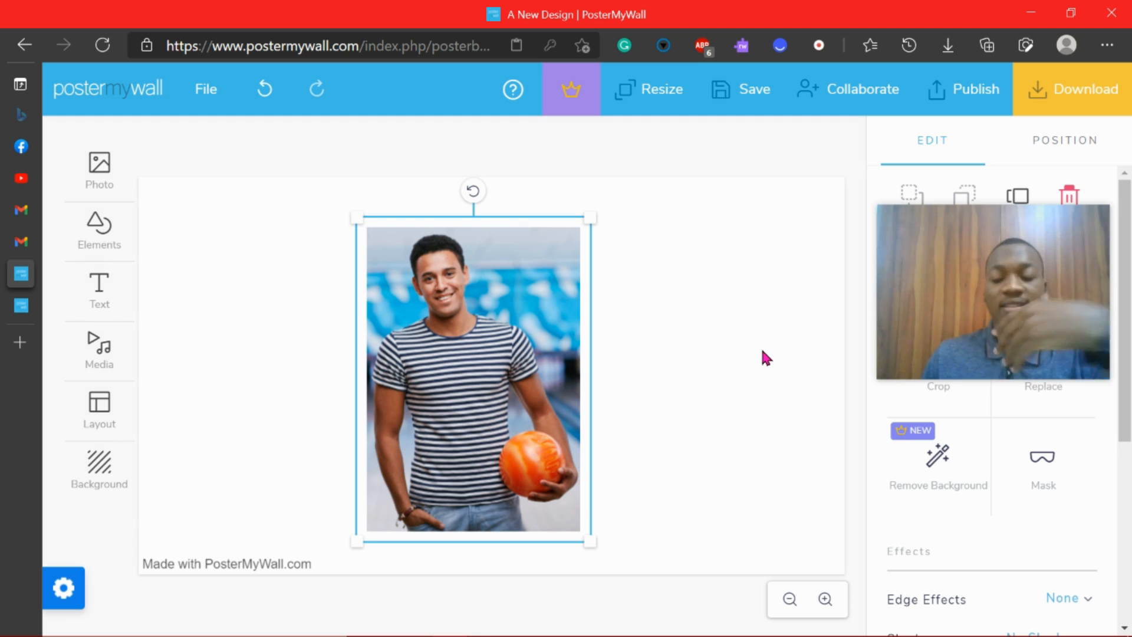
drag(999, 289, 736, 287)
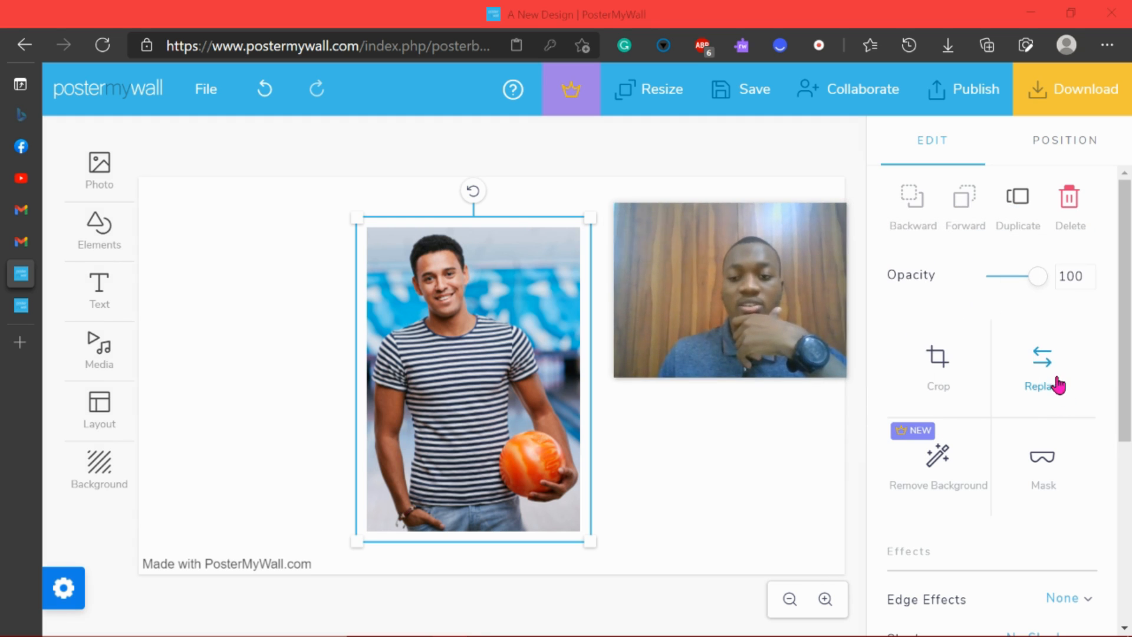
drag(769, 371, 757, 371)
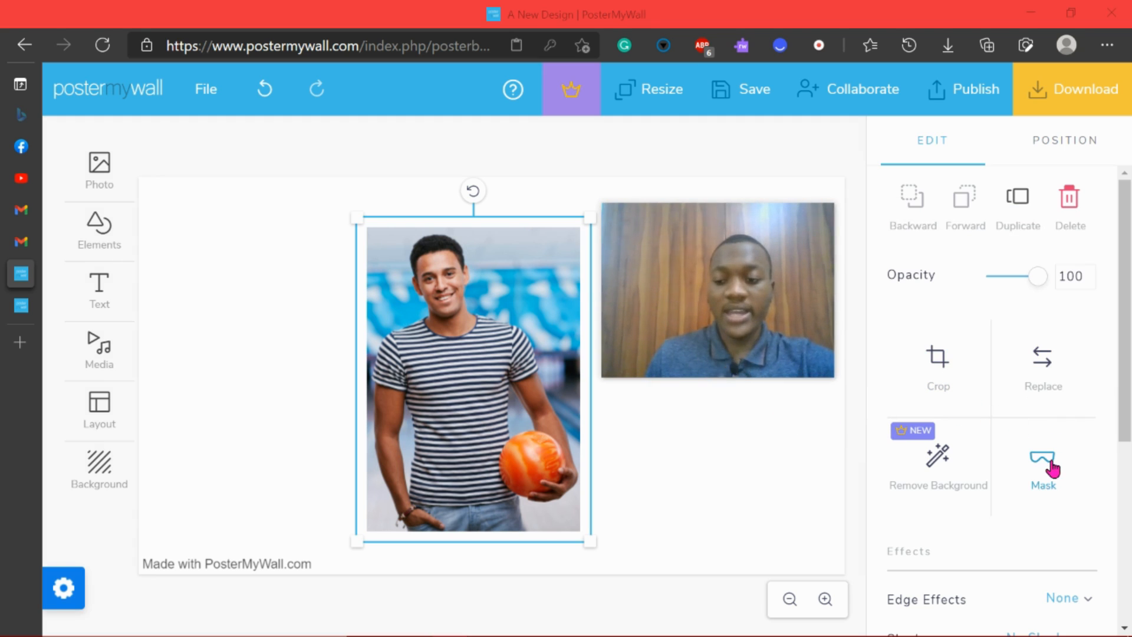
drag(497, 412, 434, 394)
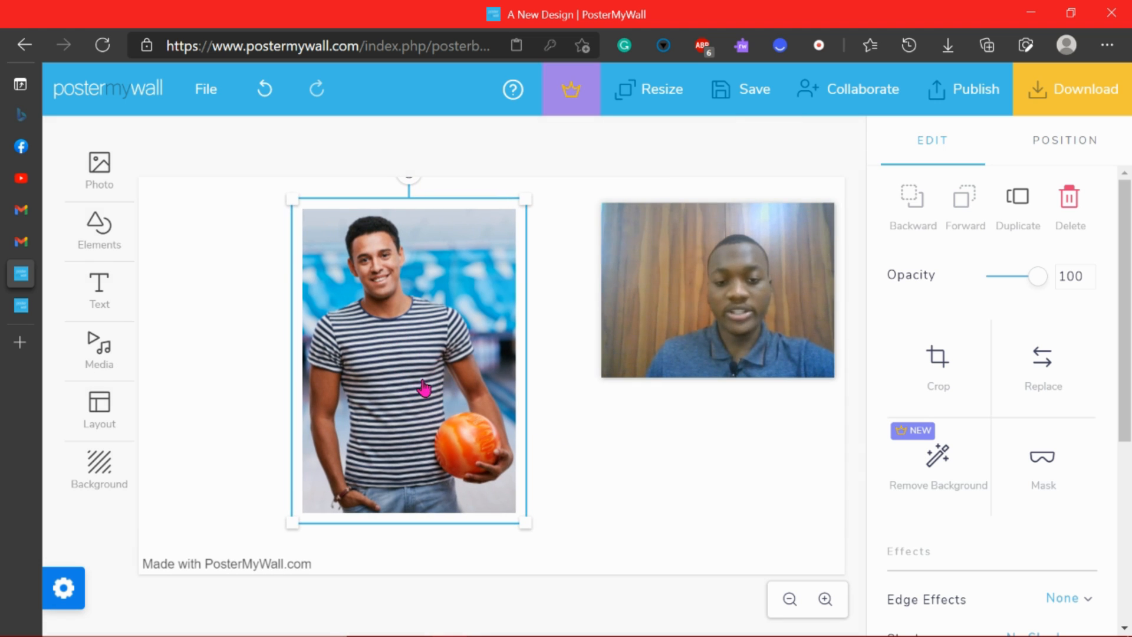
- Open the mask editor for the bowling photo and try the Shape masking mode
click(1043, 471)
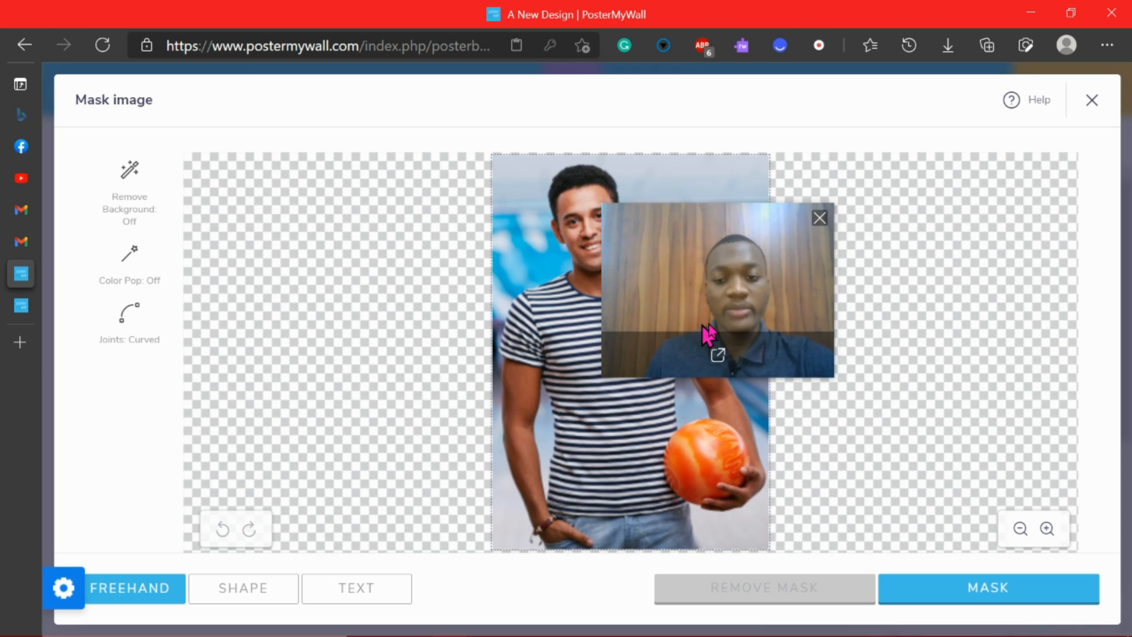
drag(707, 334, 884, 305)
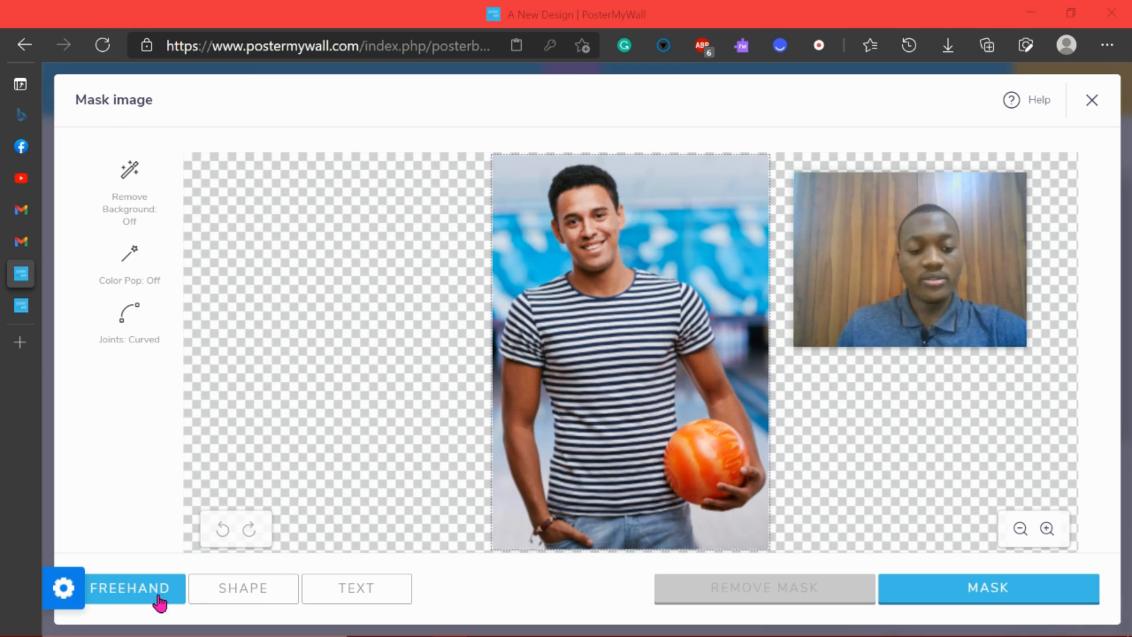
click(218, 590)
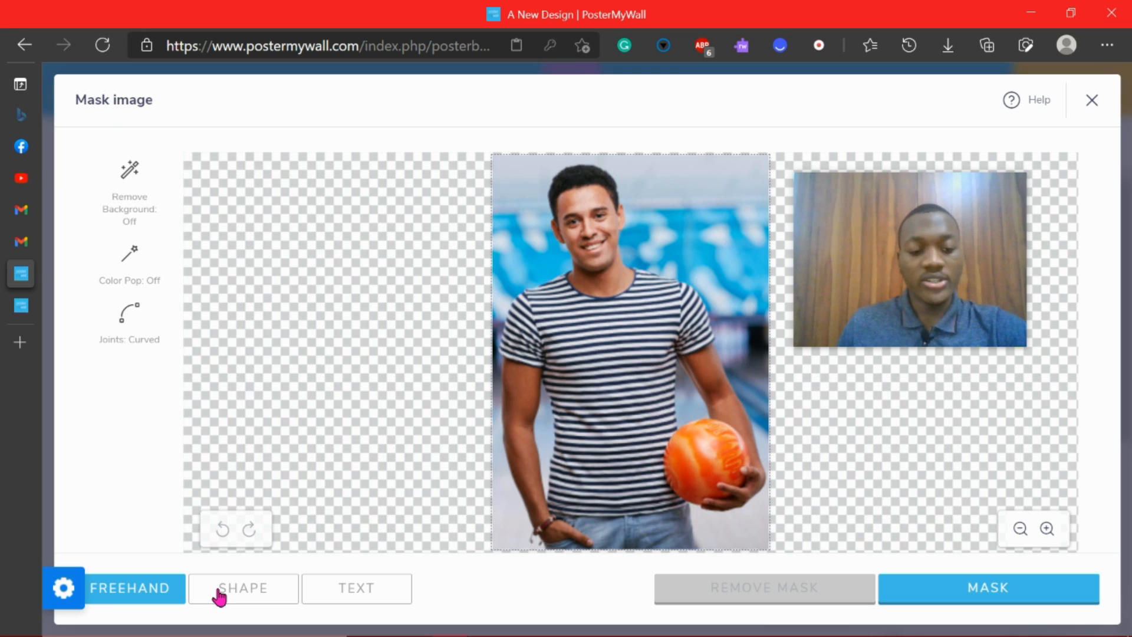
click(219, 596)
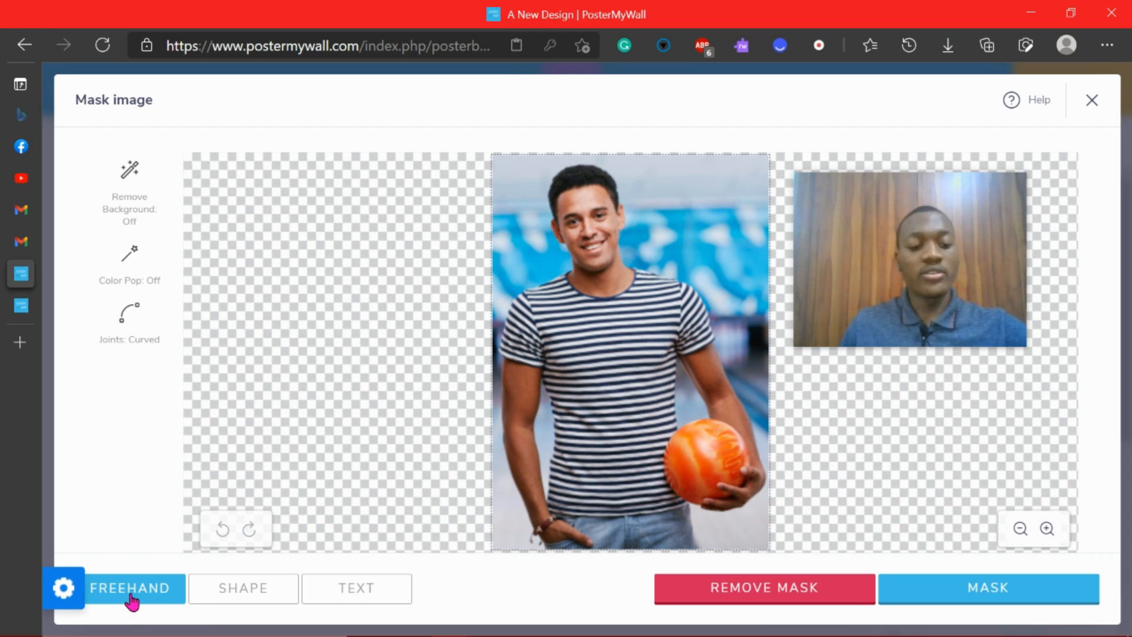
- Try to remove the photo's background from within the mask editor, and decline the Premium offer each time
click(133, 215)
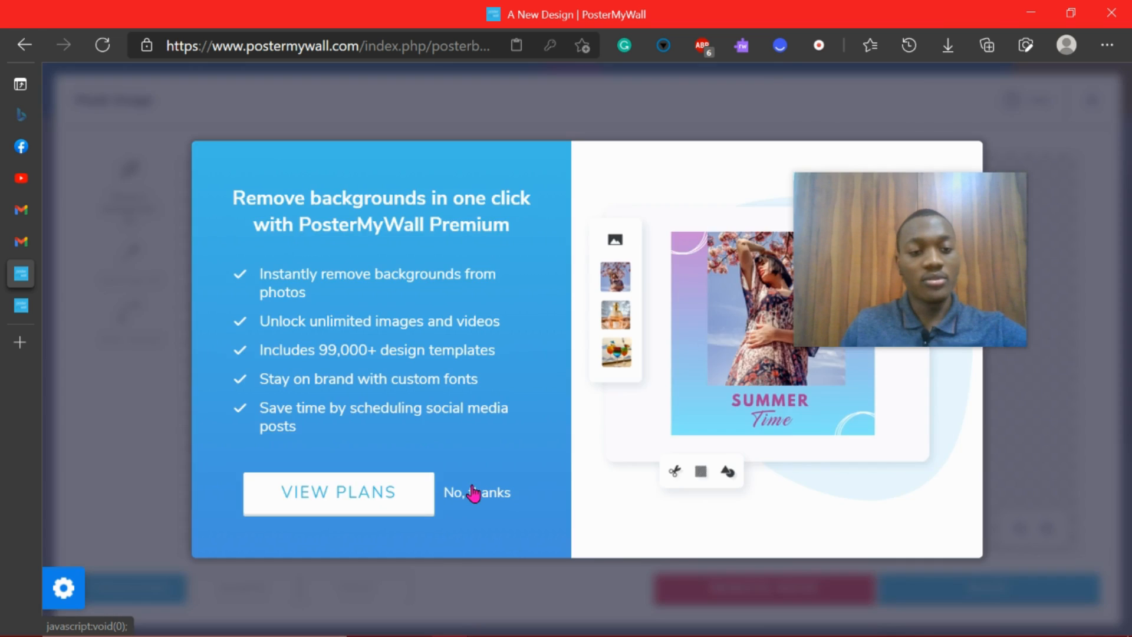
click(471, 491)
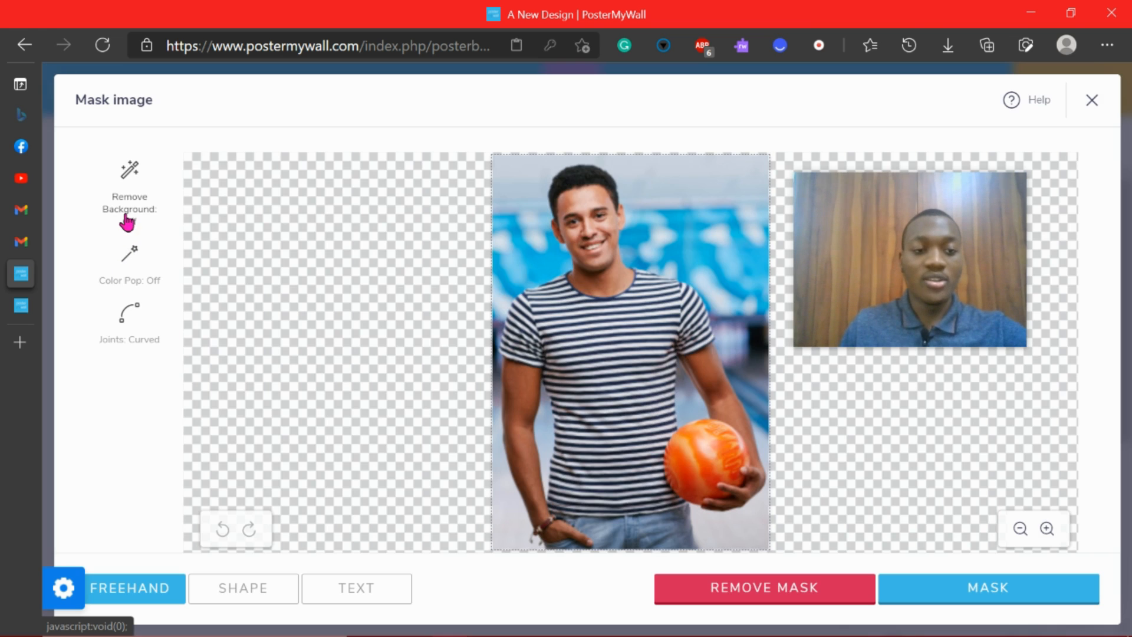
click(128, 220)
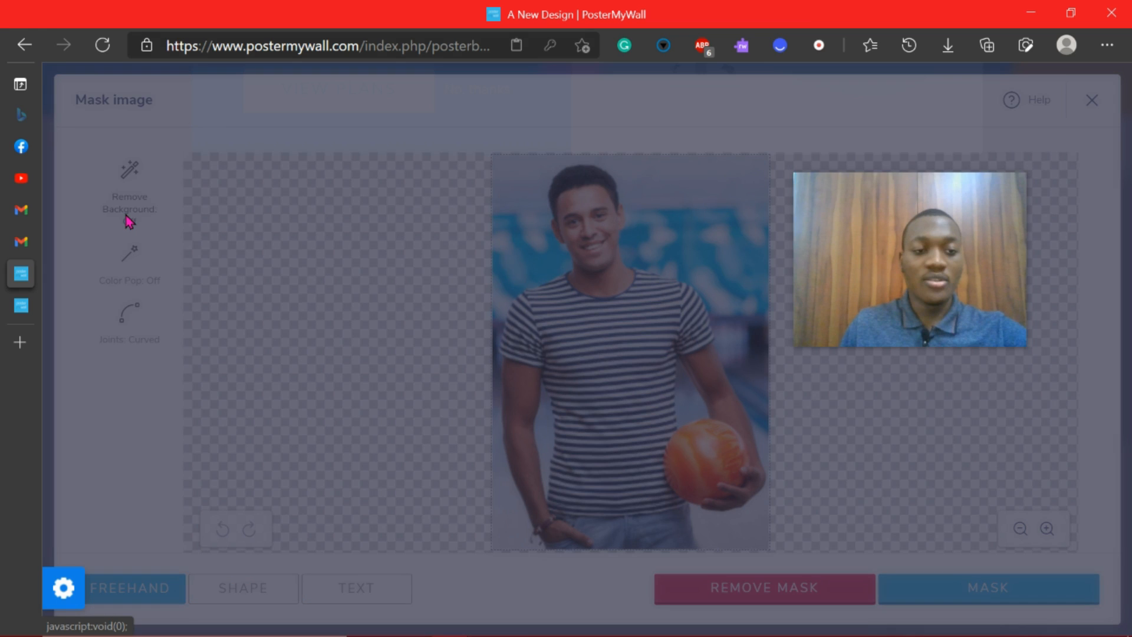
click(462, 500)
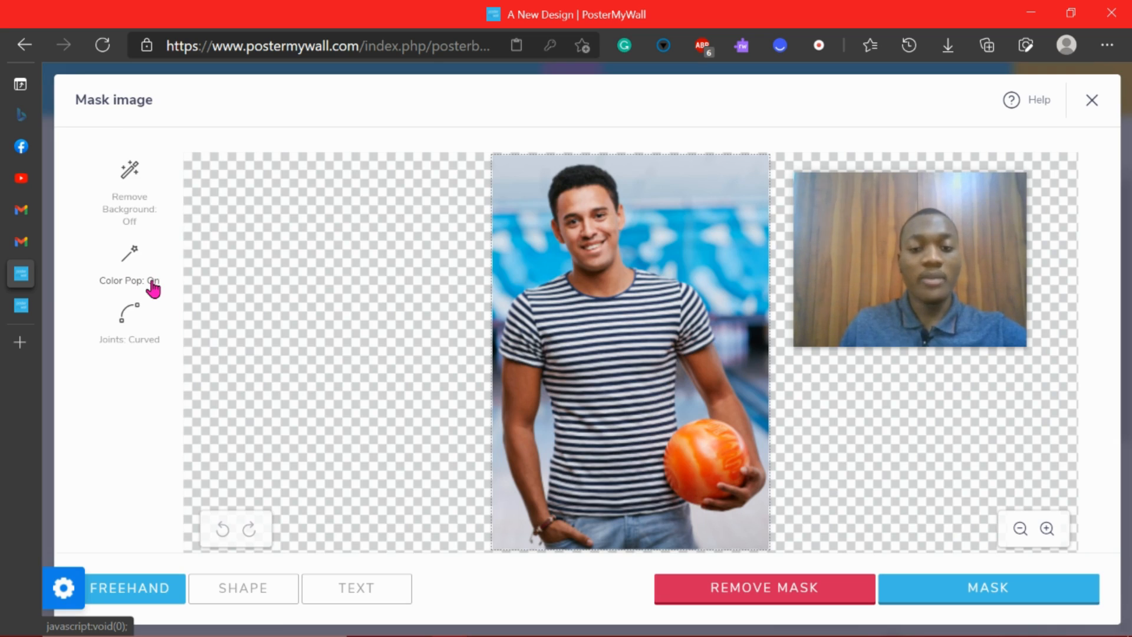
- With Color Pop on, trace a freehand outline around the man's head and neck, and apply the mask
drag(856, 319, 896, 317)
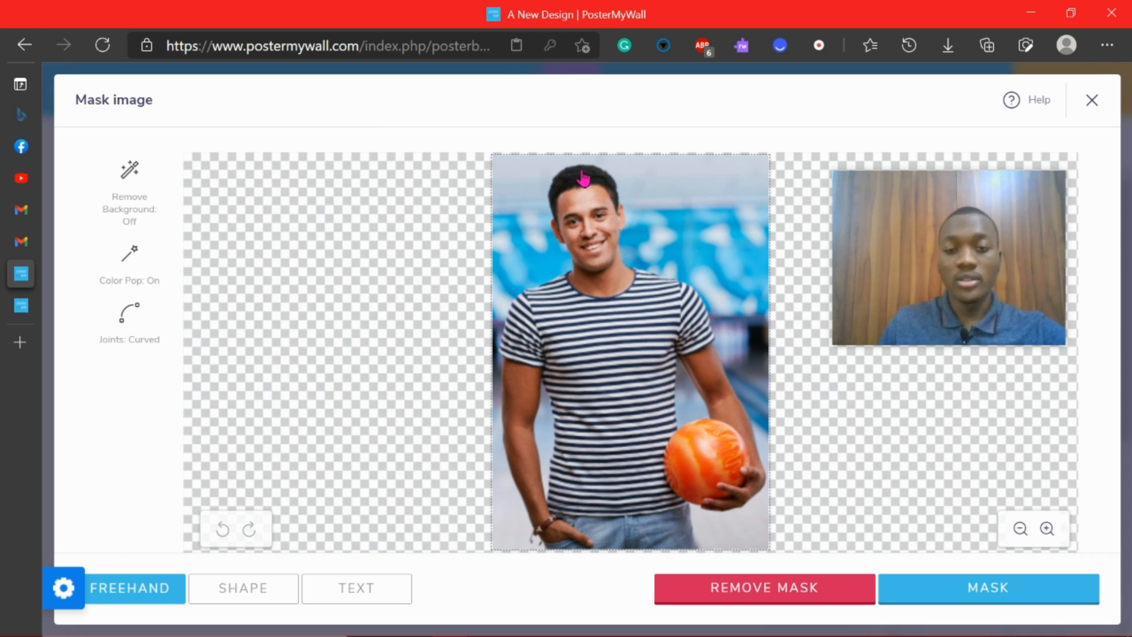
click(619, 239)
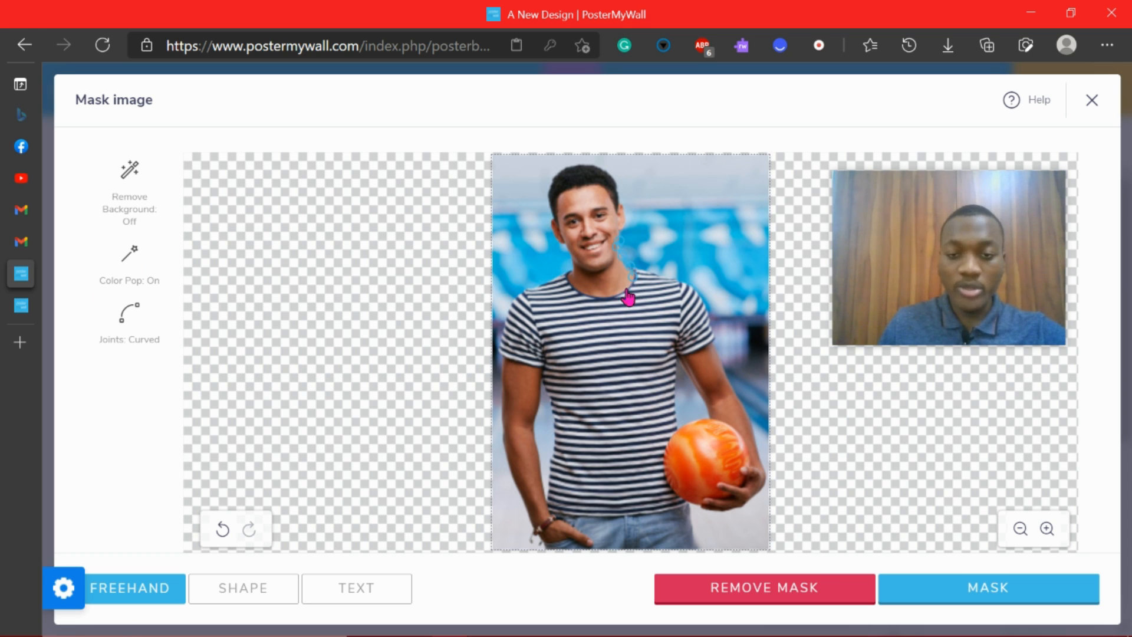
mouse_move(616, 303)
mouse_down()
mouse_move(564, 279)
mouse_move(570, 261)
mouse_move(551, 239)
mouse_move(546, 186)
mouse_move(571, 165)
mouse_move(595, 166)
mouse_move(624, 231)
mouse_up()
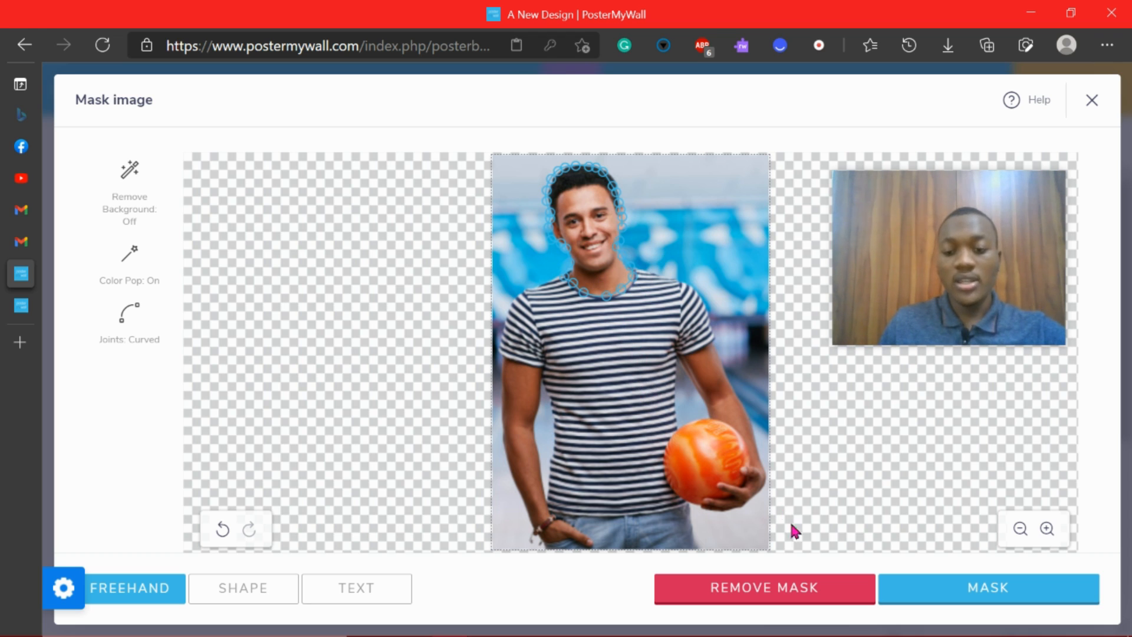
click(921, 599)
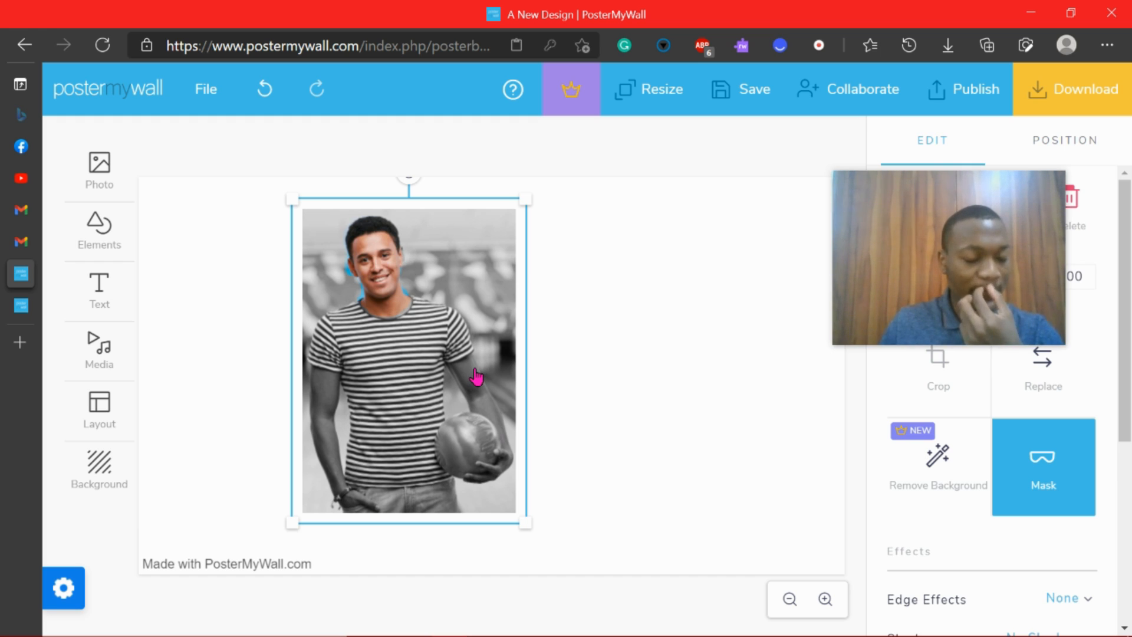
- Reopen the photo's mask to turn off Color Pop and remove the head outline, and set the joints to Curved
click(1064, 465)
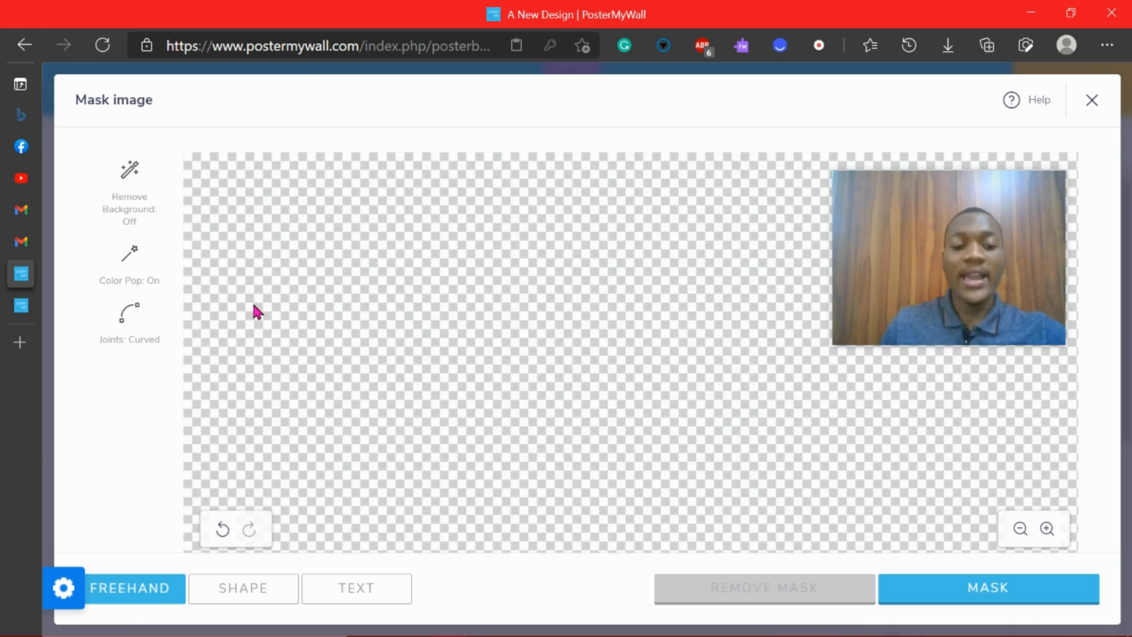
click(131, 271)
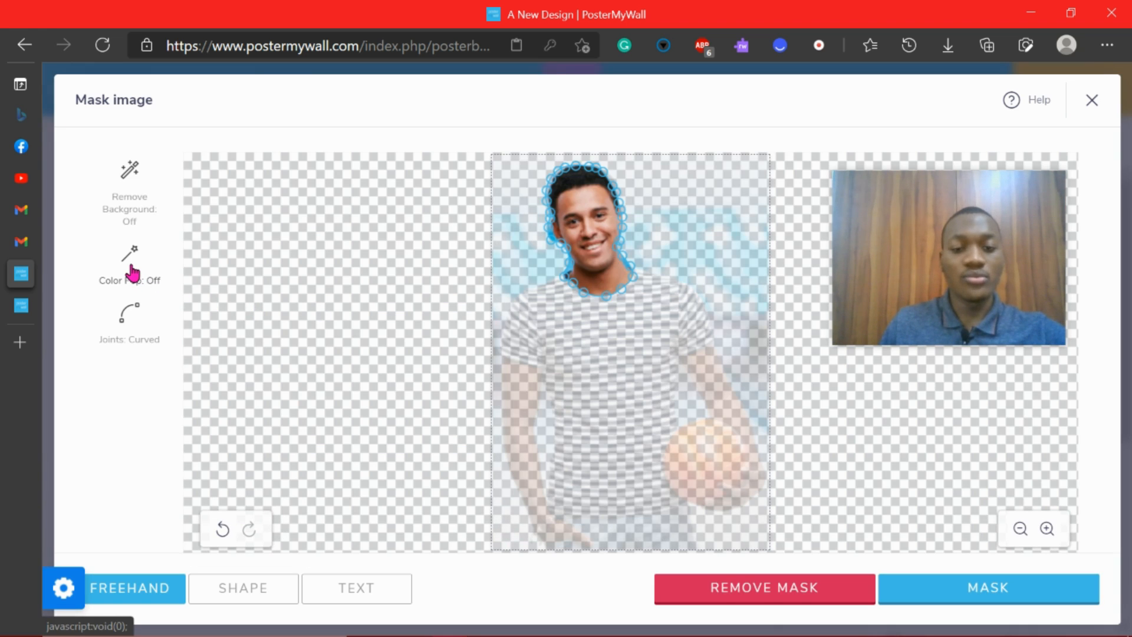
click(757, 589)
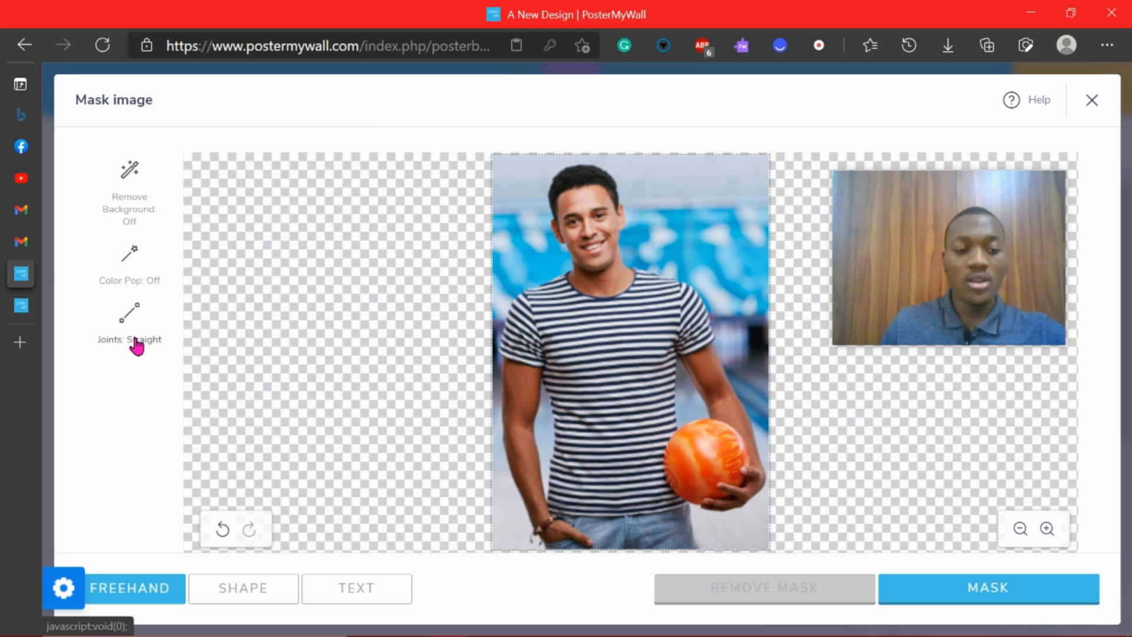
click(127, 322)
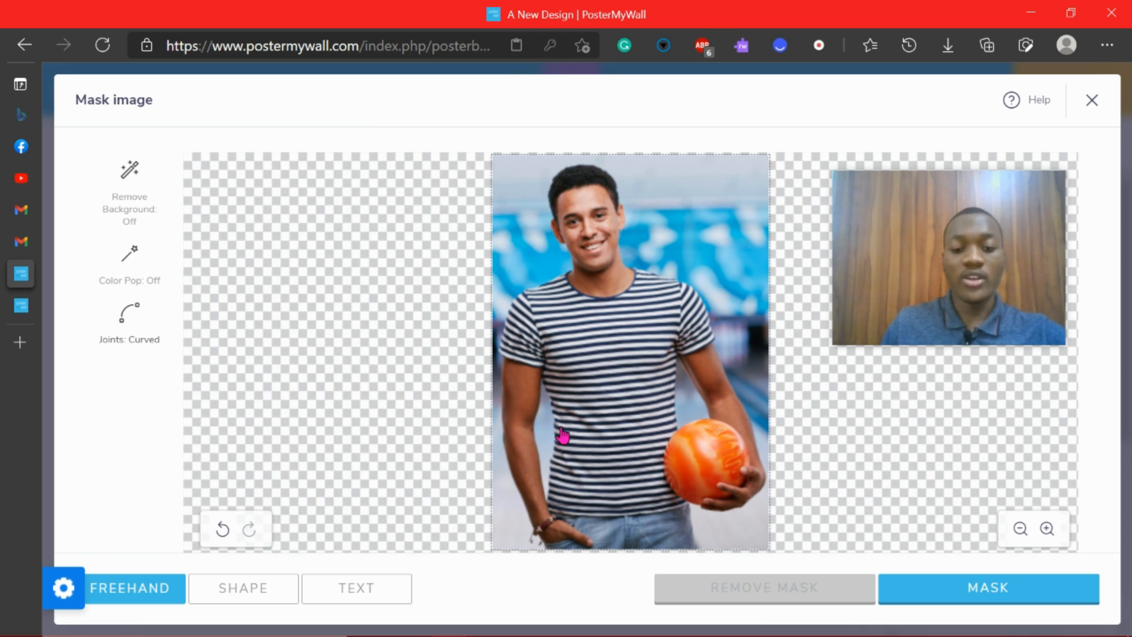
- Trace a curved freehand outline from the hand in the man's pocket up that arm, along the shoulder and up to the crown
click(542, 544)
mouse_move(538, 537)
mouse_down()
mouse_move(503, 455)
mouse_move(498, 343)
mouse_move(514, 296)
mouse_move(554, 278)
mouse_up()
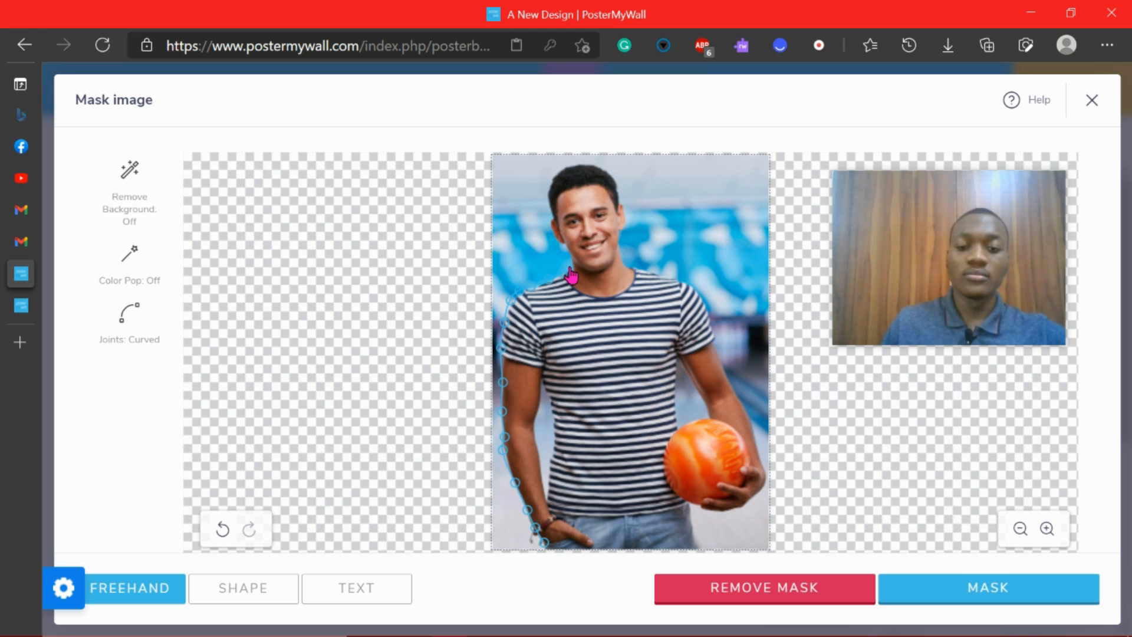
click(568, 243)
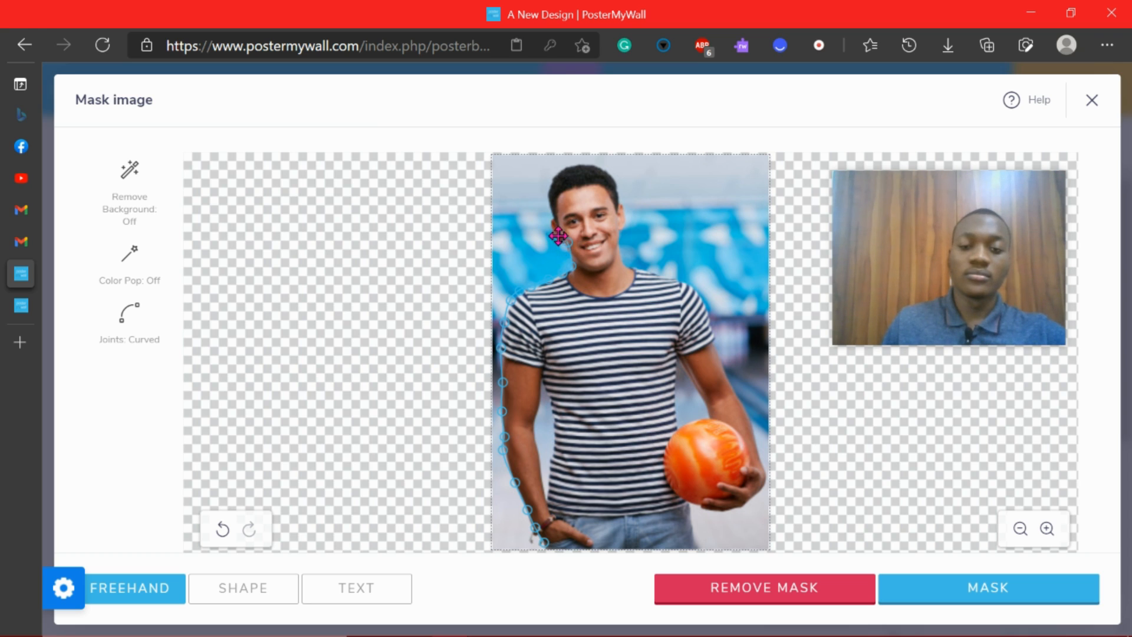
click(553, 213)
click(549, 195)
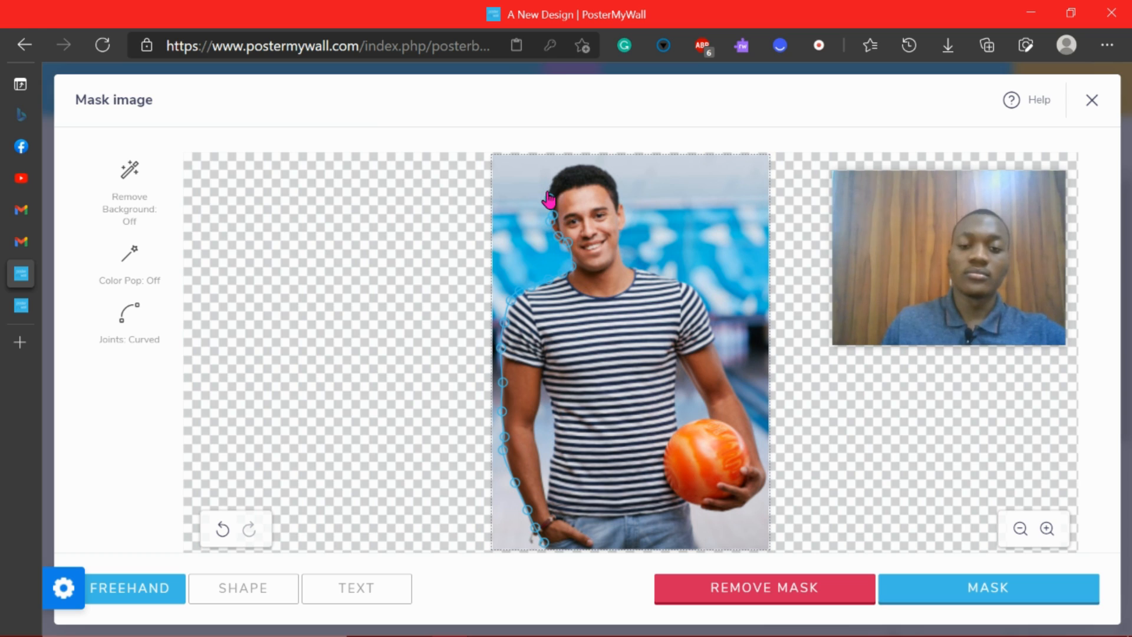
click(554, 175)
click(565, 166)
click(578, 166)
click(587, 165)
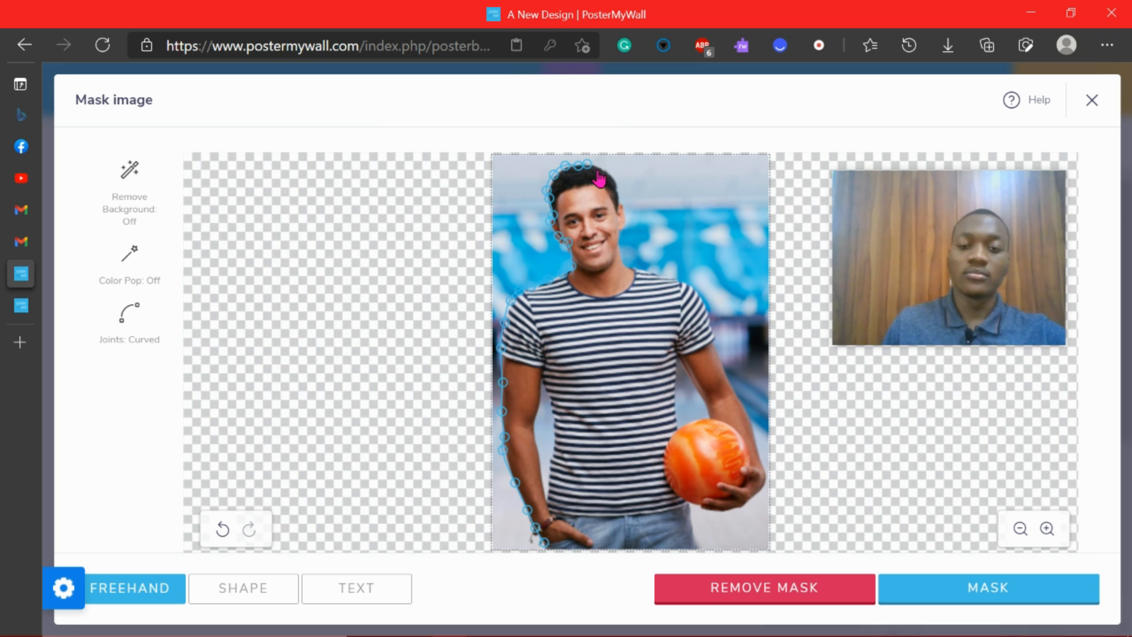
- Continue the curved outline down the other side of his head and neck, across the shoulder and down the sleeve
click(608, 177)
click(616, 190)
click(619, 204)
click(620, 226)
click(620, 240)
click(629, 270)
click(656, 276)
click(672, 283)
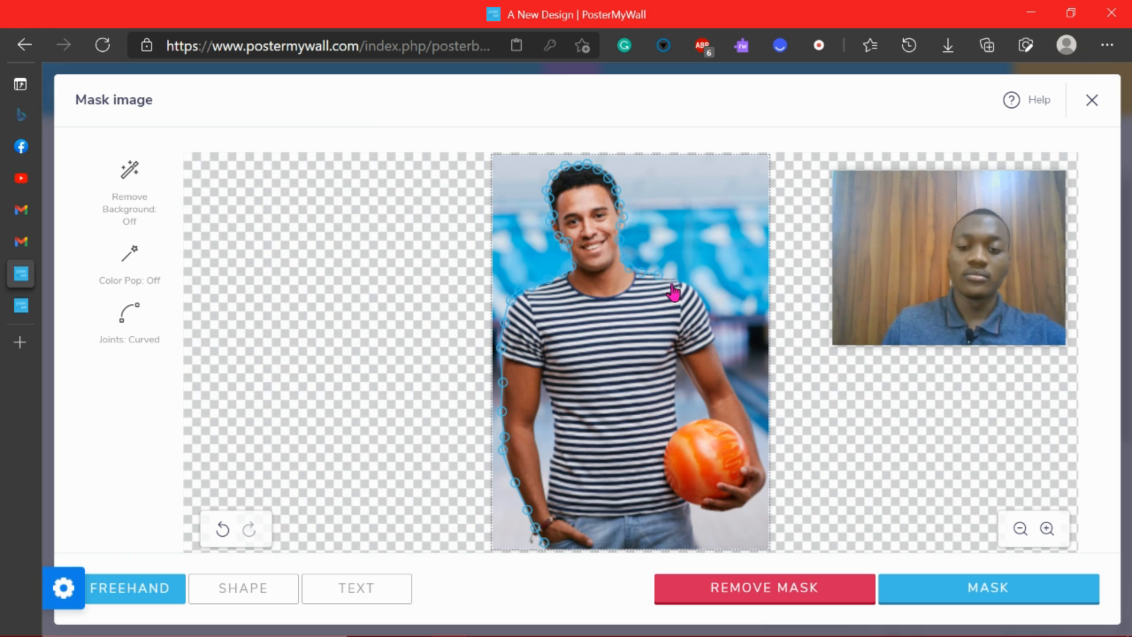
click(703, 319)
click(706, 326)
click(710, 342)
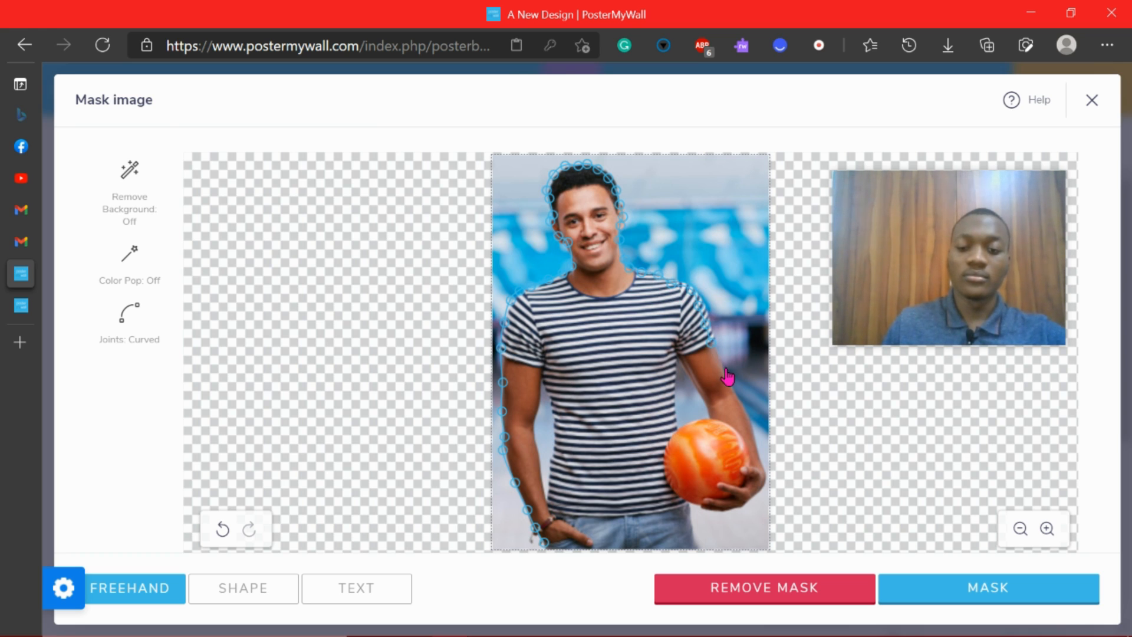
- Outline the ball-holding arm, the ball and the hip, close the outline along the photo's bottom edge, and apply the mask
click(731, 389)
click(762, 466)
click(759, 482)
click(743, 497)
click(731, 504)
click(709, 505)
click(695, 502)
click(687, 501)
click(685, 511)
click(687, 527)
click(694, 542)
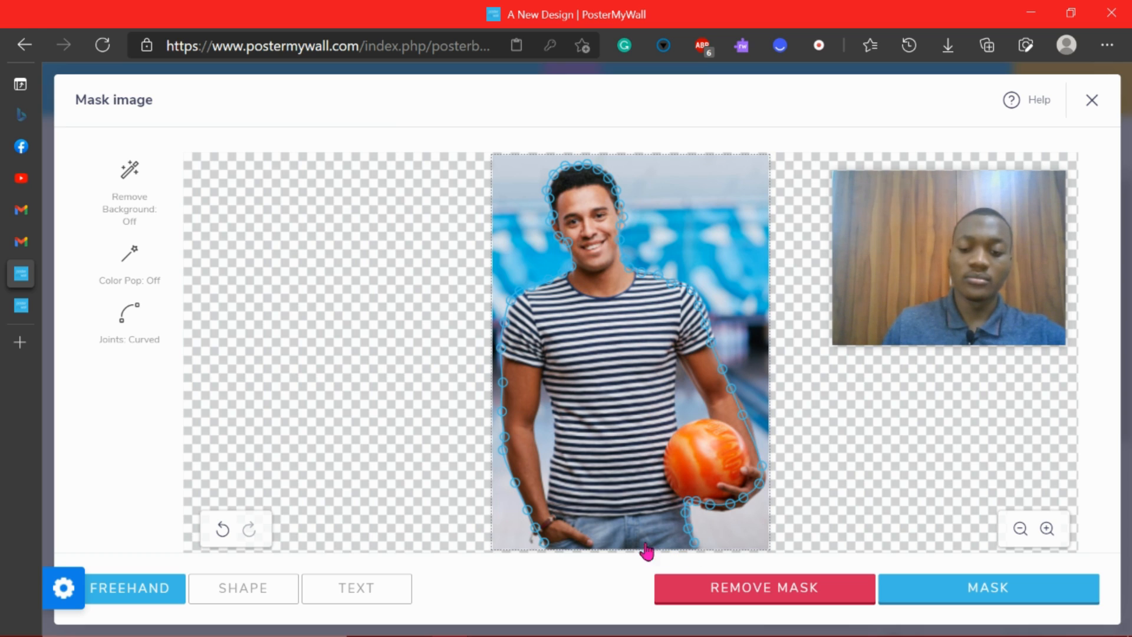
click(544, 541)
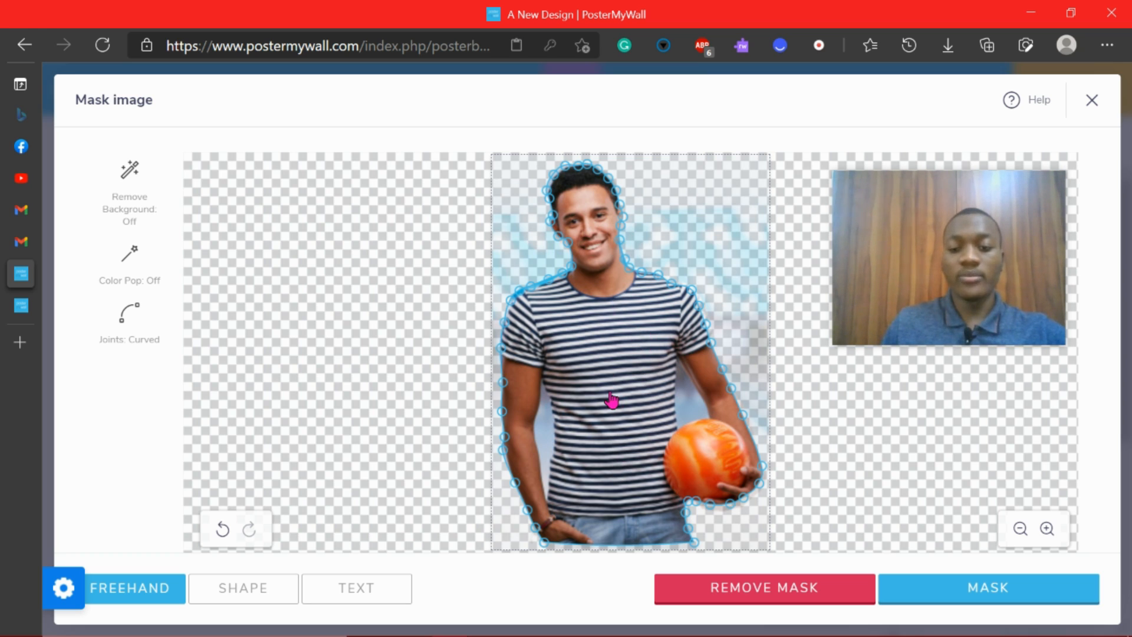
click(946, 592)
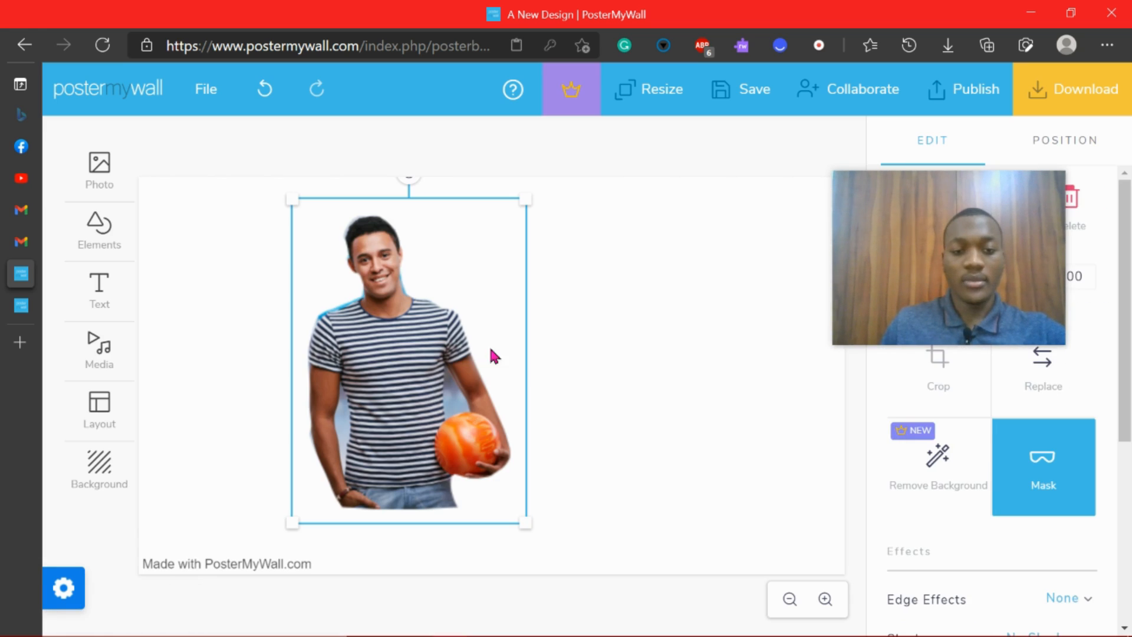
- Shift the masked photo slightly toward the canvas centre and scale it down a little
drag(404, 359, 435, 364)
drag(557, 531, 530, 488)
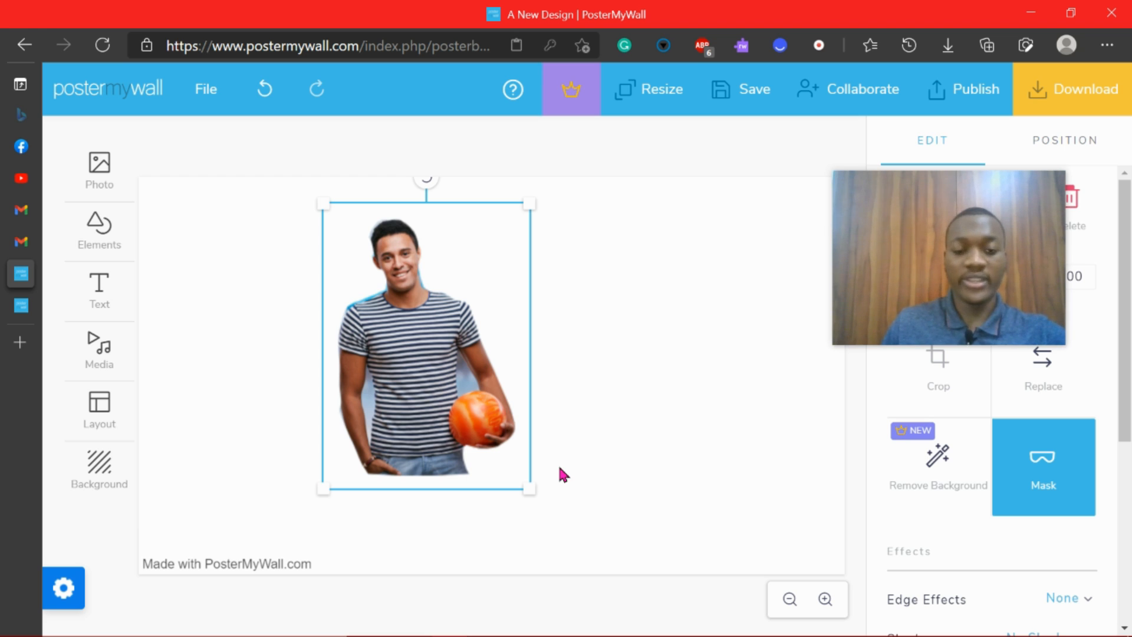
click(866, 269)
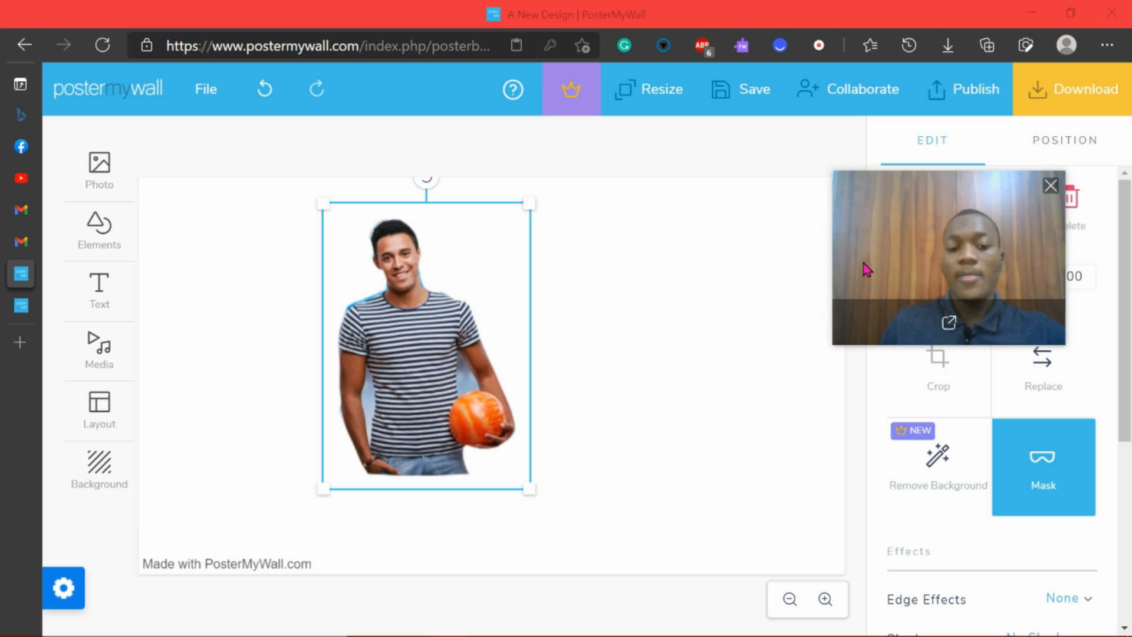
- Reopen the photo's mask editor, remove the curved body outline, and set the joints to Straight
click(1056, 492)
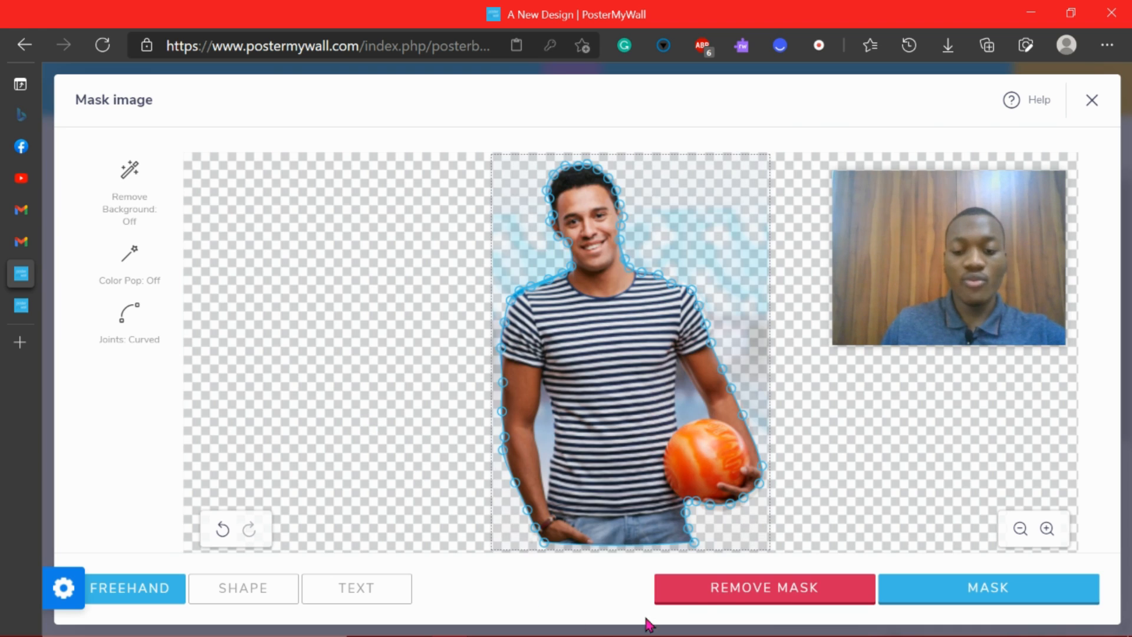
click(695, 595)
click(134, 328)
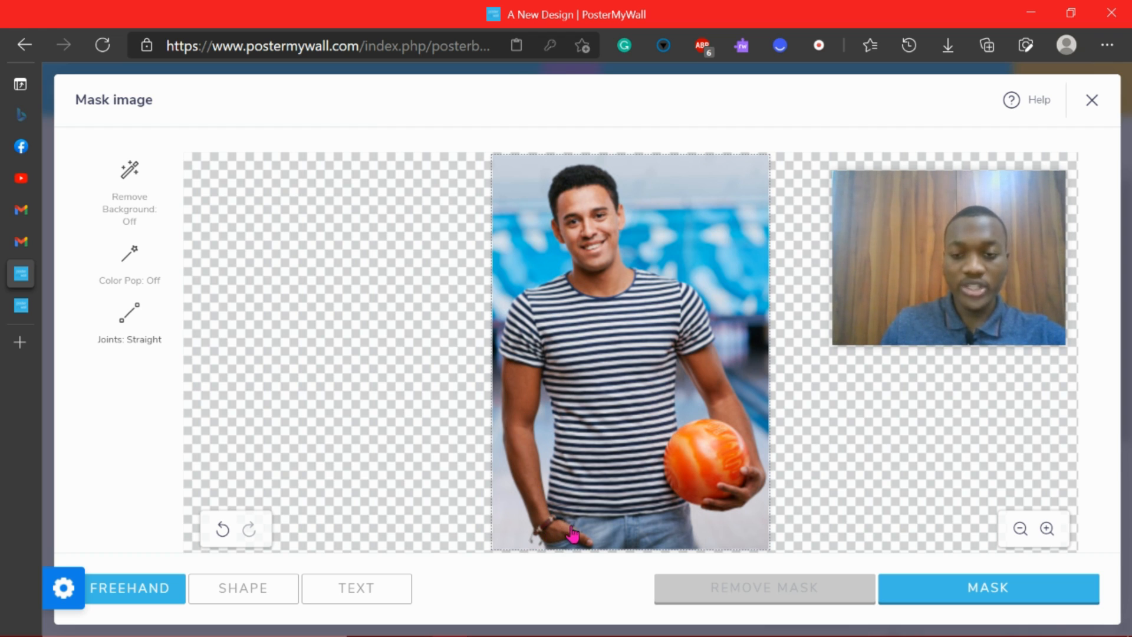
- Trace a straight-jointed freehand outline around the man's empty arm, down its inner side, around the hand and up the outer side
mouse_move(542, 371)
mouse_down()
mouse_move(548, 504)
mouse_move(534, 439)
mouse_move(542, 379)
mouse_up()
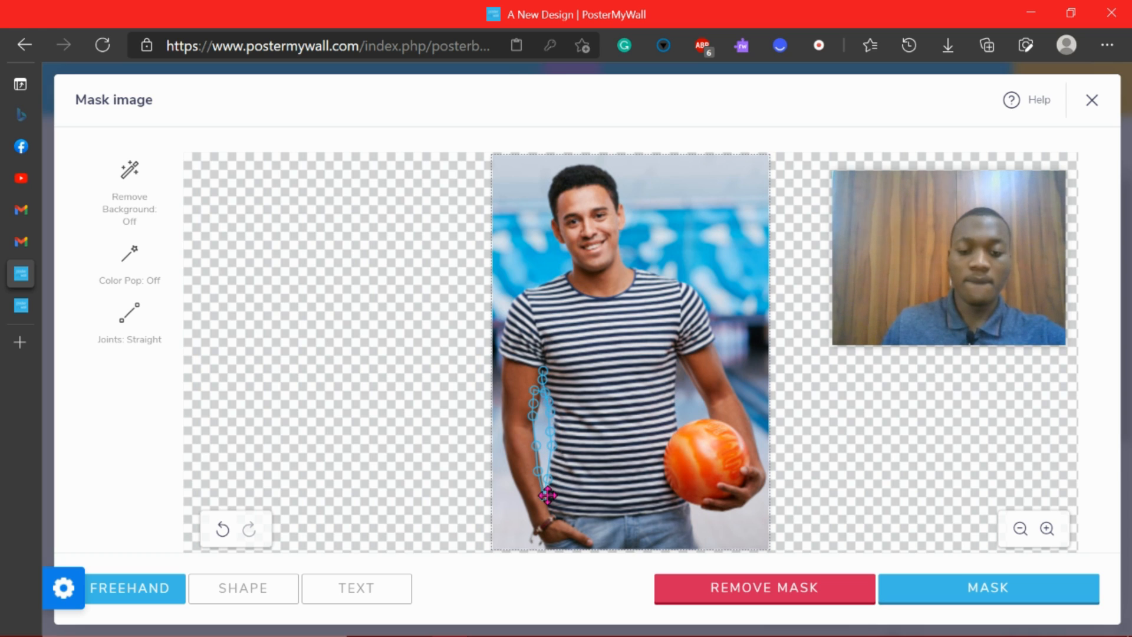
click(554, 515)
click(571, 522)
click(588, 536)
click(580, 541)
click(565, 541)
click(546, 537)
click(527, 502)
click(512, 471)
click(502, 438)
click(501, 375)
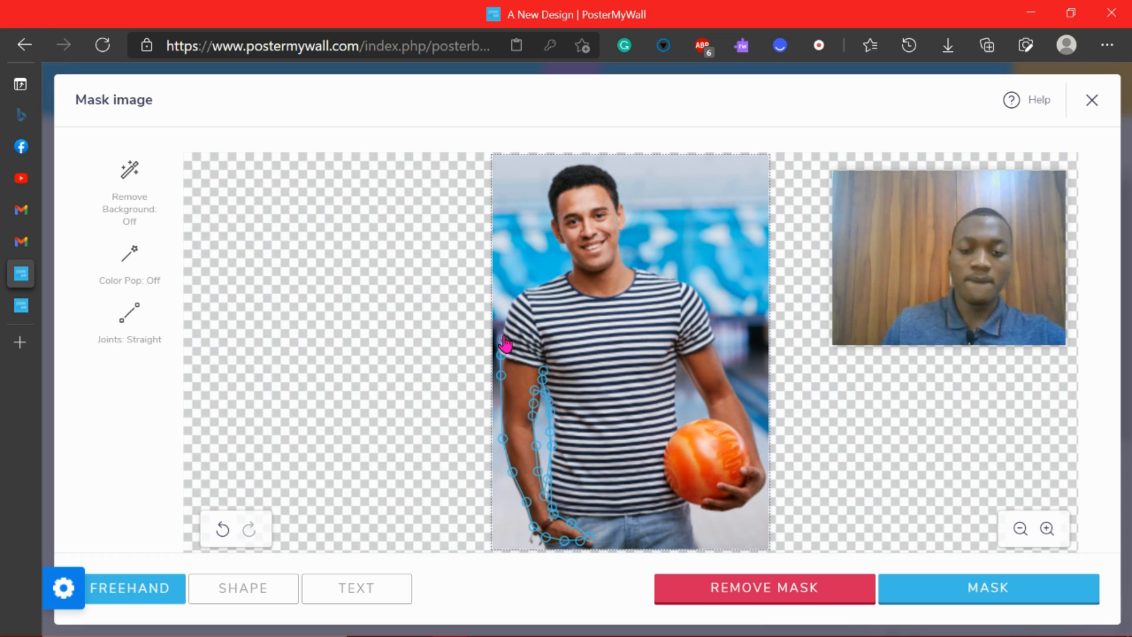
- Continue the straight outline over the shoulder and along the shirt's neckline, leaving the head outside the traced area
click(506, 304)
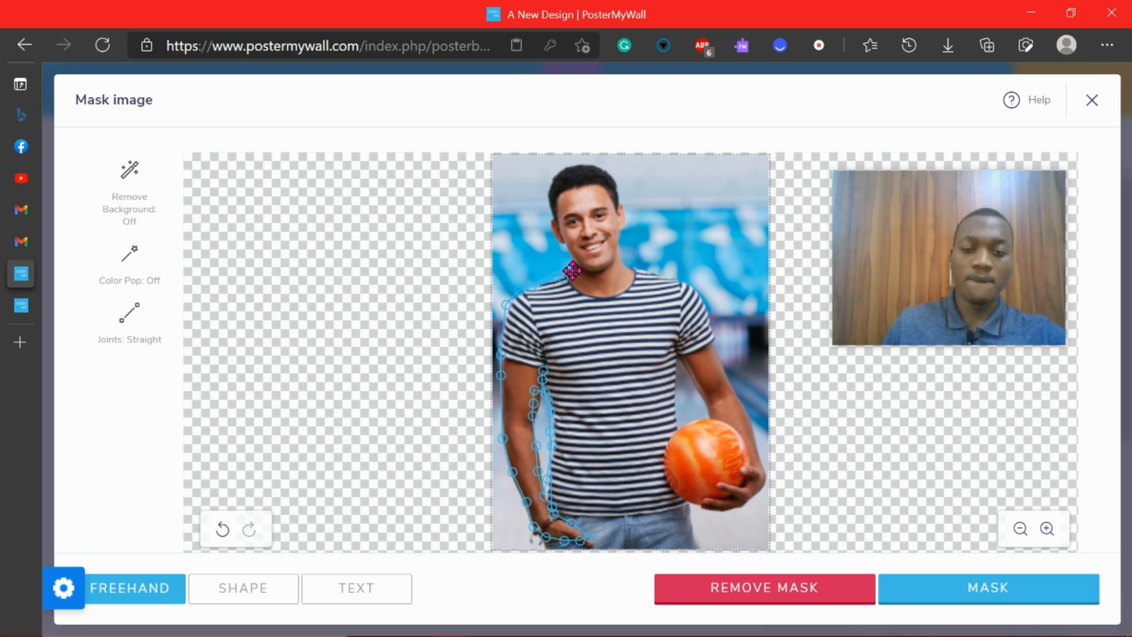
click(569, 286)
click(579, 279)
click(581, 290)
click(598, 291)
click(608, 289)
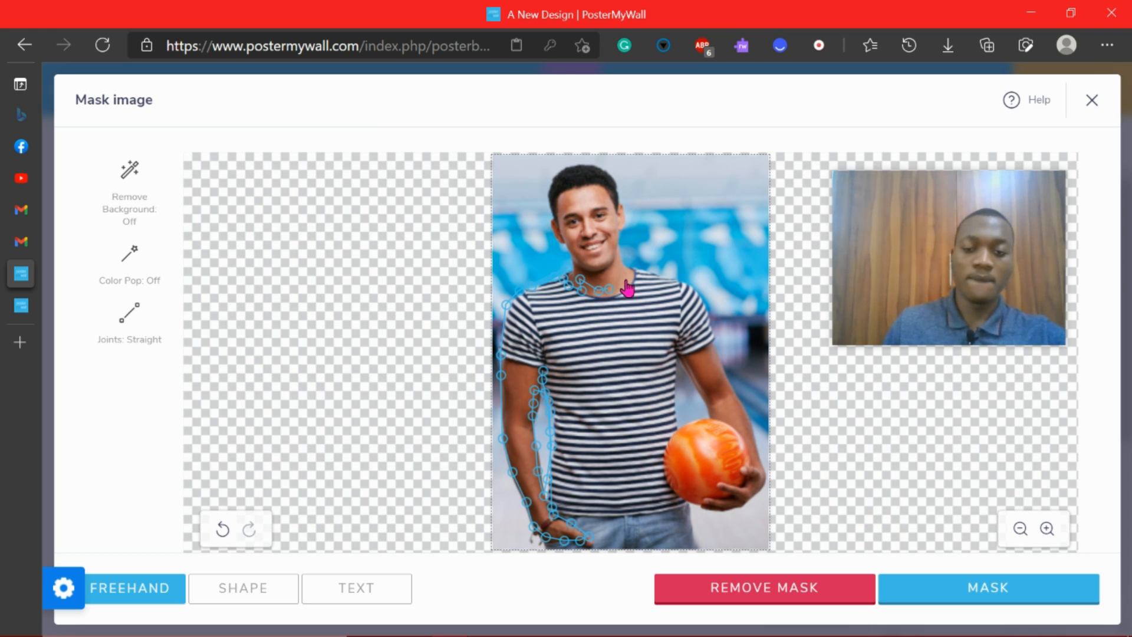
click(626, 273)
click(648, 269)
- Extend the outline over the other shoulder and sleeve, around the ball-holding arm and ball, and down the hip
drag(671, 287, 714, 347)
click(729, 382)
click(743, 415)
click(759, 459)
click(759, 484)
click(736, 498)
click(707, 500)
click(687, 500)
click(691, 519)
click(697, 539)
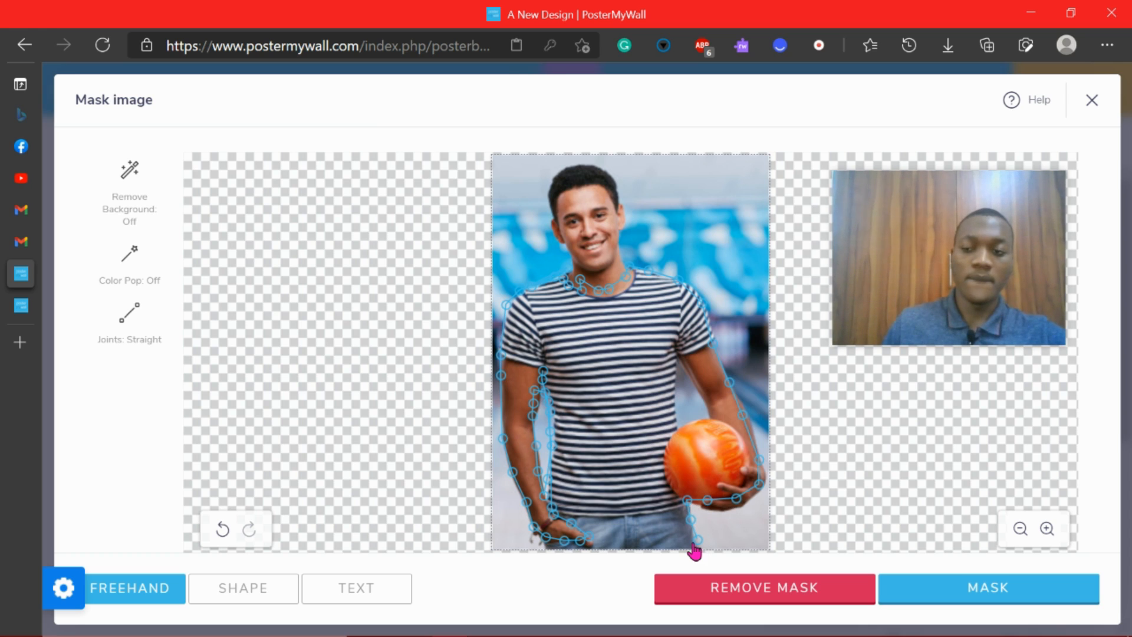
- Close the outline along the waist back to the pocketed hand and apply the headless body mask
click(679, 541)
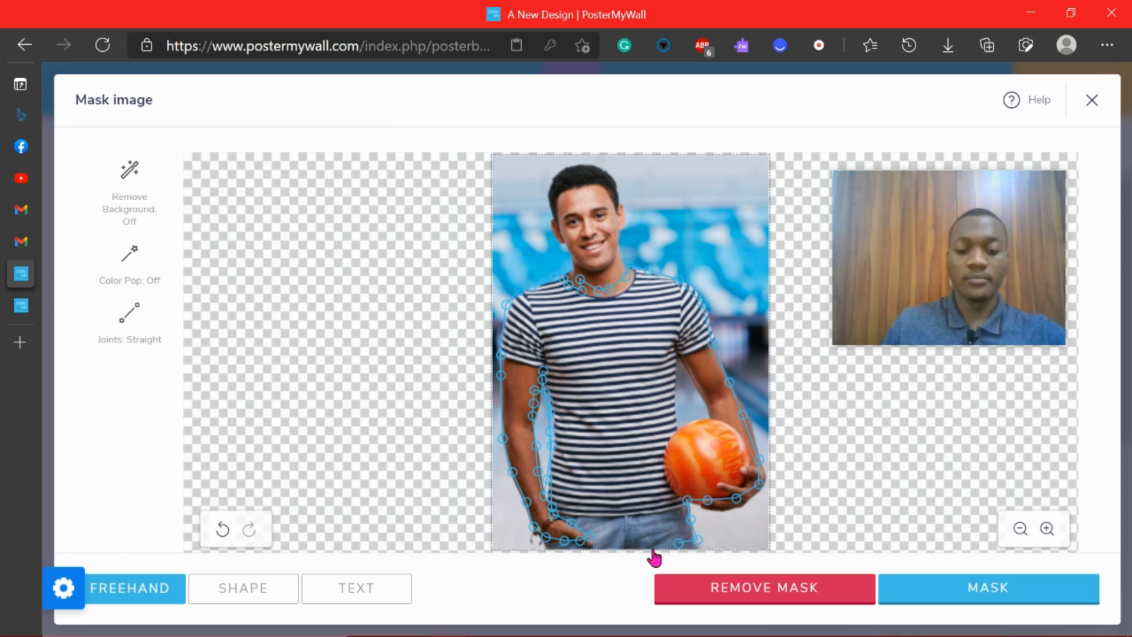
click(631, 540)
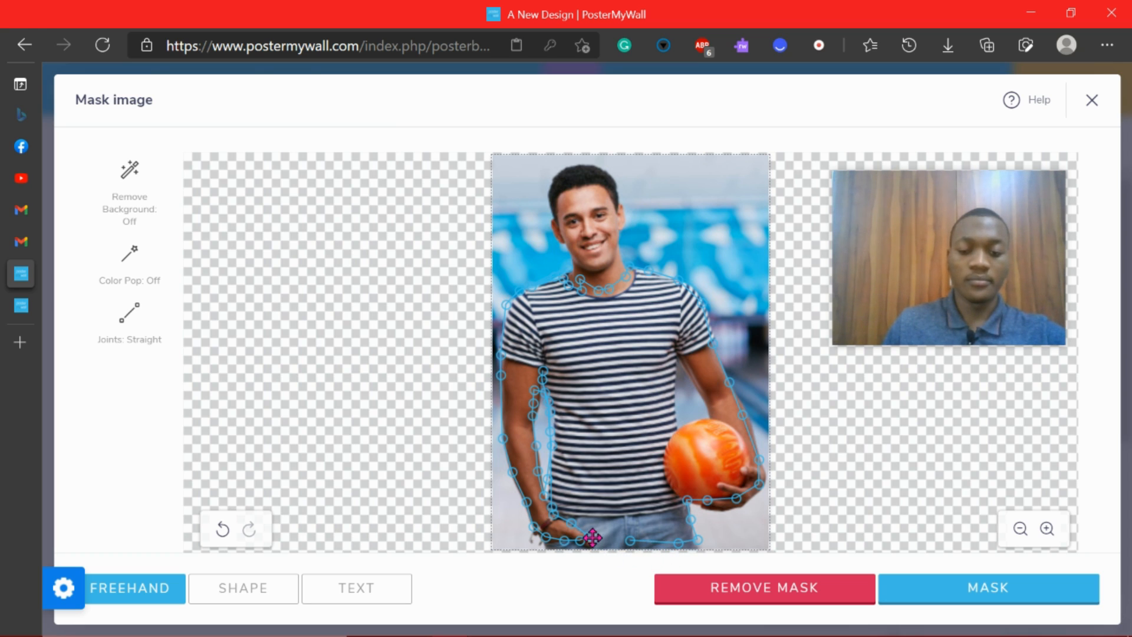
click(595, 538)
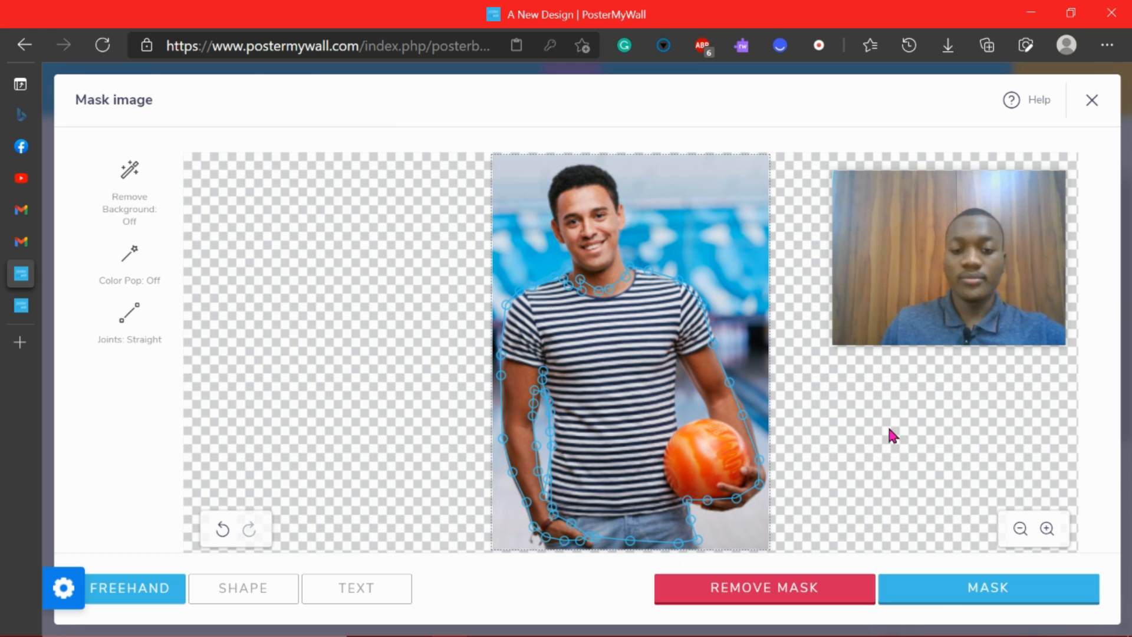
click(941, 602)
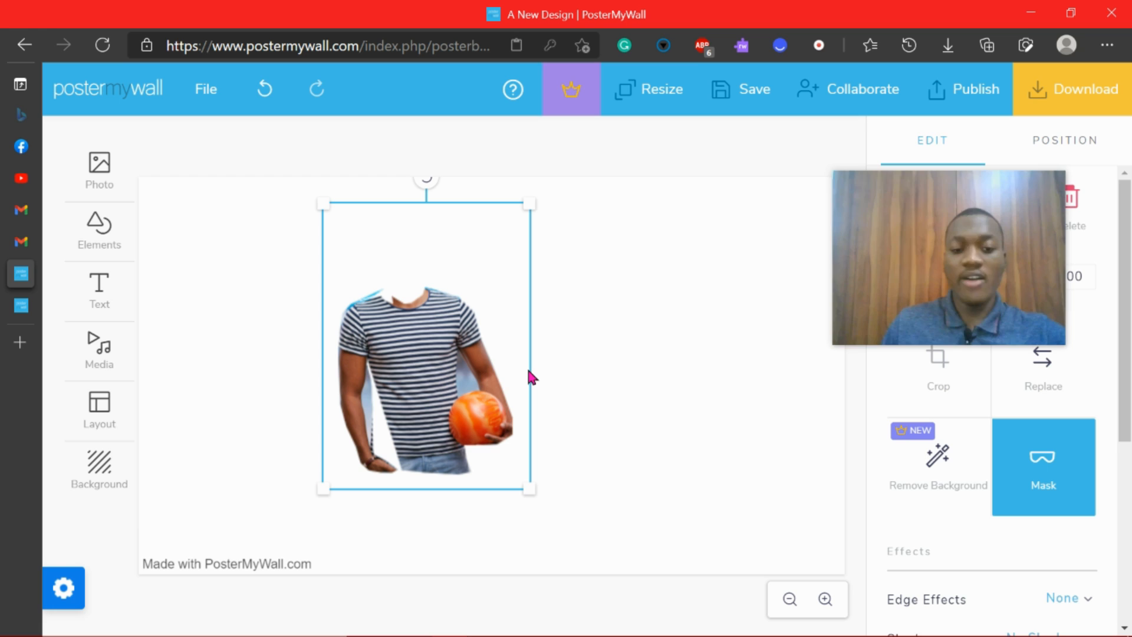
- Scale the photo down slightly, reopen its mask editor, and remove the straight-jointed body mask
drag(535, 496, 543, 470)
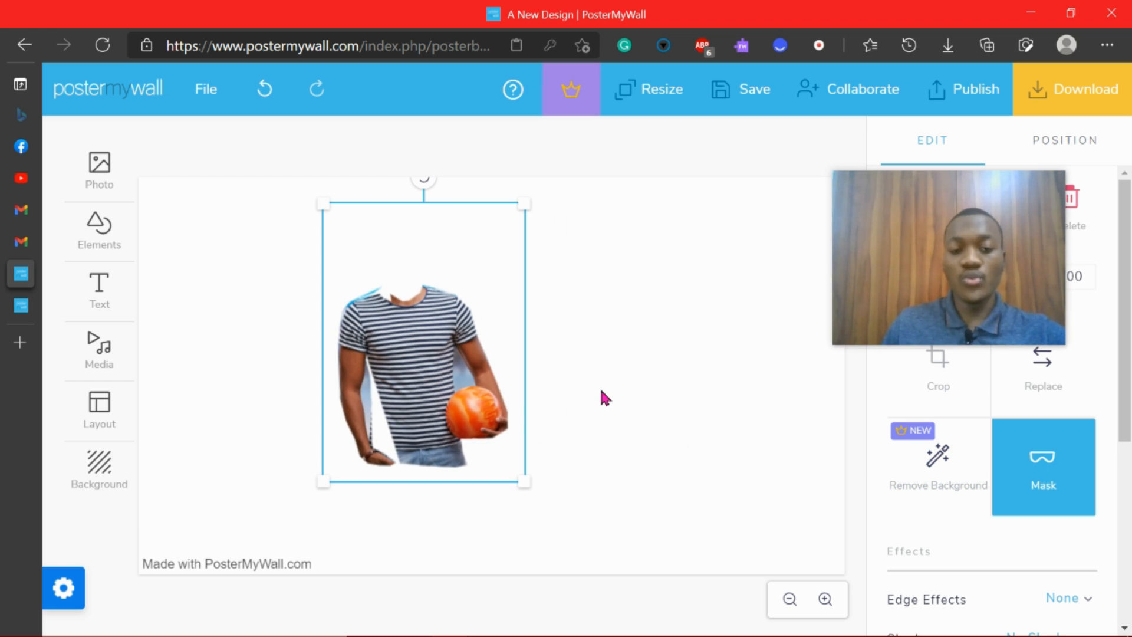
click(1056, 470)
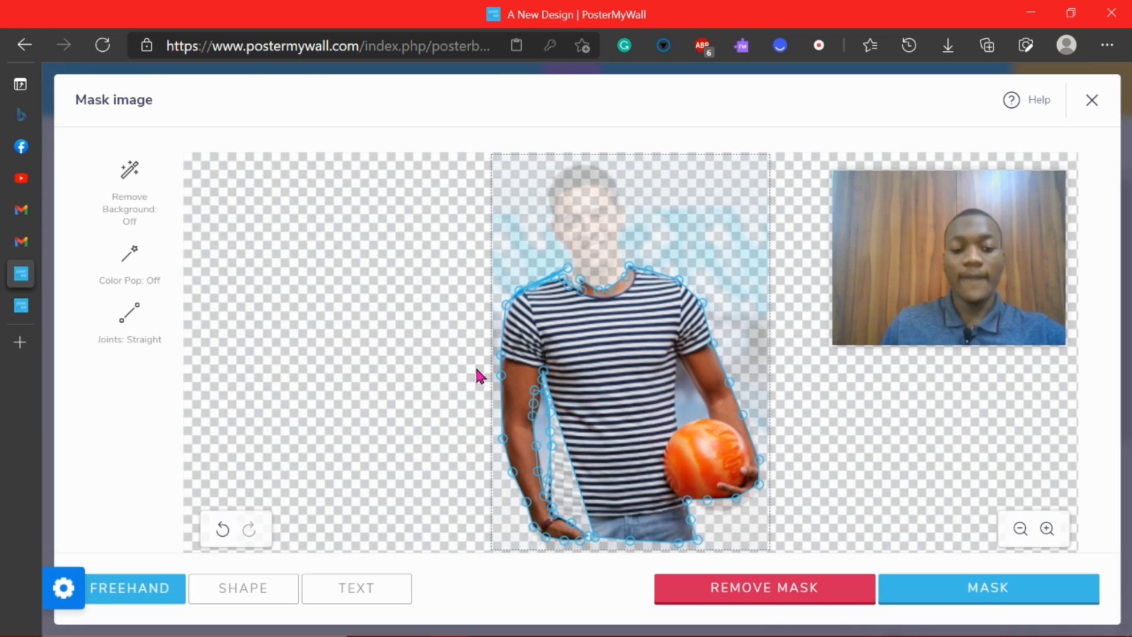
click(721, 589)
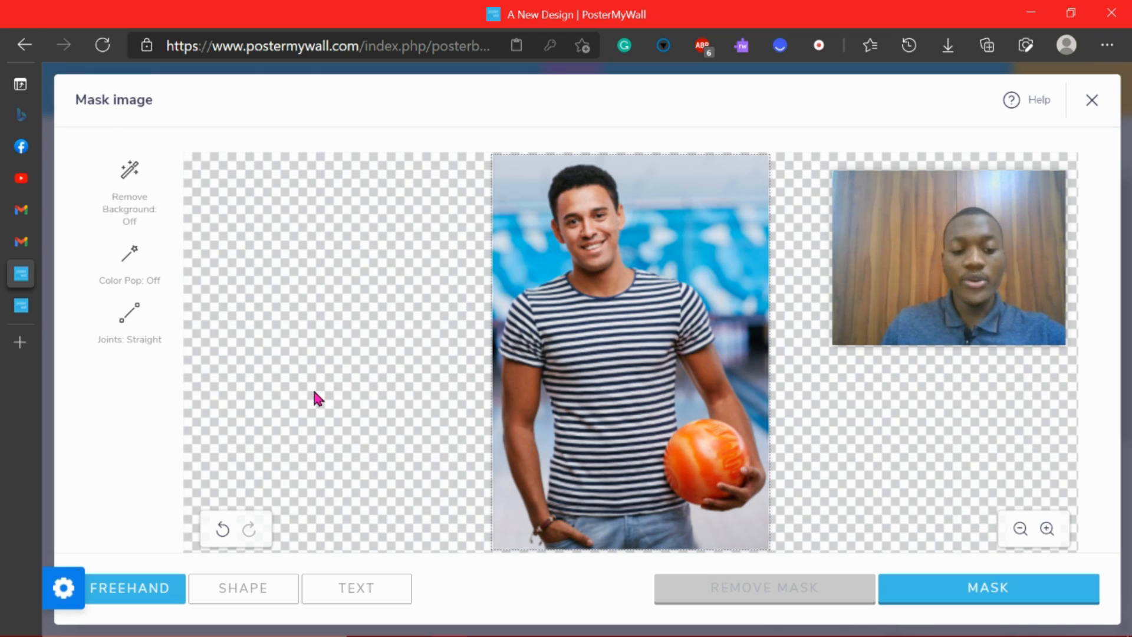
- Switch to Shape masking, turn on Invert, and place a smaller circle over the man's head
click(243, 588)
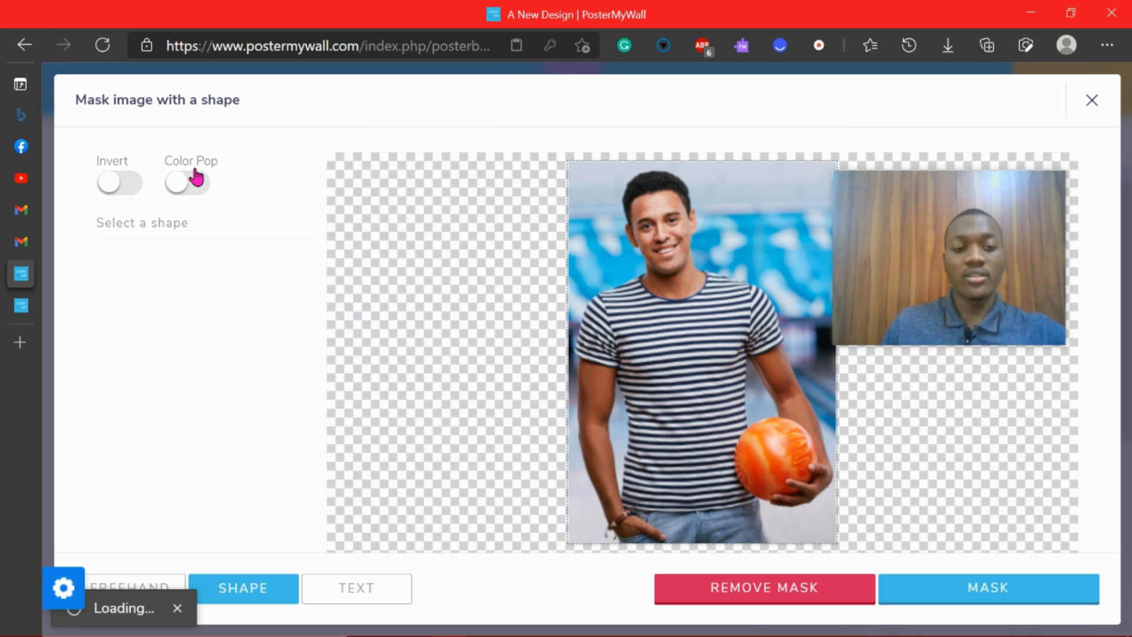
click(132, 197)
drag(700, 344, 675, 291)
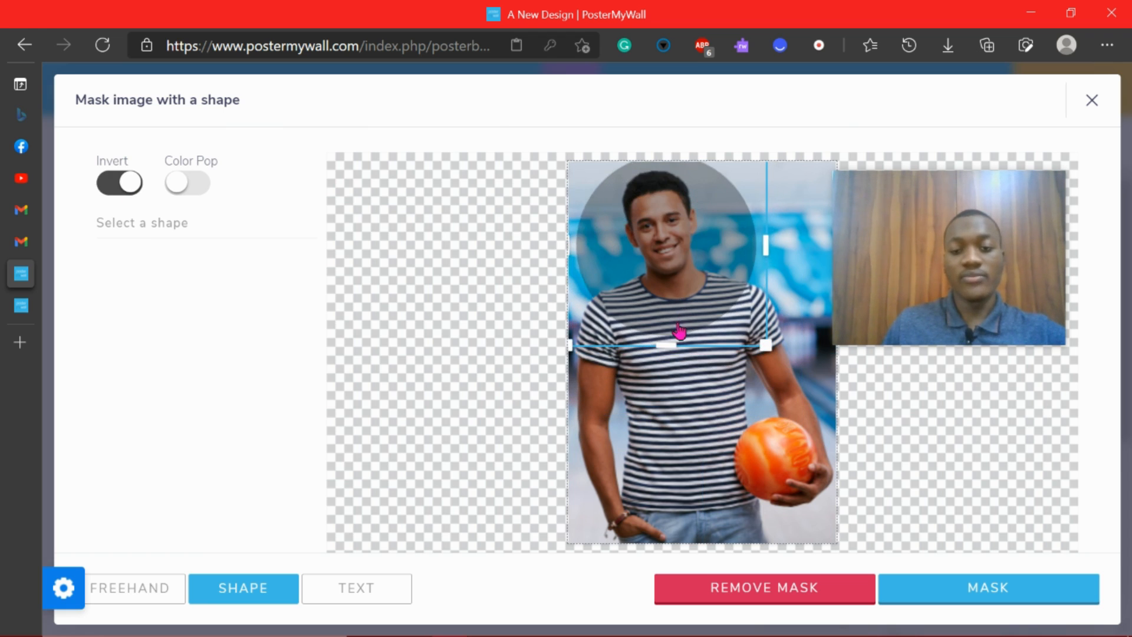
drag(761, 349, 705, 303)
drag(622, 263, 652, 273)
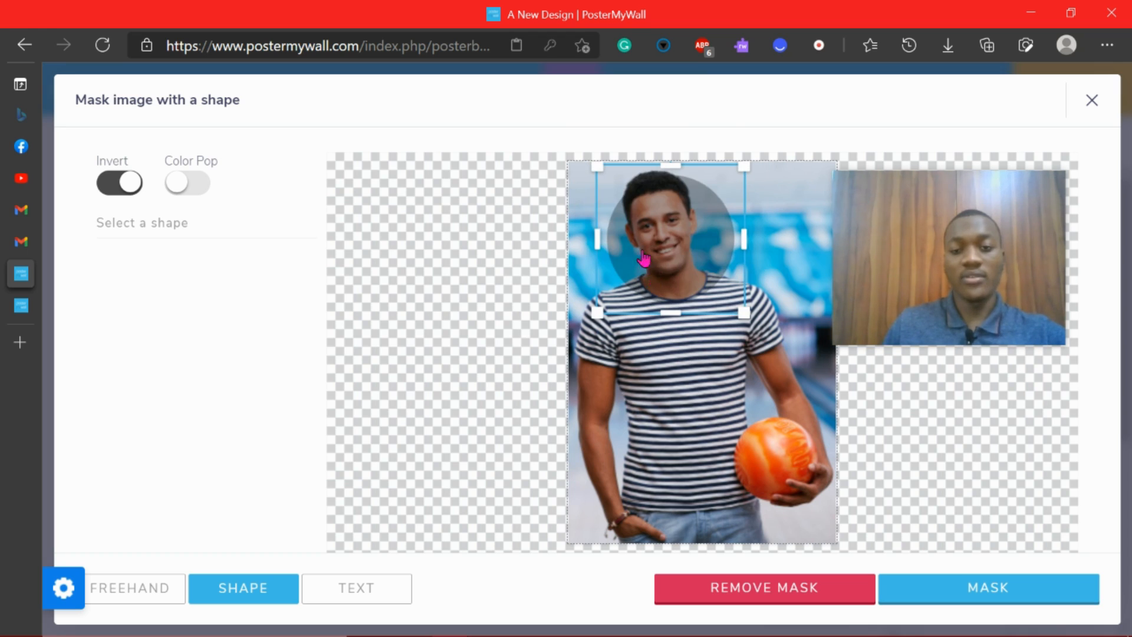
- Resize and reposition the inverted circle so it fits closely around the man's head, and apply the mask
drag(593, 169, 575, 154)
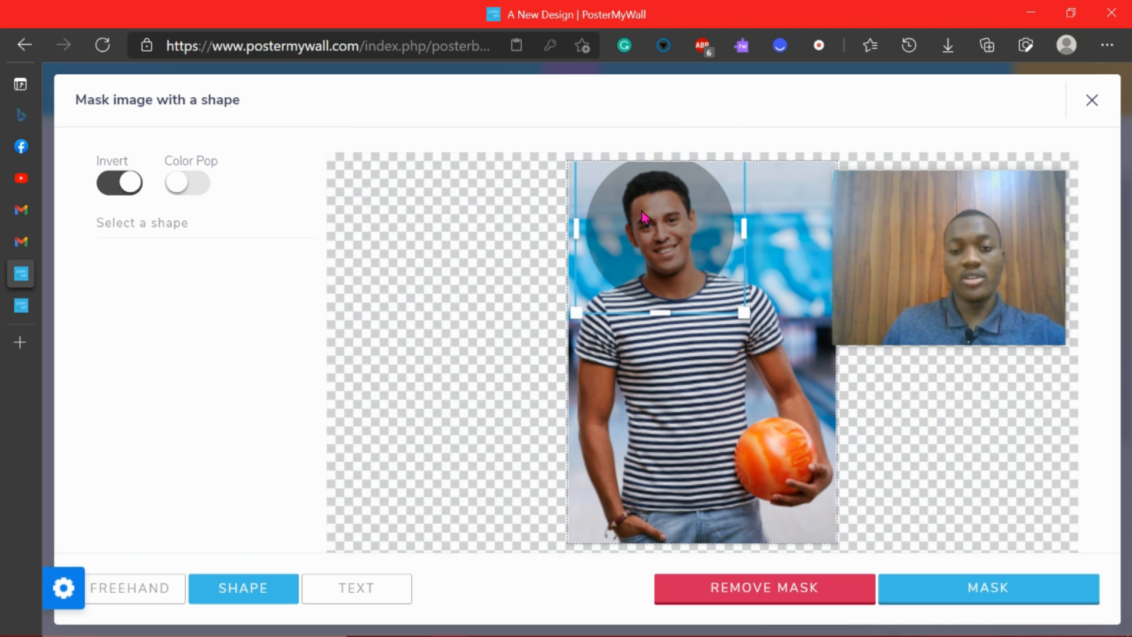
mouse_move(649, 224)
mouse_down()
mouse_move(655, 240)
mouse_move(643, 236)
mouse_up()
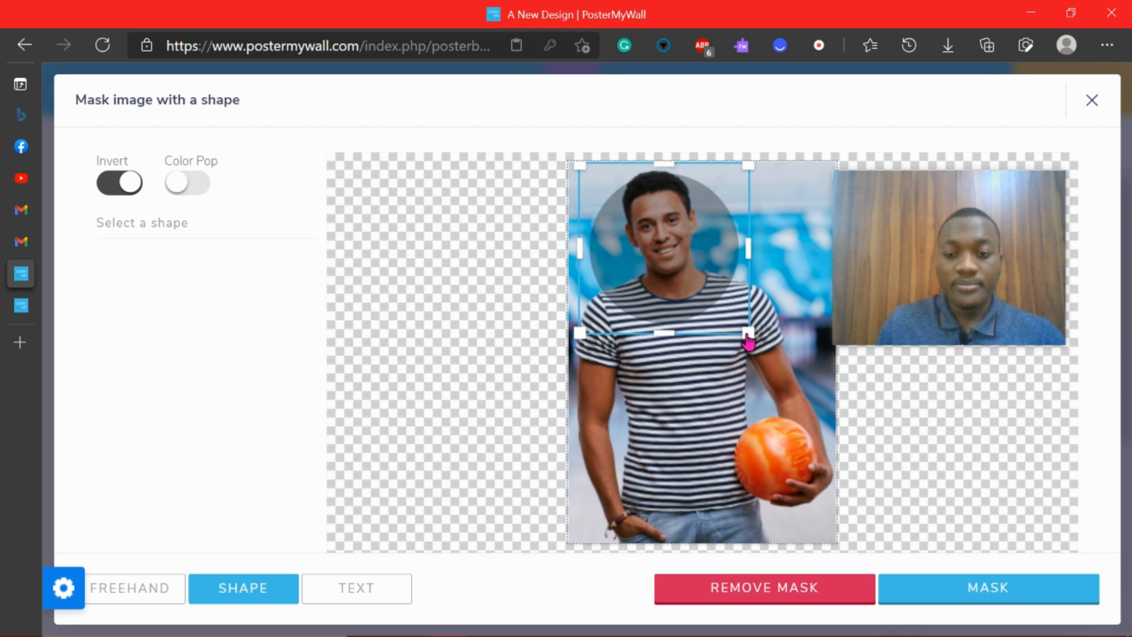
drag(744, 332, 683, 251)
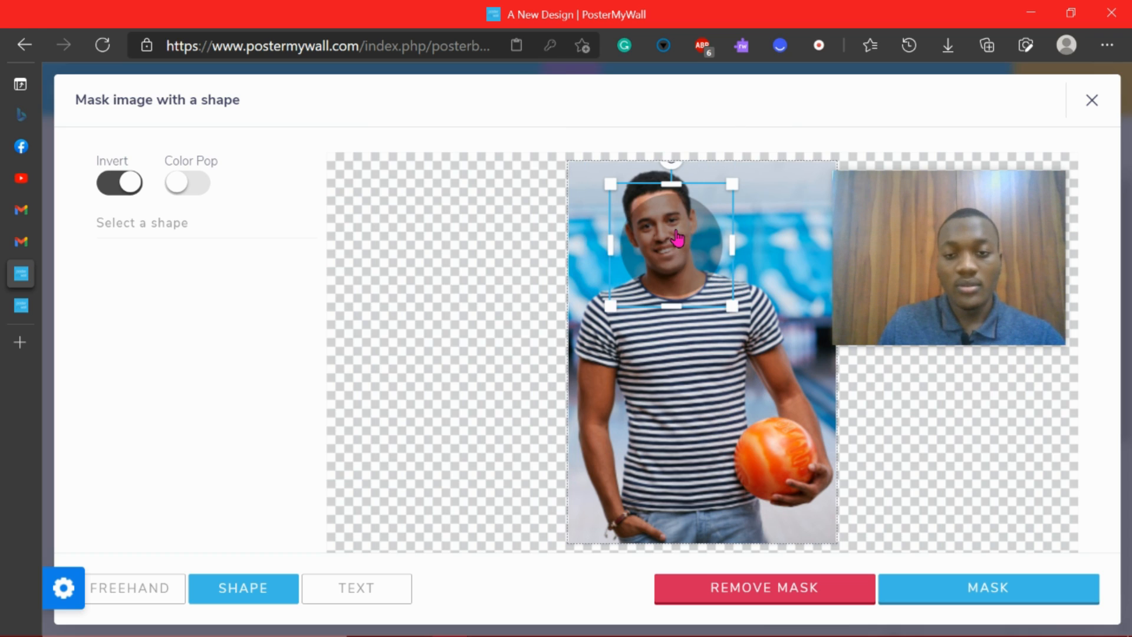
drag(675, 236, 670, 225)
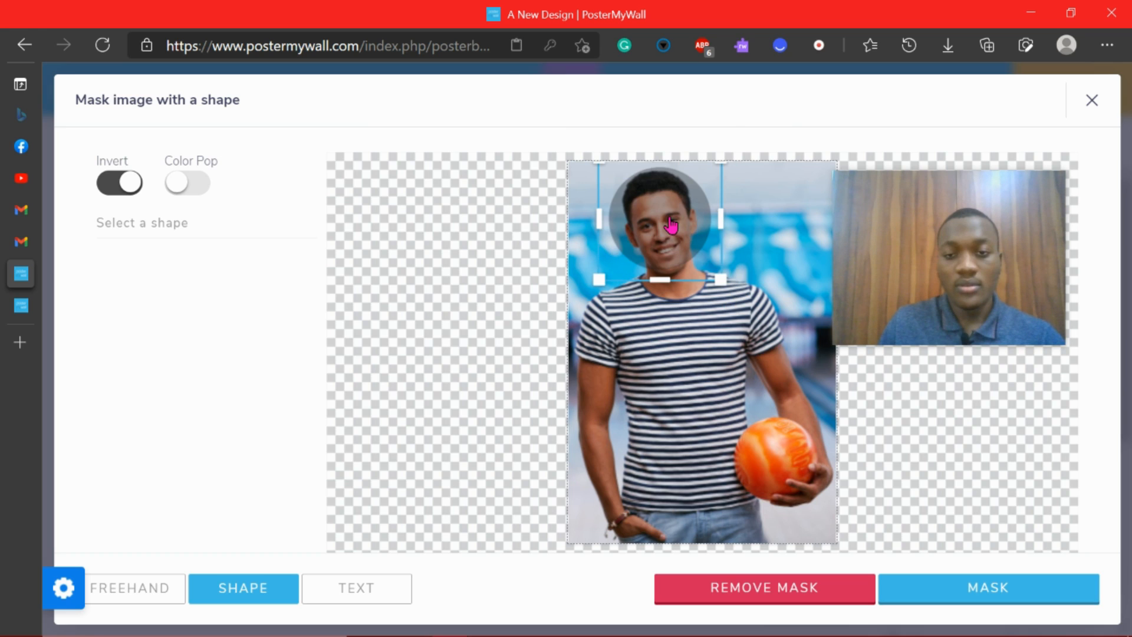
click(962, 594)
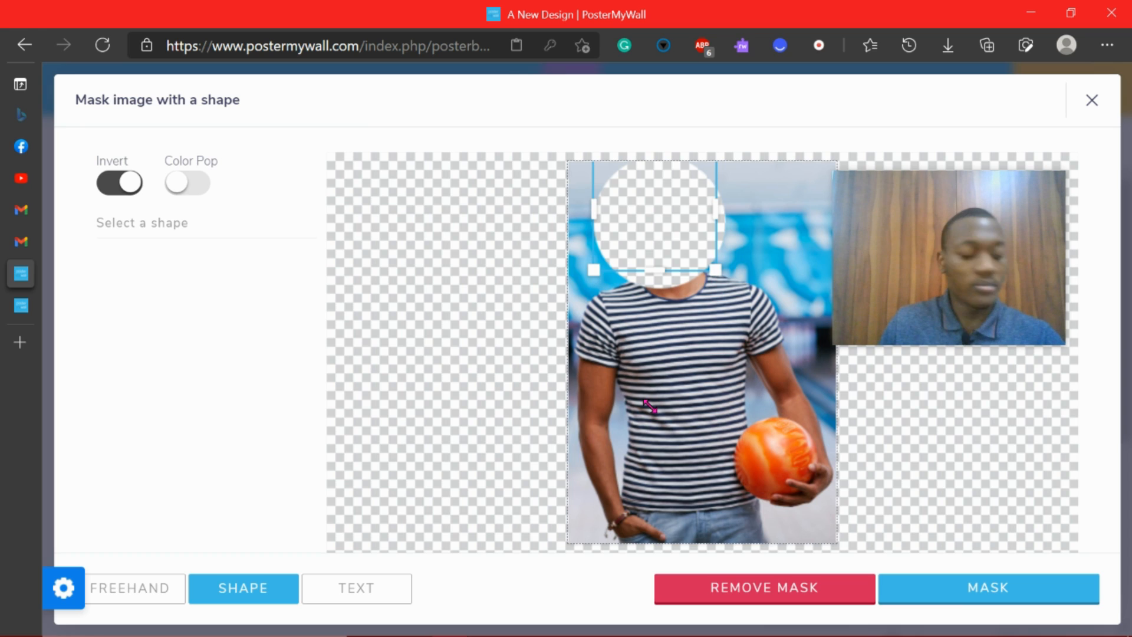
- Try shifting the circular cut-out down over the man's face and neck, and undo the last change
drag(650, 406, 676, 448)
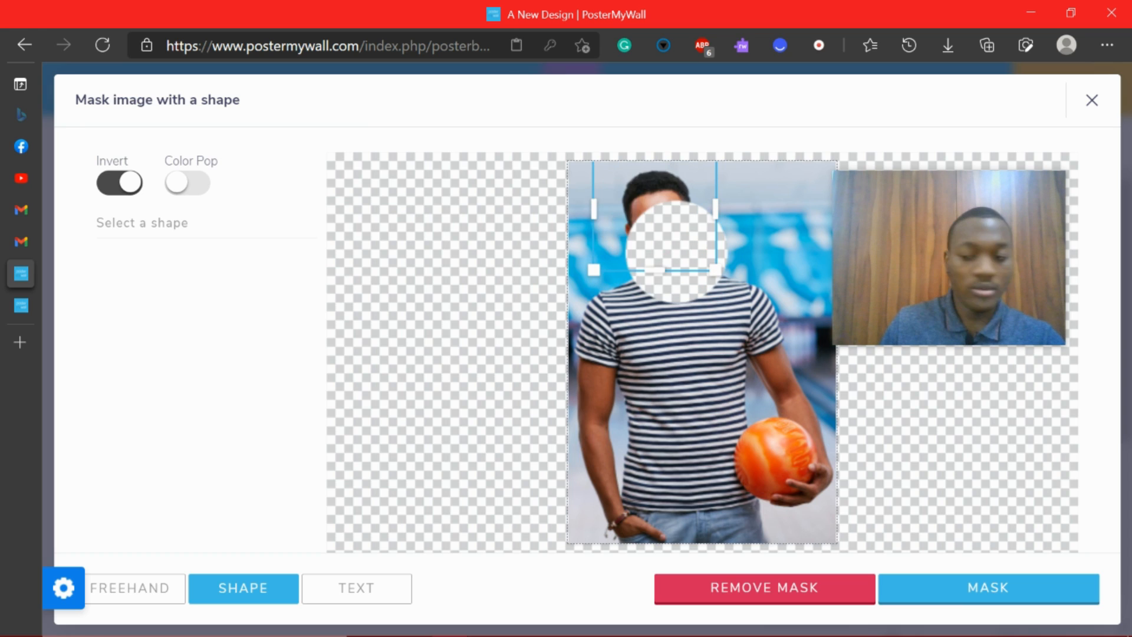
key(ctrl+z)
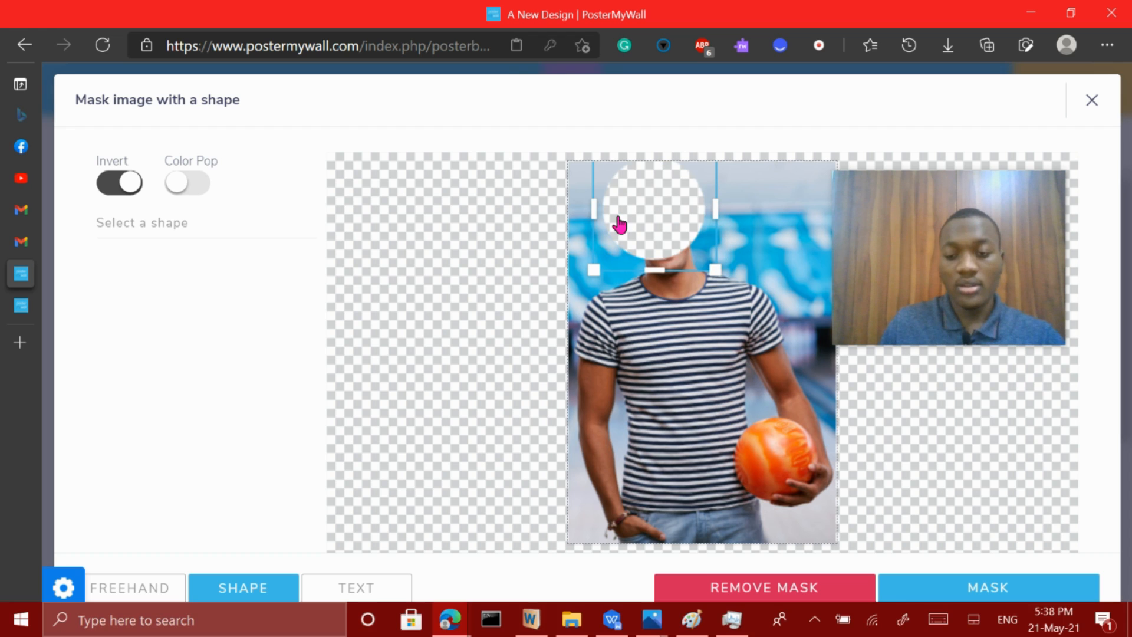
- Enlarge the circular cut-out to cover the man's whole head, apply the mask, and shrink and reposition the photo on the canvas
drag(715, 269, 737, 292)
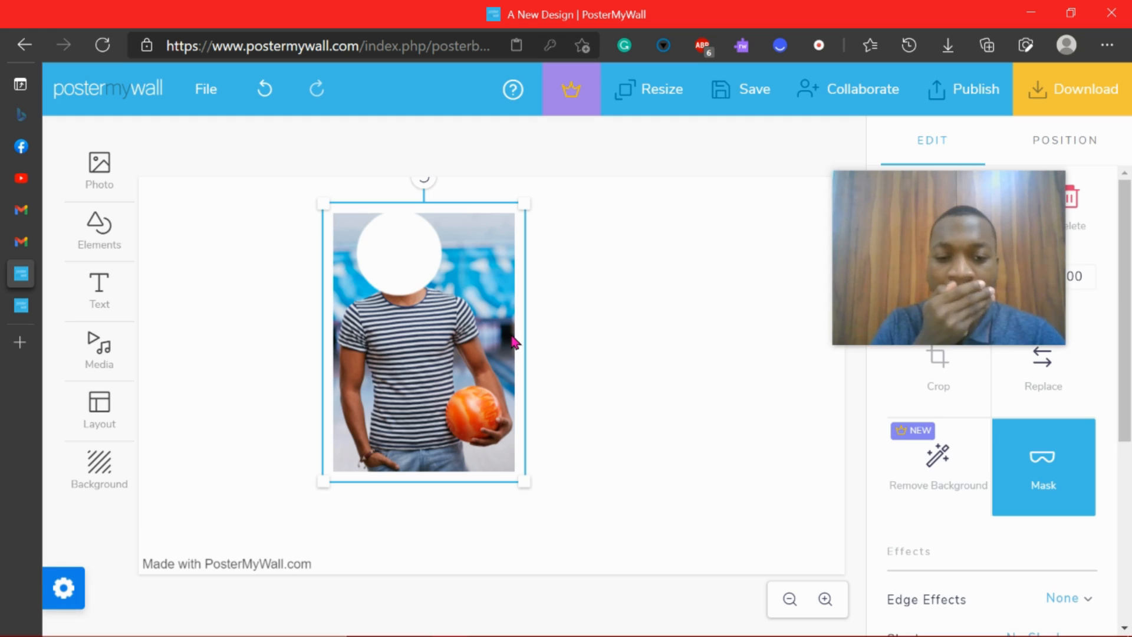
drag(397, 401, 384, 410)
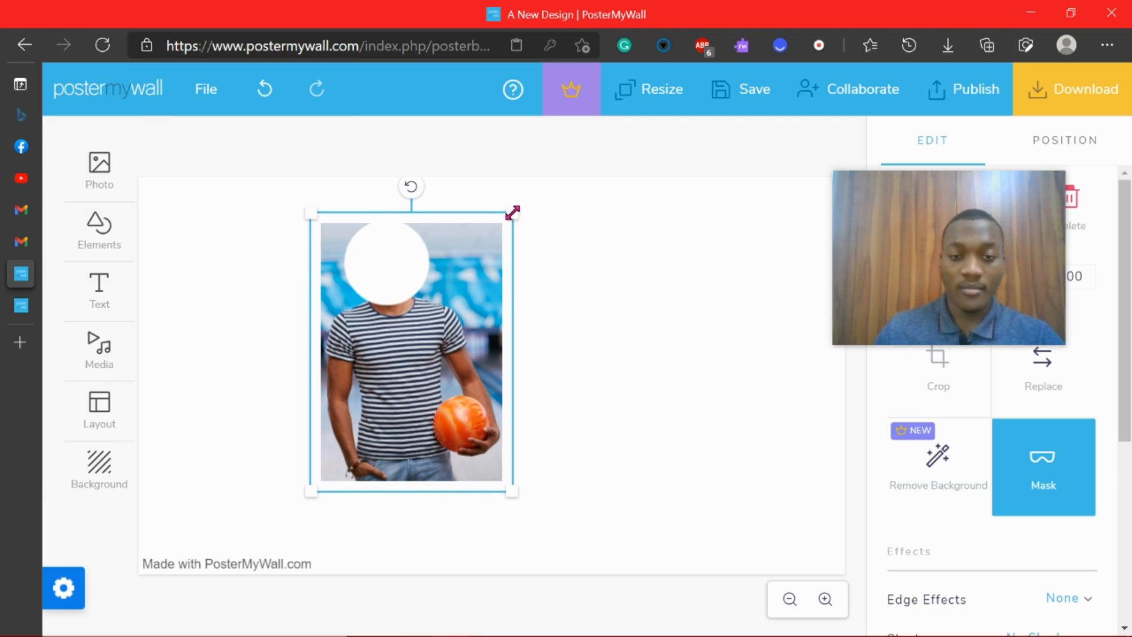
drag(512, 213, 496, 236)
drag(424, 318, 470, 318)
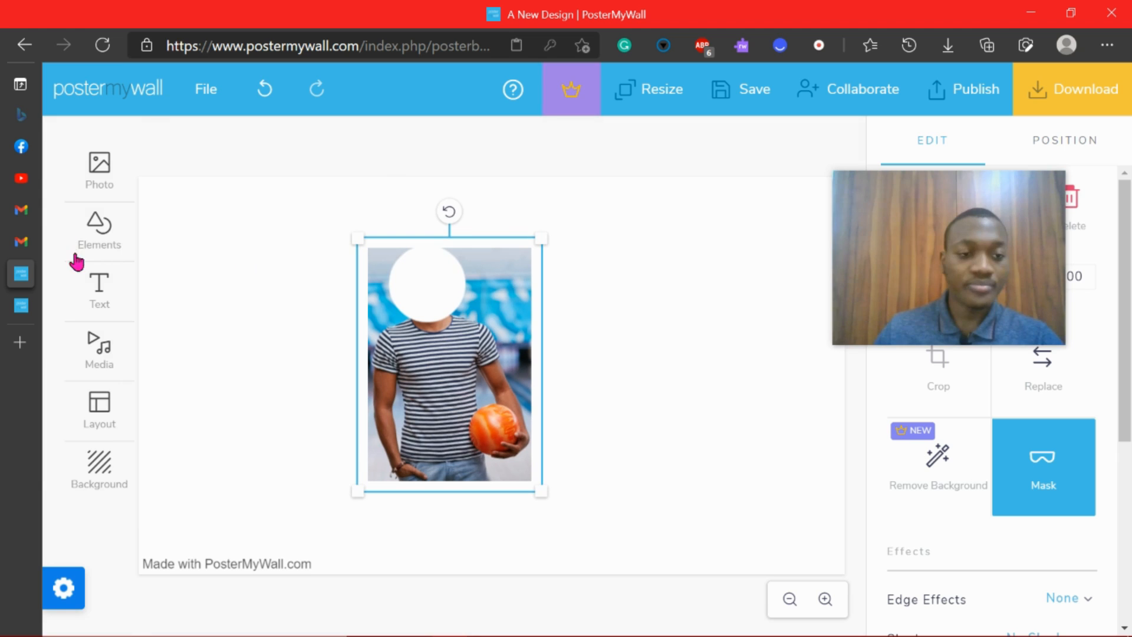
- Search the Pixabay clipart library for FACE
click(97, 232)
click(173, 282)
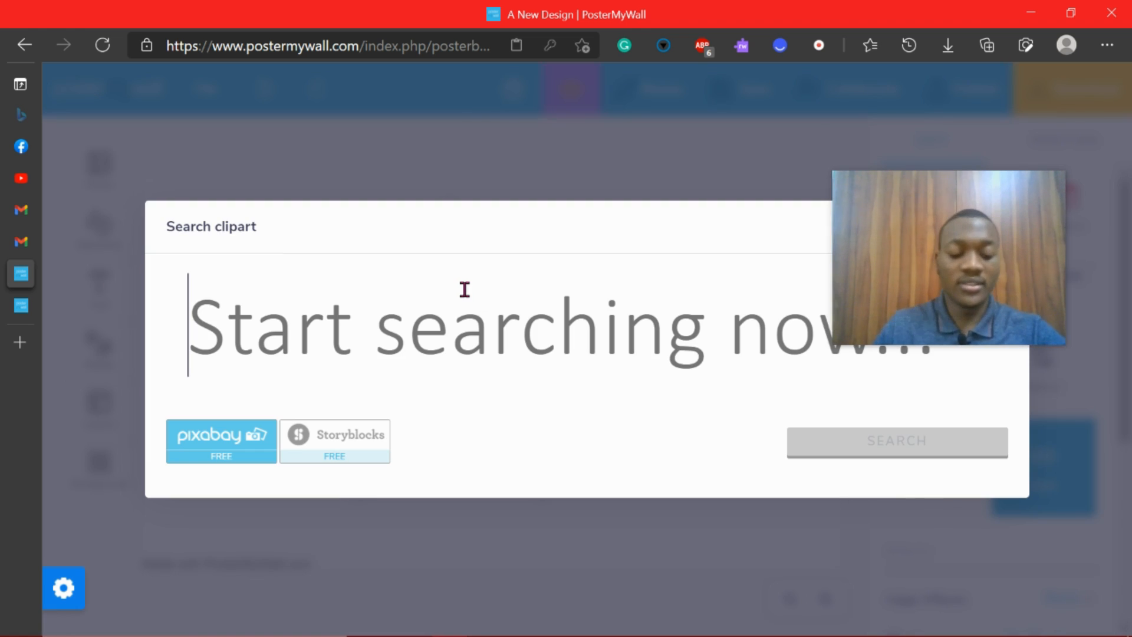
text(FACE)
key(Return)
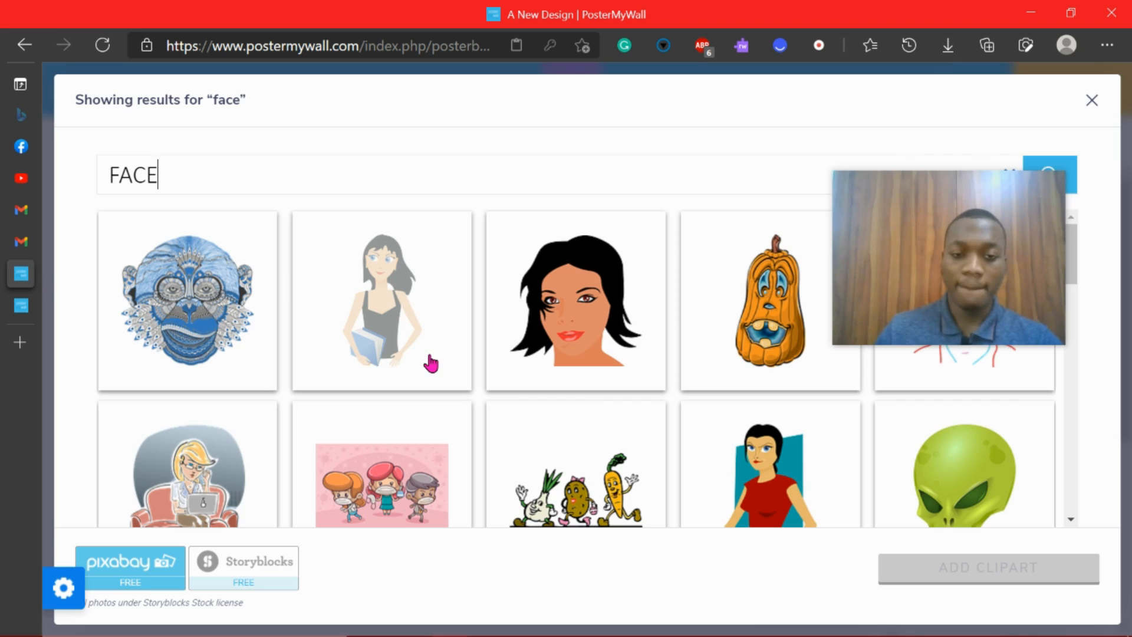
- Find the yellow smiley face among the clipart results and add it to the design
scroll(501, 395, down, 5)
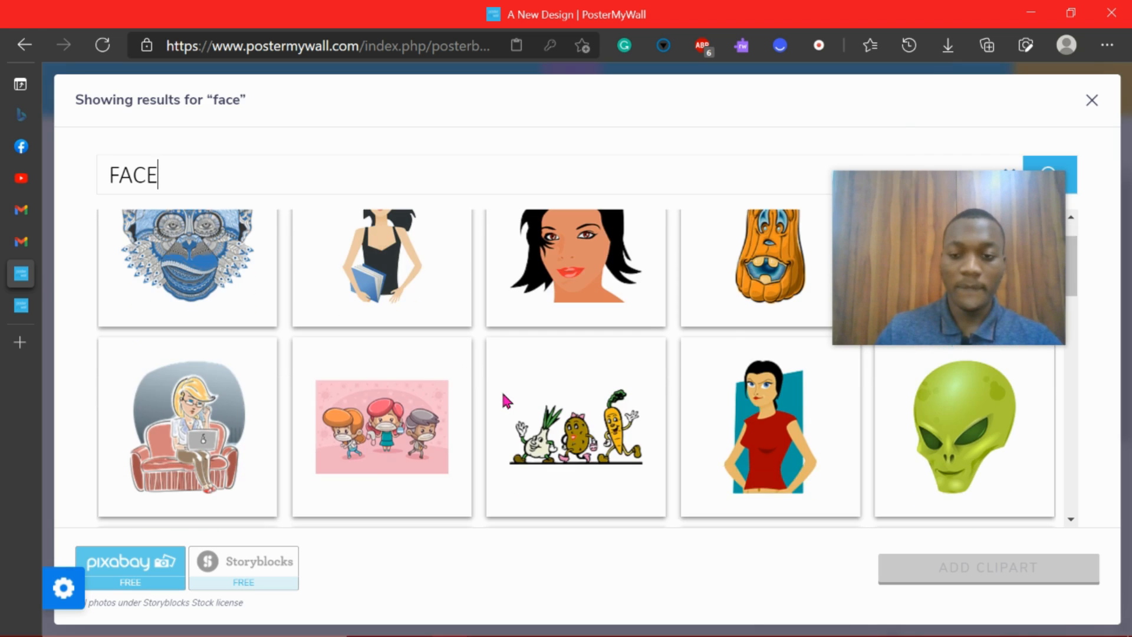
scroll(505, 401, down, 9)
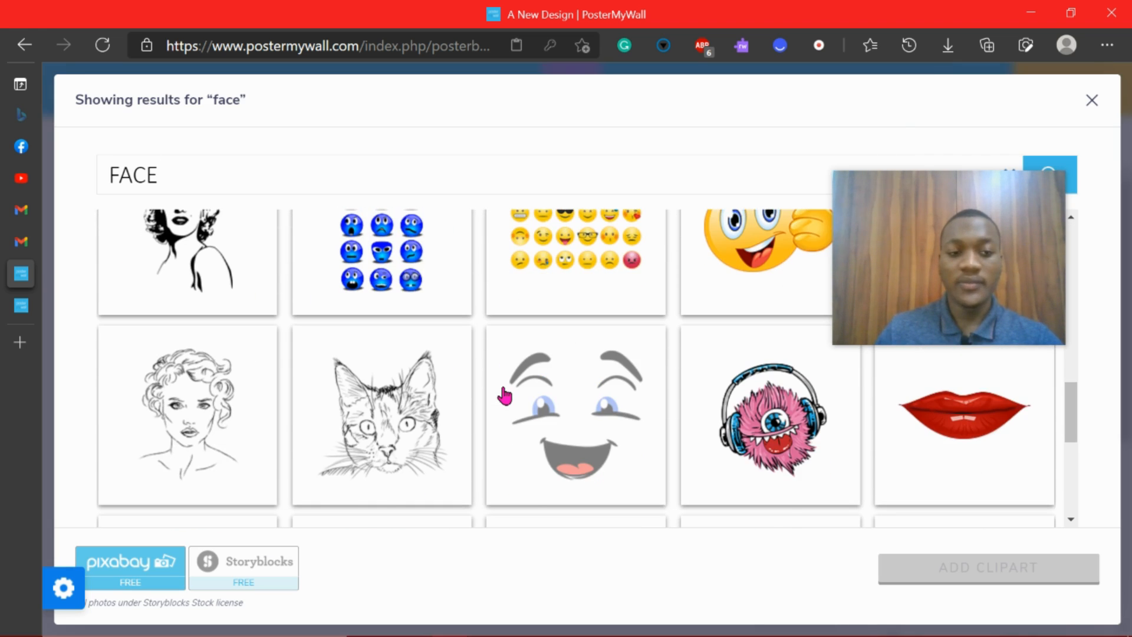
scroll(504, 396, up, 3)
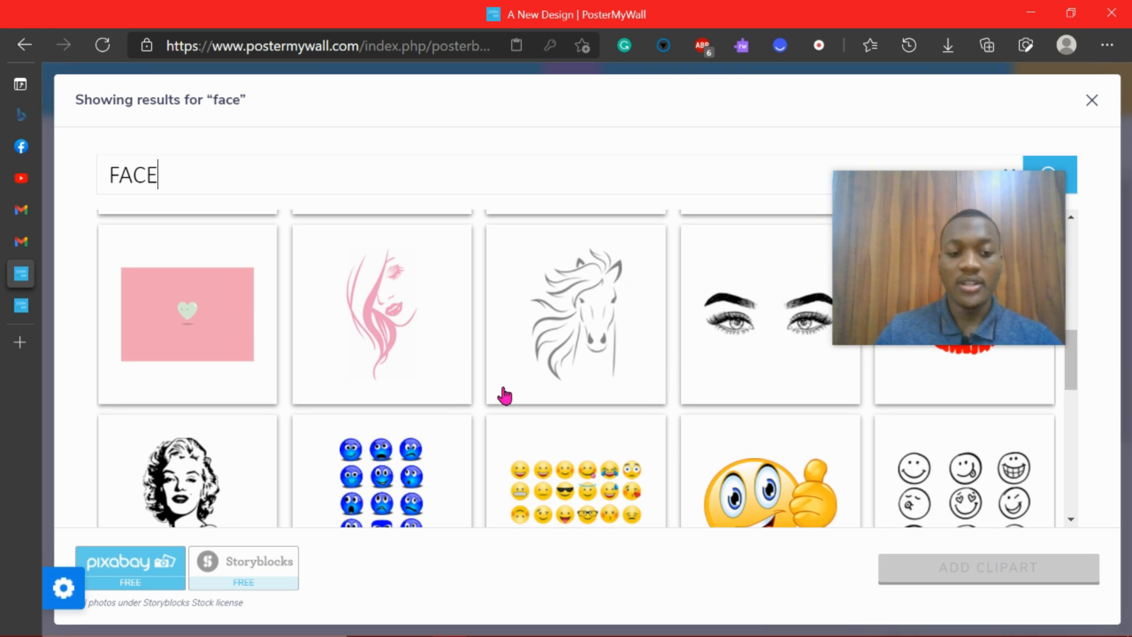
scroll(504, 396, down, 2)
scroll(504, 396, down, 3)
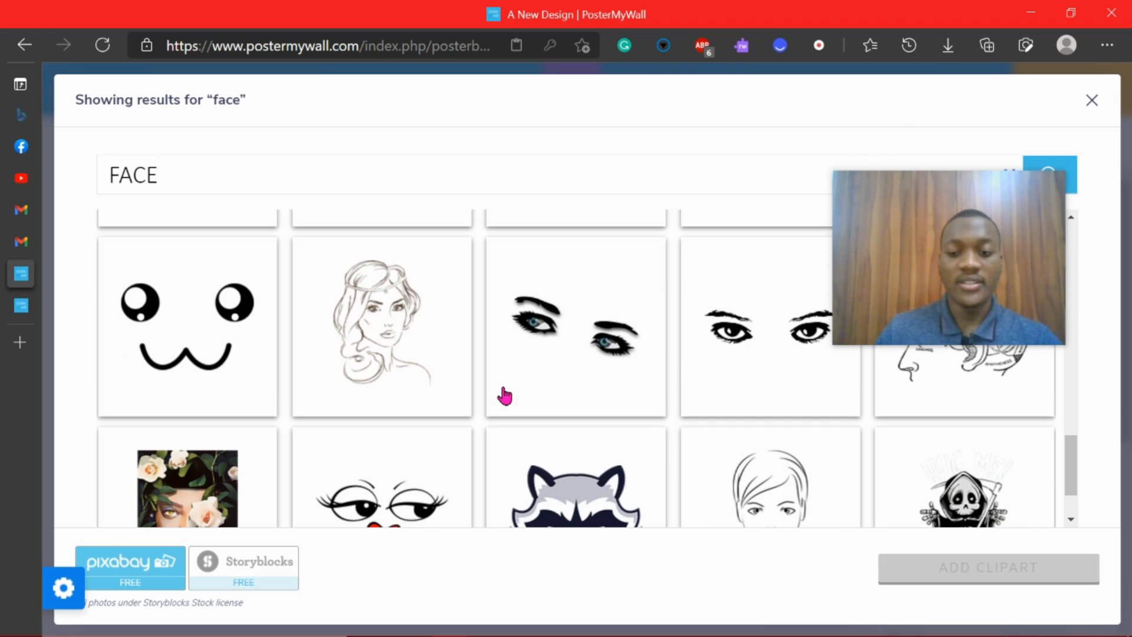
scroll(504, 396, down, 2)
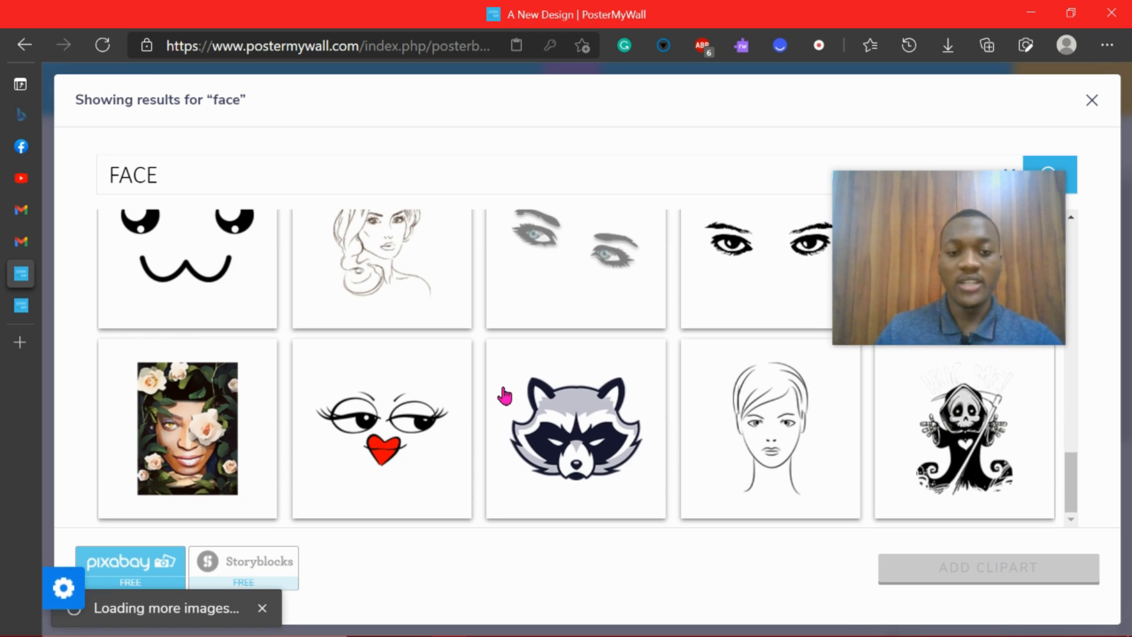
scroll(504, 396, down, 5)
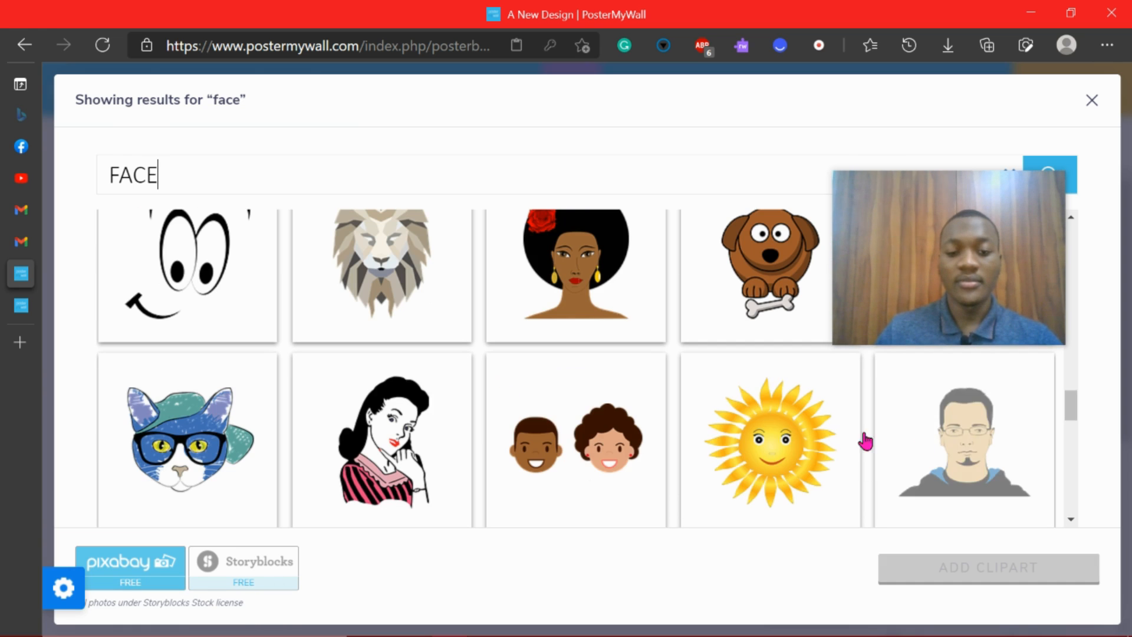
scroll(389, 411, down, 15)
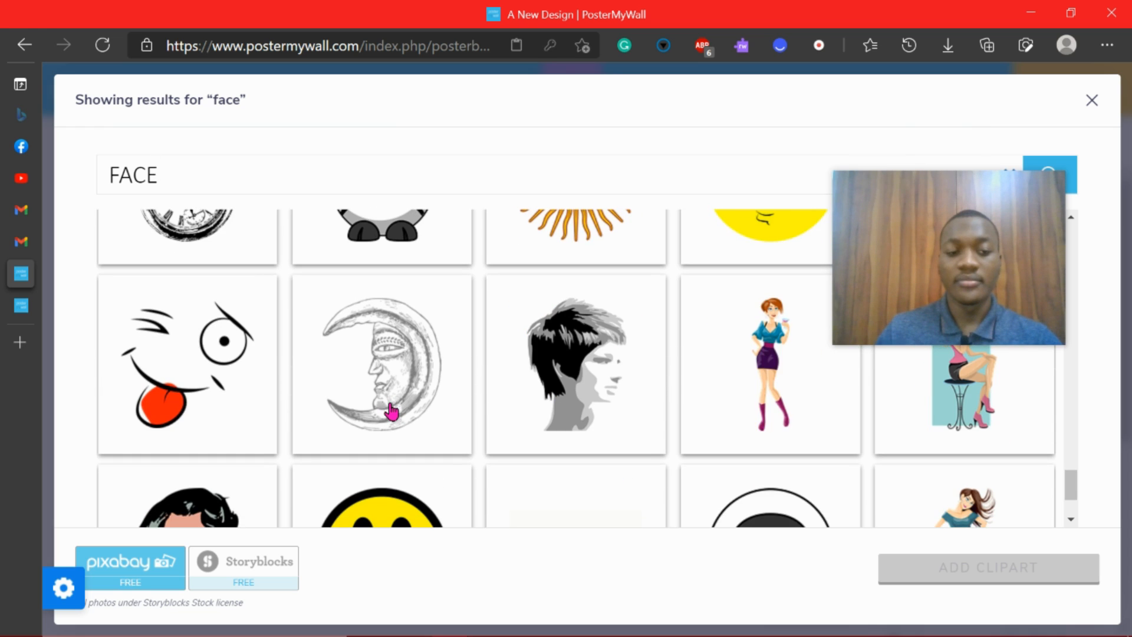
scroll(390, 411, down, 1)
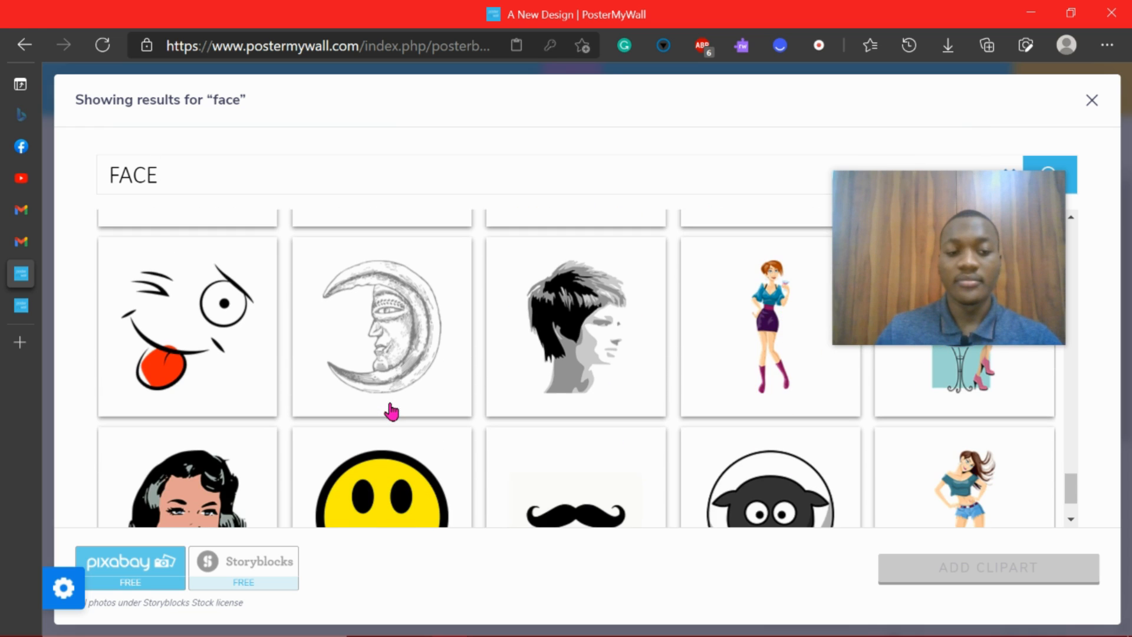
scroll(391, 411, down, 2)
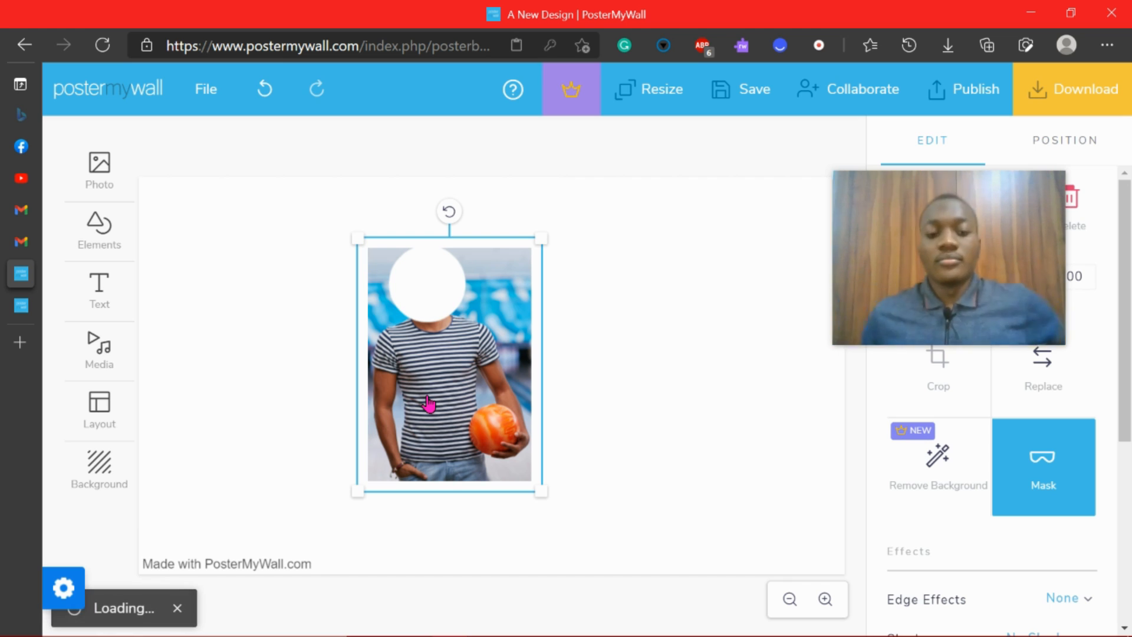
- Shrink the smiley face and position it over the circular cut-out so it replaces the man's head, and deselect it
drag(316, 329, 436, 316)
drag(523, 409, 442, 303)
drag(483, 221, 467, 240)
drag(434, 288, 442, 296)
drag(380, 327, 374, 328)
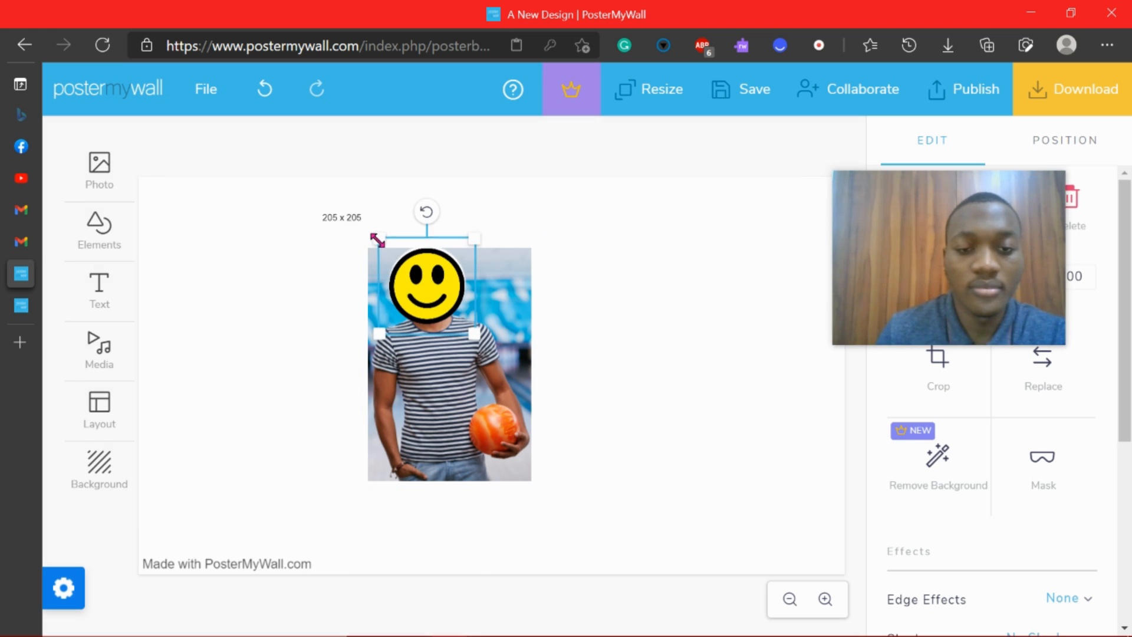
drag(484, 233, 480, 230)
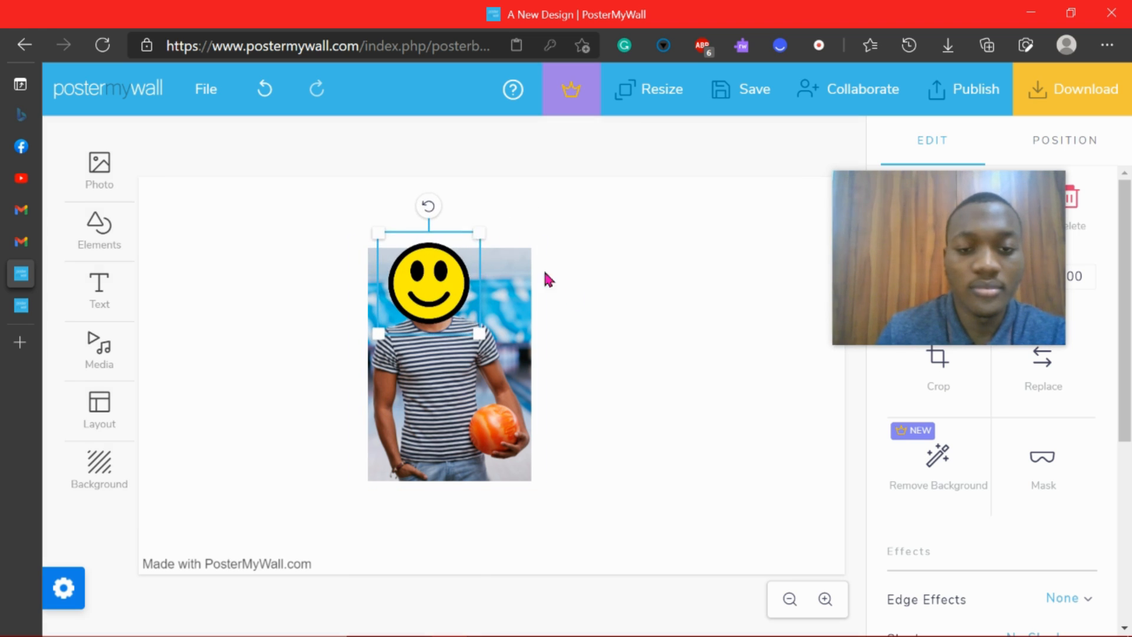
click(603, 301)
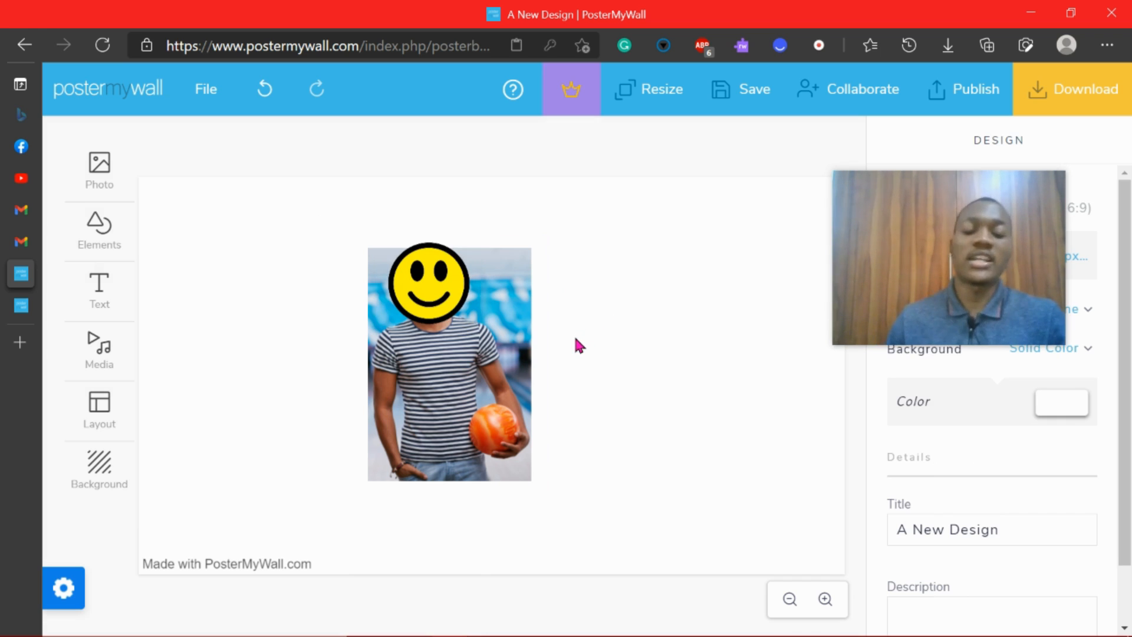
- Reopen the photo's mask editor, turn off Invert, and remove the circular mask
click(526, 373)
click(1042, 483)
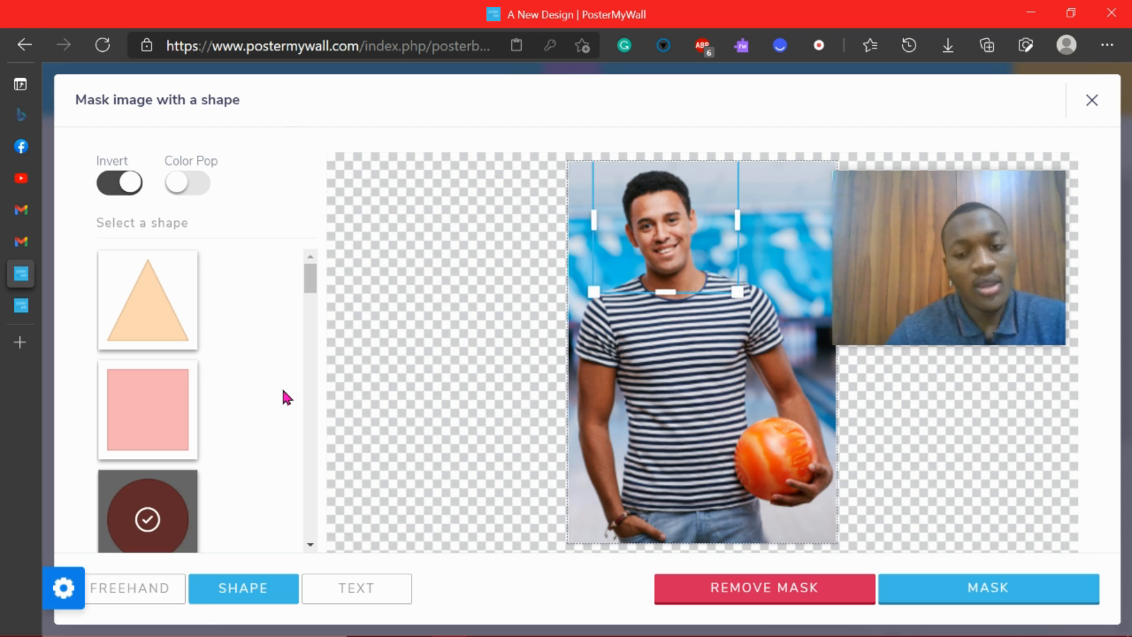
click(127, 182)
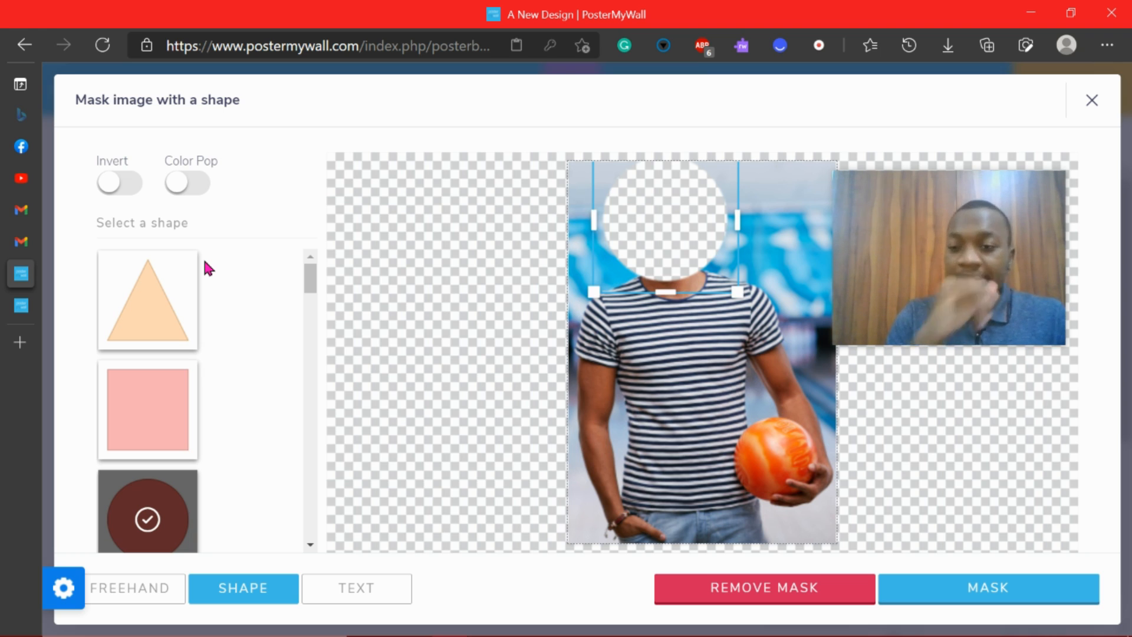
click(777, 602)
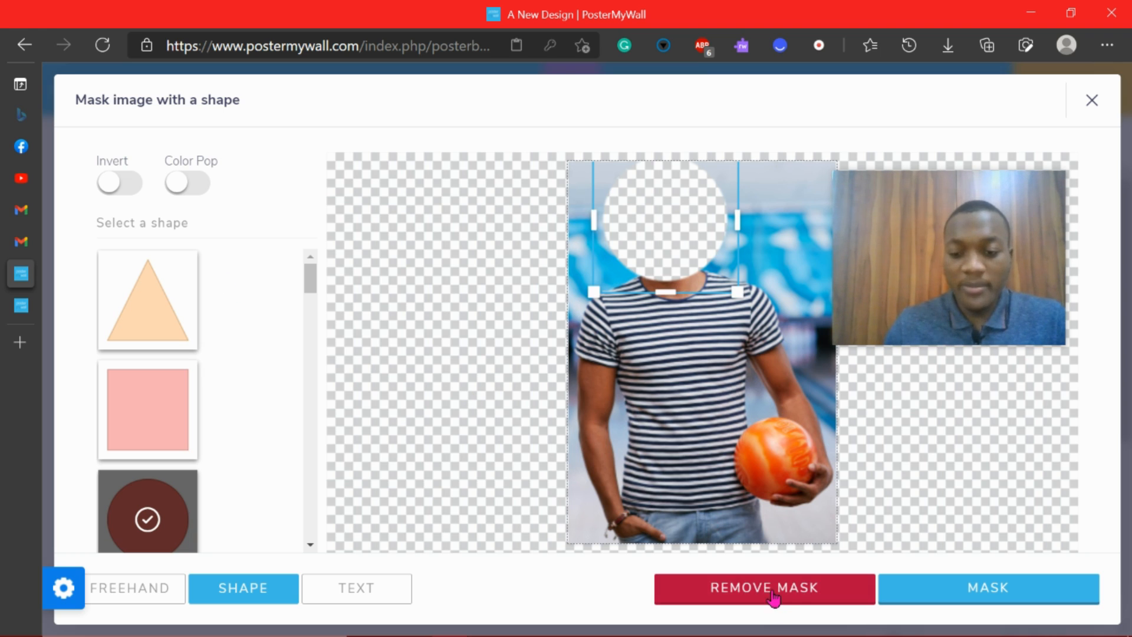
- Look through the shapes available for masking the photo
scroll(162, 353, down, 1)
scroll(168, 333, down, 8)
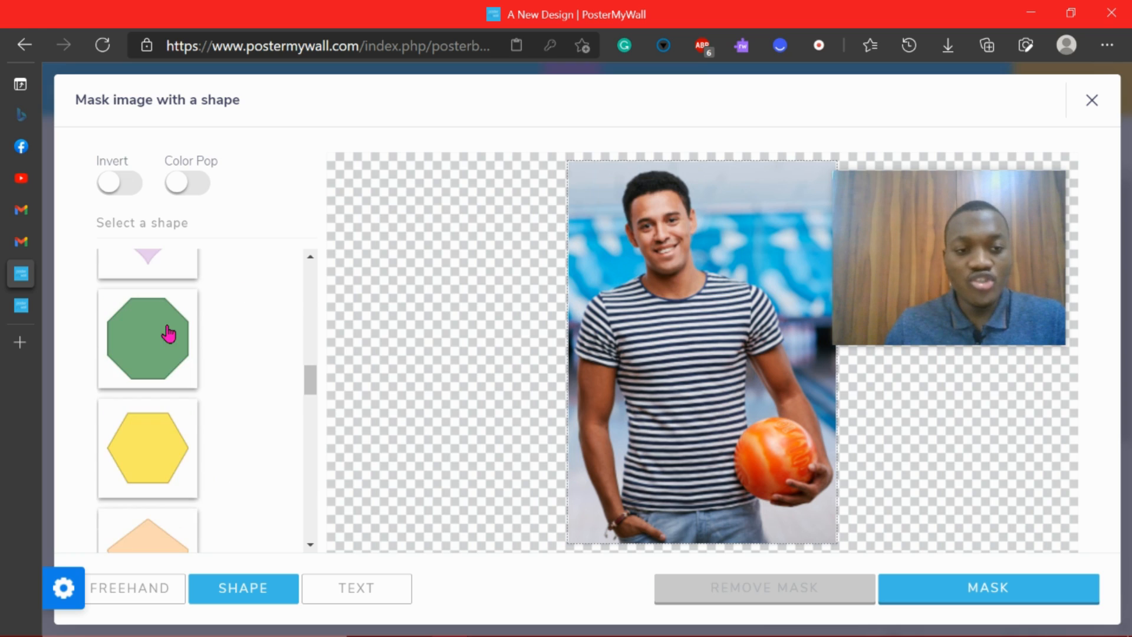
scroll(170, 382, up, 5)
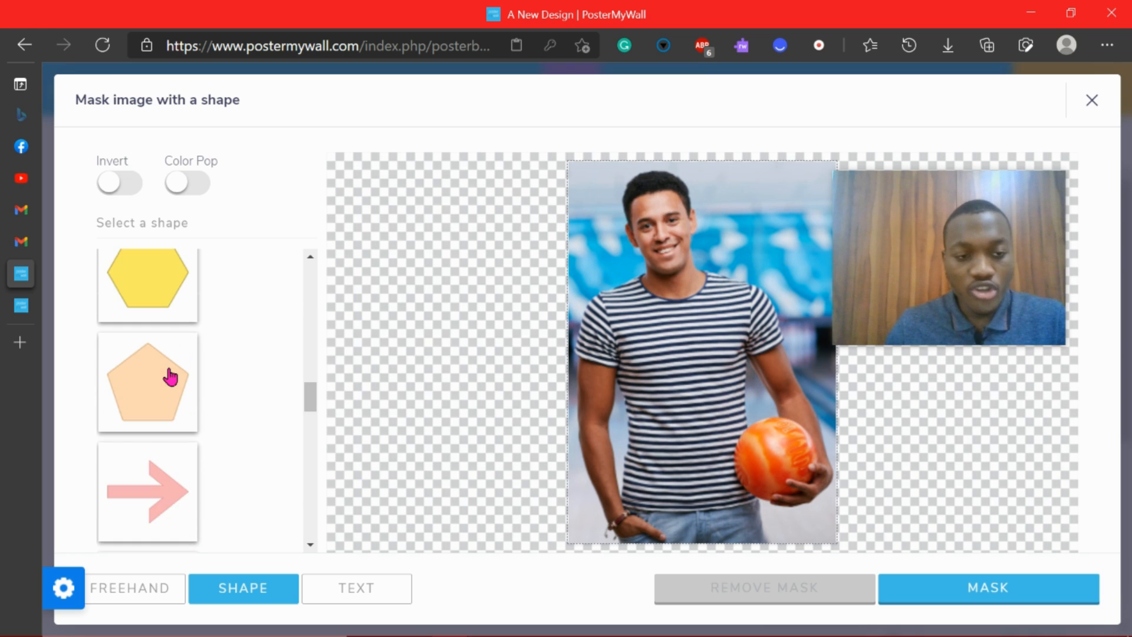
scroll(170, 377, up, 3)
scroll(171, 384, down, 3)
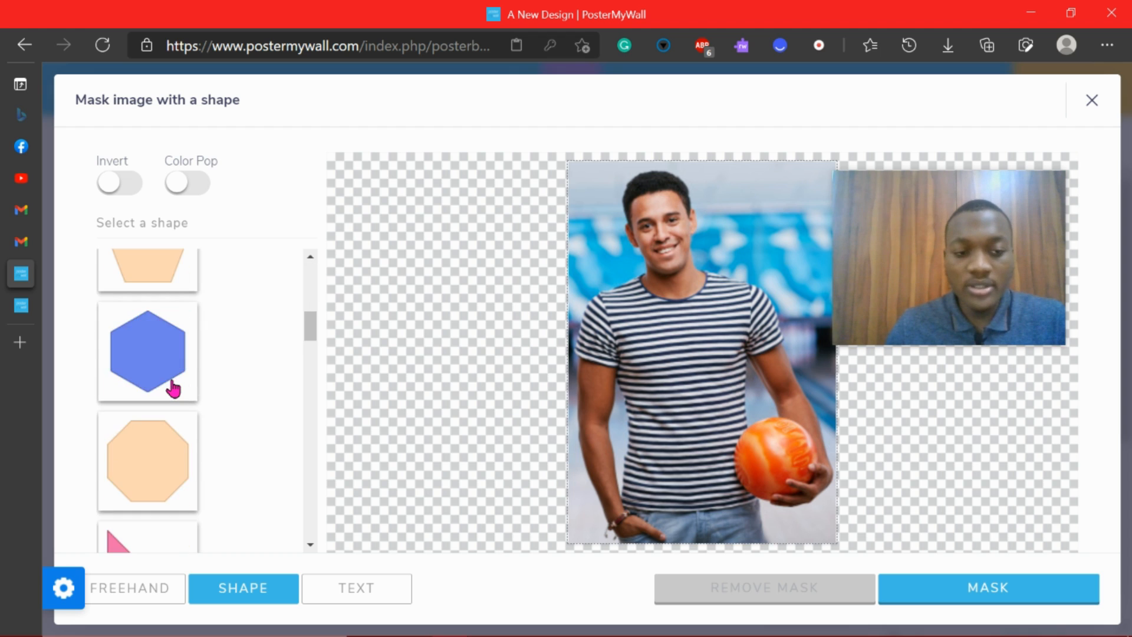
scroll(172, 387, up, 3)
scroll(176, 392, down, 2)
scroll(177, 392, up, 2)
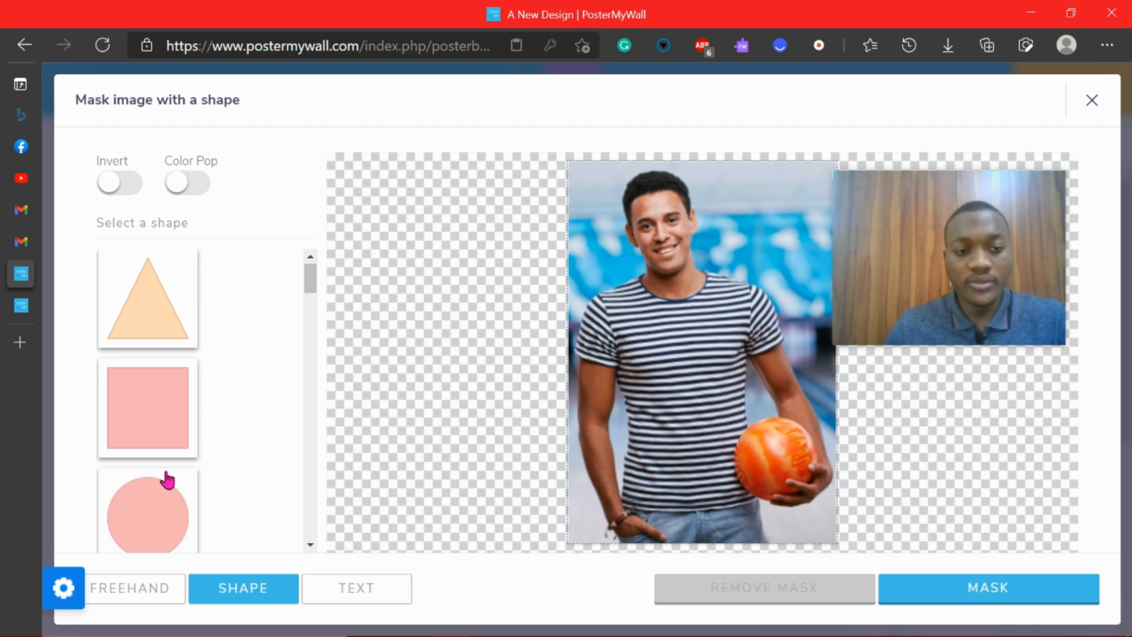
- Add a circle mask to the photo, move it over the man's head, and shrink it to fit around the head
click(160, 438)
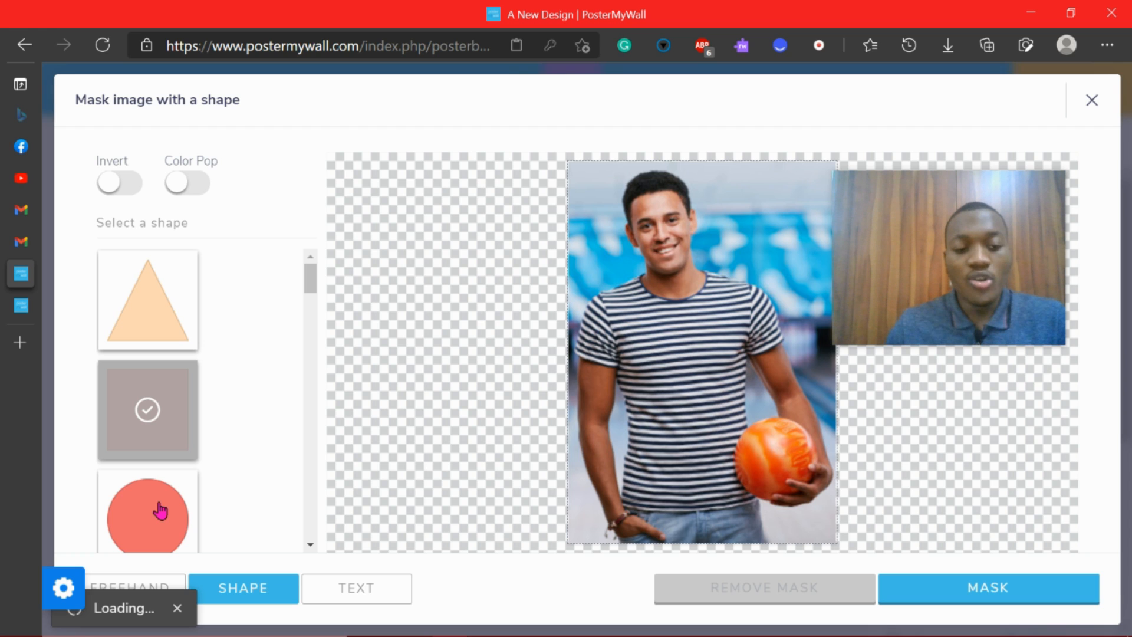
click(160, 511)
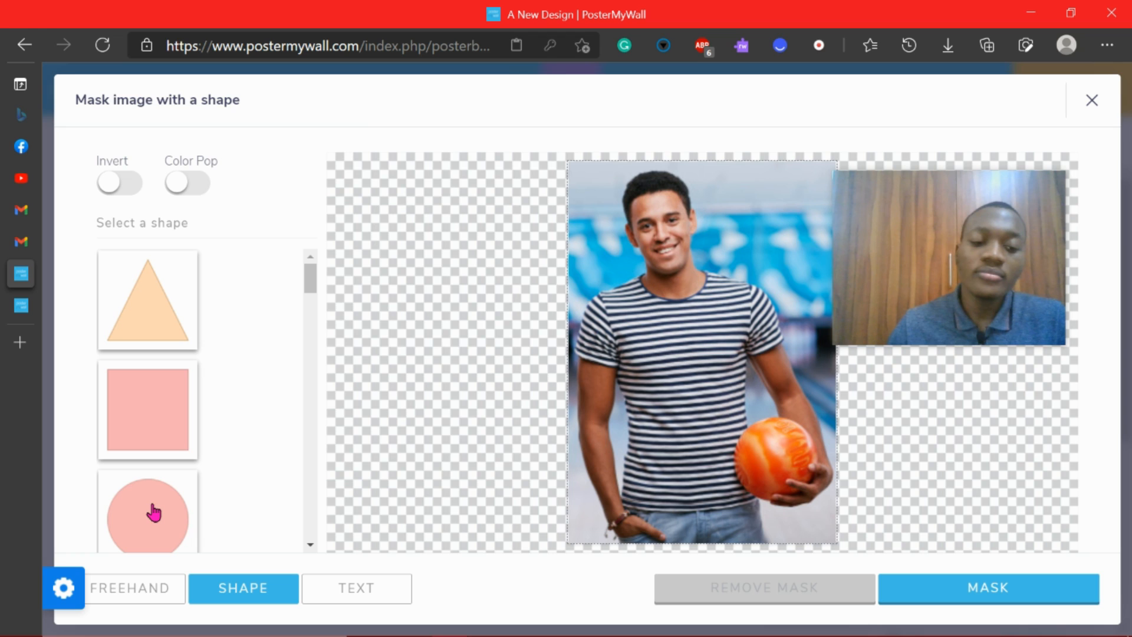
click(154, 513)
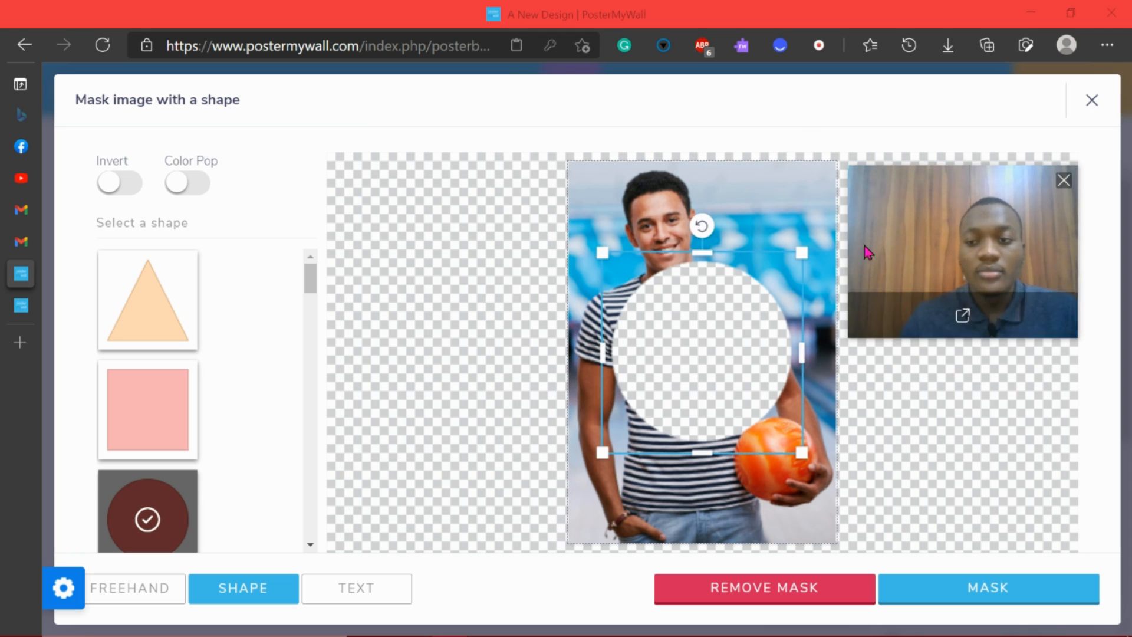
drag(713, 339, 672, 247)
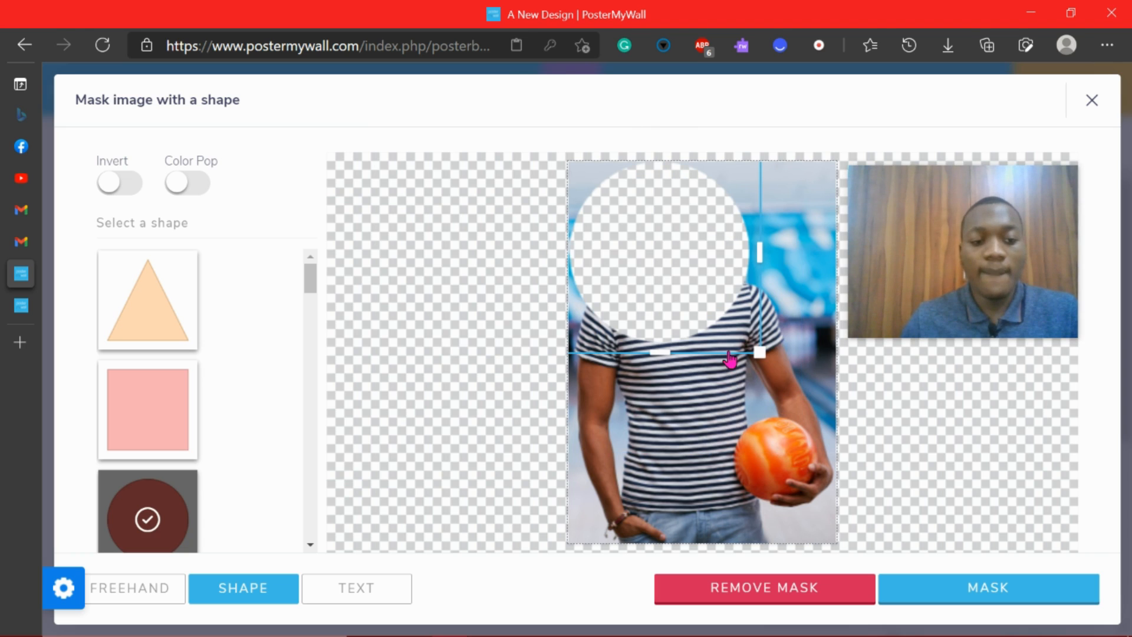
mouse_move(684, 307)
mouse_down()
mouse_move(695, 286)
mouse_move(690, 296)
mouse_up()
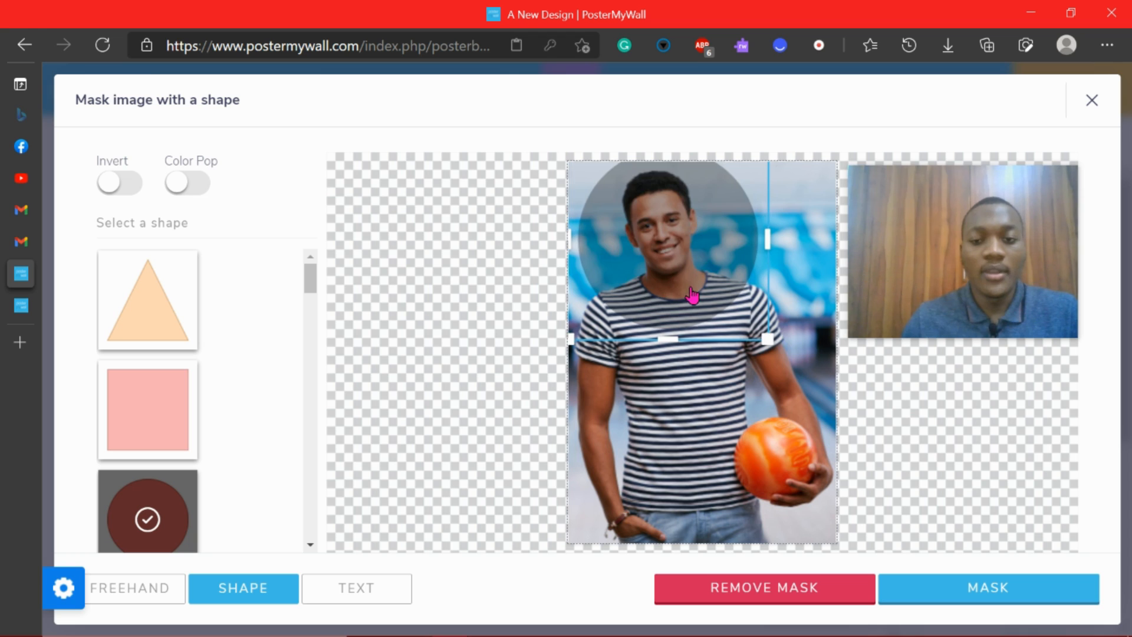
drag(767, 339, 731, 305)
drag(639, 250, 659, 272)
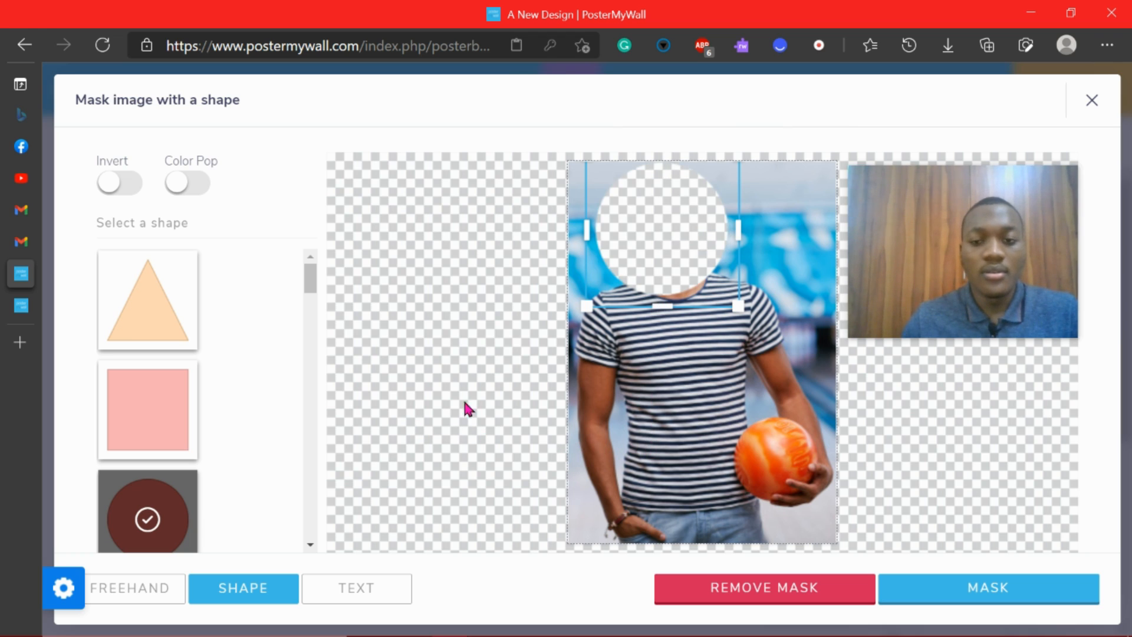
- Turn on Invert for the circle mask, and try Color Pop before turning it off again
scroll(236, 407, down, 5)
scroll(195, 354, up, 5)
click(136, 186)
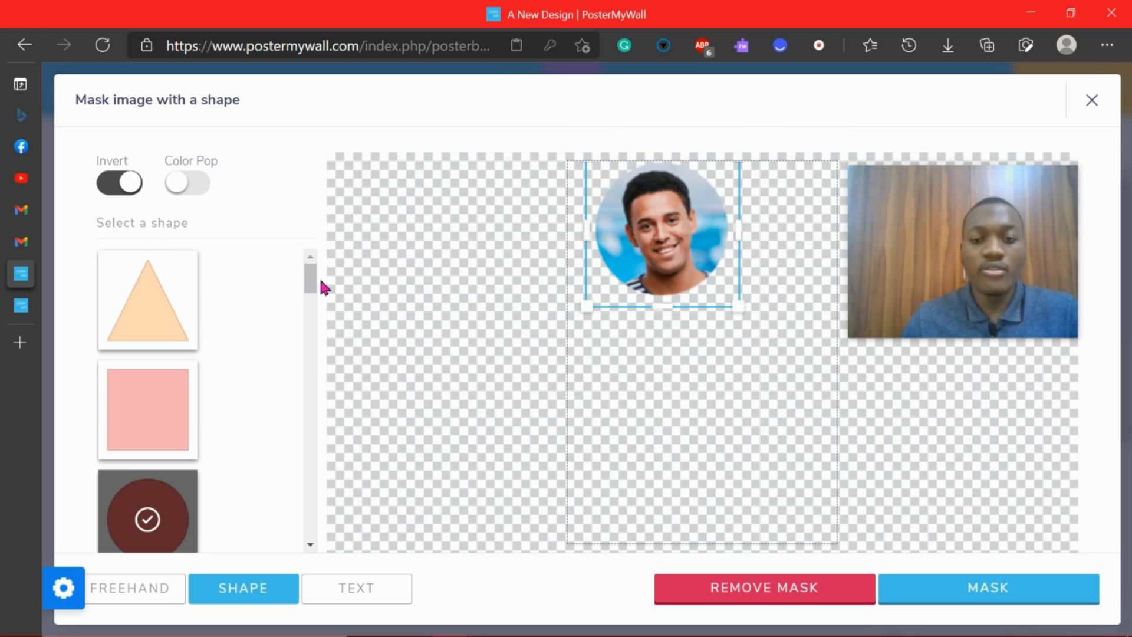
click(185, 186)
click(186, 186)
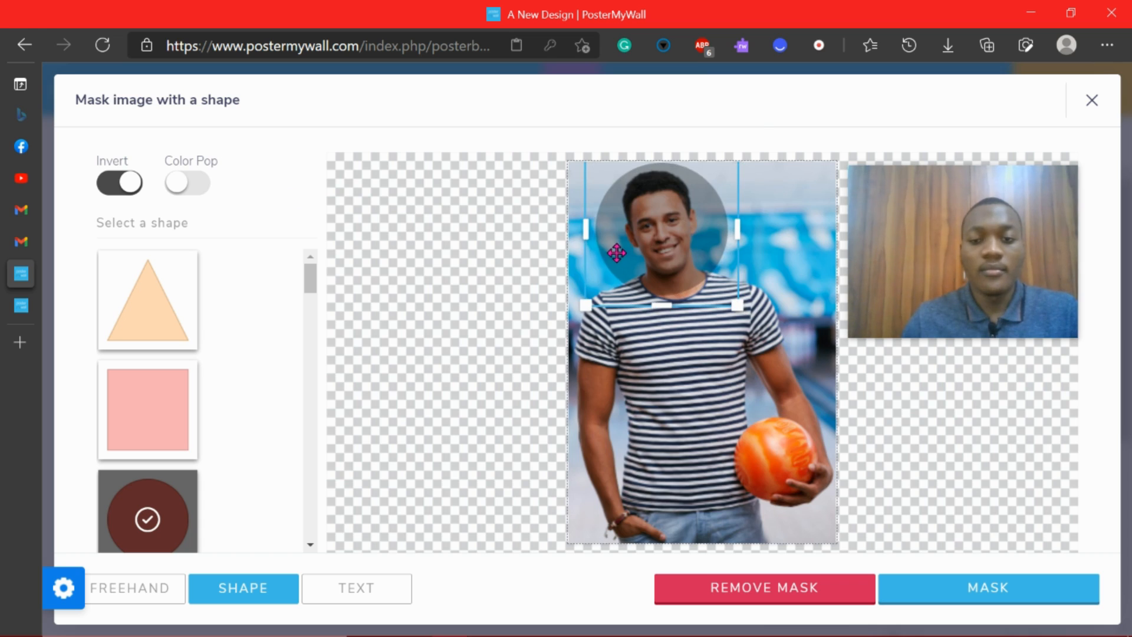
- Compare the mask with Invert off and on, leave it on, nudge the circle around the man's head, and apply the mask
click(118, 192)
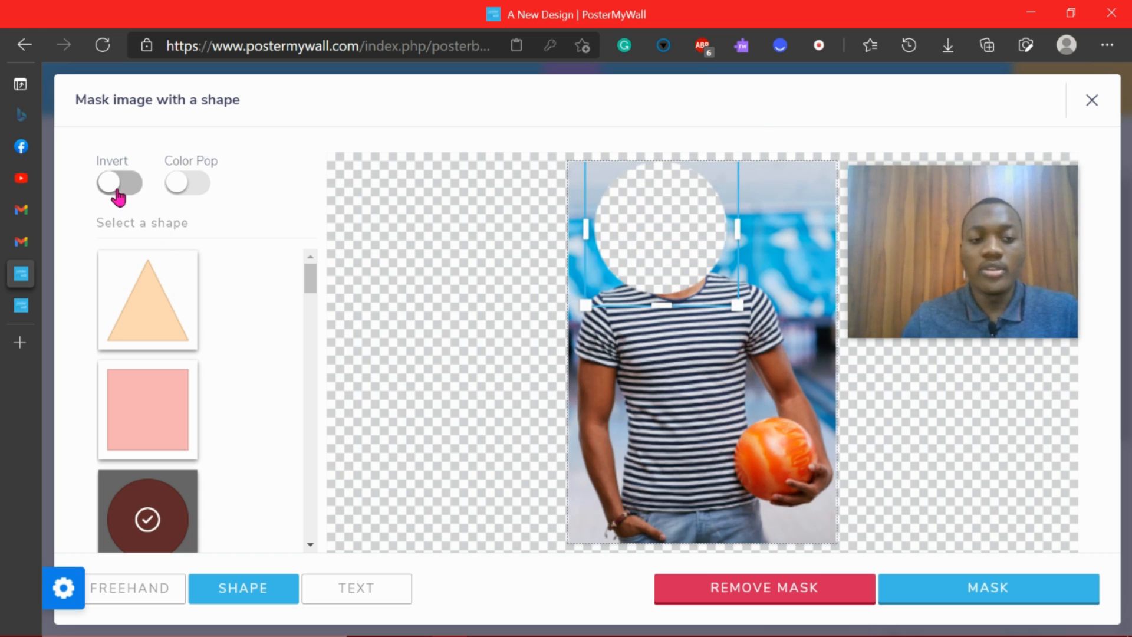
click(118, 191)
drag(669, 242, 673, 239)
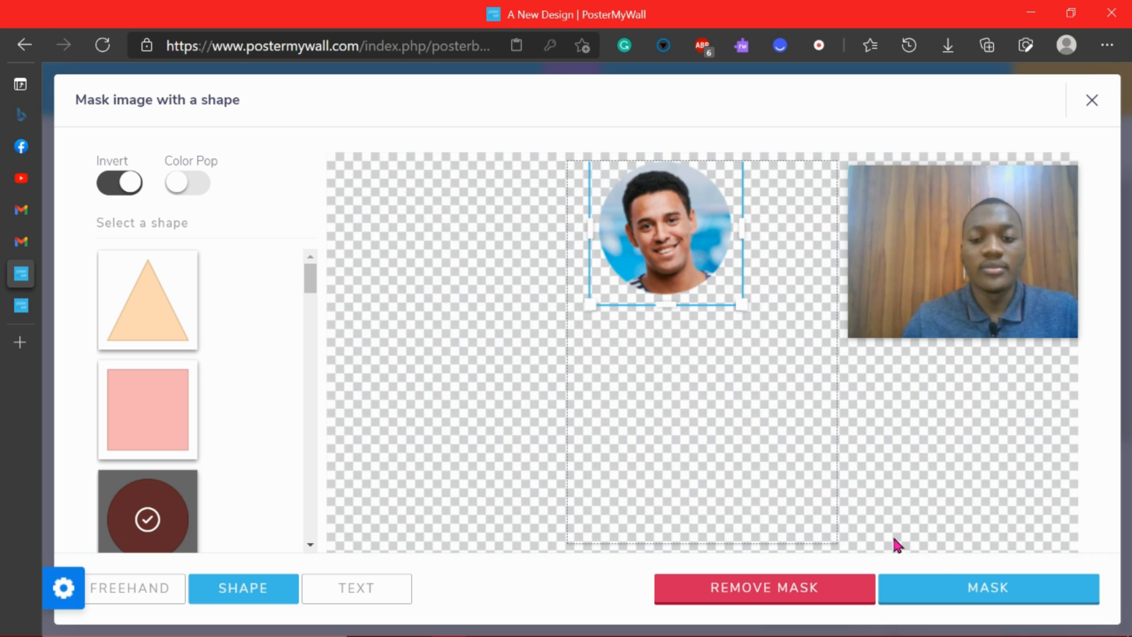
click(945, 594)
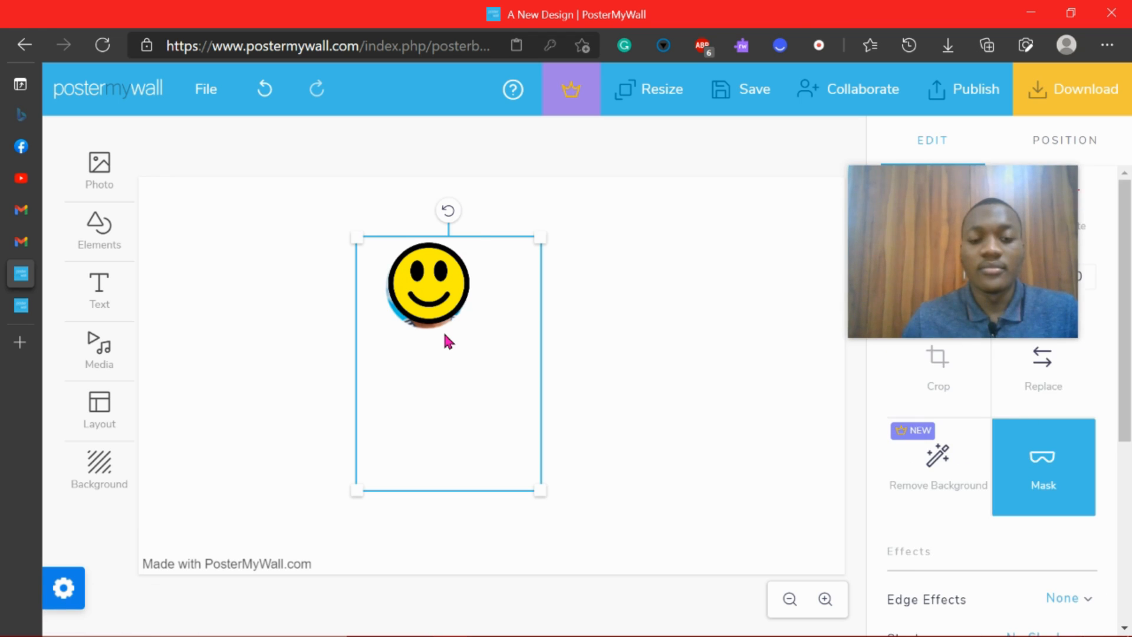
- Move and enlarge the circle-masked photo and the smiley clipart on the canvas
drag(443, 321, 635, 323)
drag(540, 490, 712, 525)
drag(538, 457, 486, 404)
drag(522, 366, 469, 348)
drag(642, 300, 412, 327)
drag(455, 364, 616, 507)
drag(543, 449, 500, 362)
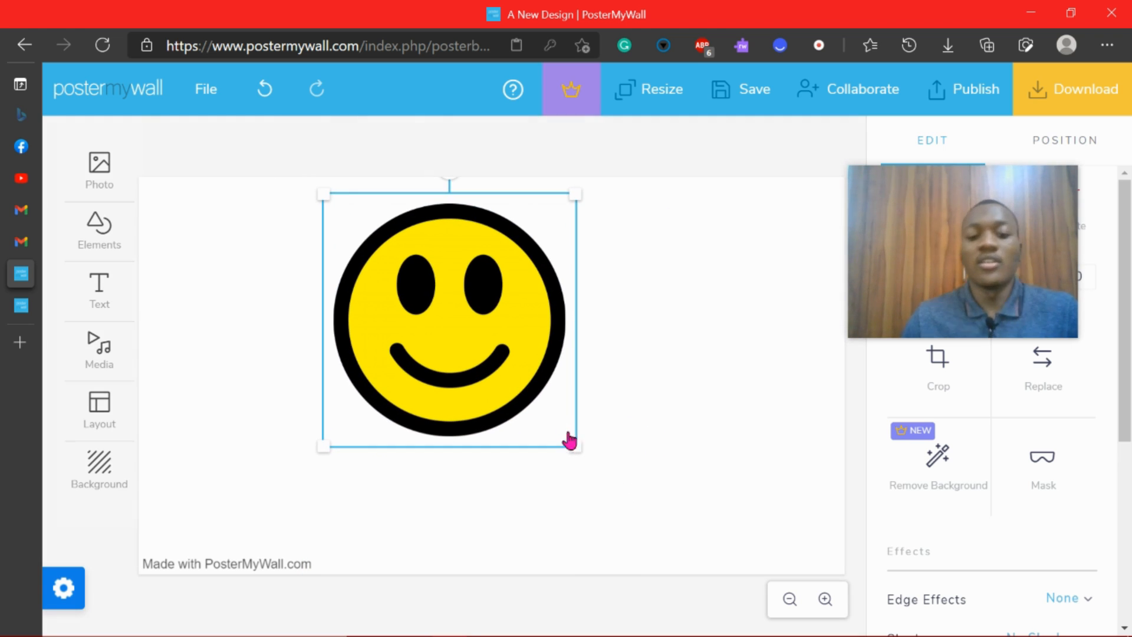
- Shrink the smiley clipart and place it beside the man's circle-masked photo
drag(572, 448, 396, 267)
drag(488, 330, 518, 303)
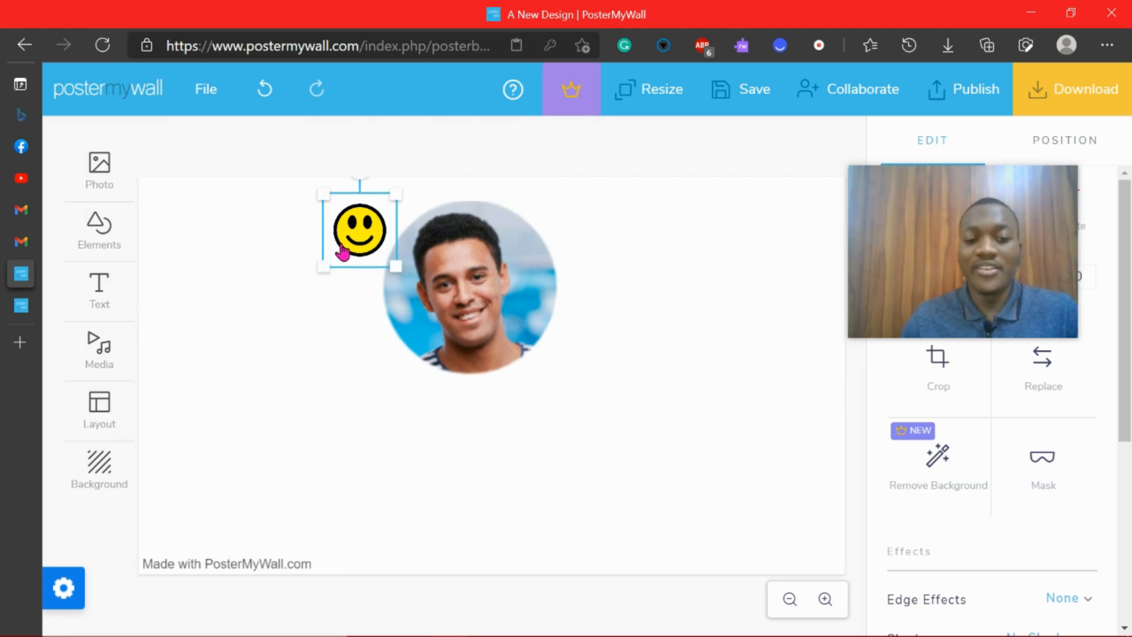
drag(343, 247, 286, 285)
- Reopen the photo's shape mask, turn on Invert, try the oval, and reselect the circle
click(533, 336)
click(1064, 482)
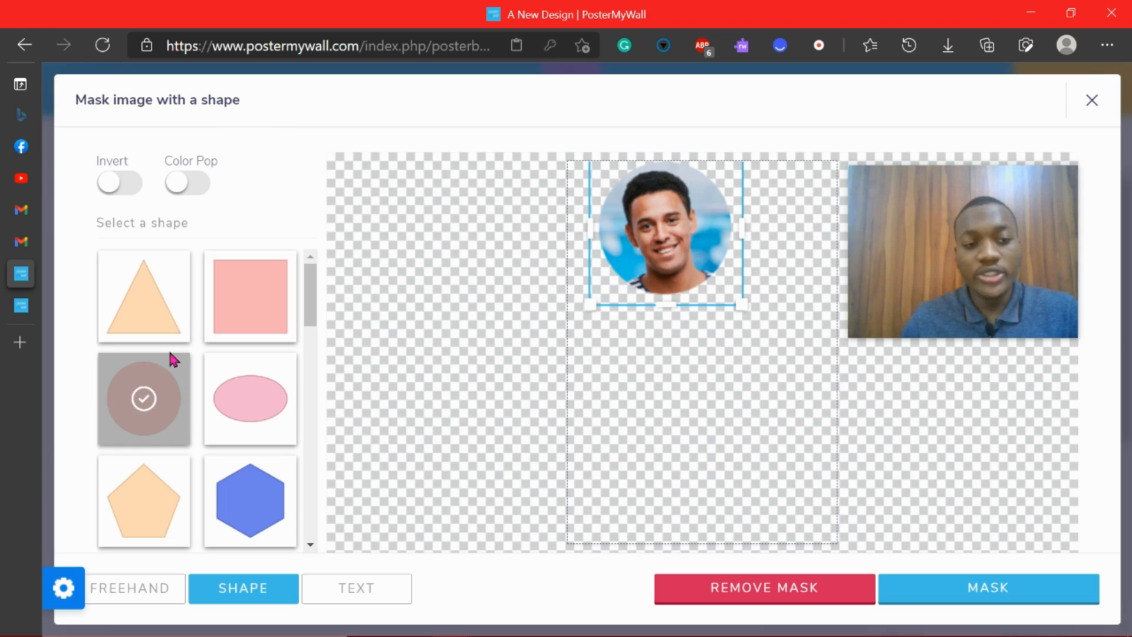
click(154, 377)
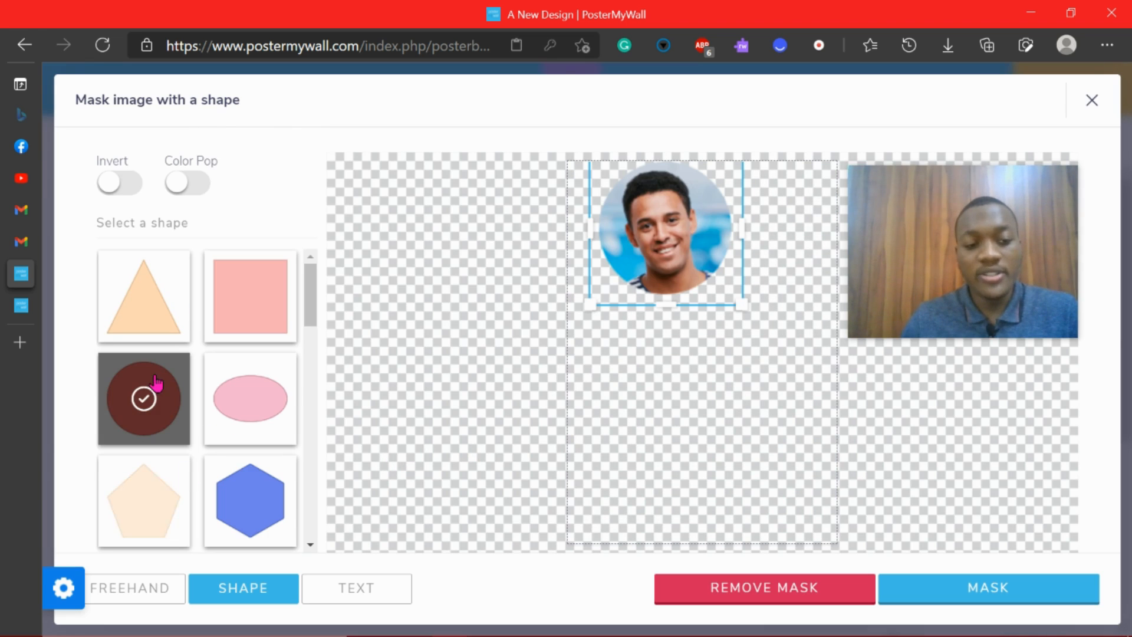
click(118, 189)
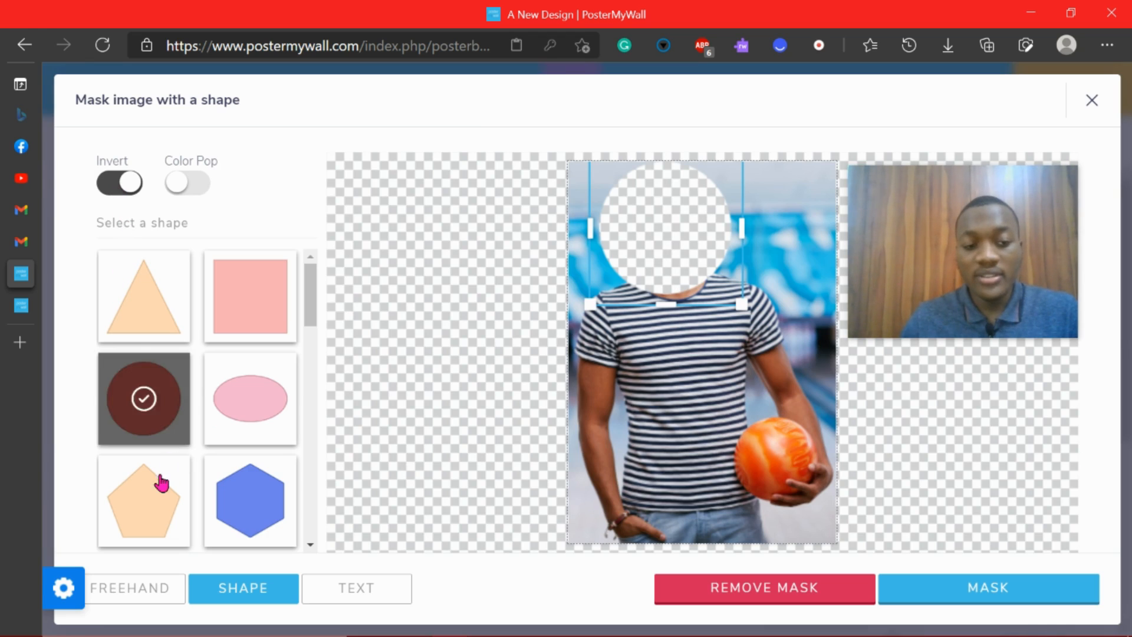
click(222, 389)
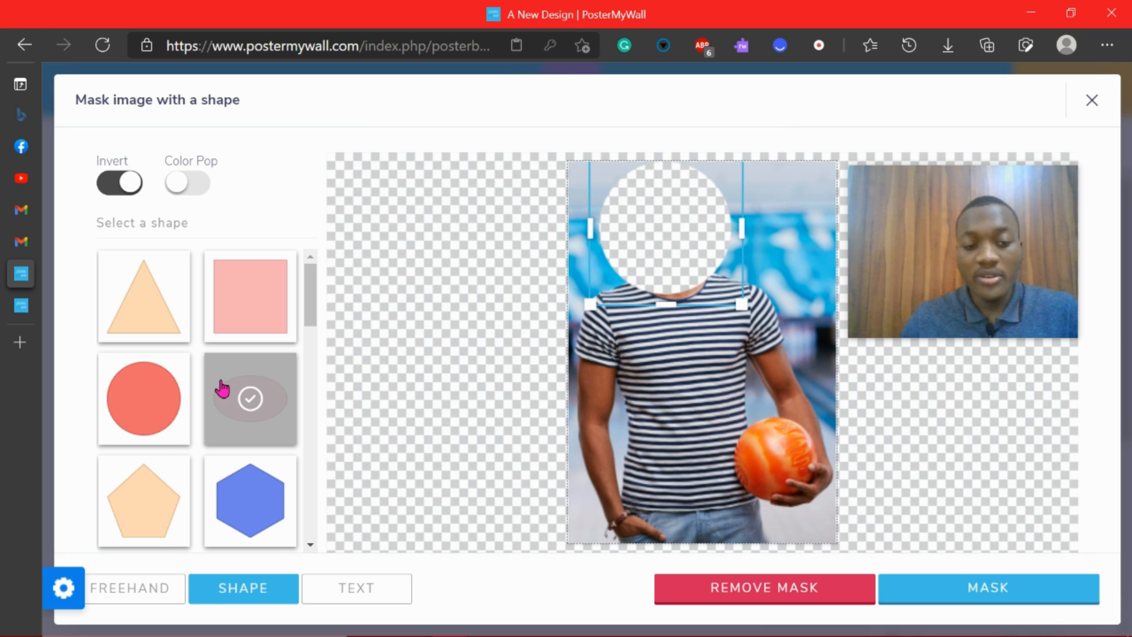
click(146, 398)
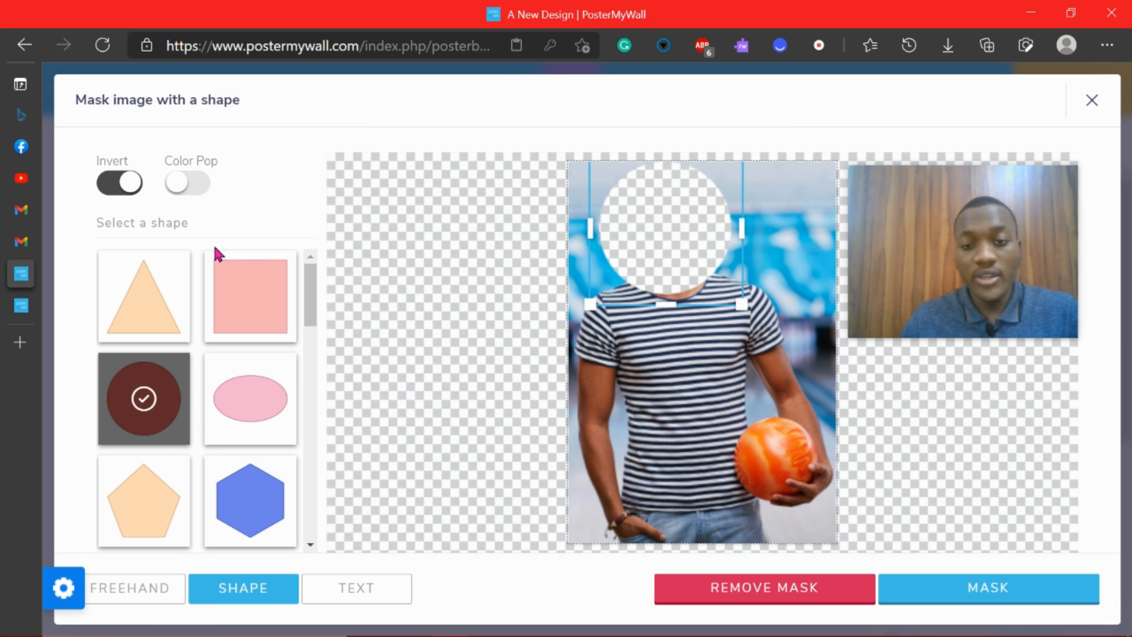
- Nudge the circle around the man's head while comparing Invert on and off, leaving Invert off
mouse_move(640, 243)
mouse_down()
mouse_move(643, 260)
mouse_move(639, 239)
mouse_up()
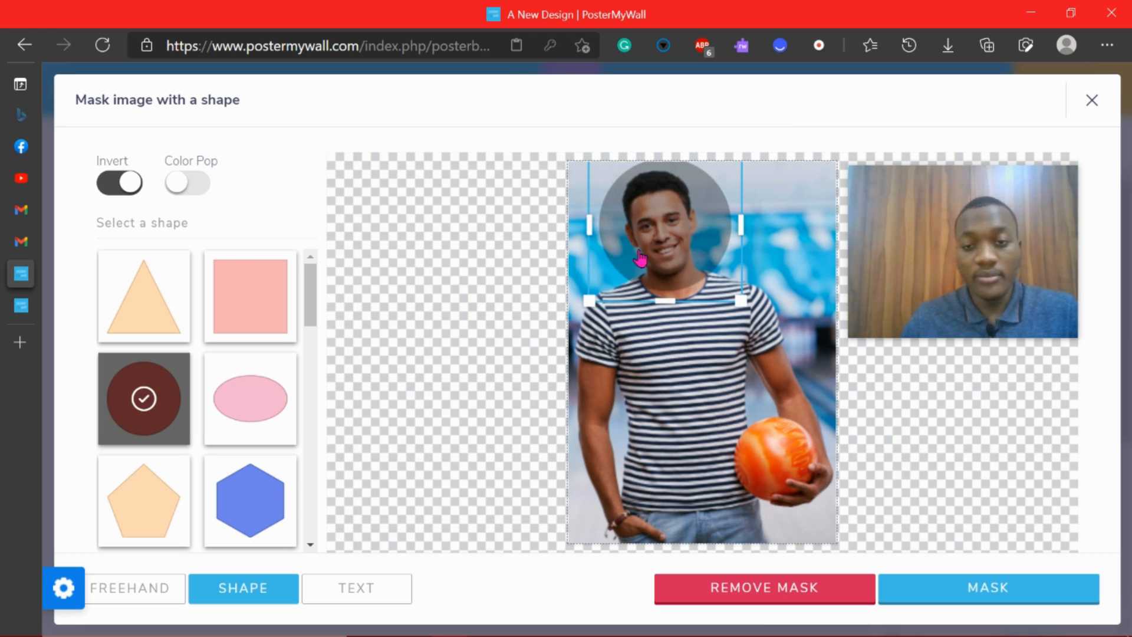
click(117, 186)
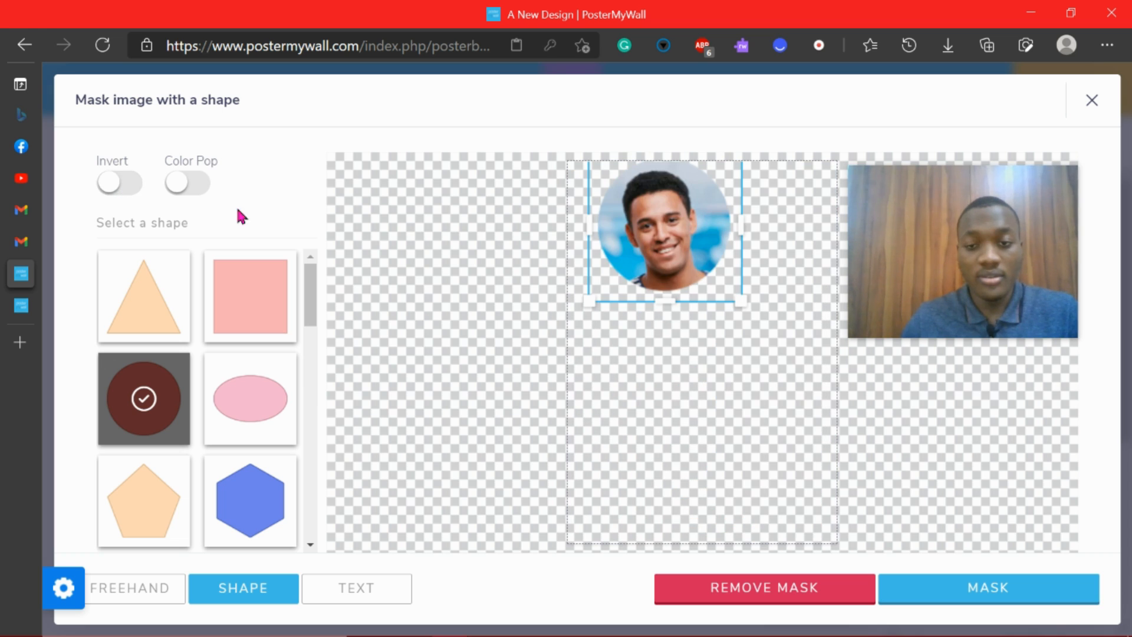
click(106, 189)
mouse_move(634, 214)
mouse_down()
mouse_move(636, 230)
mouse_move(636, 211)
mouse_up()
click(113, 188)
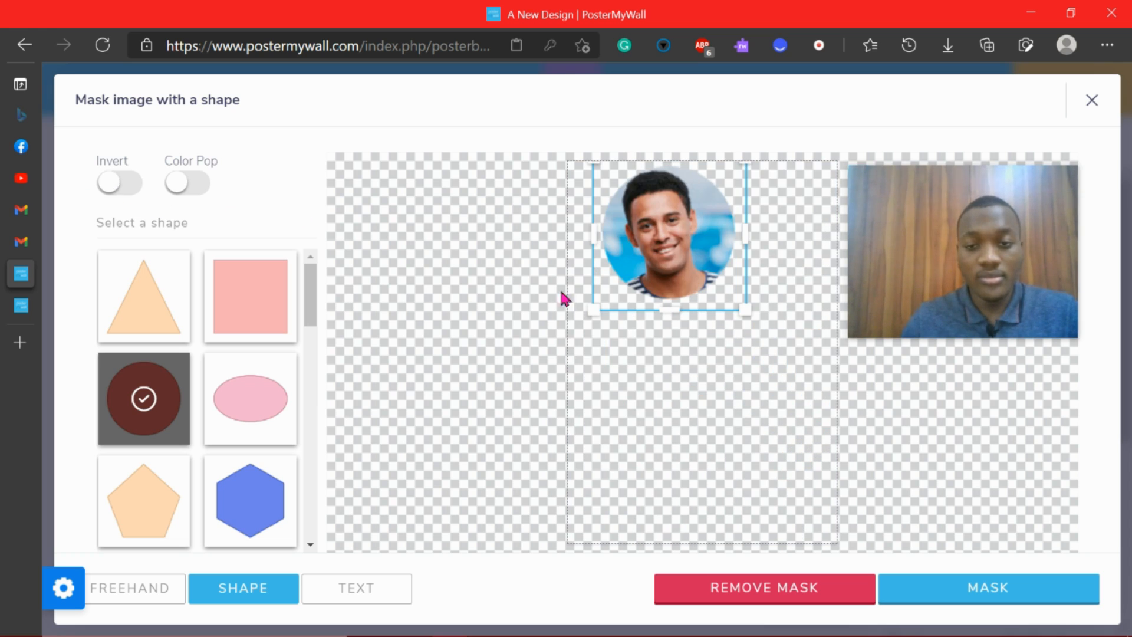
- Try an oval mask stretched vertically over the man's head, replace it with the square, and nudge the square into place
click(236, 420)
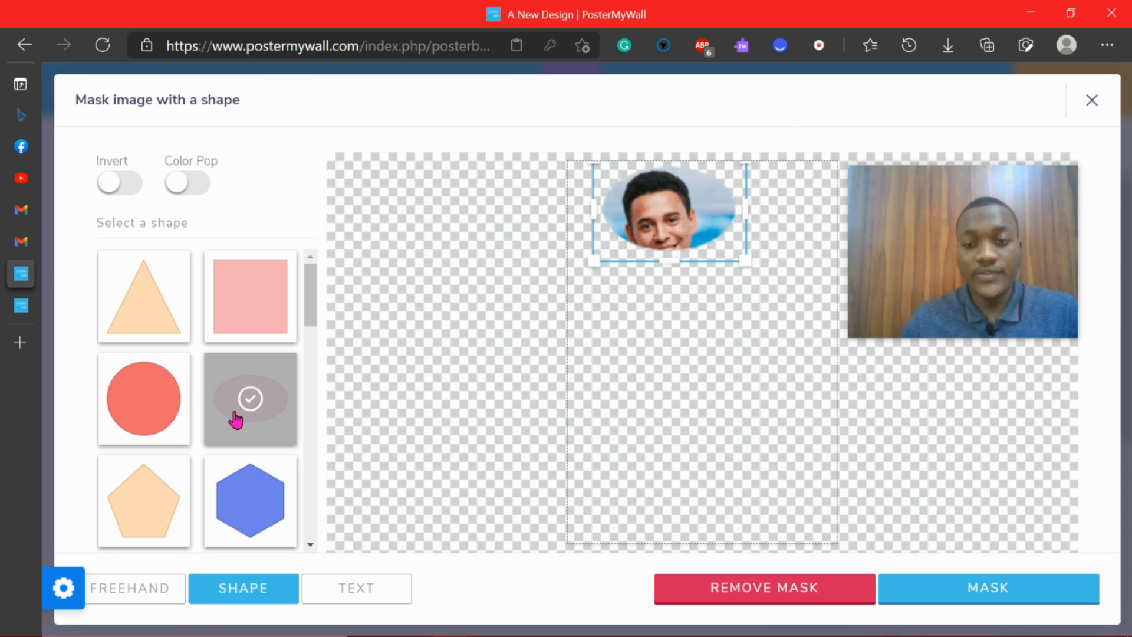
mouse_move(666, 260)
mouse_down()
mouse_move(666, 310)
mouse_move(660, 270)
mouse_move(662, 280)
mouse_up()
click(266, 285)
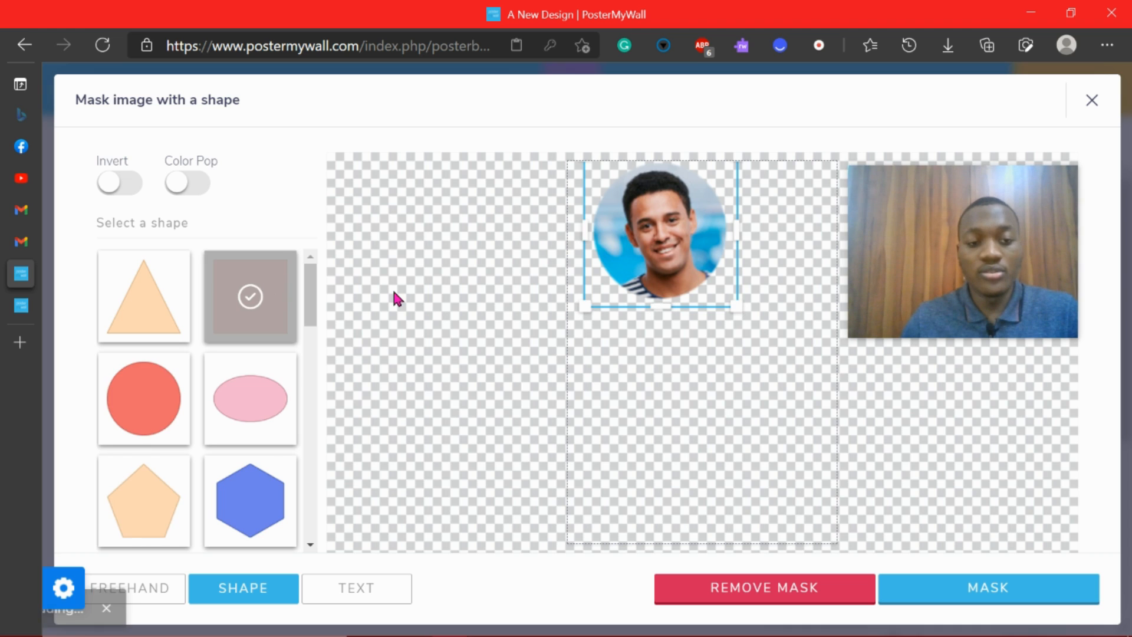
drag(688, 258, 691, 260)
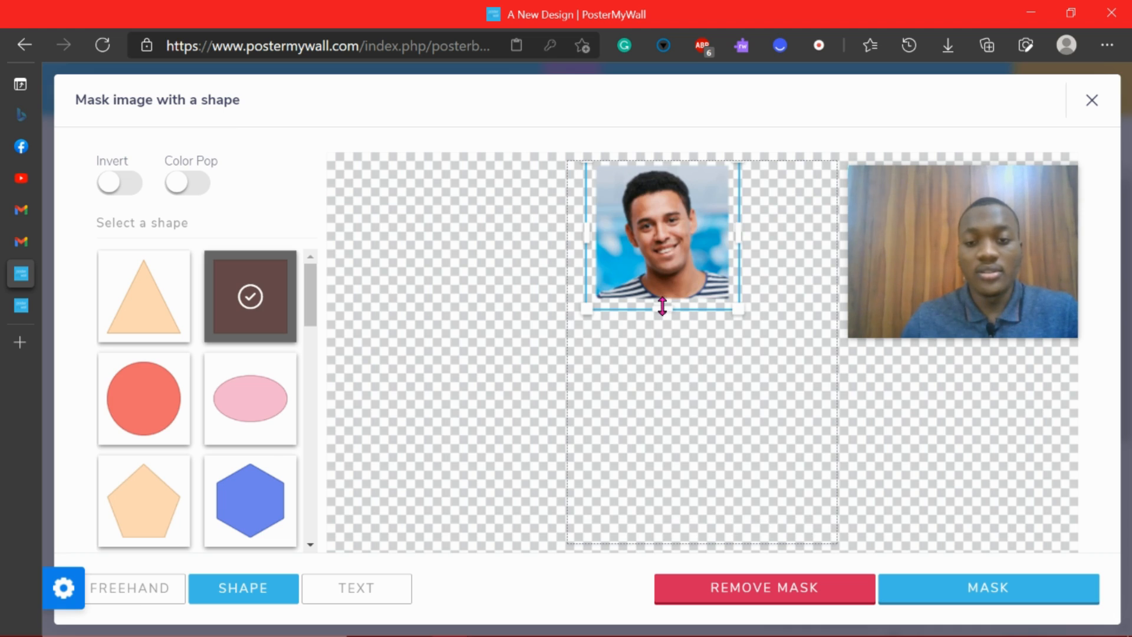
- Stretch the square mask taller and wider to cover the man's head and shoulders
drag(662, 307, 677, 347)
drag(735, 255, 788, 255)
drag(740, 291, 733, 295)
drag(583, 253, 574, 255)
drag(695, 336, 688, 325)
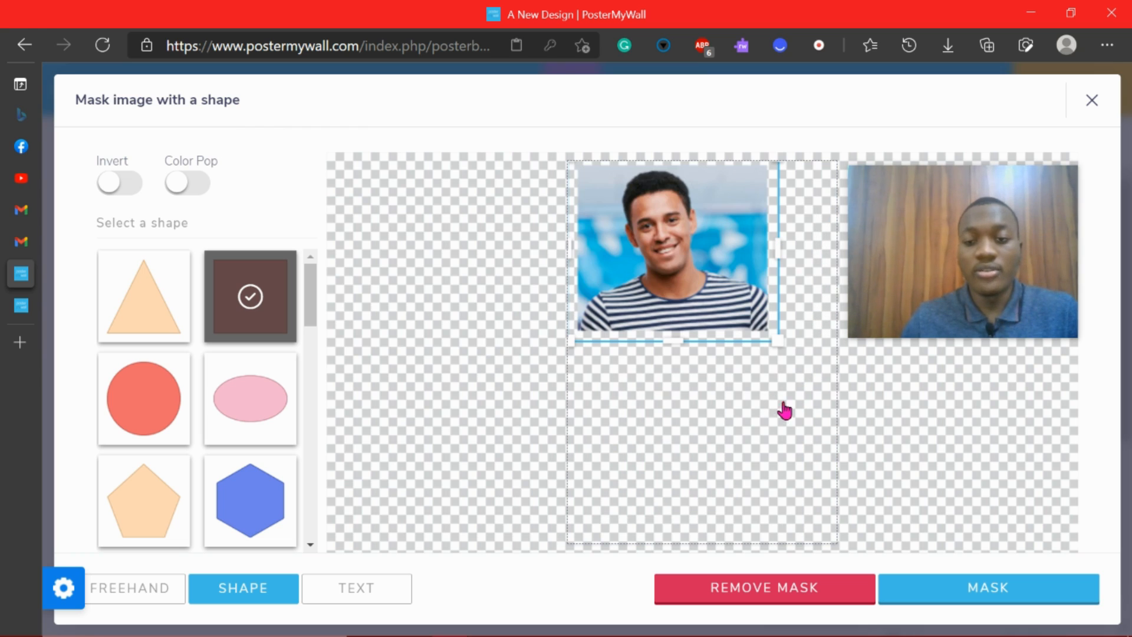
- Apply the square mask and place the smiley on the photo beside the man's face
click(975, 595)
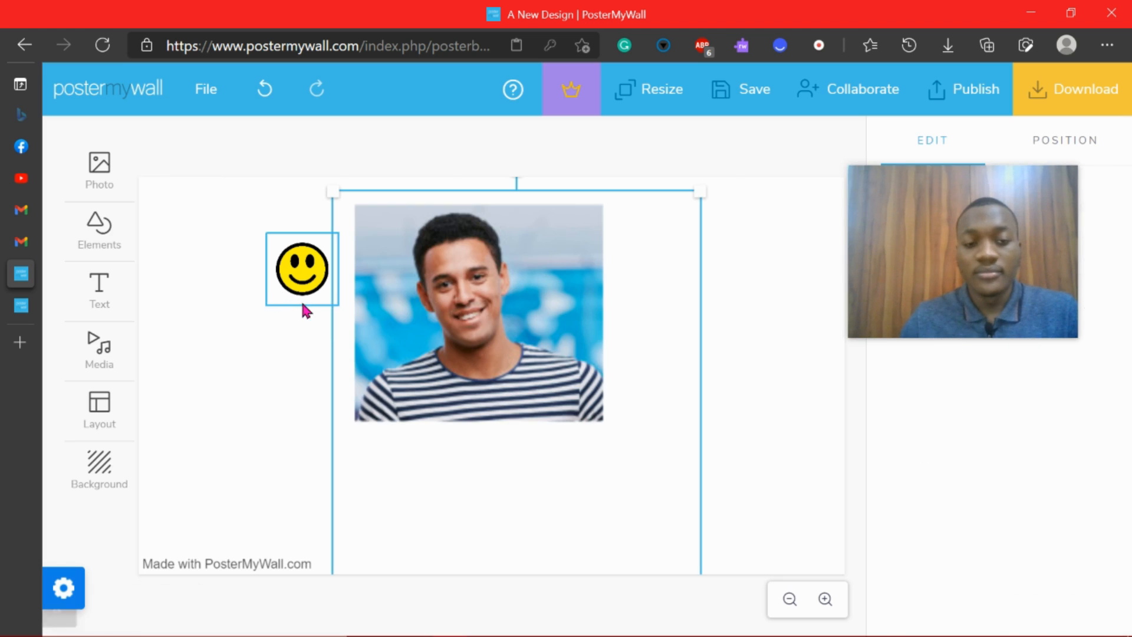
drag(295, 278, 547, 292)
click(672, 328)
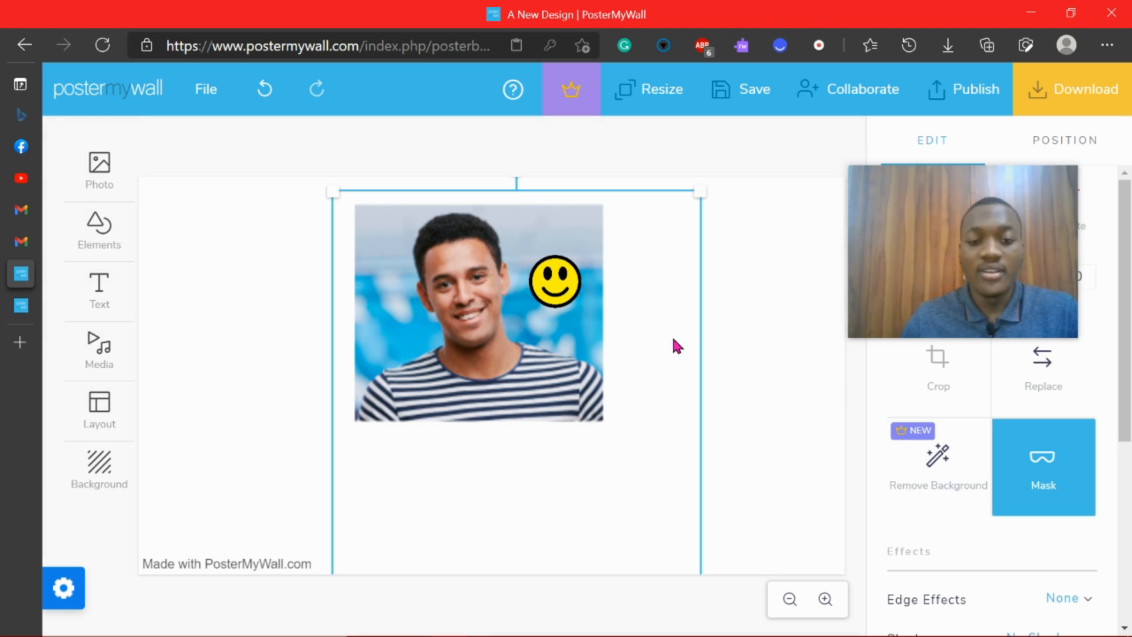
- Switch the photo to a text mask, tilt the placeholder text diagonally beside the man's head, and shrink it
click(1039, 455)
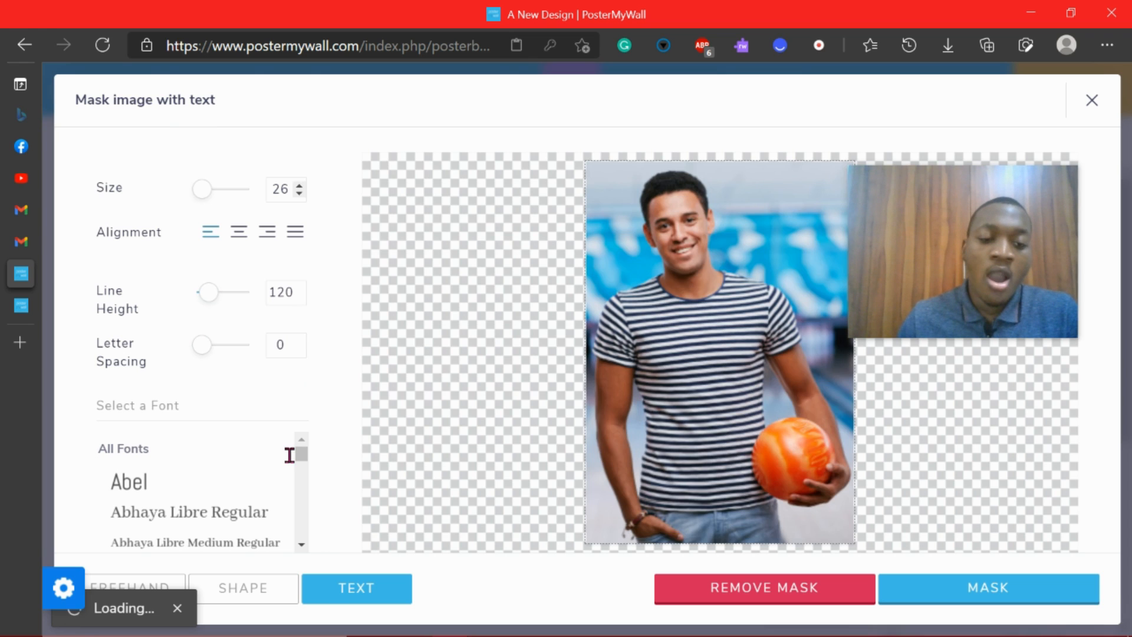
click(146, 480)
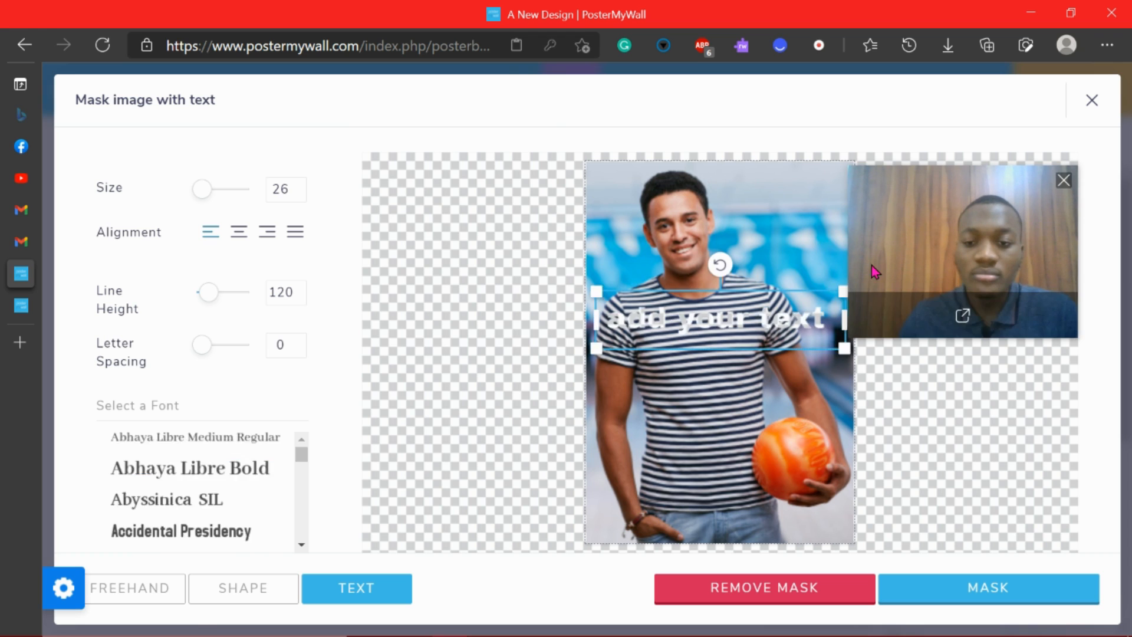
drag(664, 332, 735, 238)
drag(761, 174, 792, 214)
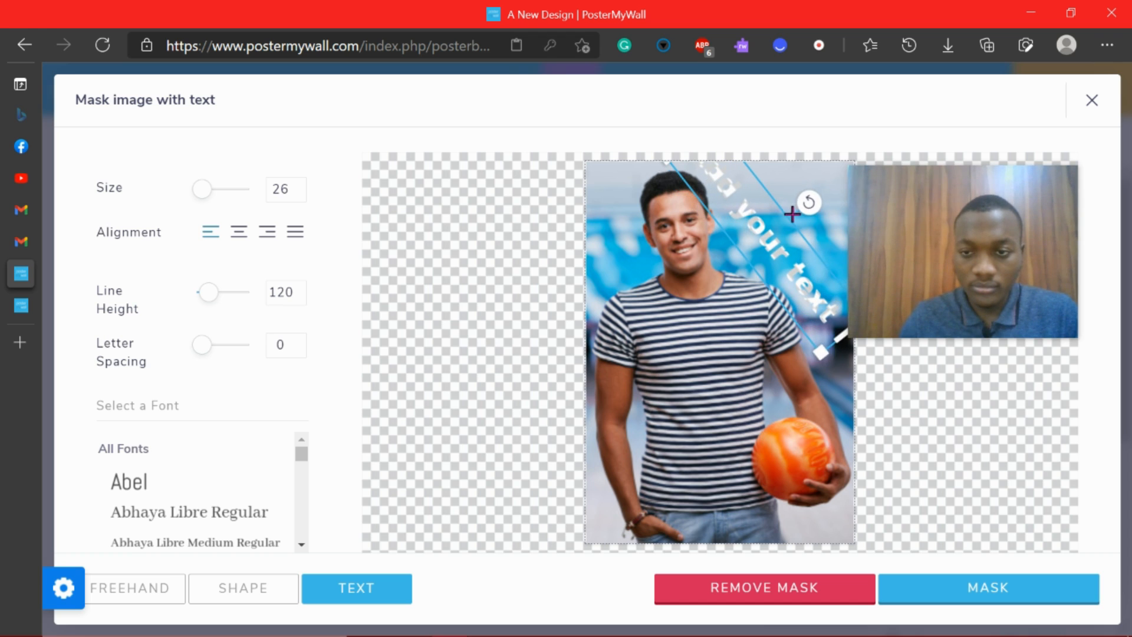
drag(820, 345, 804, 282)
- Browse the mask fonts and try to apply Agent Orange to the text
scroll(274, 492, down, 5)
scroll(274, 494, up, 2)
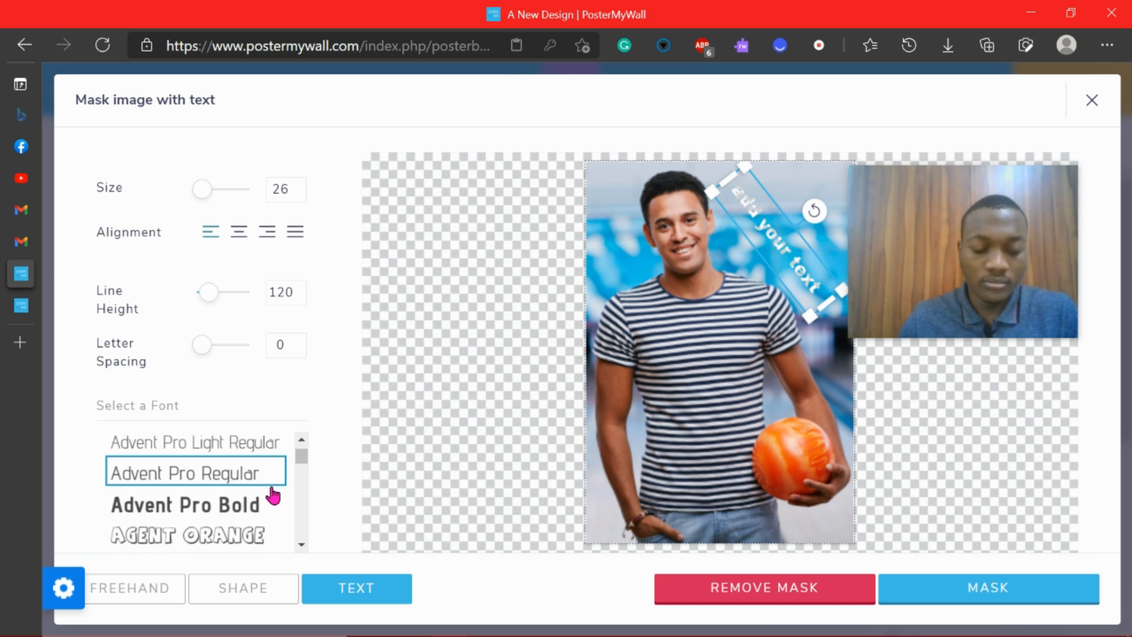
scroll(270, 496, down, 4)
scroll(268, 499, up, 3)
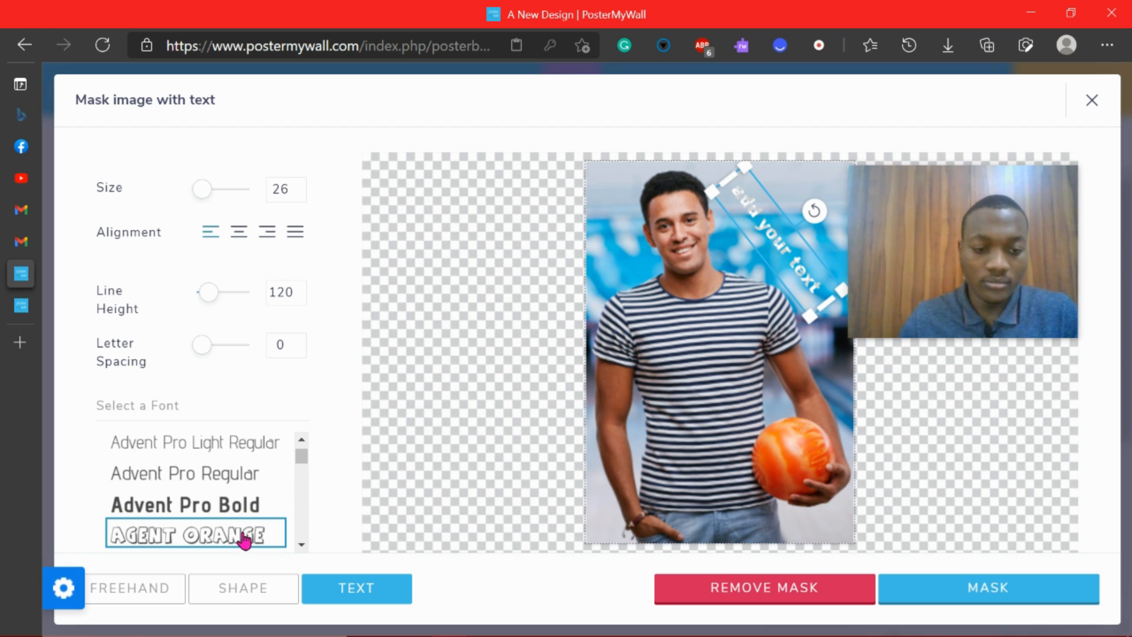
click(244, 538)
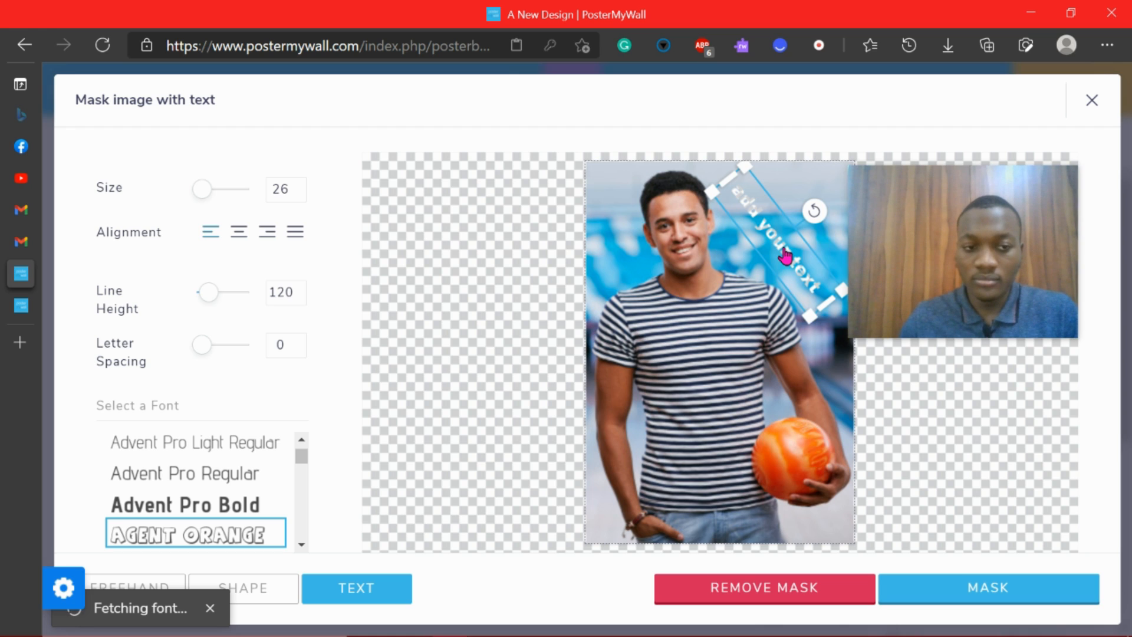
click(672, 290)
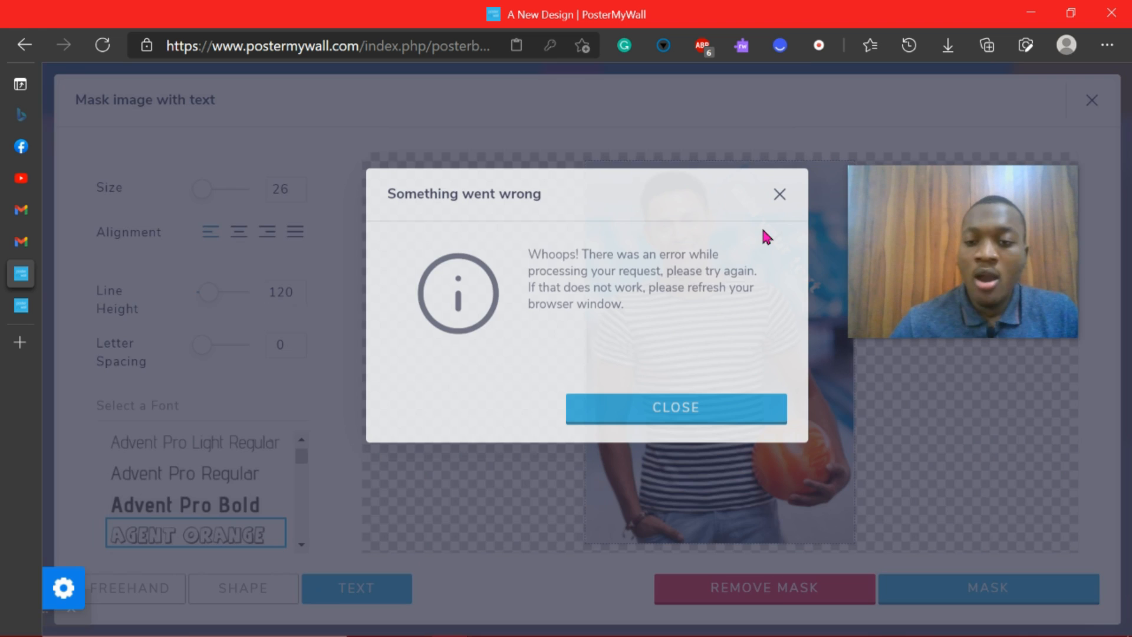
- Replace the mask's placeholder text with "SUPER STAR..."
click(781, 236)
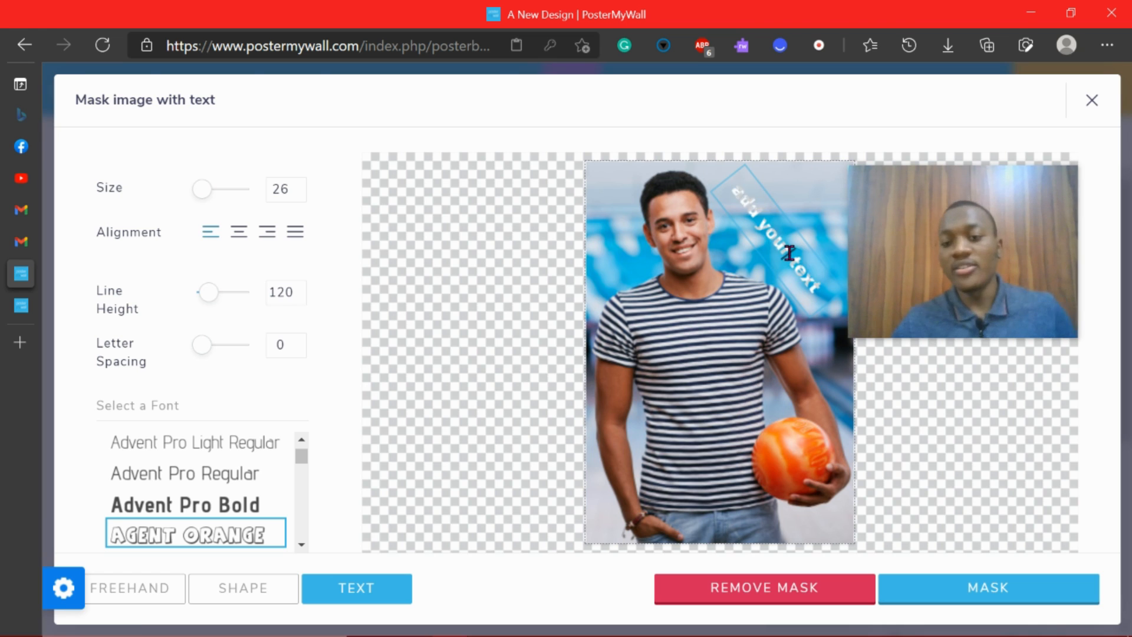
drag(891, 265, 909, 439)
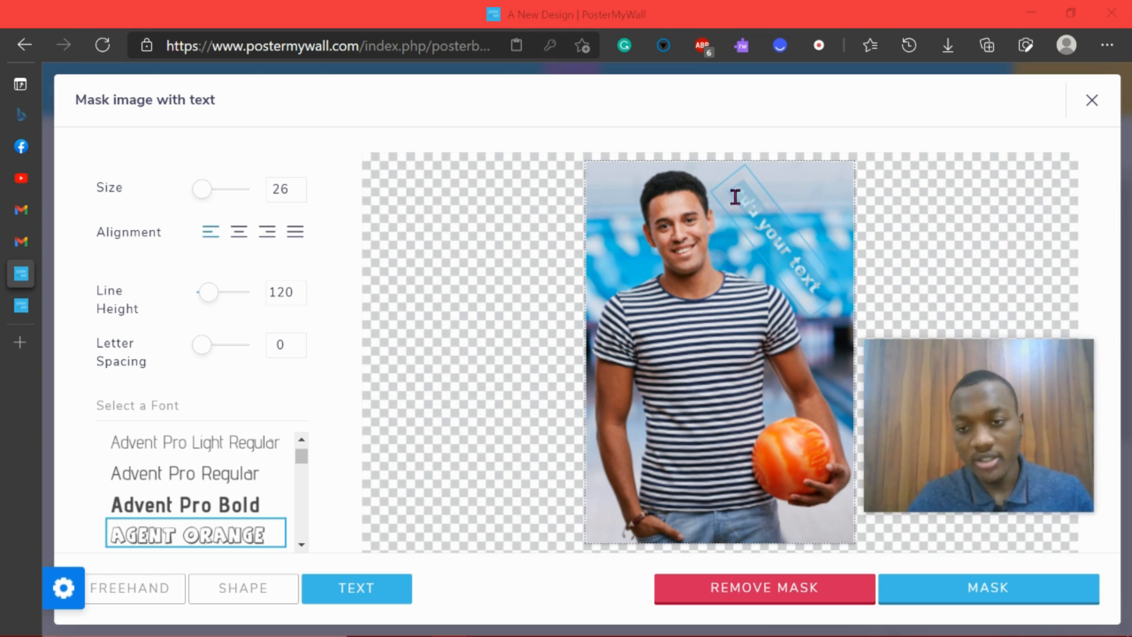
click(766, 224)
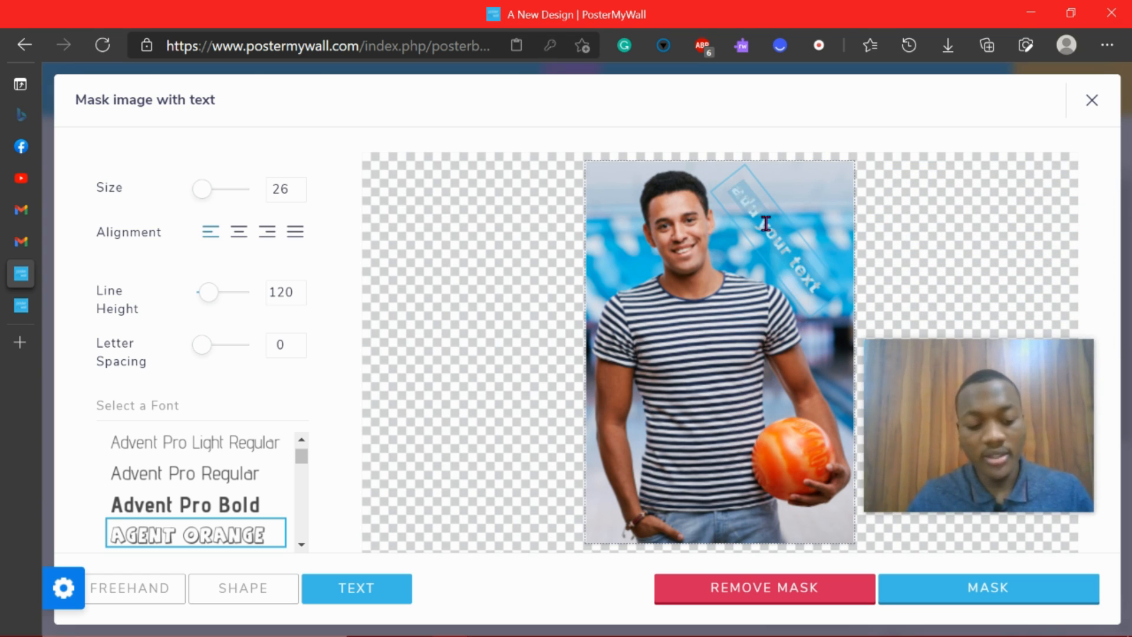
text(Super)
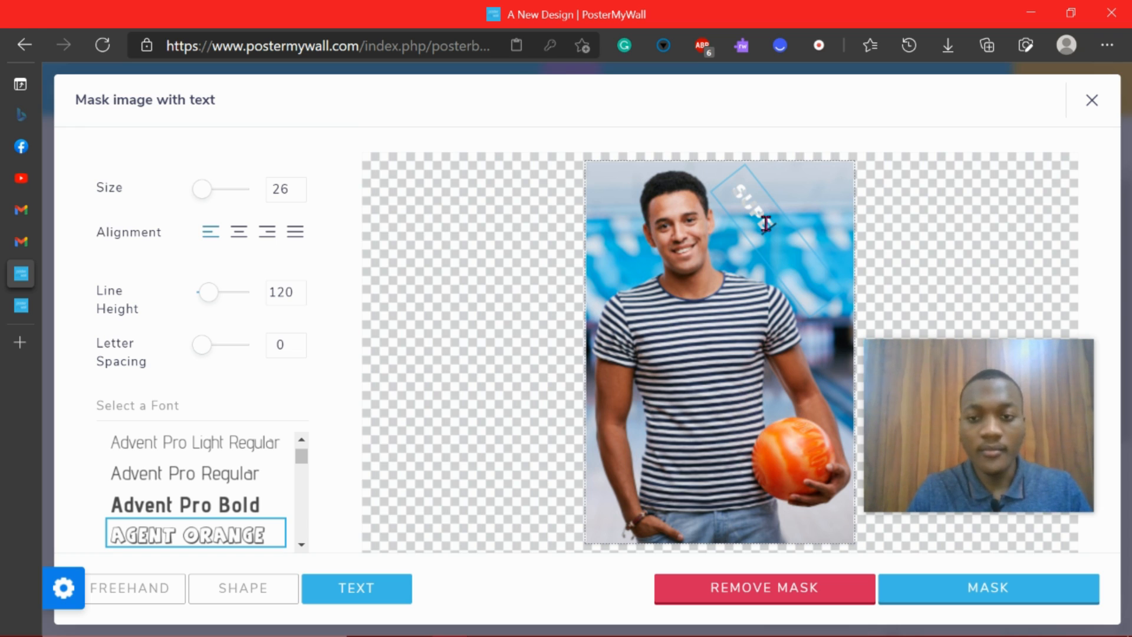
text( star)
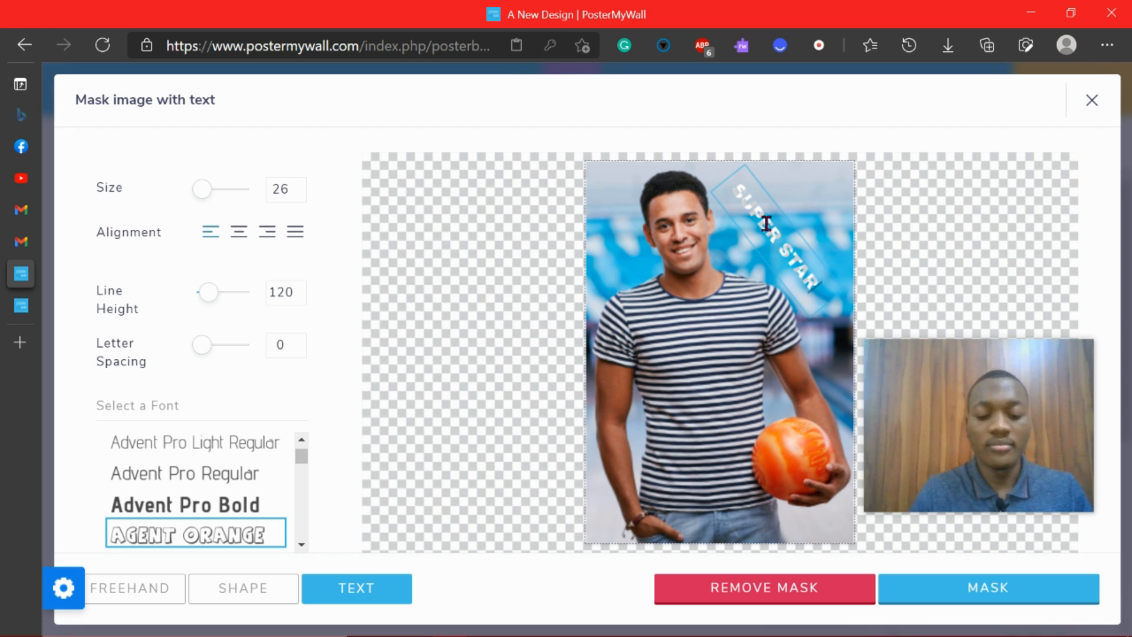
text(')
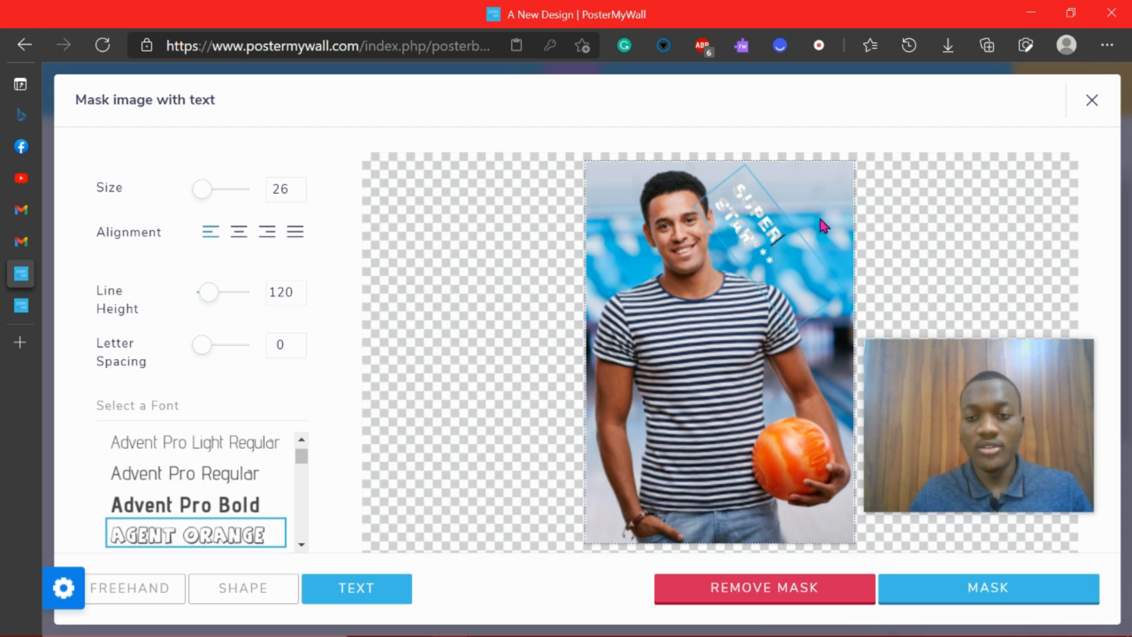
- Widen the text box to fit "SUPER STAR..." on one line, shift it nearer the man's head, and apply the mask
drag(791, 268, 835, 349)
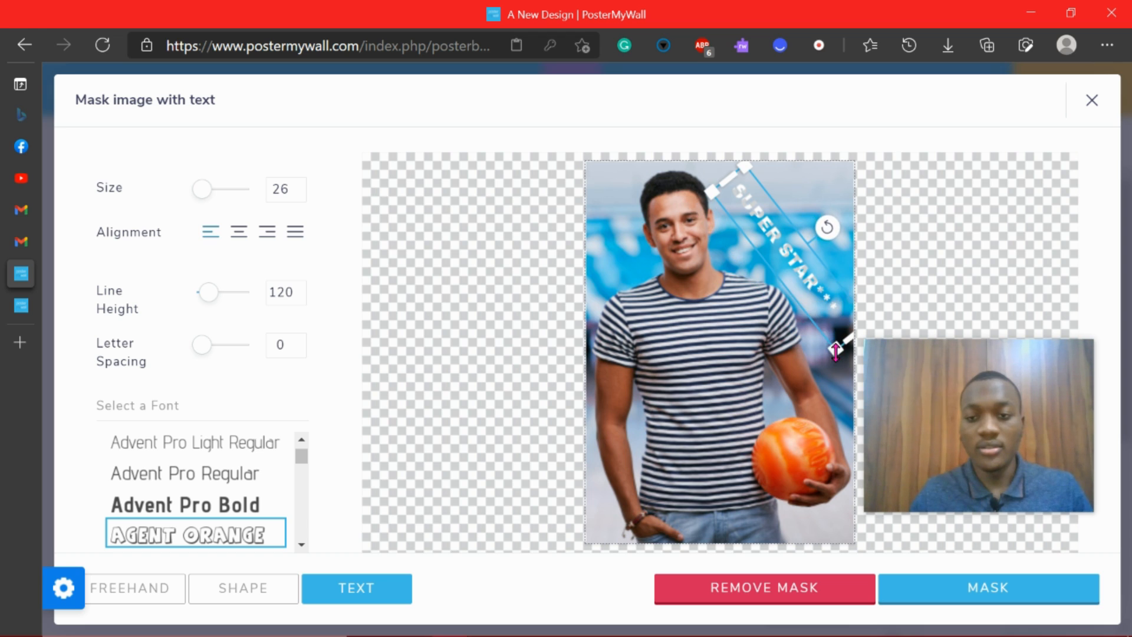
drag(815, 306, 795, 294)
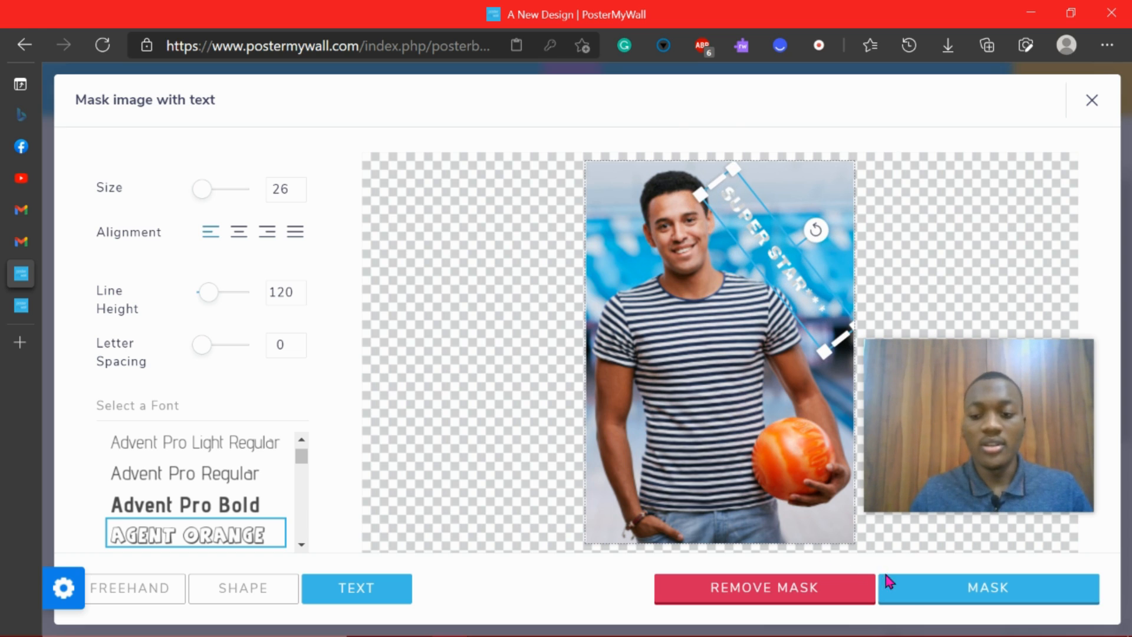
click(912, 586)
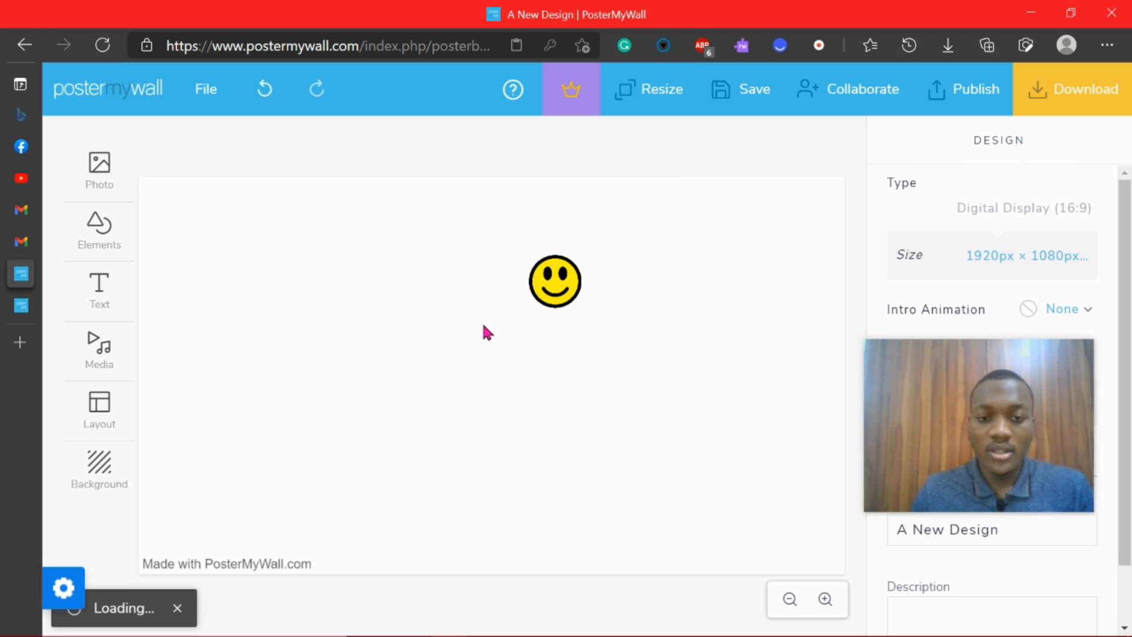
- Shrink and reposition the text-masked photo to fit the canvas, and place the smiley beside the diagonal text
drag(555, 286, 395, 322)
mouse_move(572, 410)
mouse_down()
mouse_move(578, 371)
mouse_move(586, 393)
mouse_up()
drag(705, 192, 602, 336)
drag(566, 423, 600, 287)
click(768, 358)
click(575, 374)
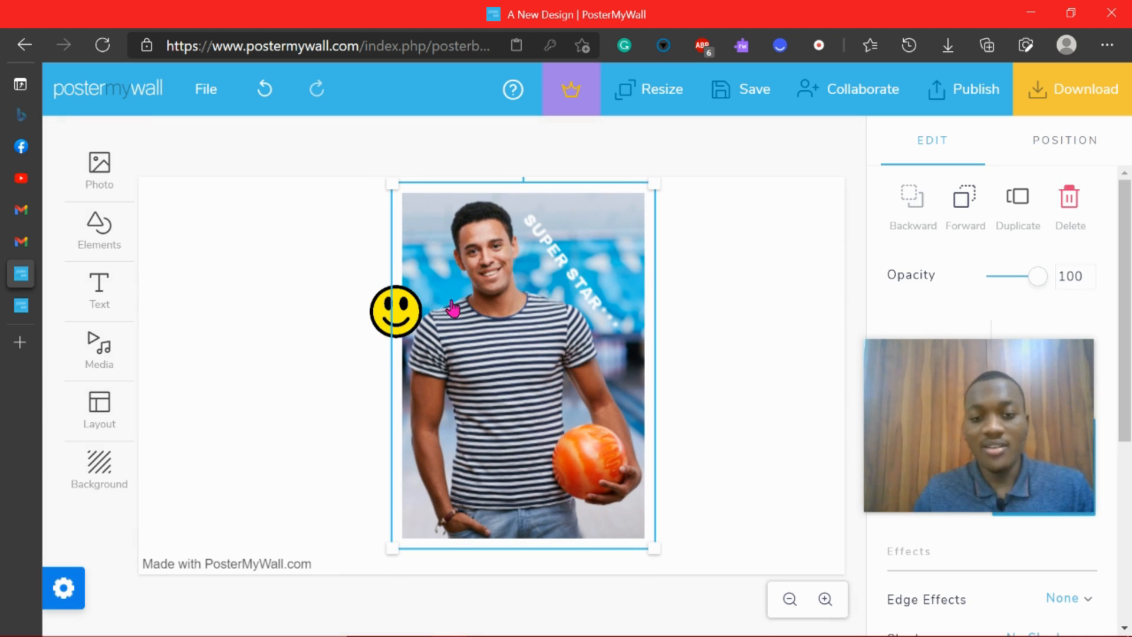
drag(395, 308, 596, 238)
click(744, 284)
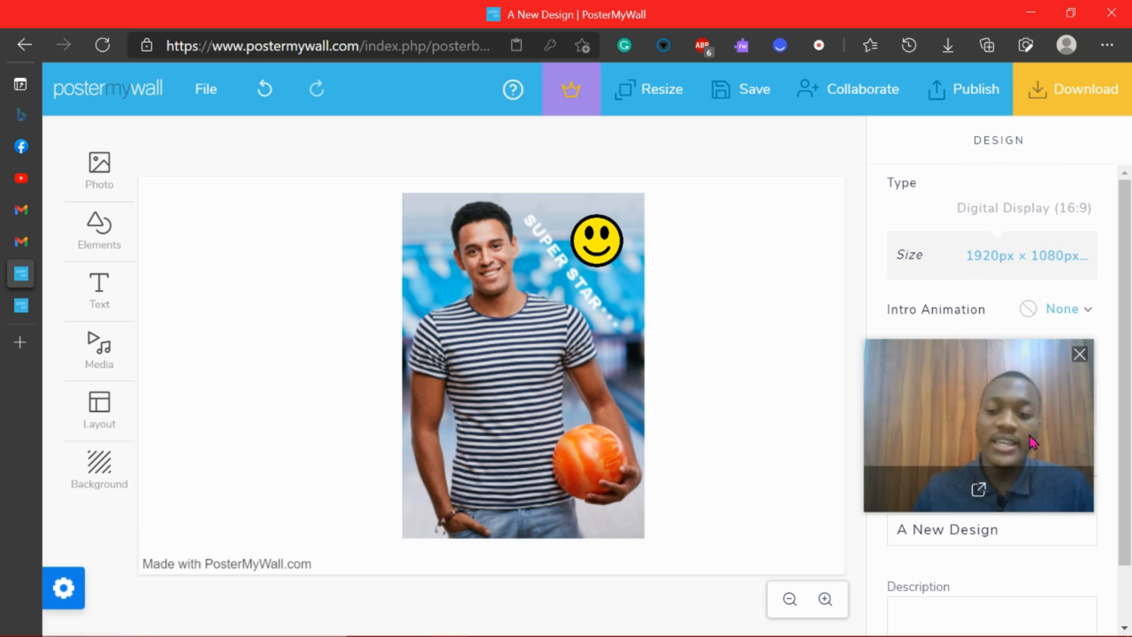
drag(1033, 443, 323, 289)
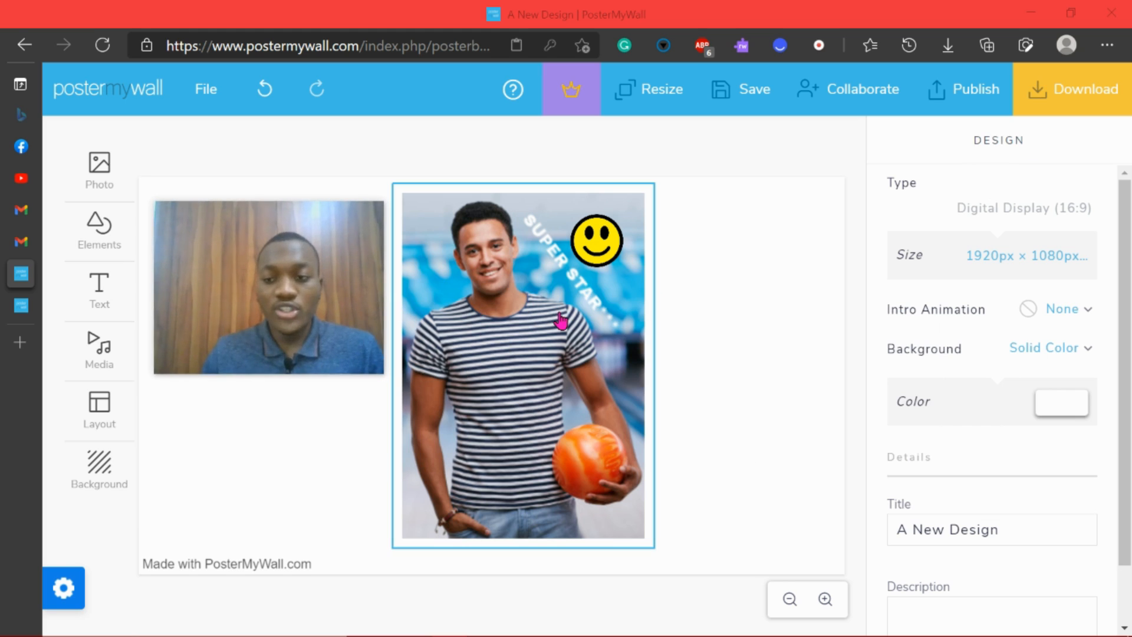
- Nudge the text-masked photo of the man and the smiley slightly to the right on the canvas
click(569, 349)
click(569, 353)
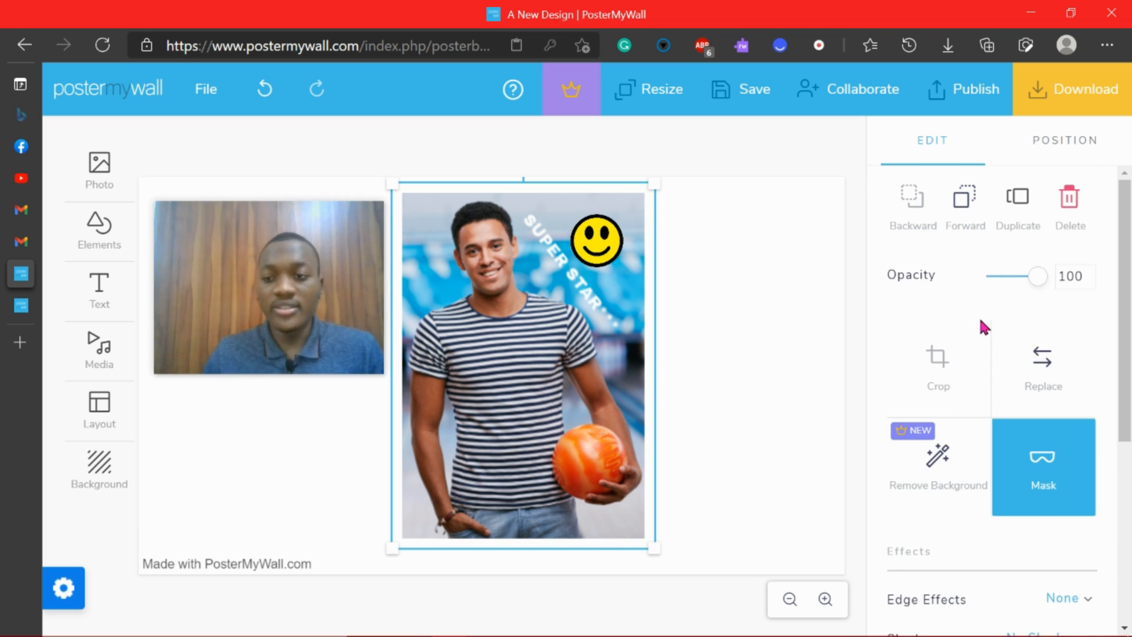
scroll(984, 327, down, 5)
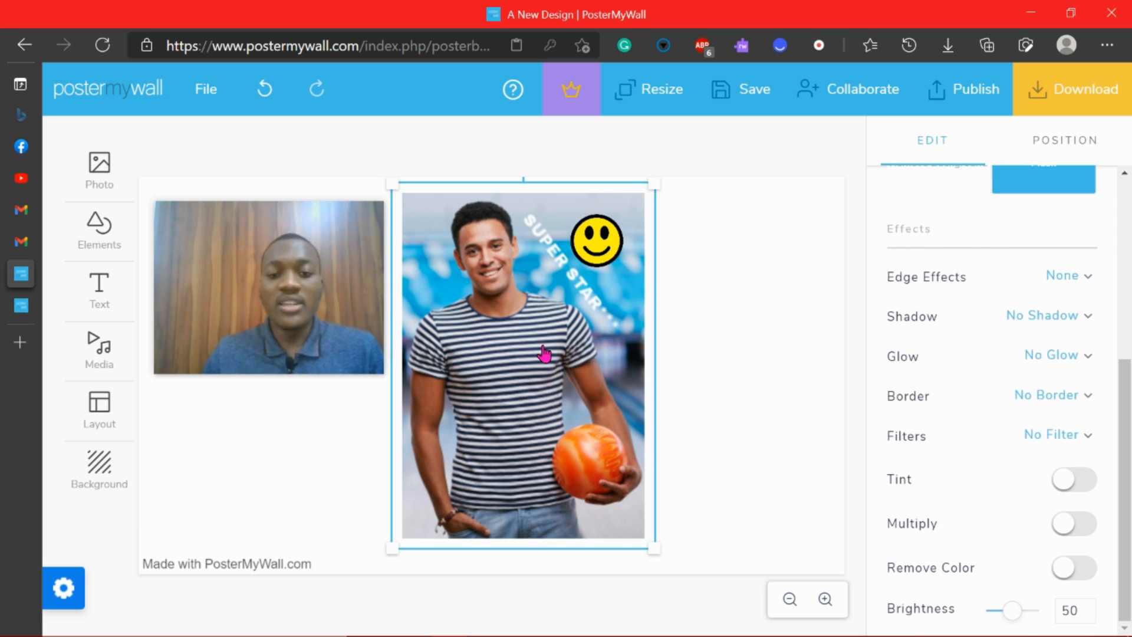
drag(544, 354, 549, 349)
click(599, 250)
drag(598, 250, 602, 249)
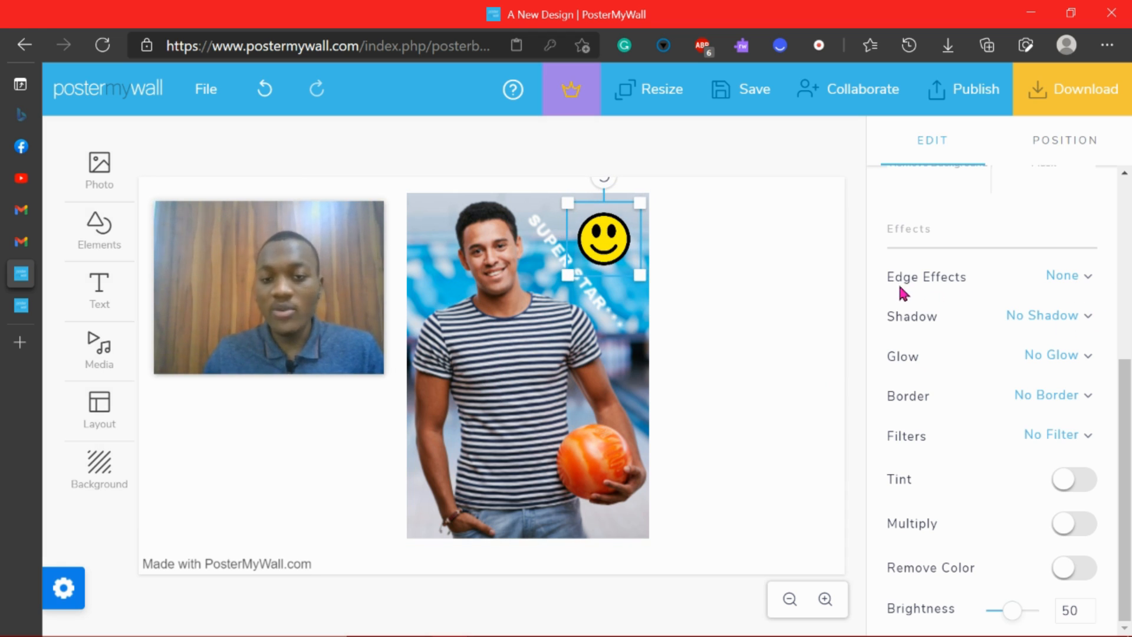
- Apply the Oval edge effect to the man's photo and shift the photo slightly to the right
click(648, 324)
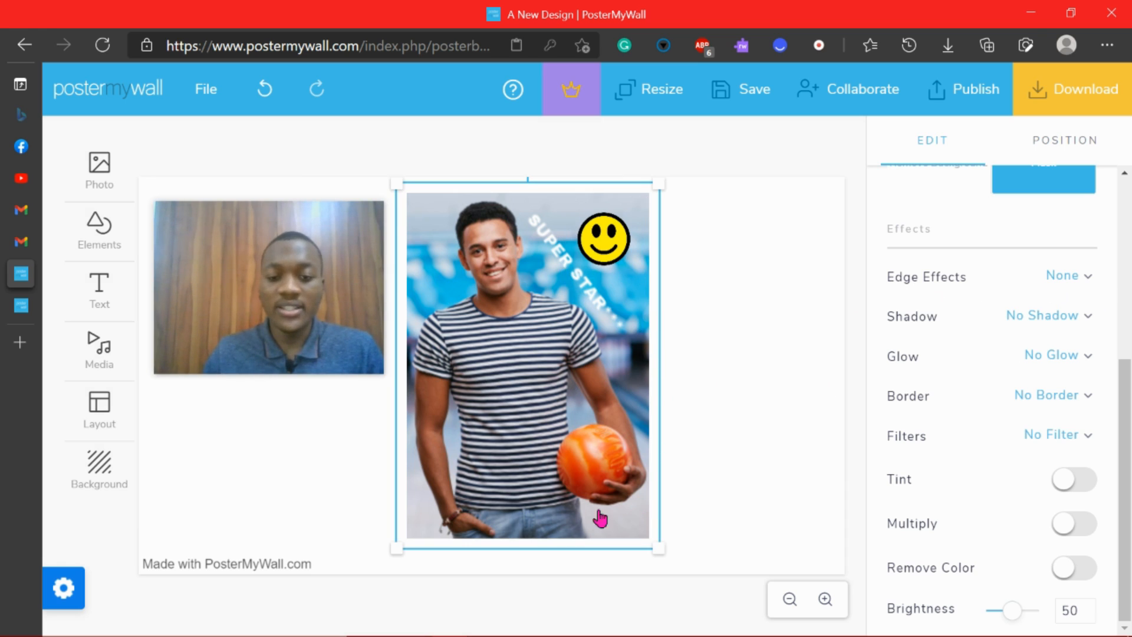
click(1086, 279)
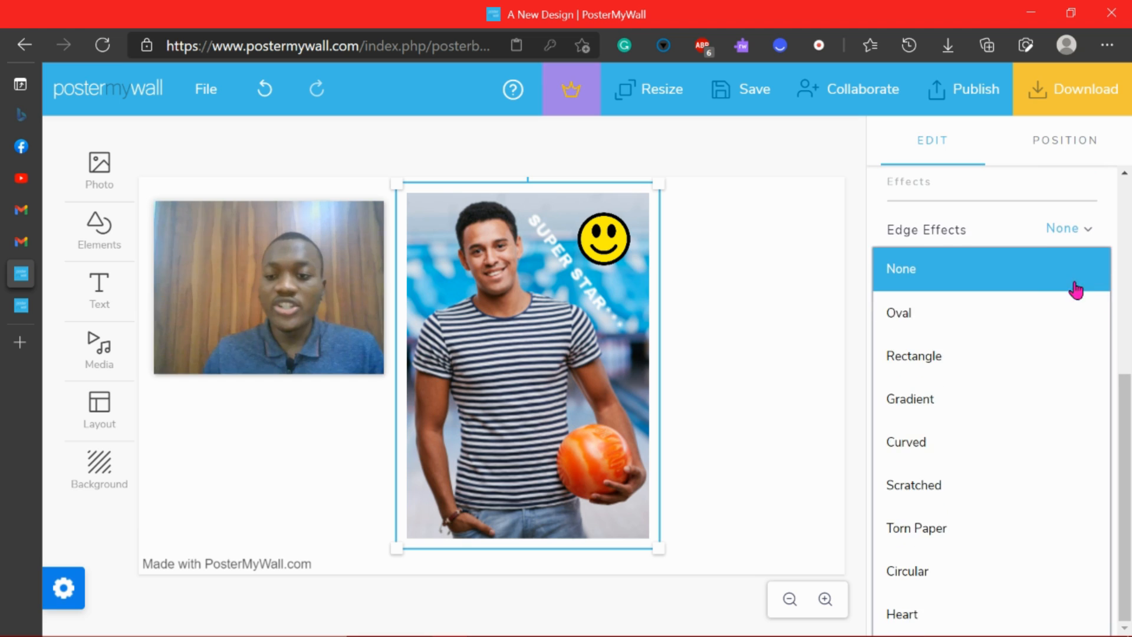
click(962, 324)
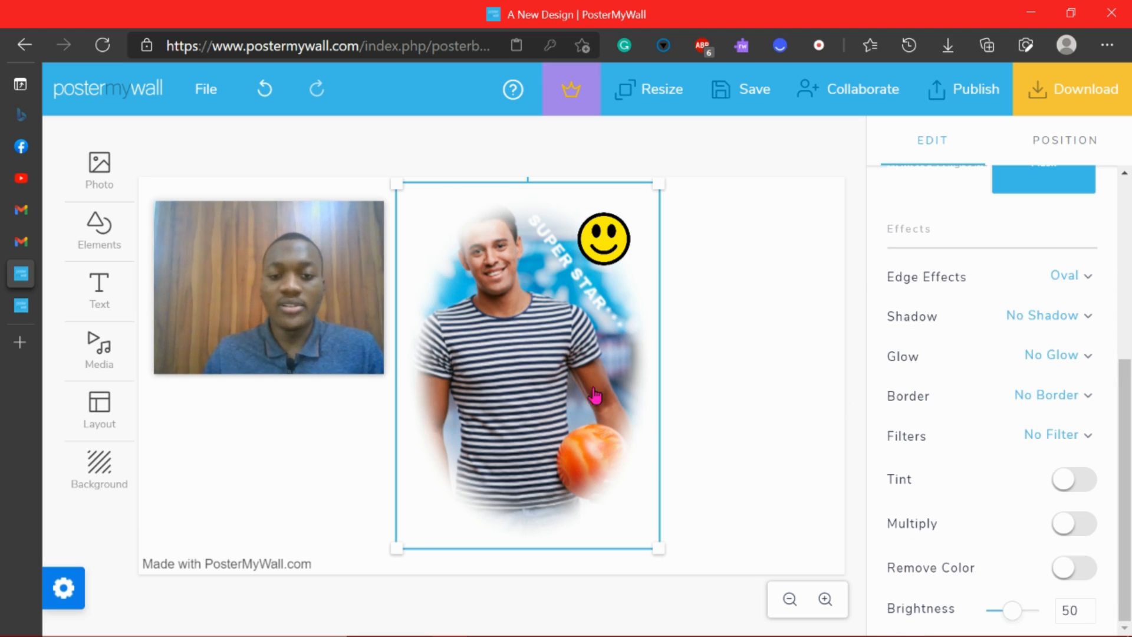
drag(540, 380, 551, 385)
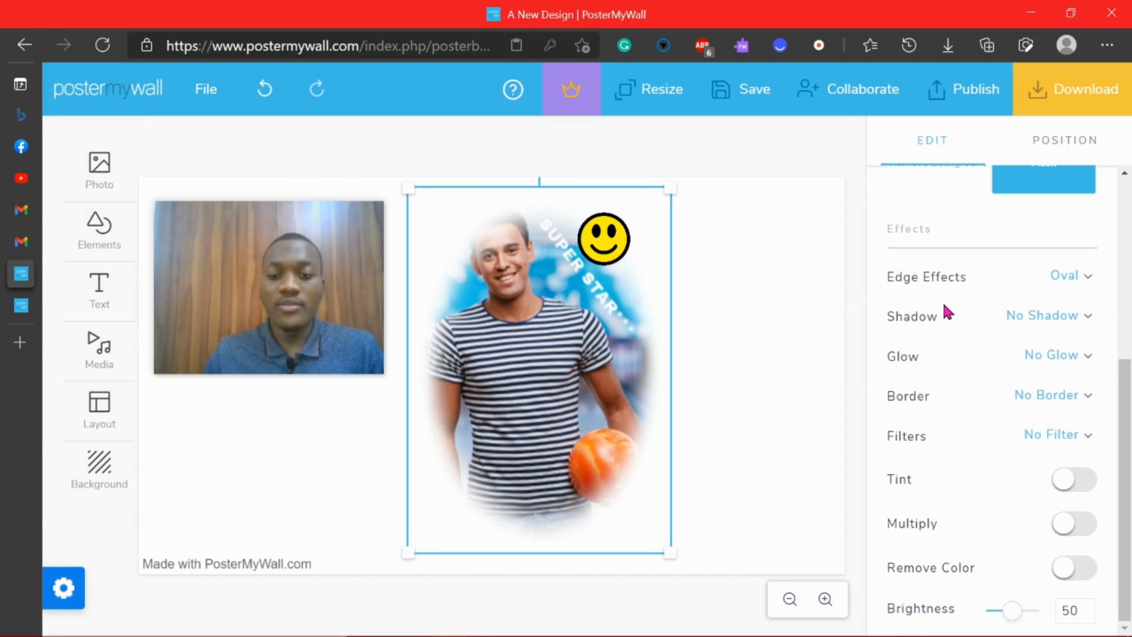
- Try the Rectangle edge effect on the man's photo, switch it to Gradient, and raise the gradient opacity to maximum
click(1084, 279)
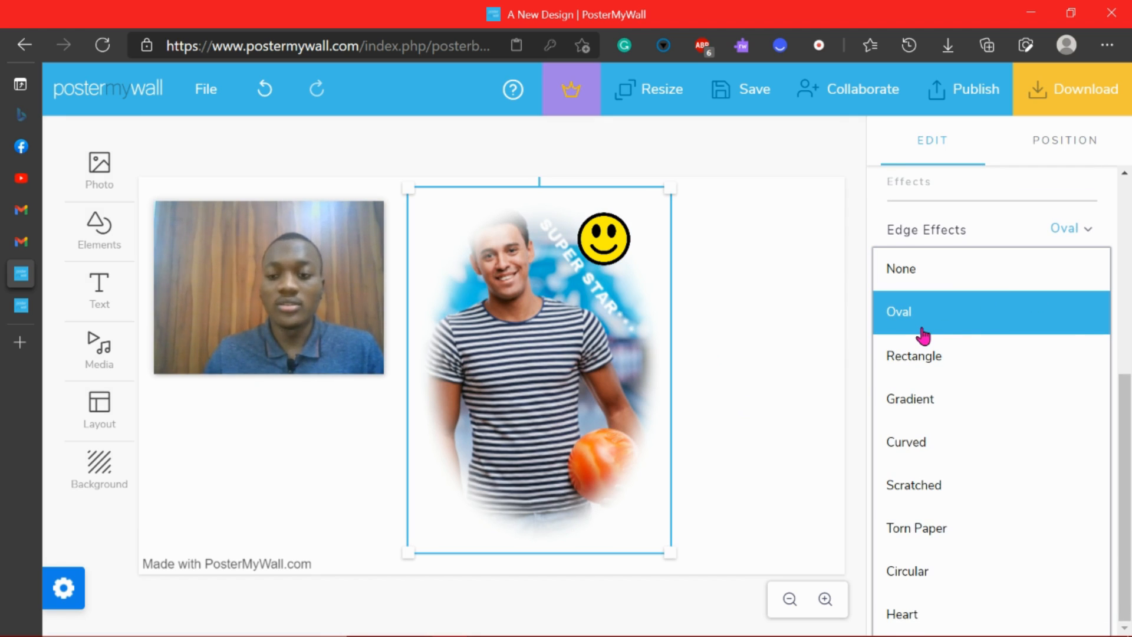
click(940, 364)
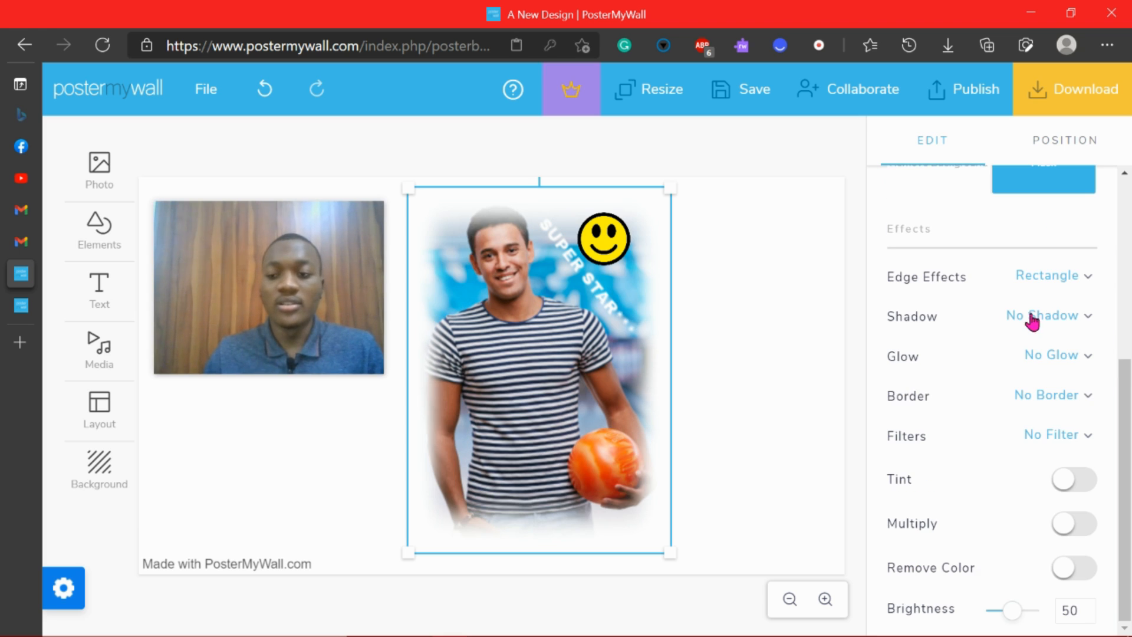
click(1083, 279)
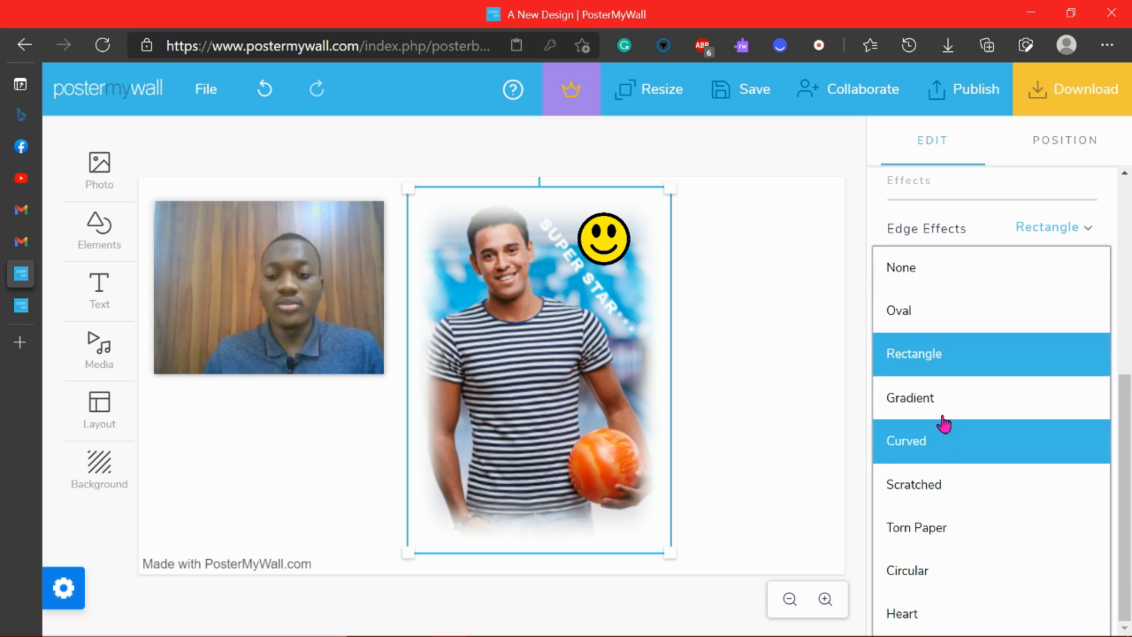
click(943, 412)
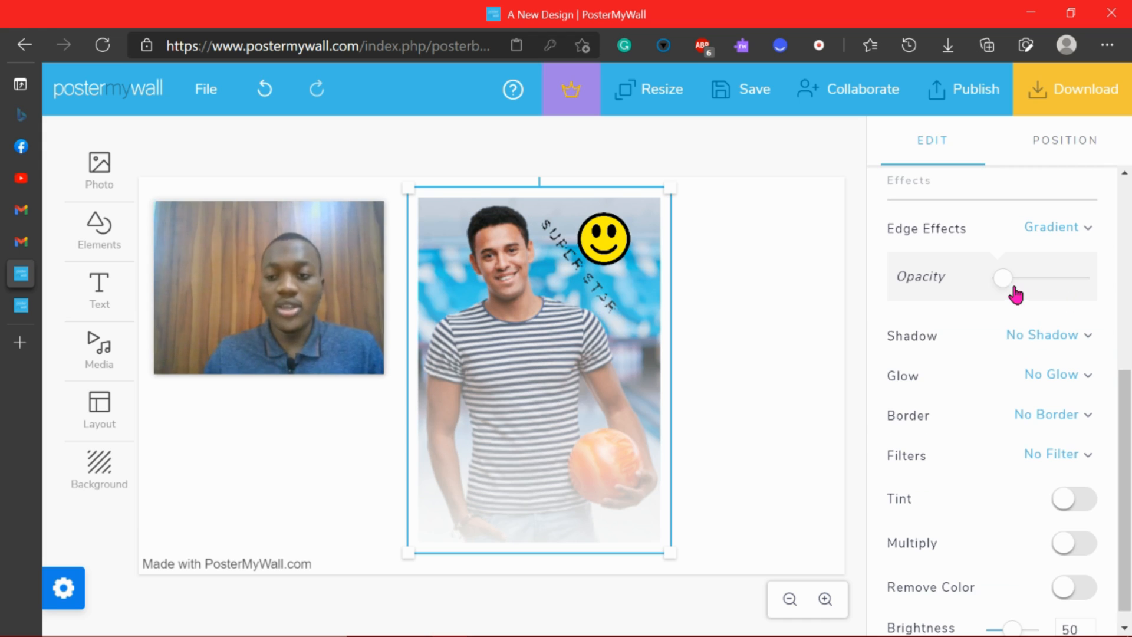
drag(1018, 288, 1102, 283)
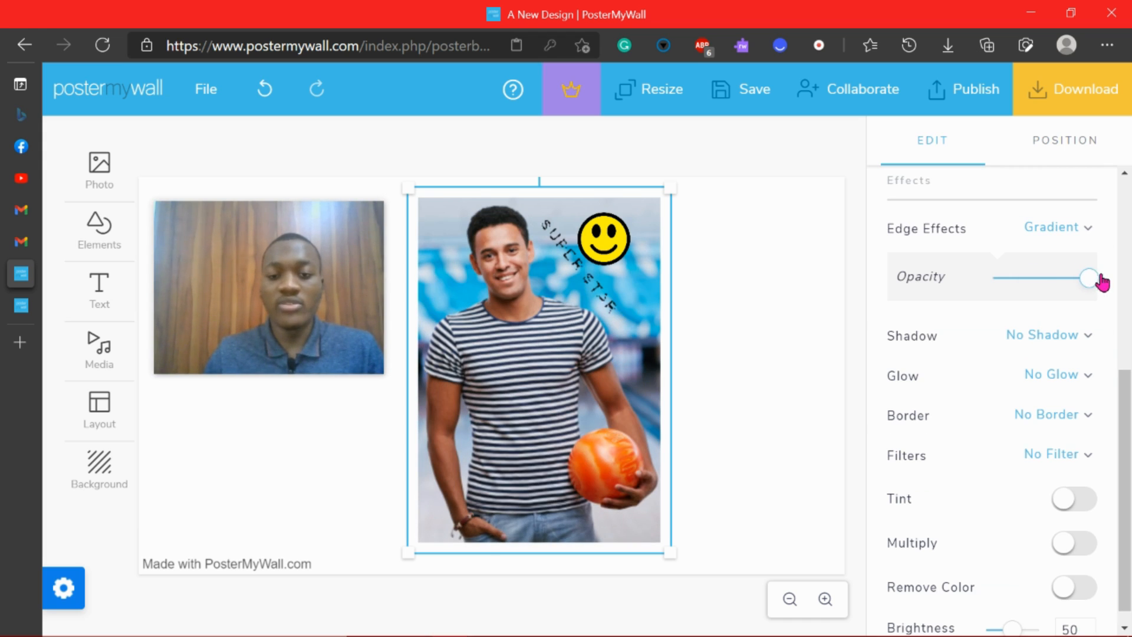
- Set the photo's edge effect to Curved, nudge the photo and the smiley over slightly, and dismiss the save reminder
click(1085, 232)
click(975, 421)
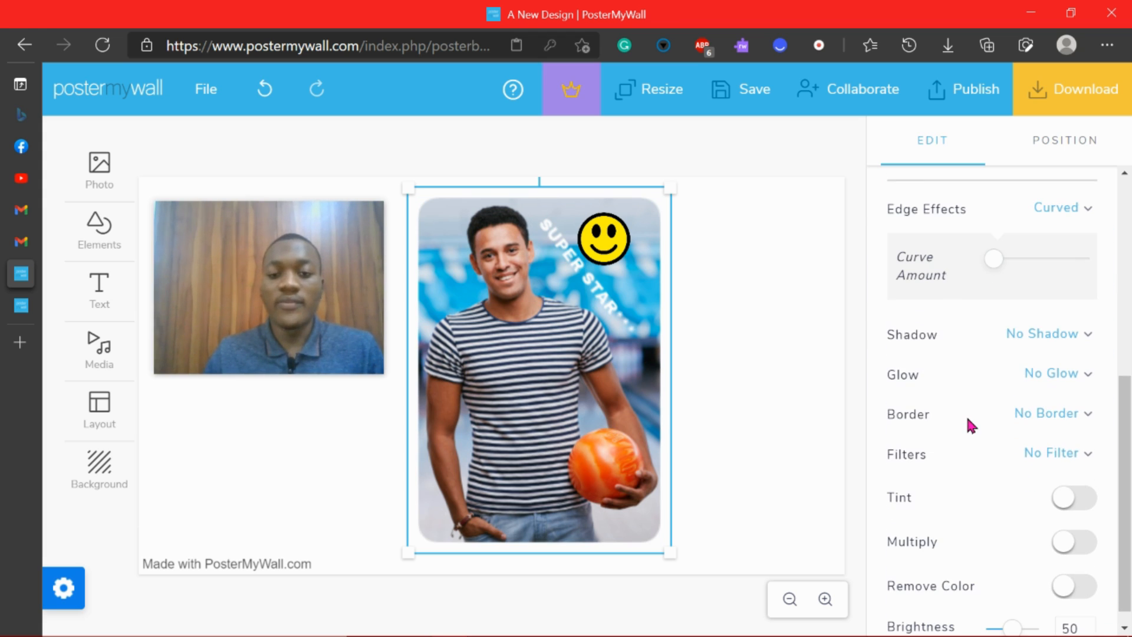
drag(650, 404, 644, 395)
drag(602, 246, 614, 250)
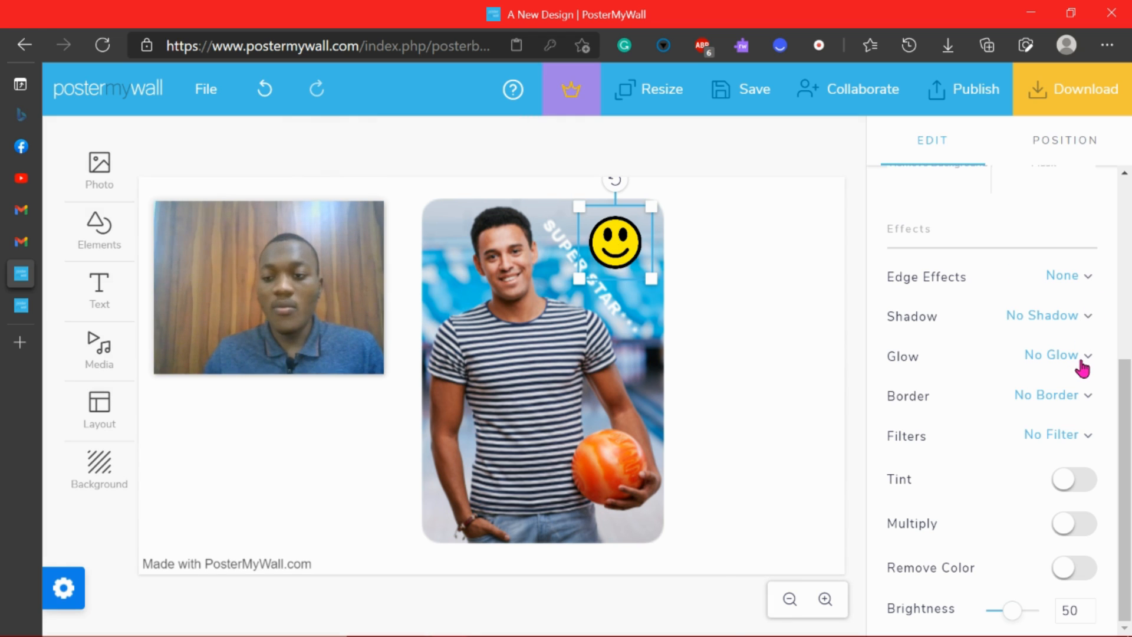
click(691, 512)
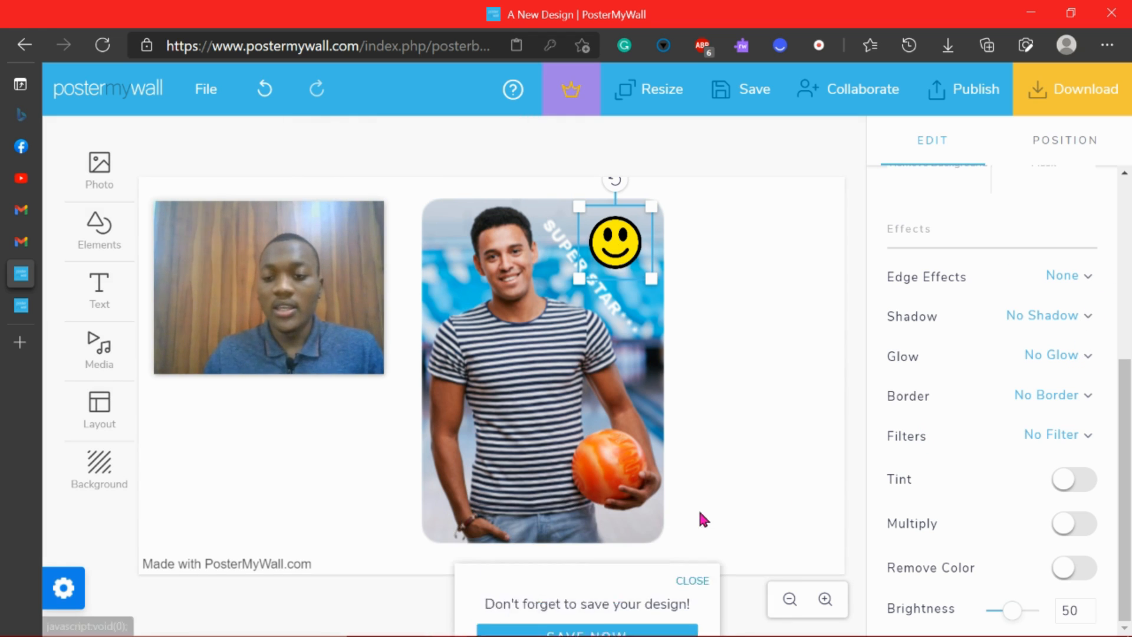
- Apply the Torn Paper edge effect to the smiley and reselect the man's photo
click(1086, 284)
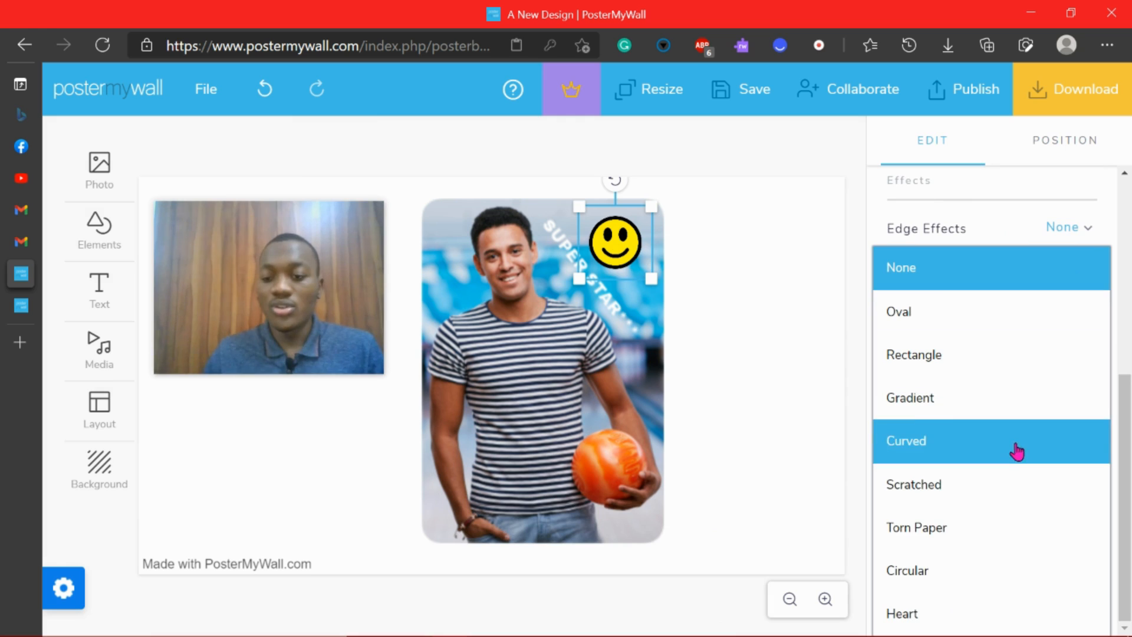
click(951, 538)
click(648, 425)
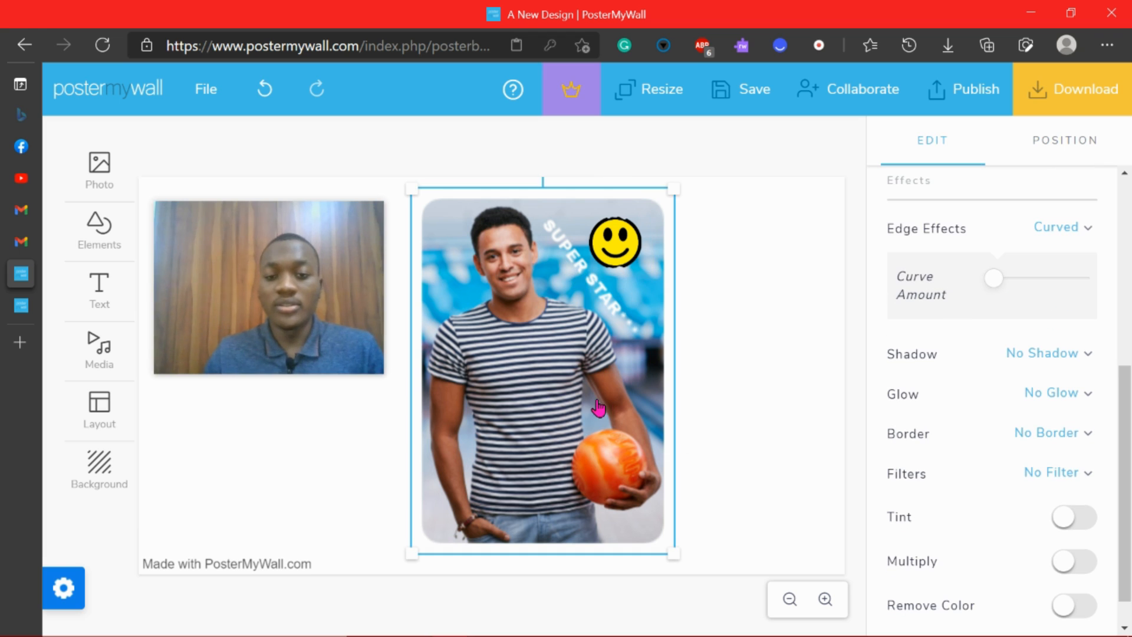
- Choose Curved again as the edge effect for the man's photo, and switch it to Scratched
click(1061, 227)
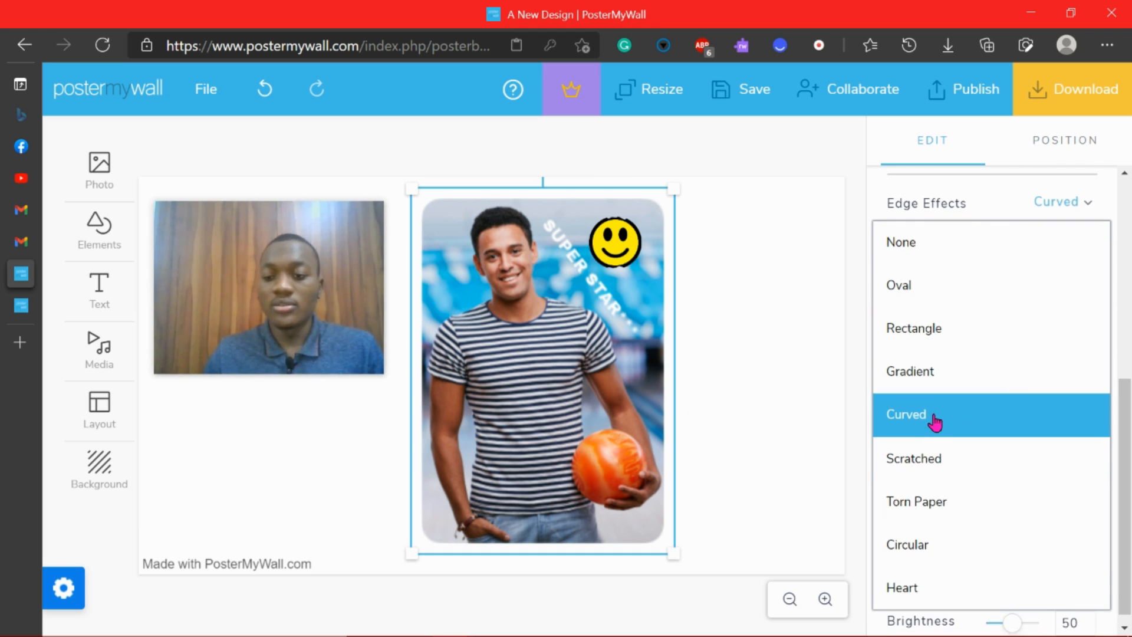
click(935, 423)
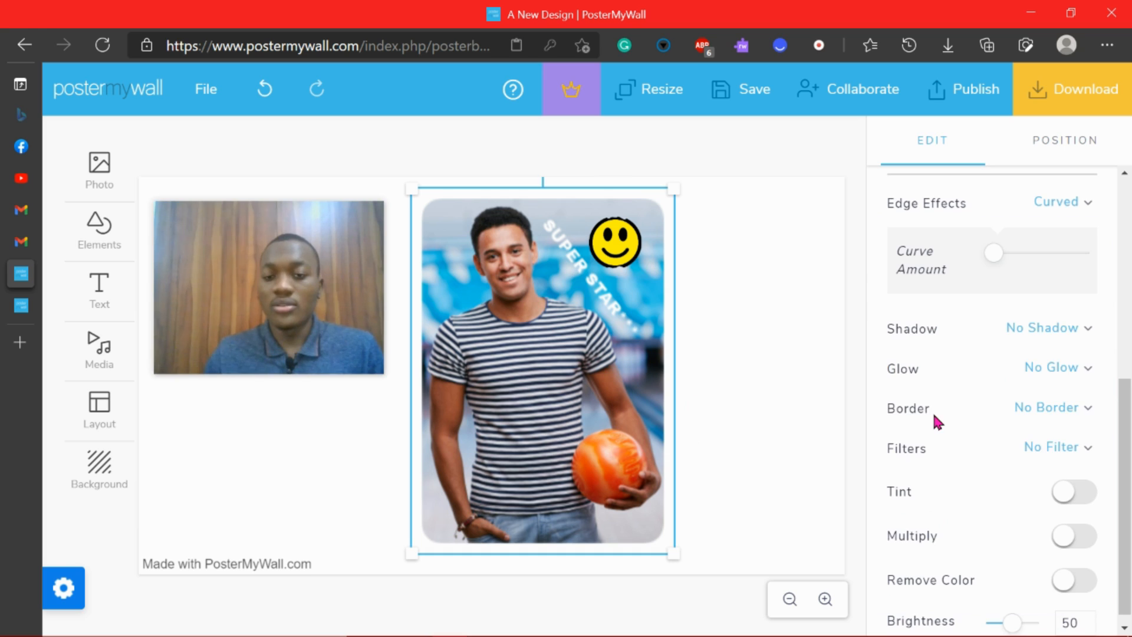
click(1071, 209)
click(924, 472)
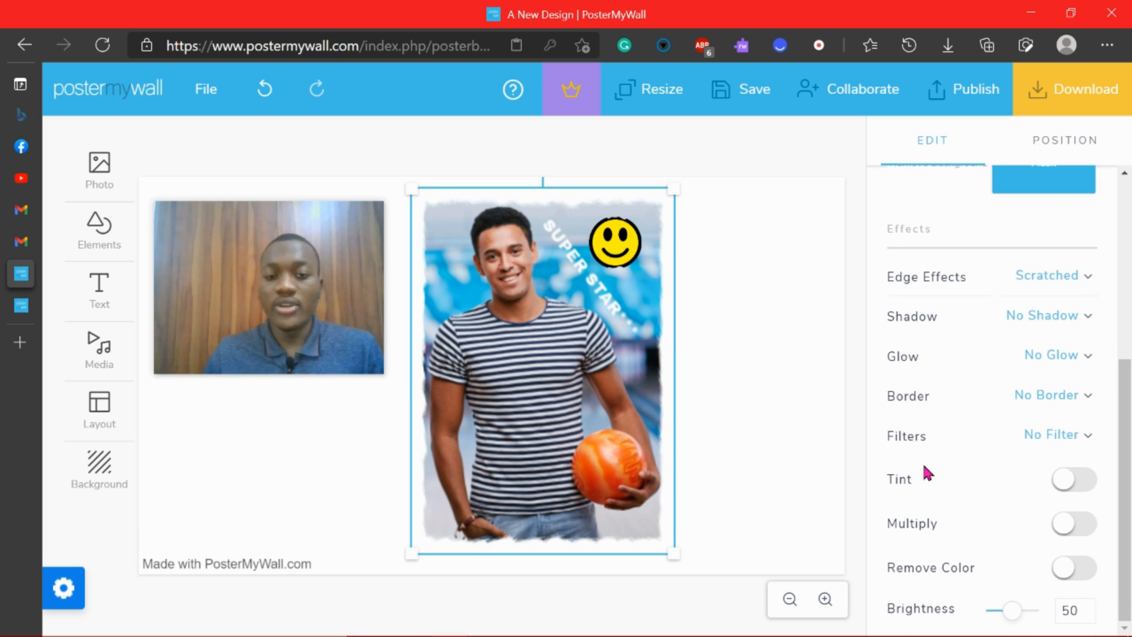
- Try the Torn Paper edge effect on the man's photo, and switch it to Circular
click(1074, 278)
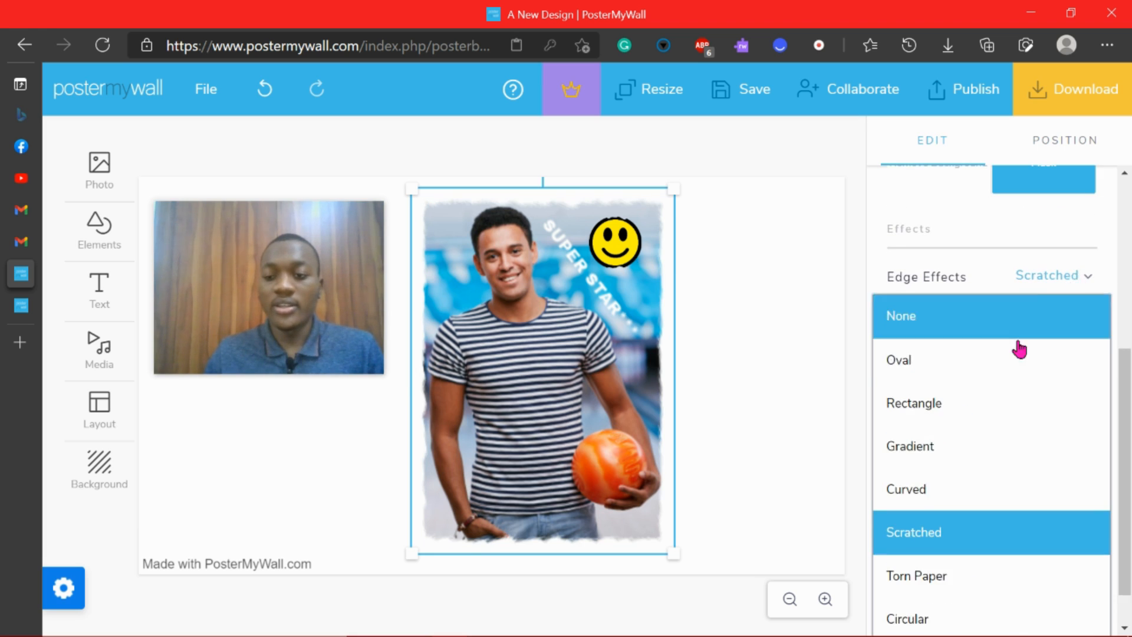
click(936, 526)
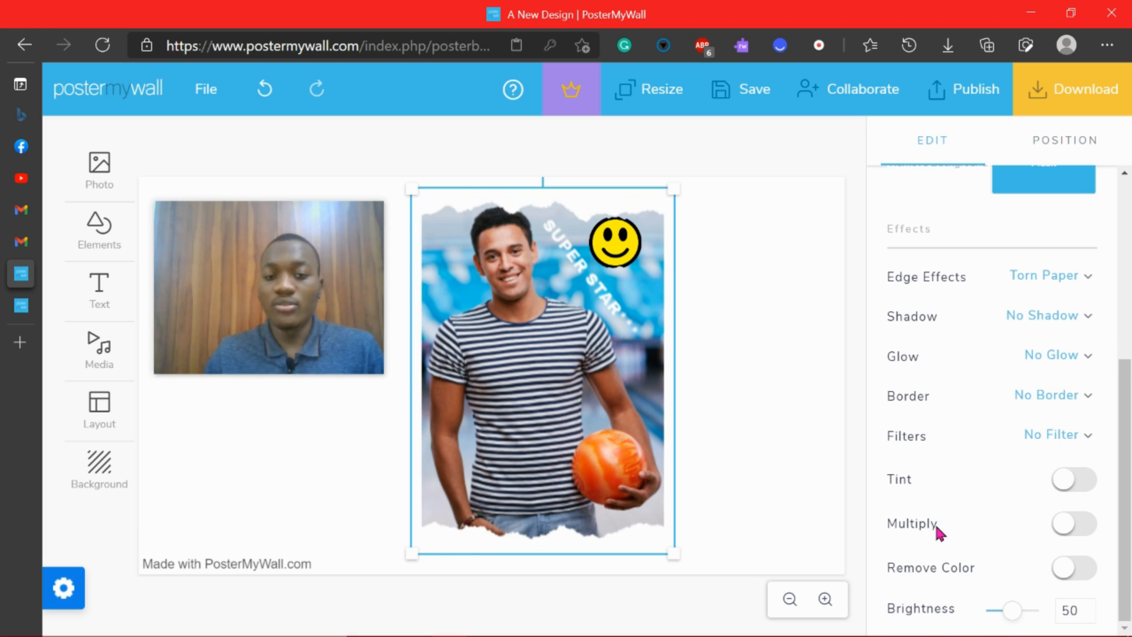
click(1085, 282)
scroll(1031, 381, down, 1)
click(950, 571)
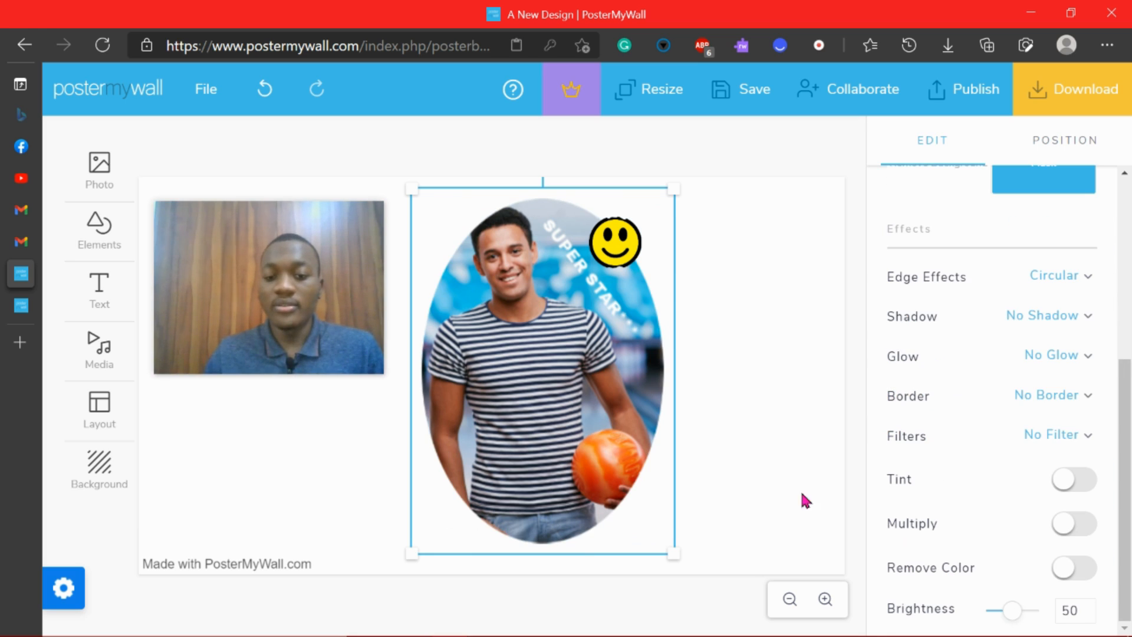
- Reset the smiley's edge effect to None and reselect the man's photo
click(615, 242)
click(1064, 277)
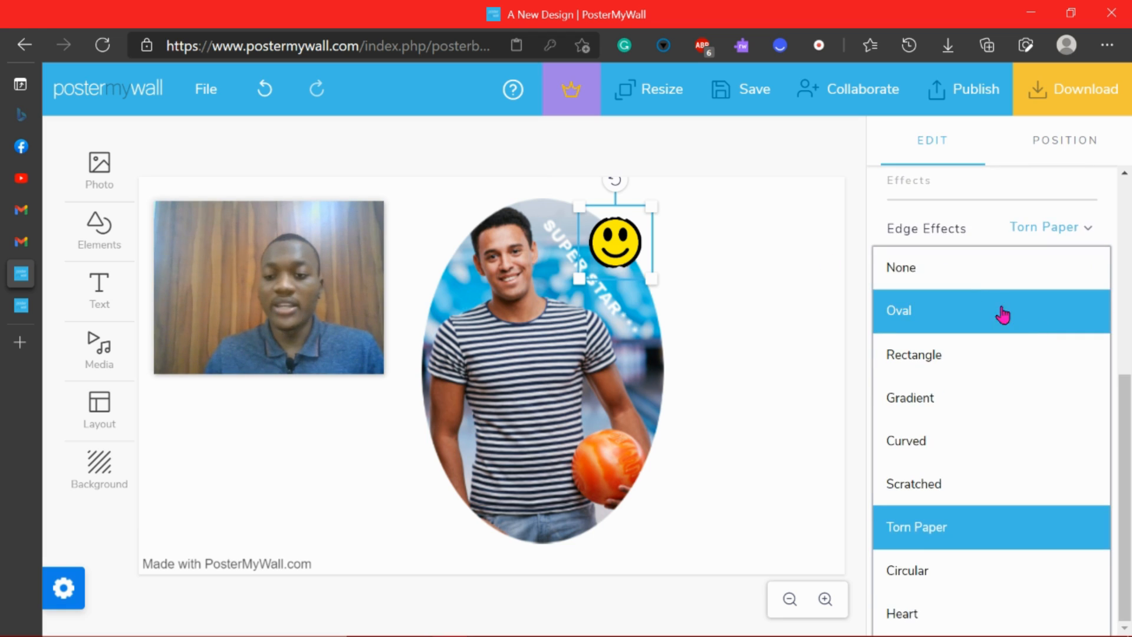
click(971, 284)
click(561, 404)
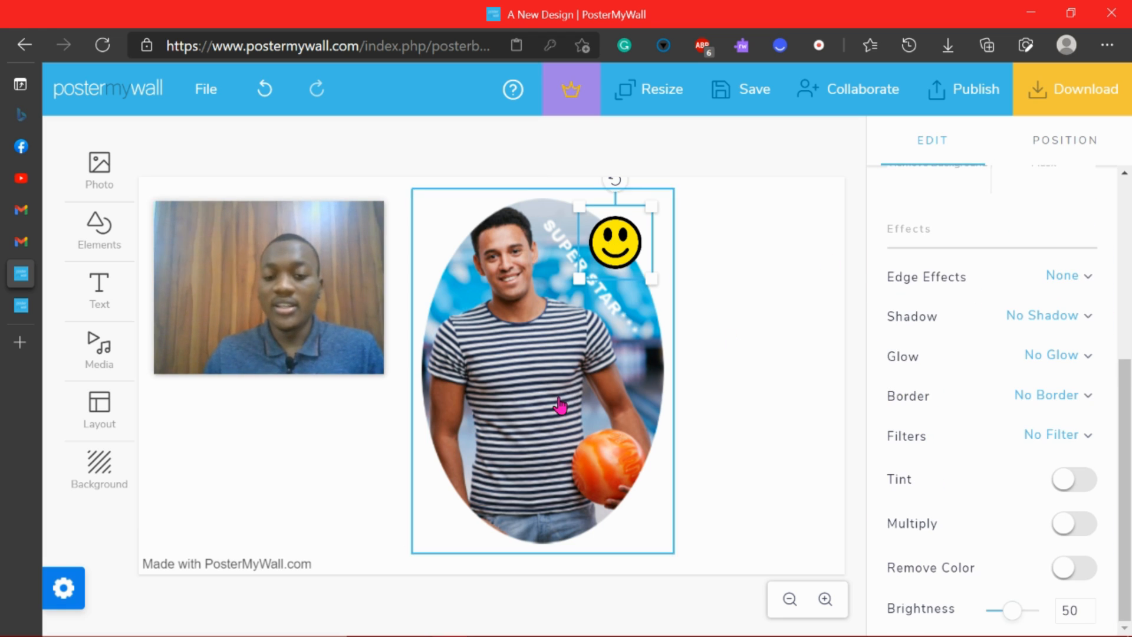
- Apply the Heart edge effect to the man's photo and move the smiley down slightly inside the heart
click(1059, 276)
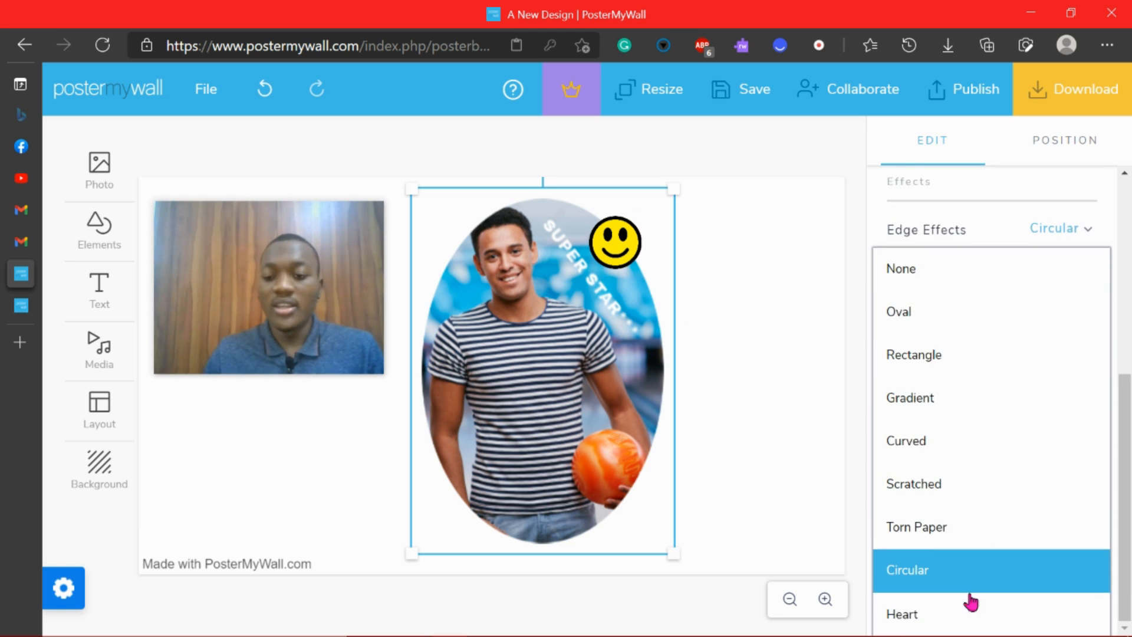
click(951, 620)
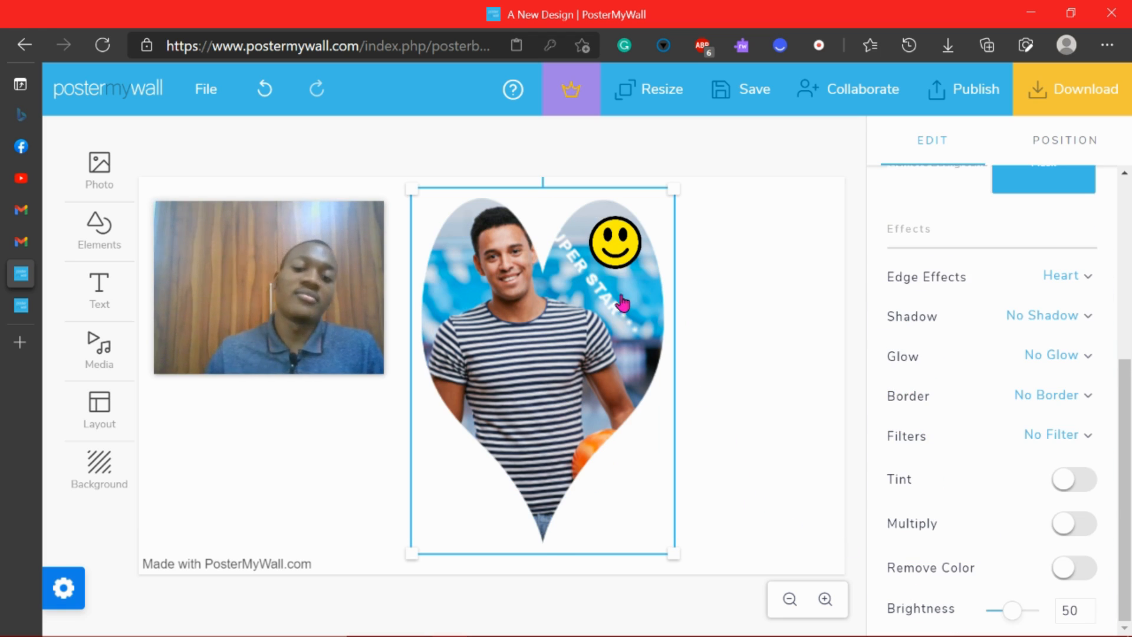
drag(614, 250, 615, 262)
click(611, 405)
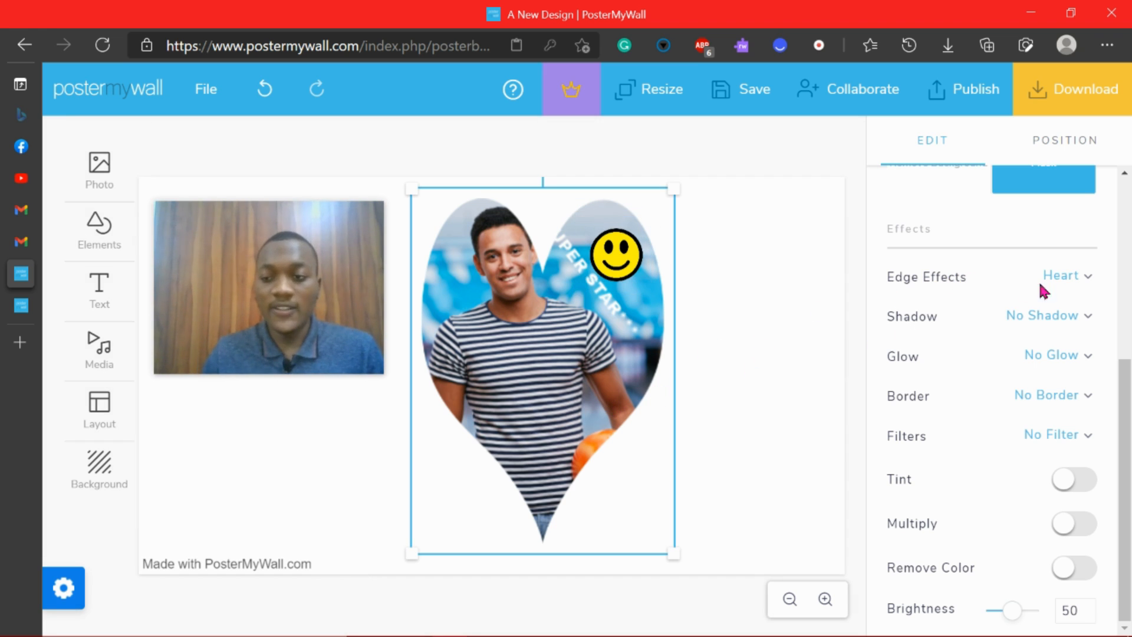
- Change the photo's edge effect from Heart to Rectangle, and try Oval once more
click(1078, 277)
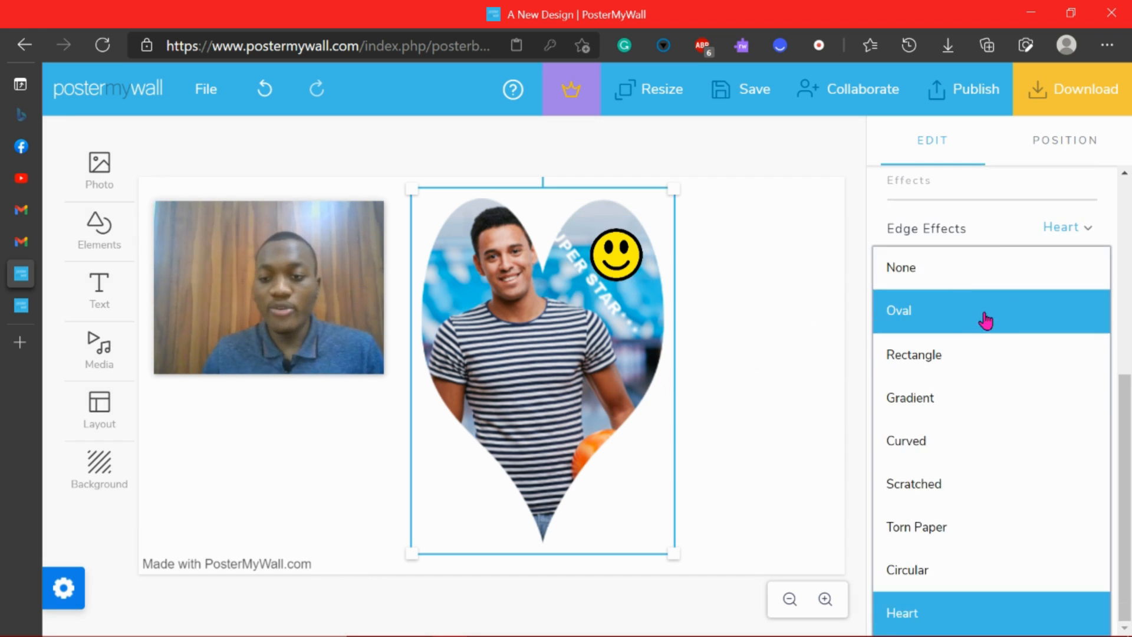
click(947, 356)
click(1048, 277)
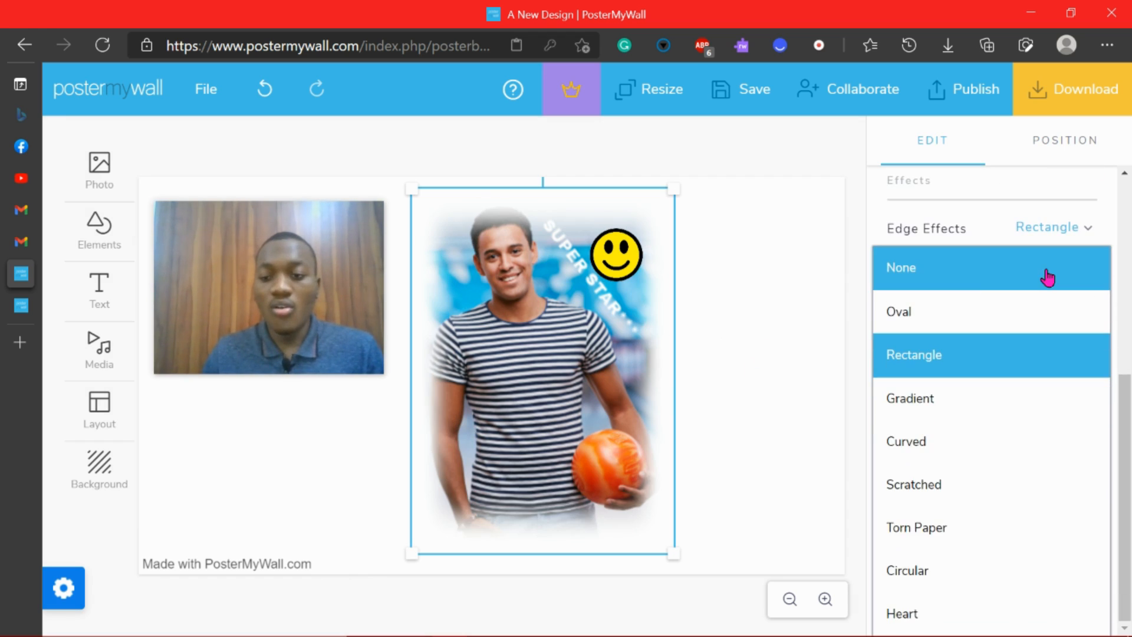
click(940, 316)
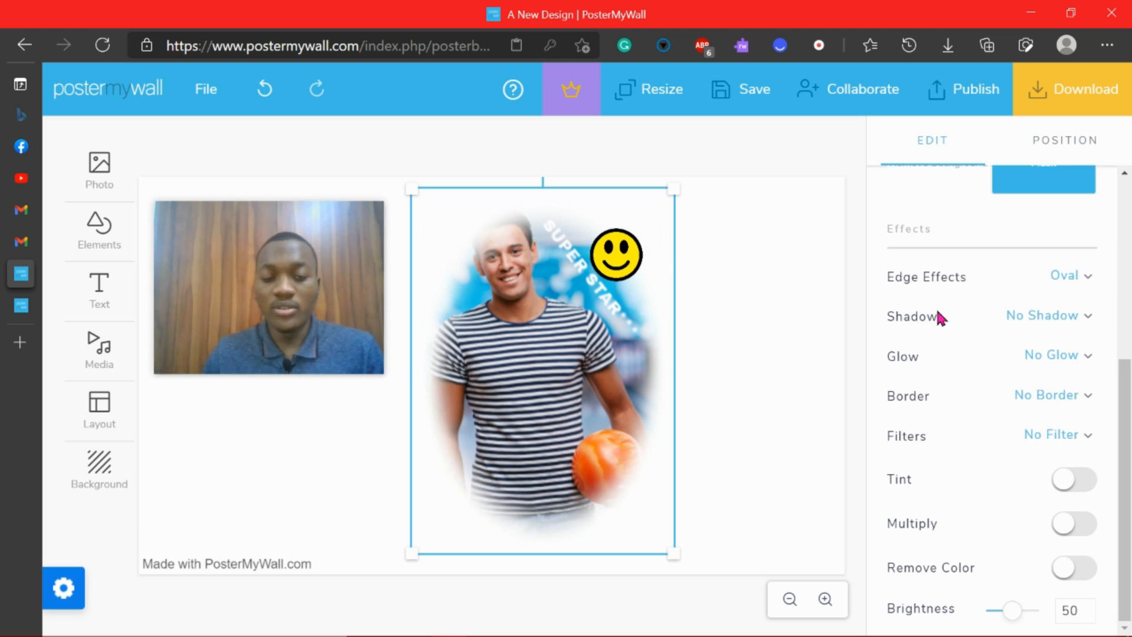
- Shrink the man's photo slightly from its lower corner and set its edge effect to Rectangle
mouse_move(673, 553)
mouse_down()
mouse_move(677, 565)
mouse_move(671, 548)
mouse_up()
click(1055, 274)
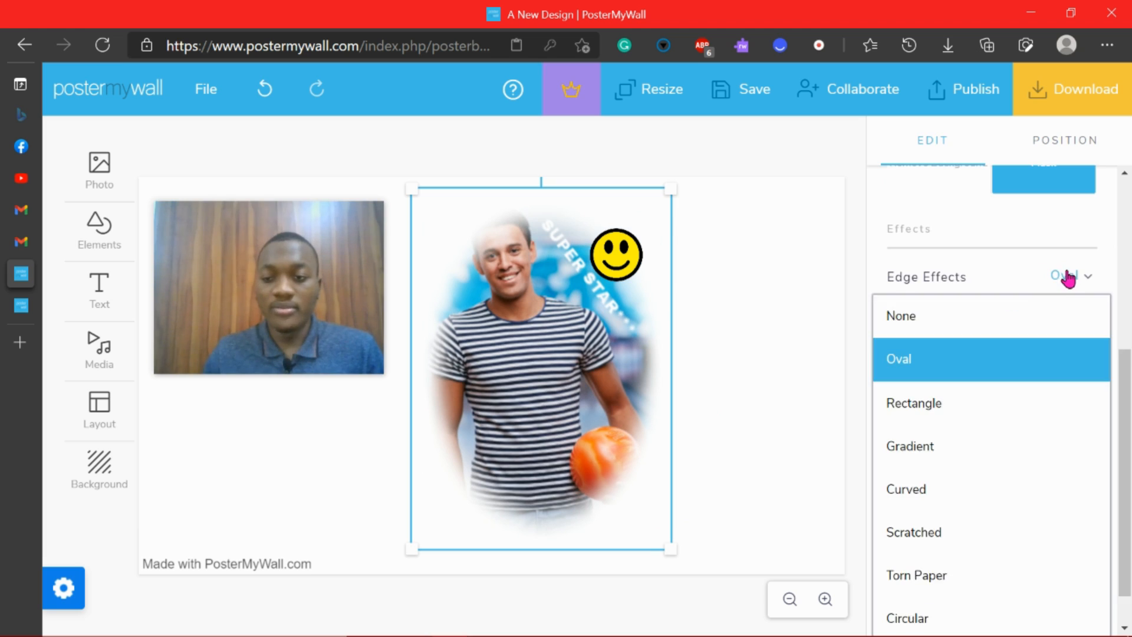
click(953, 365)
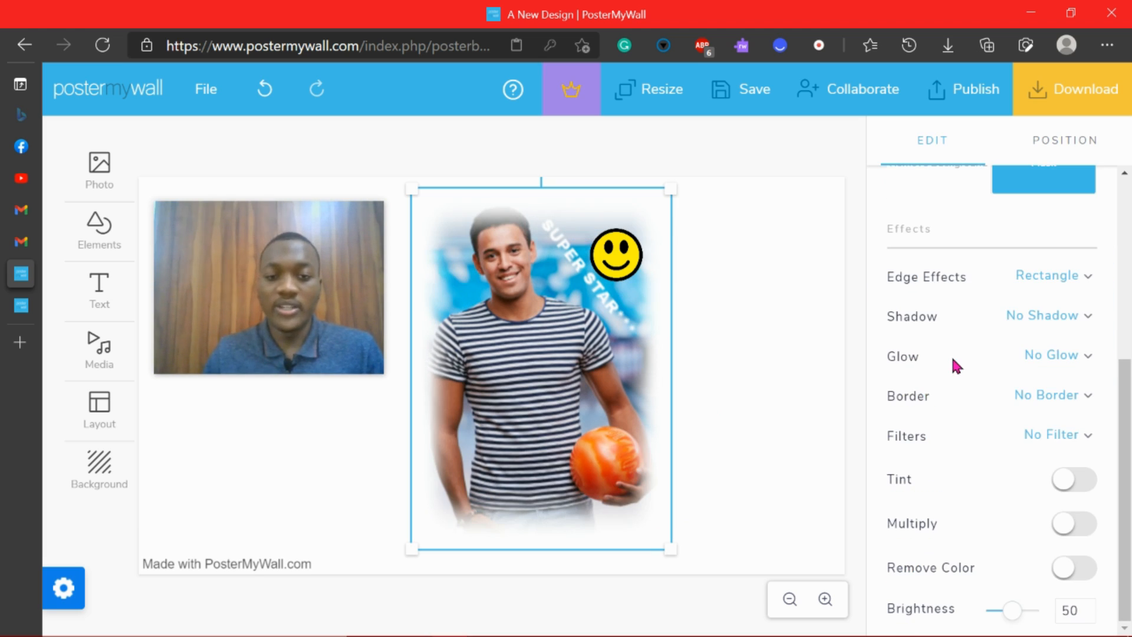
- Shrink the smiley slightly and reposition it beside the diagonal text, a little higher on the photo
click(773, 381)
drag(629, 260, 648, 276)
click(671, 300)
click(635, 263)
- Try Light Shadow and Strong Shadow on the man's photo
click(627, 330)
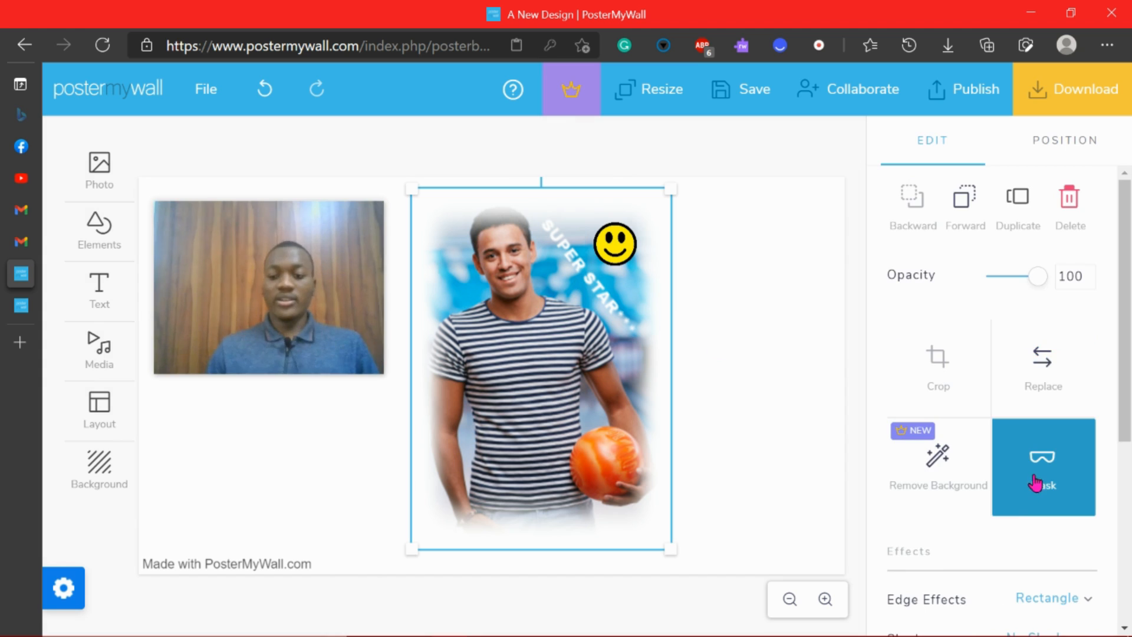
scroll(1010, 507, down, 5)
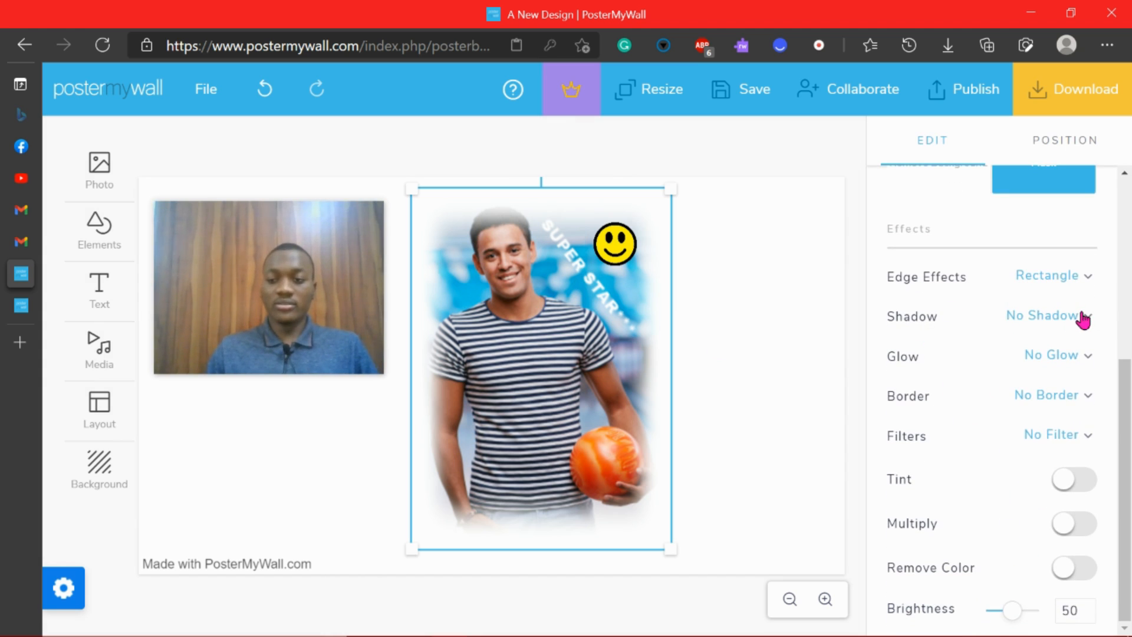
click(1080, 317)
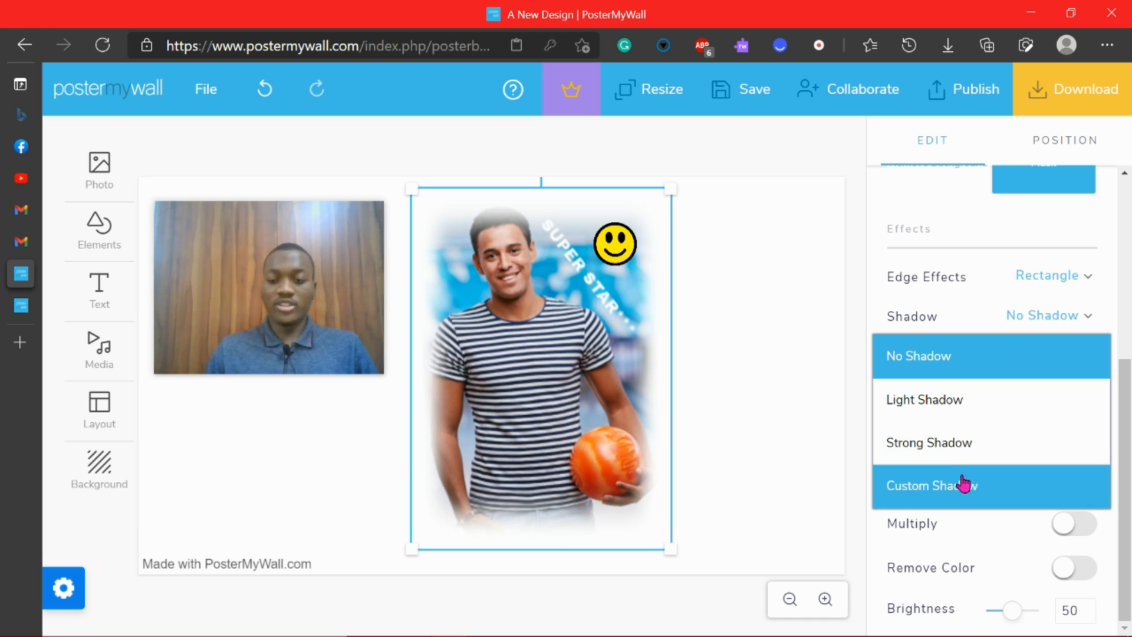
click(946, 412)
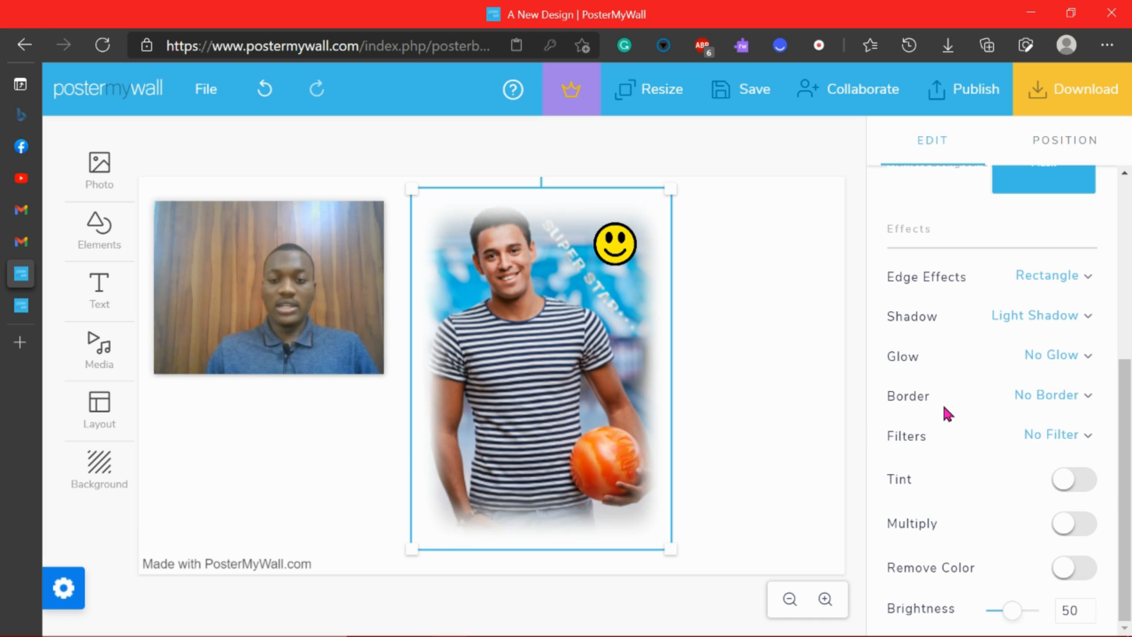
click(1078, 319)
click(993, 446)
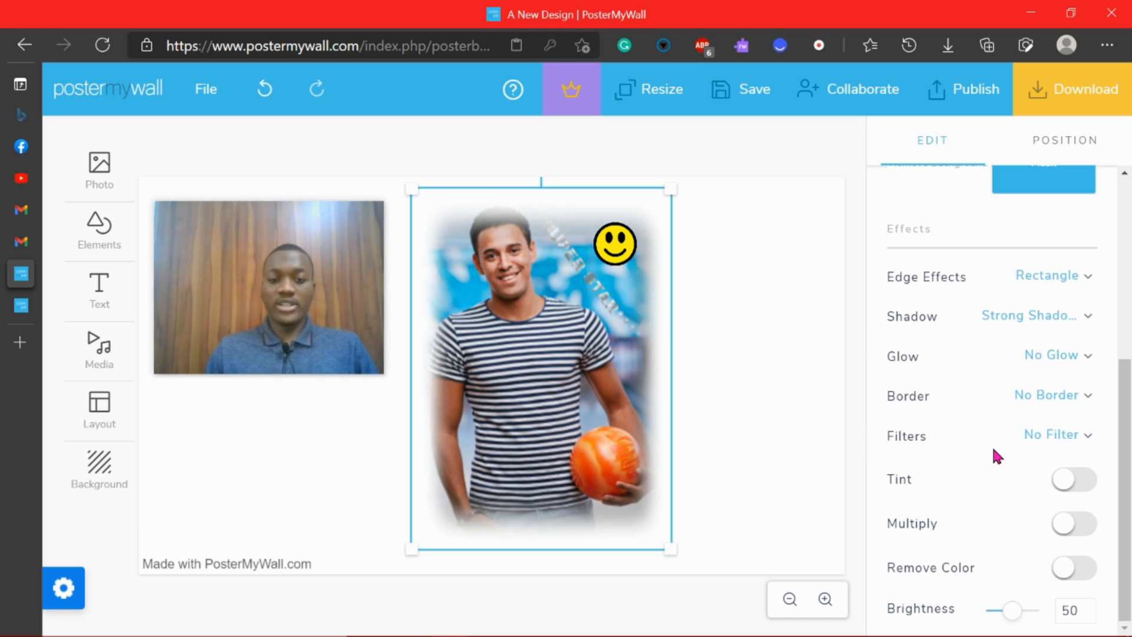
- Give the man's photo a Custom Shadow in blue 4999ad with an opacity of 8
click(1063, 321)
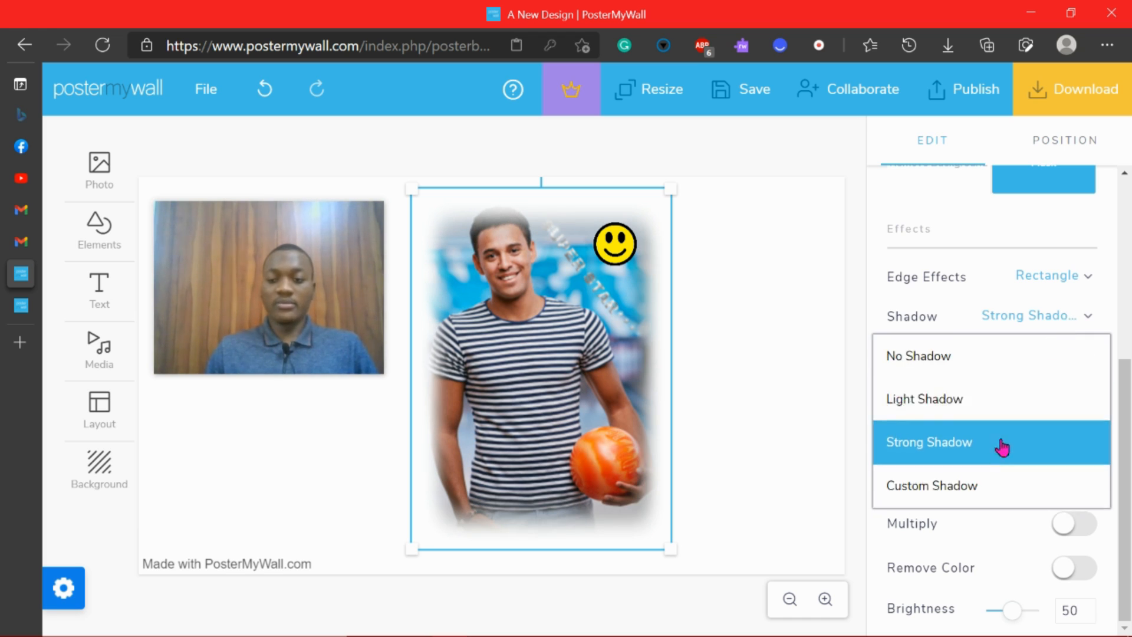
click(980, 485)
click(1059, 370)
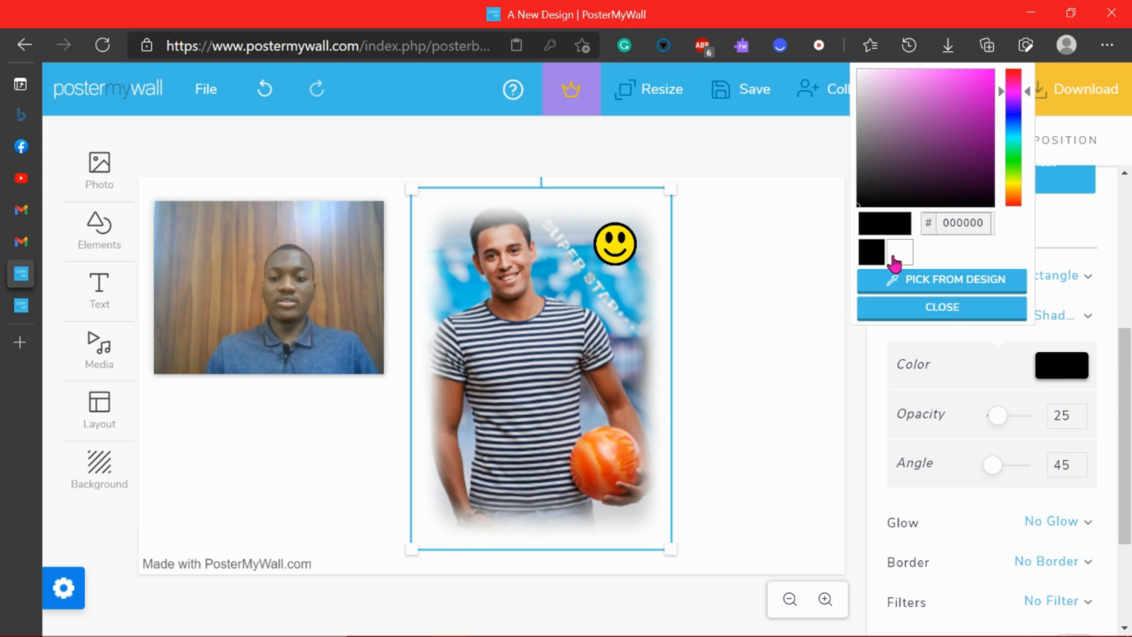
drag(961, 133, 964, 154)
drag(1015, 113, 1016, 137)
click(938, 113)
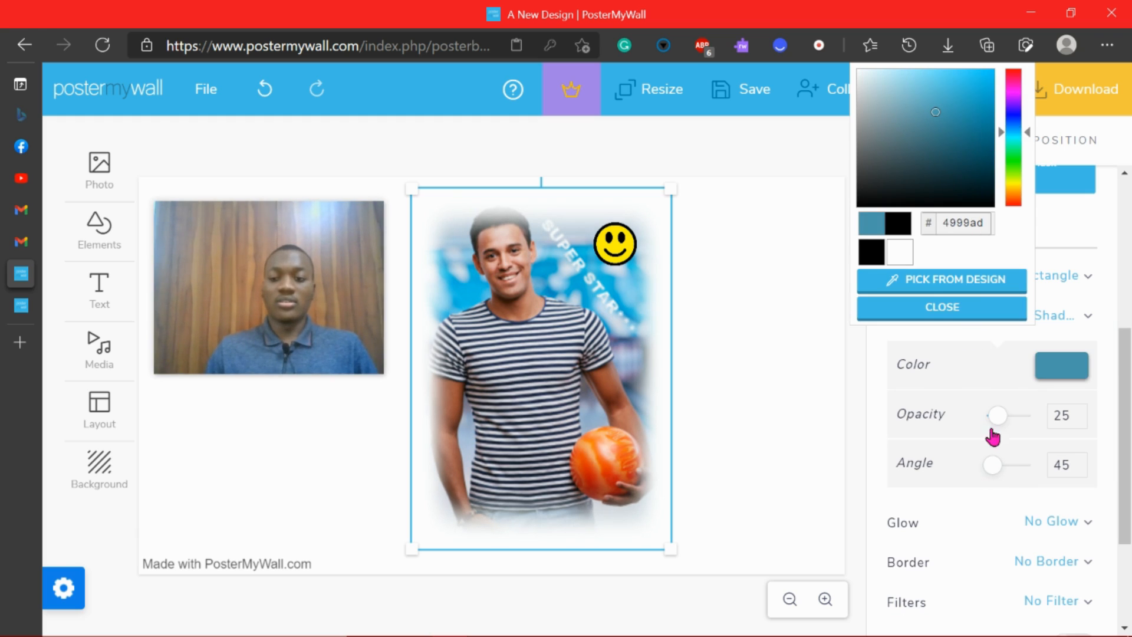
mouse_move(998, 476)
mouse_down()
mouse_move(1020, 473)
mouse_move(993, 466)
mouse_up()
mouse_move(1002, 418)
mouse_down()
mouse_move(1040, 422)
mouse_move(990, 425)
mouse_up()
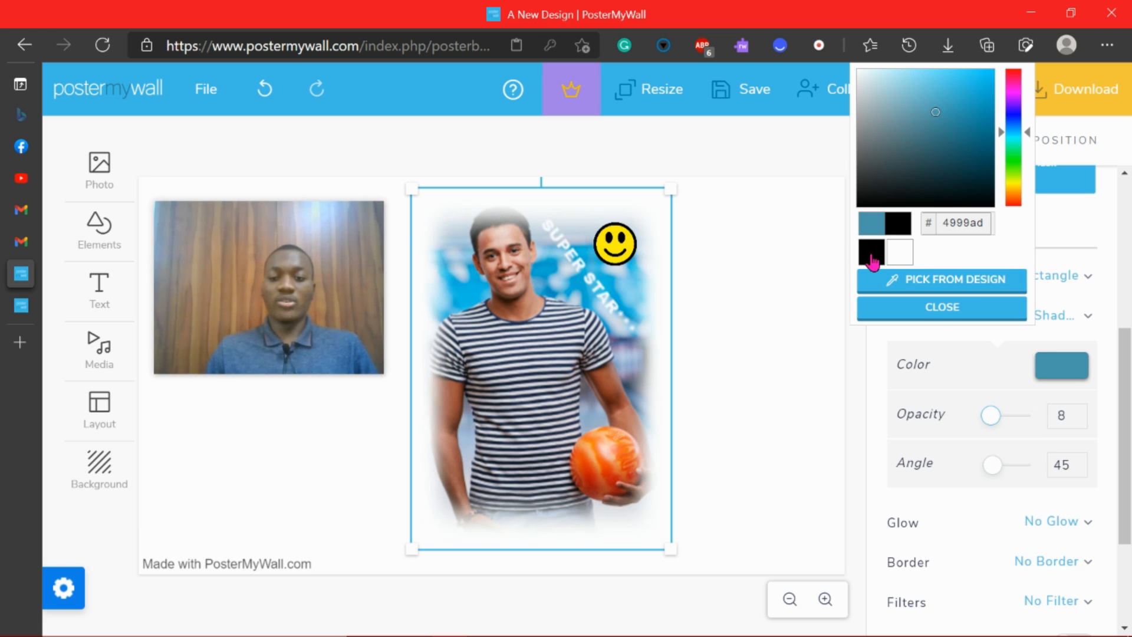
- Make the photo's custom shadow black at 100 opacity, then recolor it red fc0a12
click(872, 255)
drag(998, 422, 1030, 429)
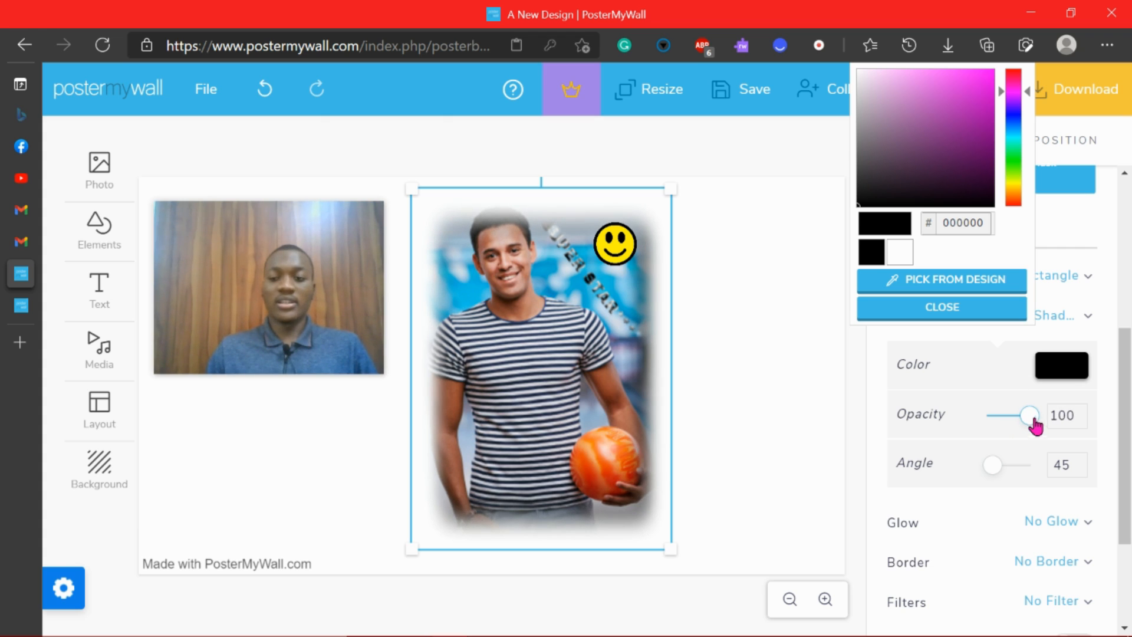
click(1012, 83)
mouse_move(981, 104)
mouse_down()
mouse_move(990, 71)
mouse_move(1017, 74)
mouse_up()
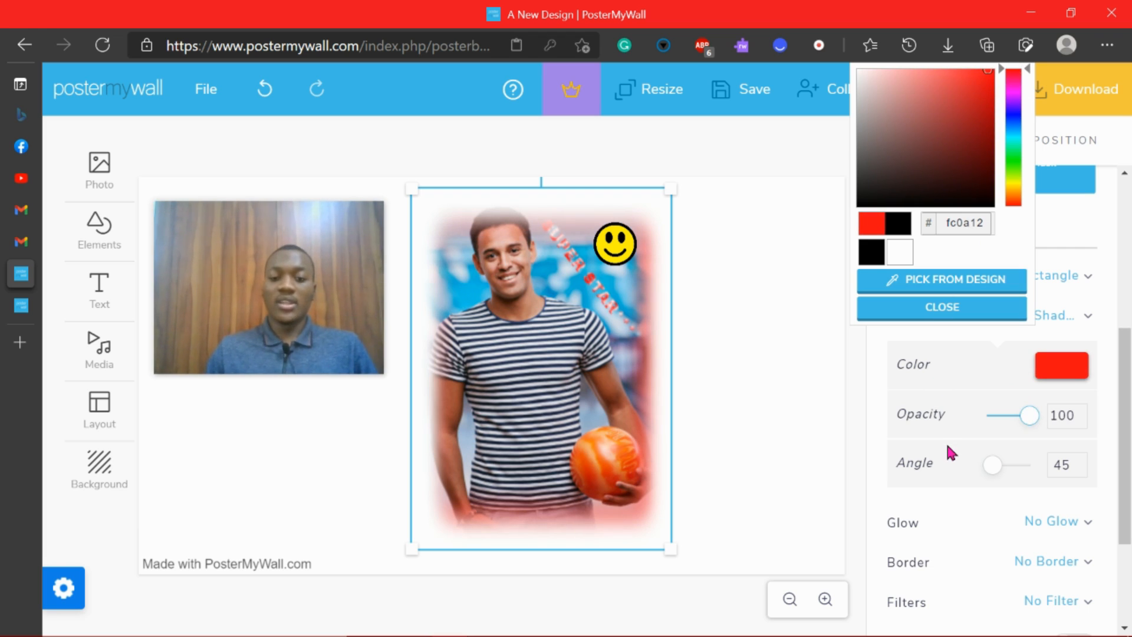
- Change the photo's custom shadow color to yellow e8fc0a and set its angle to 285
drag(1015, 171, 1014, 178)
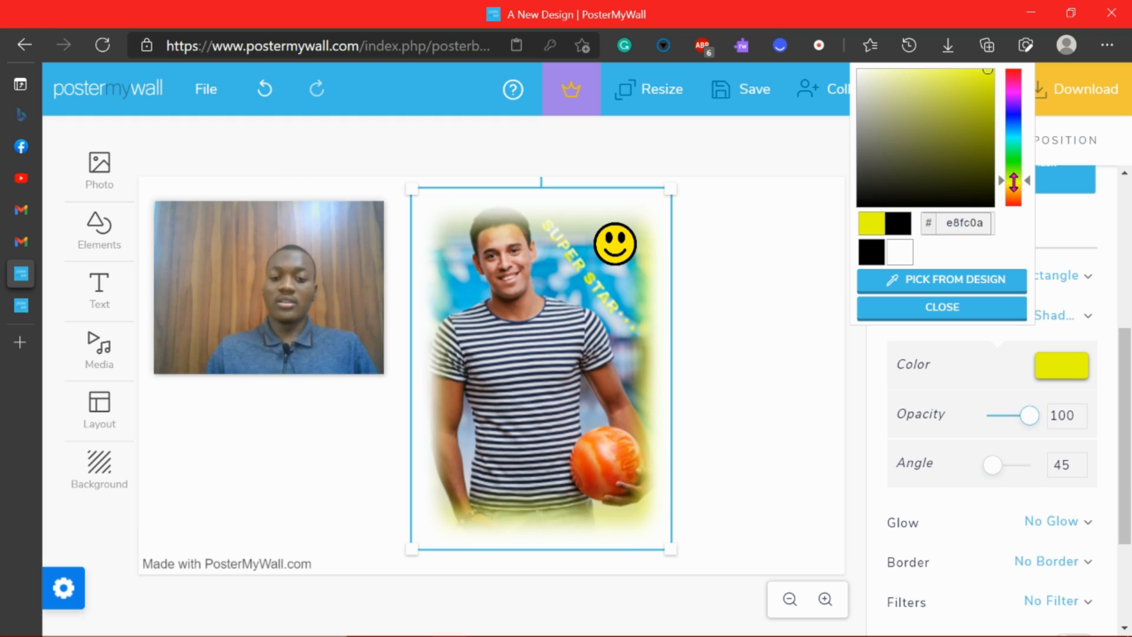
drag(993, 466, 1024, 464)
click(756, 408)
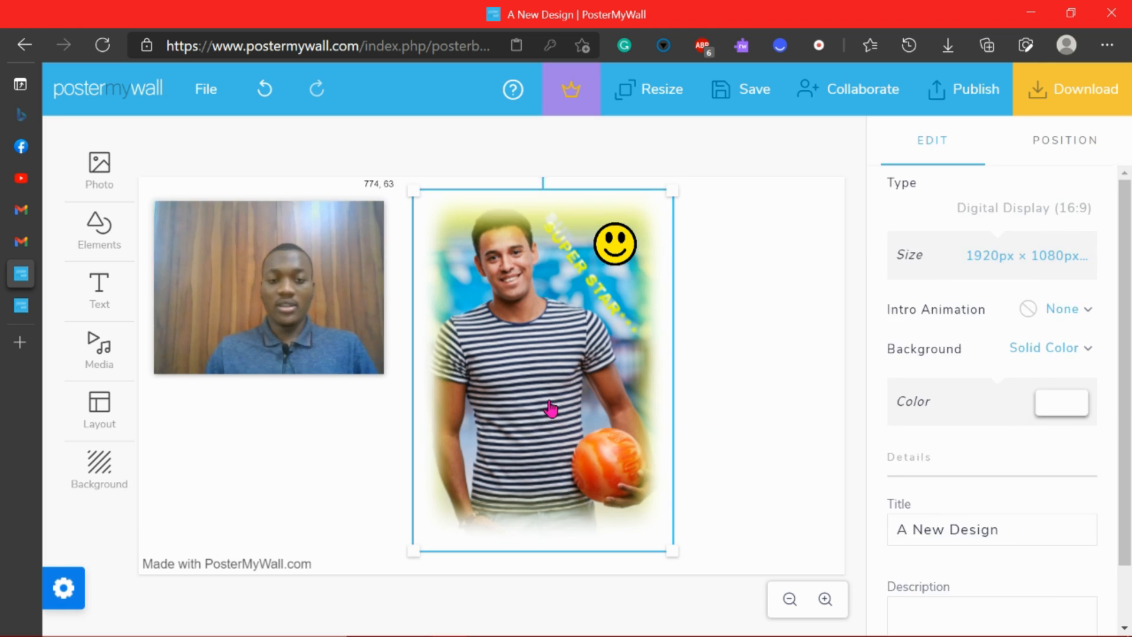
- Shift the man's photo and the smiley slightly to the right and down on the canvas
click(550, 408)
click(615, 246)
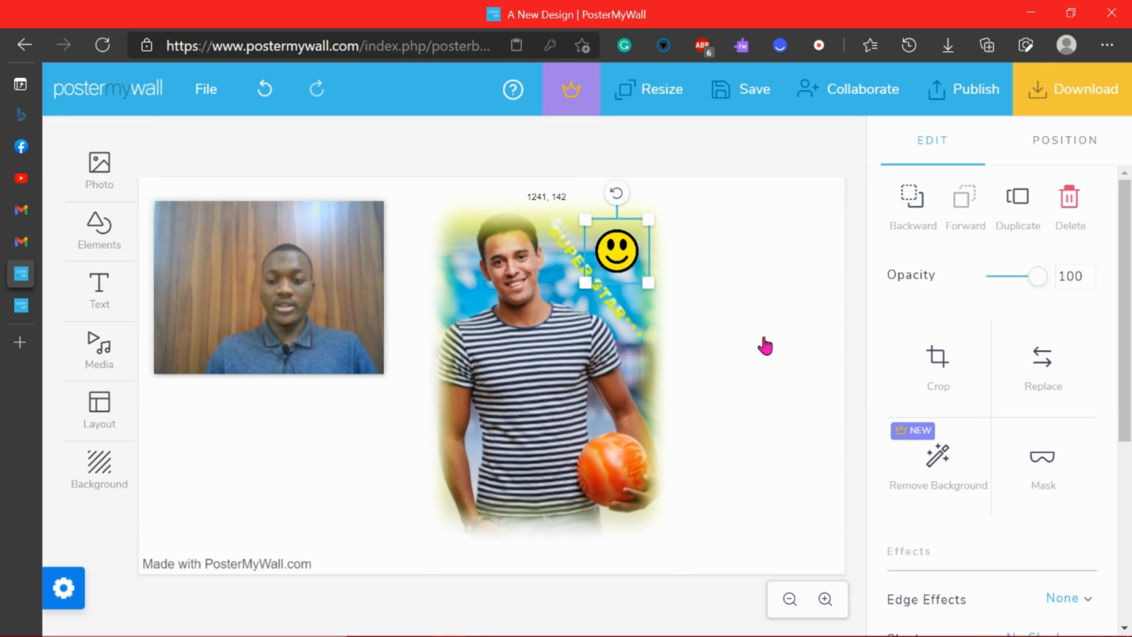
- Apply a Light Glow to the smiley and set the glow color to black
scroll(1041, 434, down, 5)
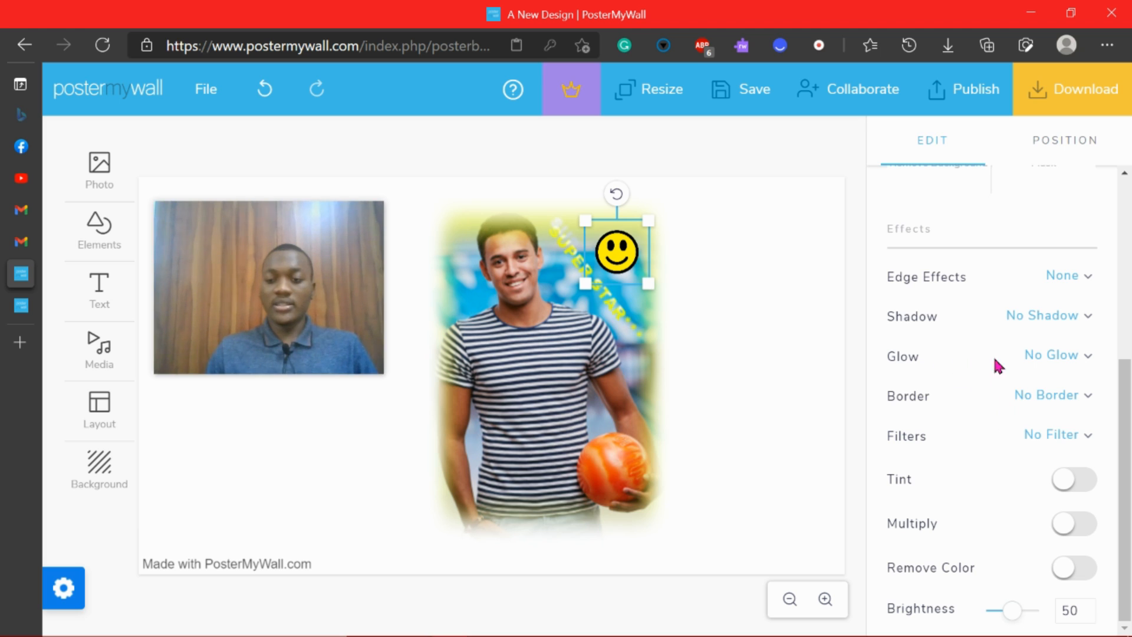
click(1086, 357)
click(1085, 387)
click(1075, 362)
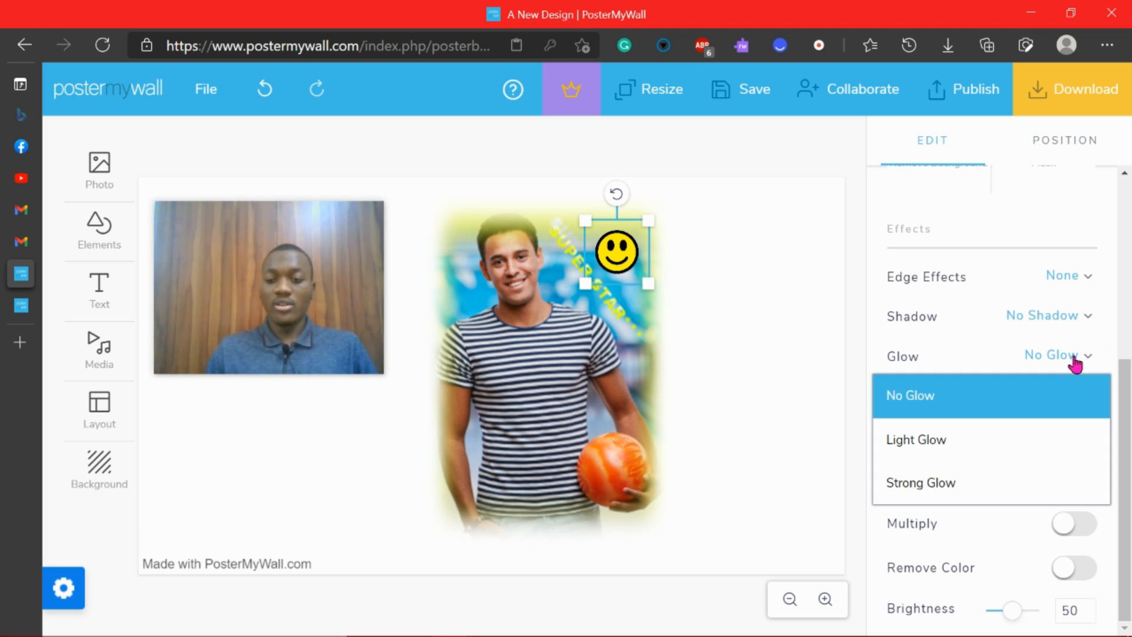
click(1075, 362)
click(1073, 322)
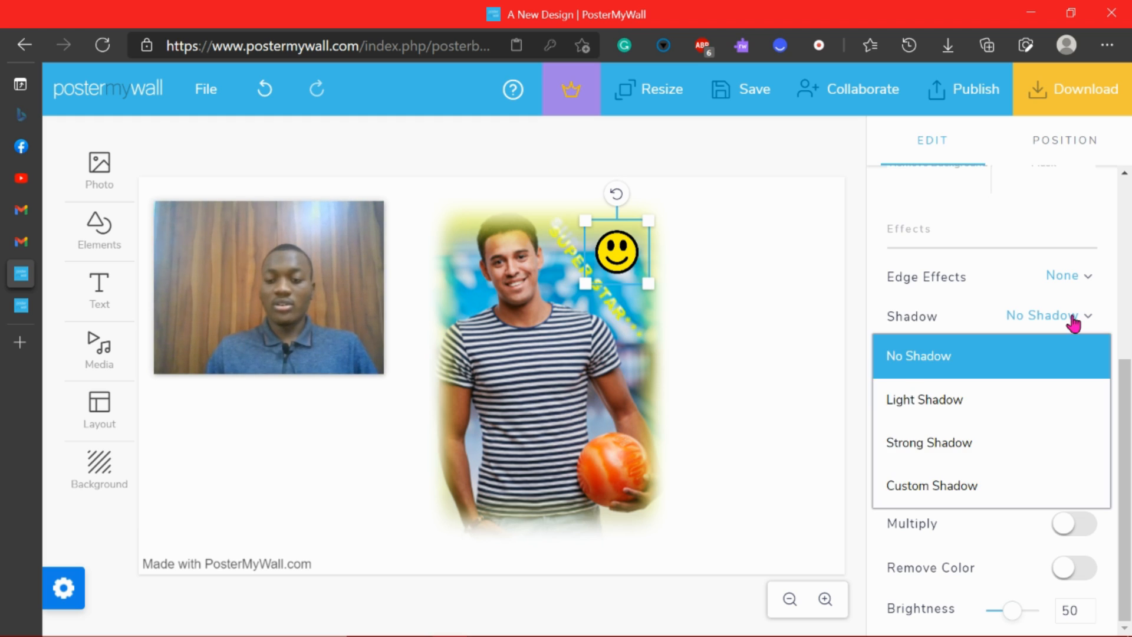
click(1073, 322)
click(1075, 357)
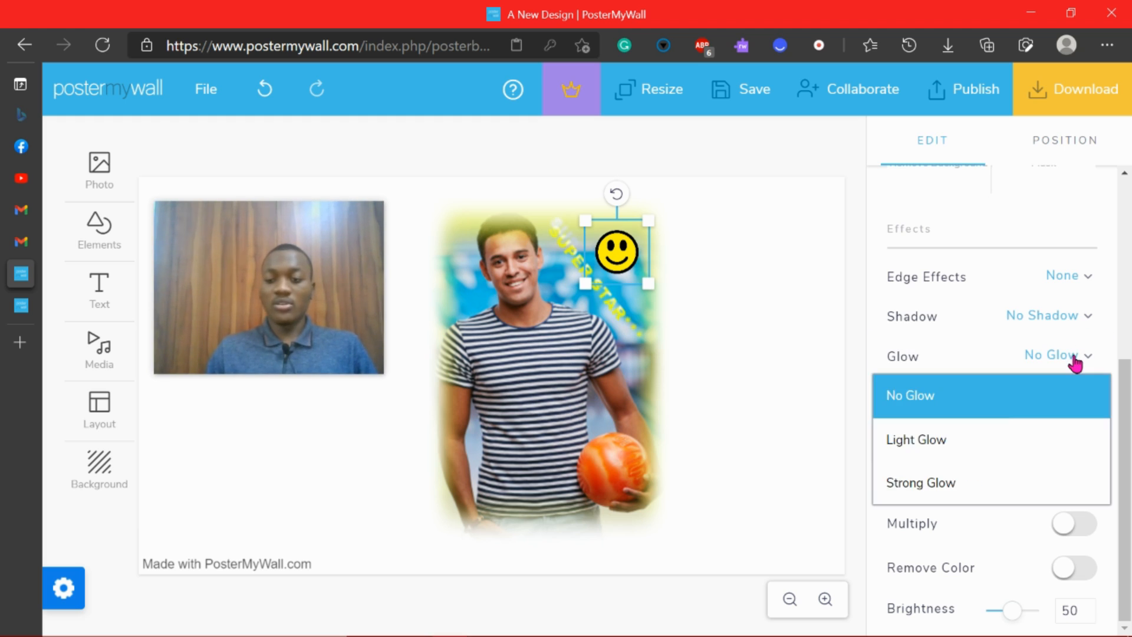
click(961, 454)
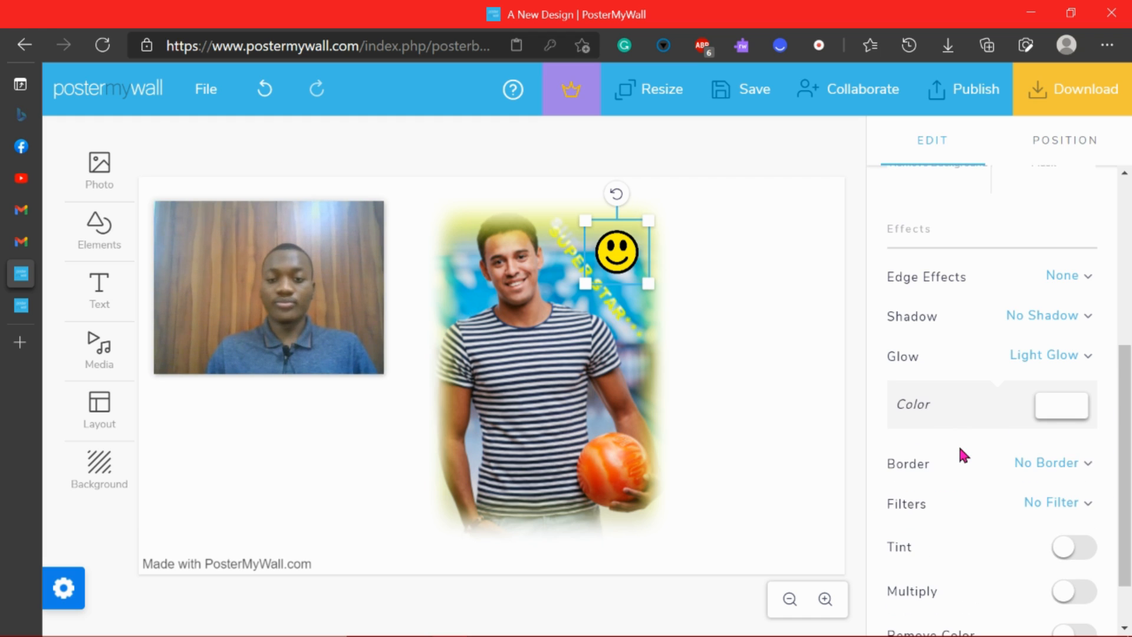
click(1050, 407)
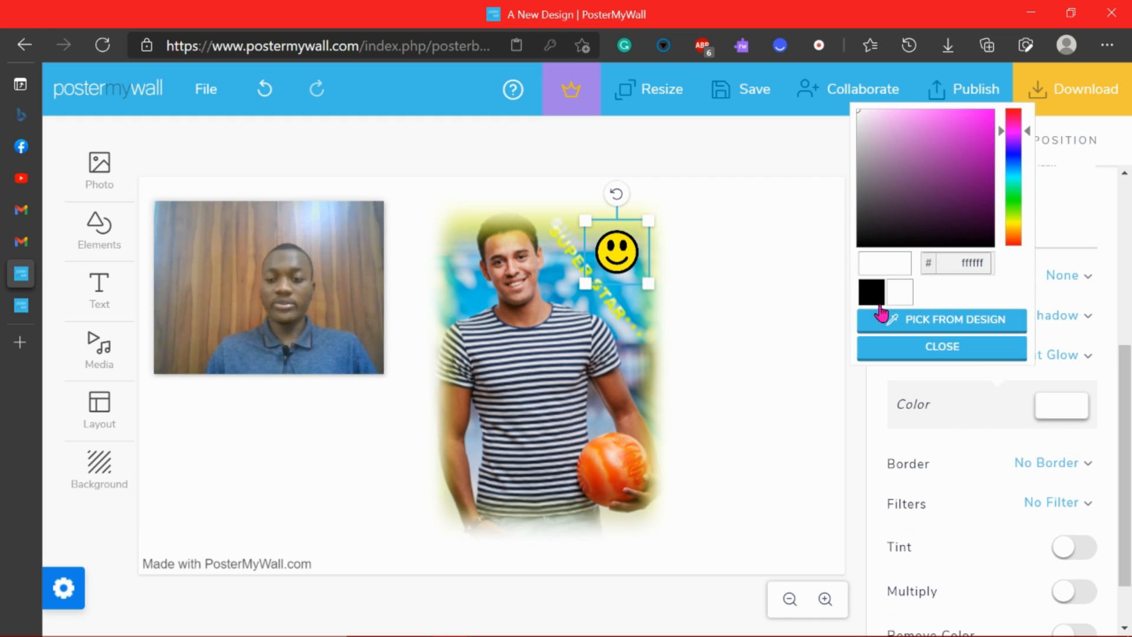
click(872, 293)
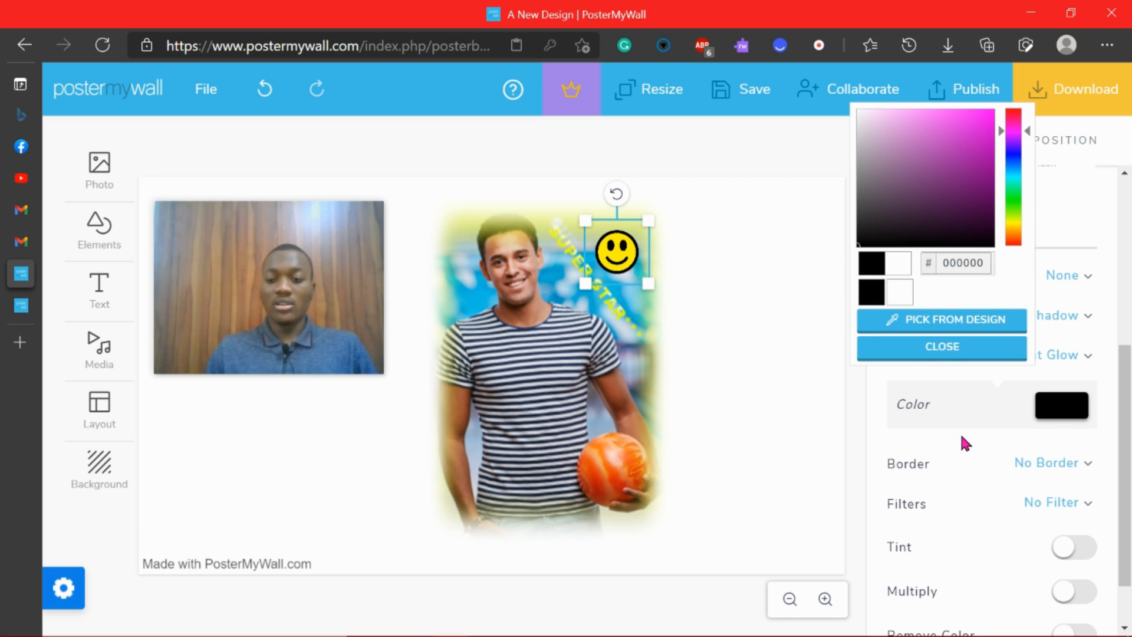
- Change the smiley's glow to Strong Glow, keep its black color, and deselect the smiley
click(1079, 360)
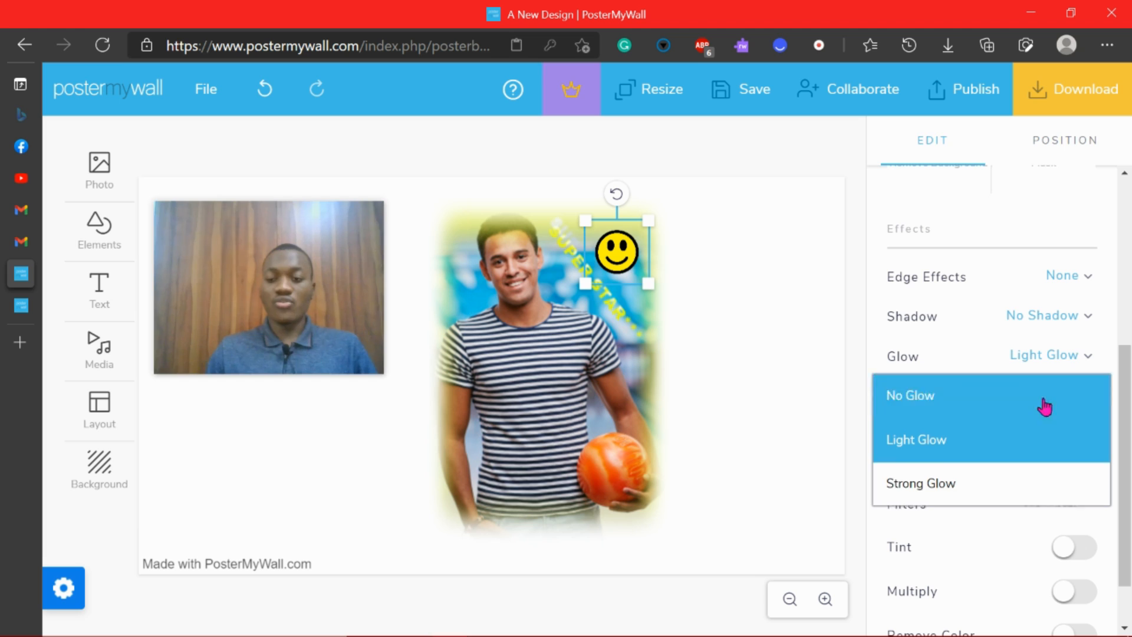
click(982, 492)
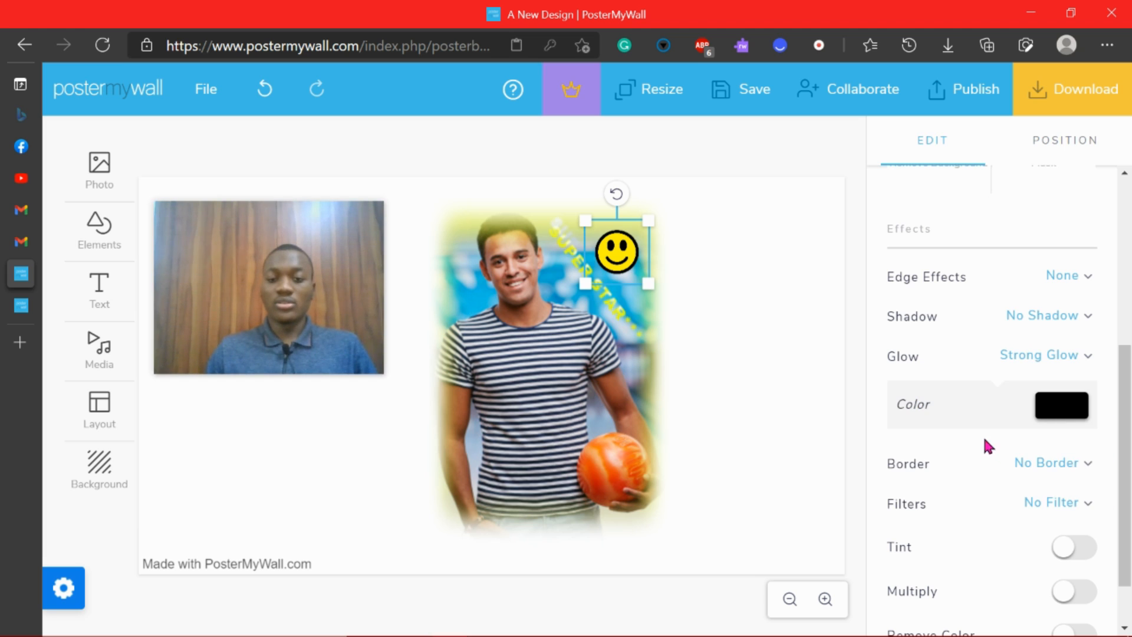
click(1048, 412)
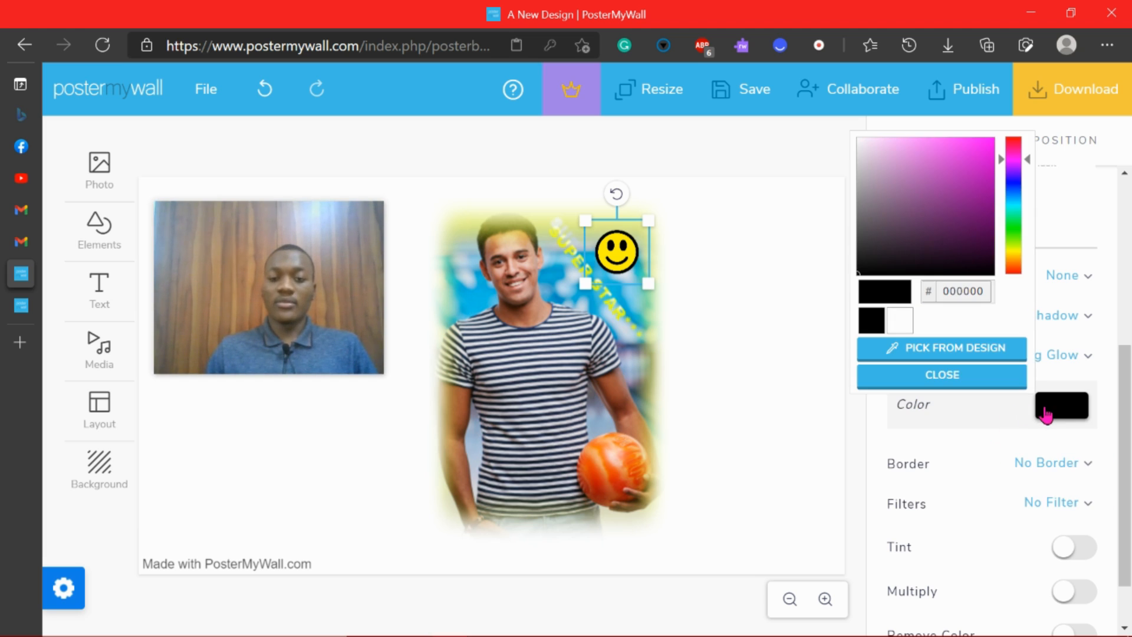
click(791, 442)
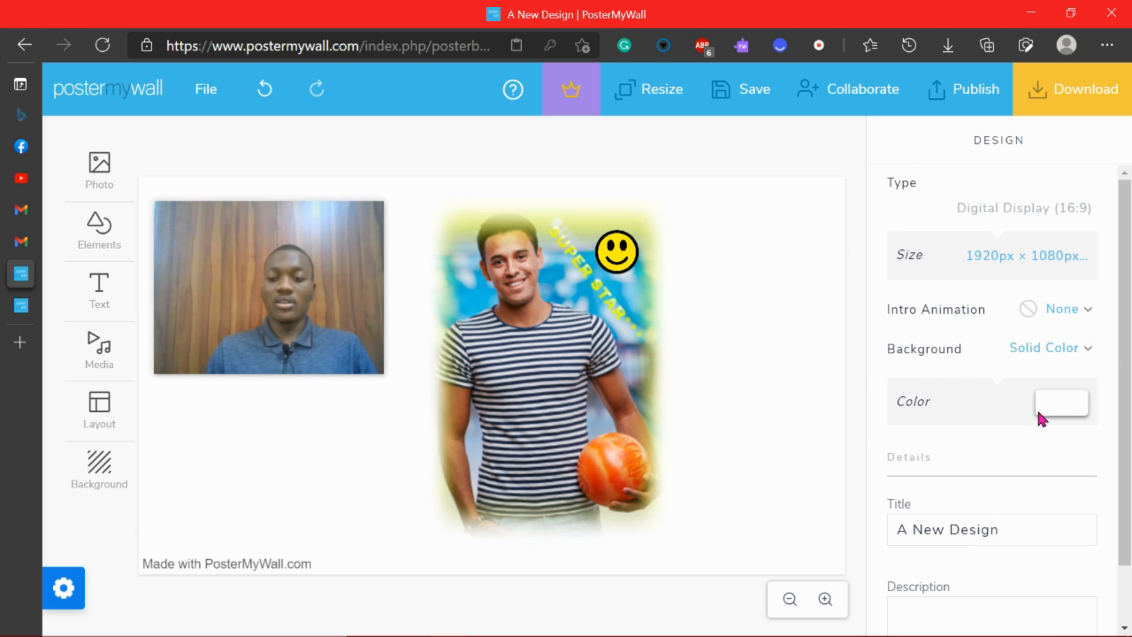
click(1064, 403)
- Apply a Strong Glow to the man's photo and set the glow color to black
click(599, 365)
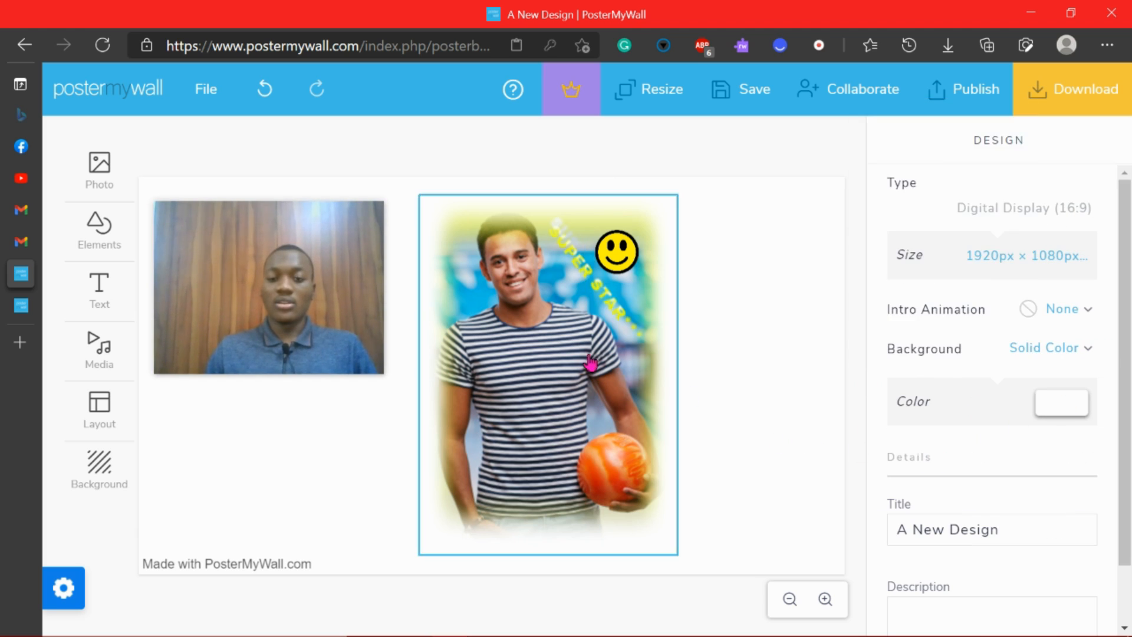
scroll(1002, 405, down, 8)
scroll(1010, 404, up, 3)
scroll(1010, 407, down, 3)
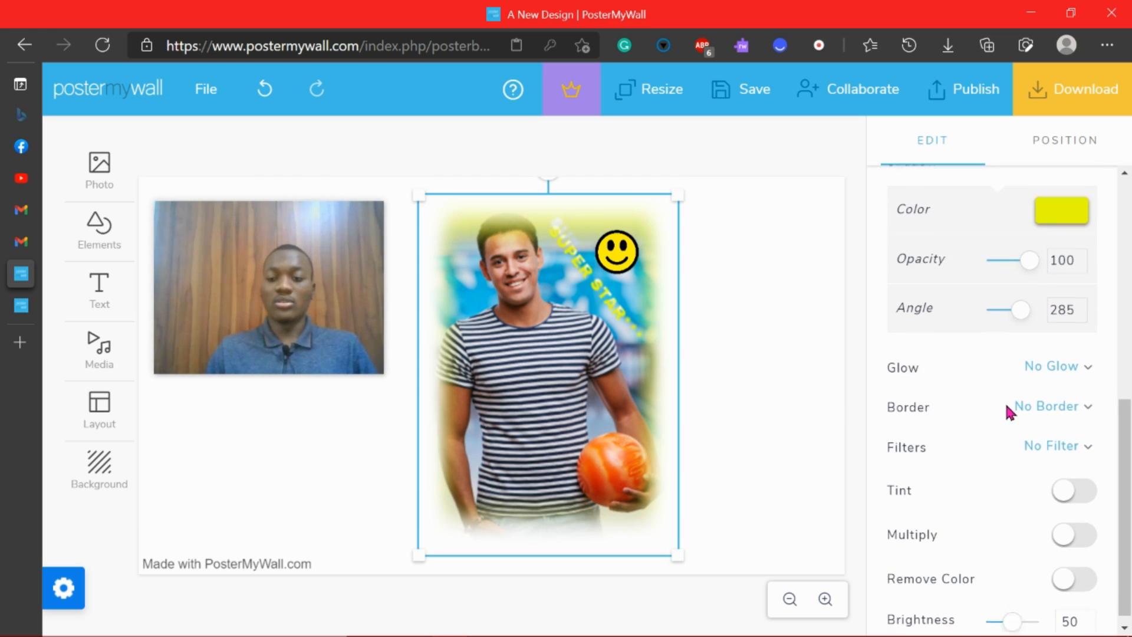
click(1055, 356)
click(961, 488)
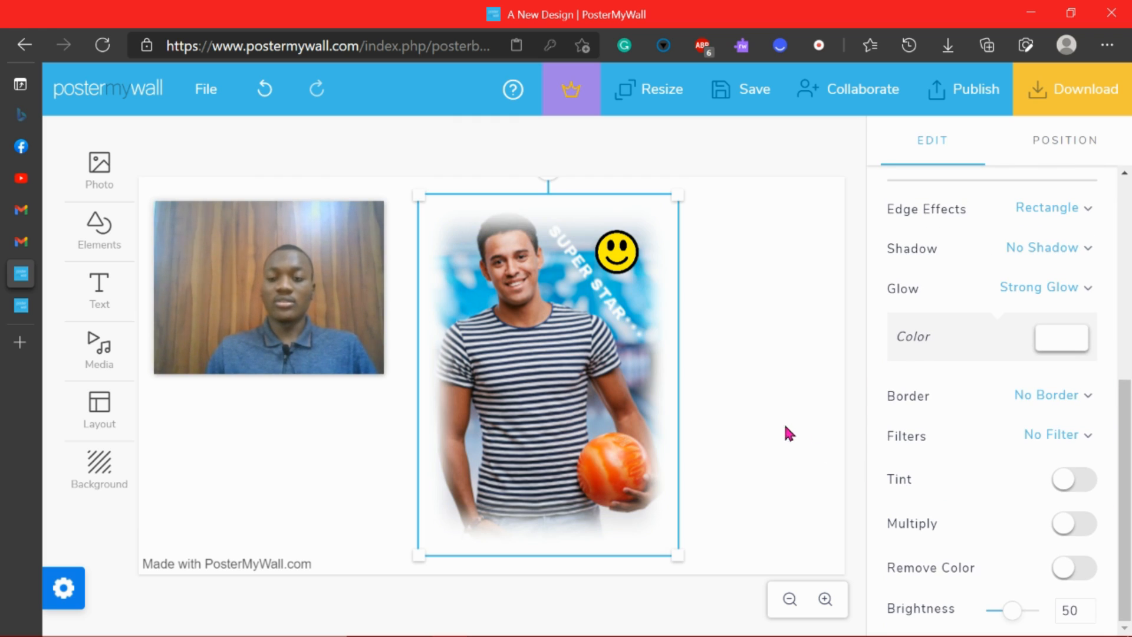
click(1064, 340)
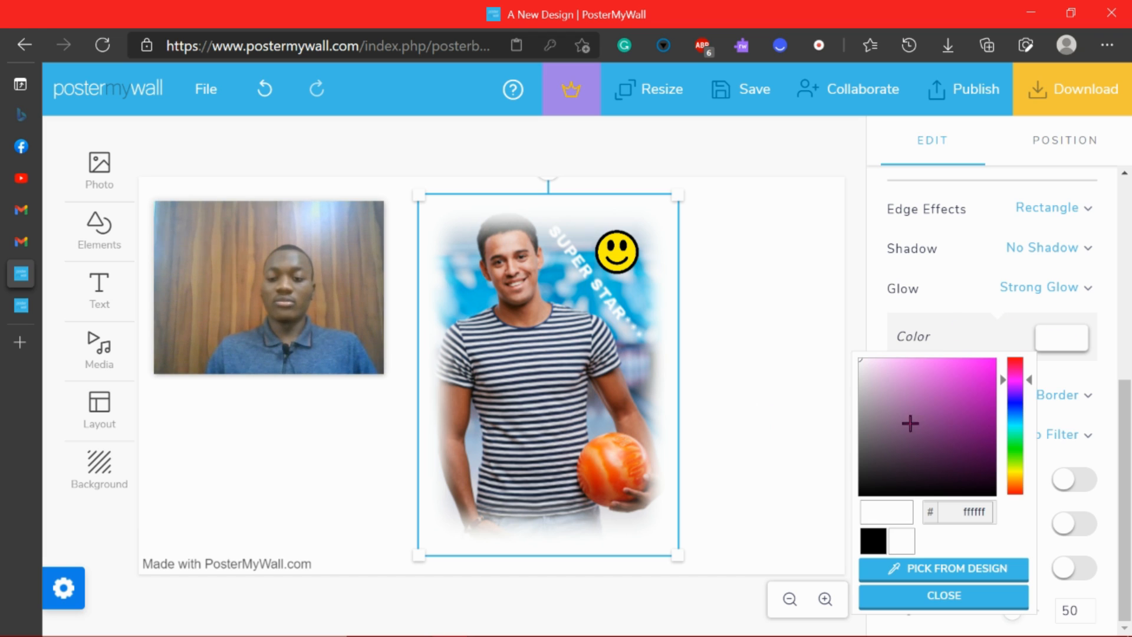
click(878, 536)
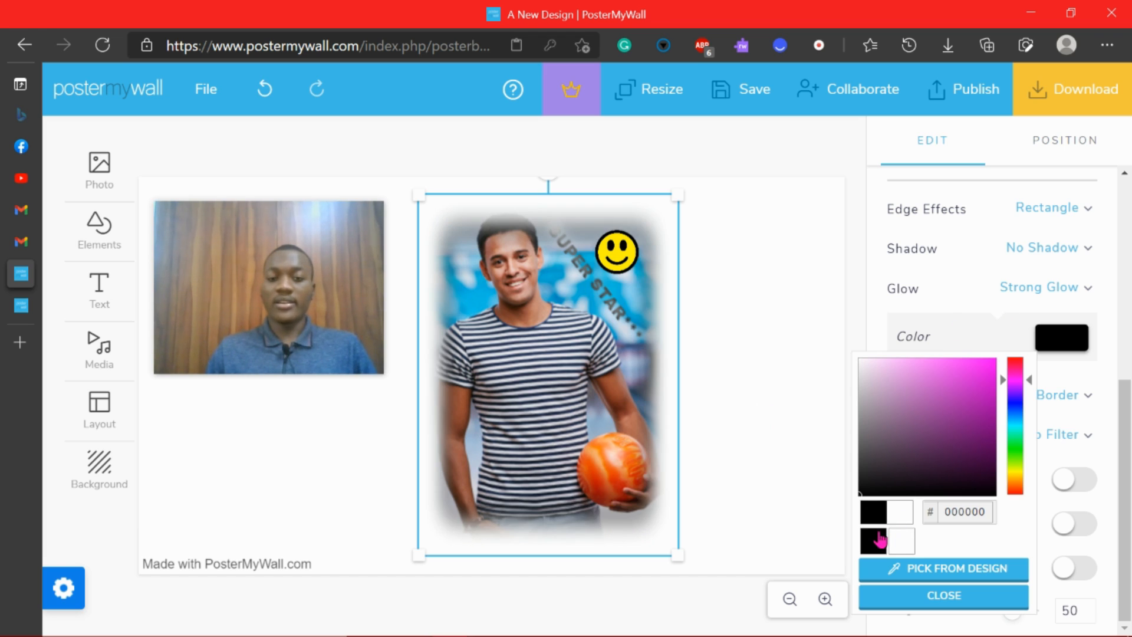
click(748, 408)
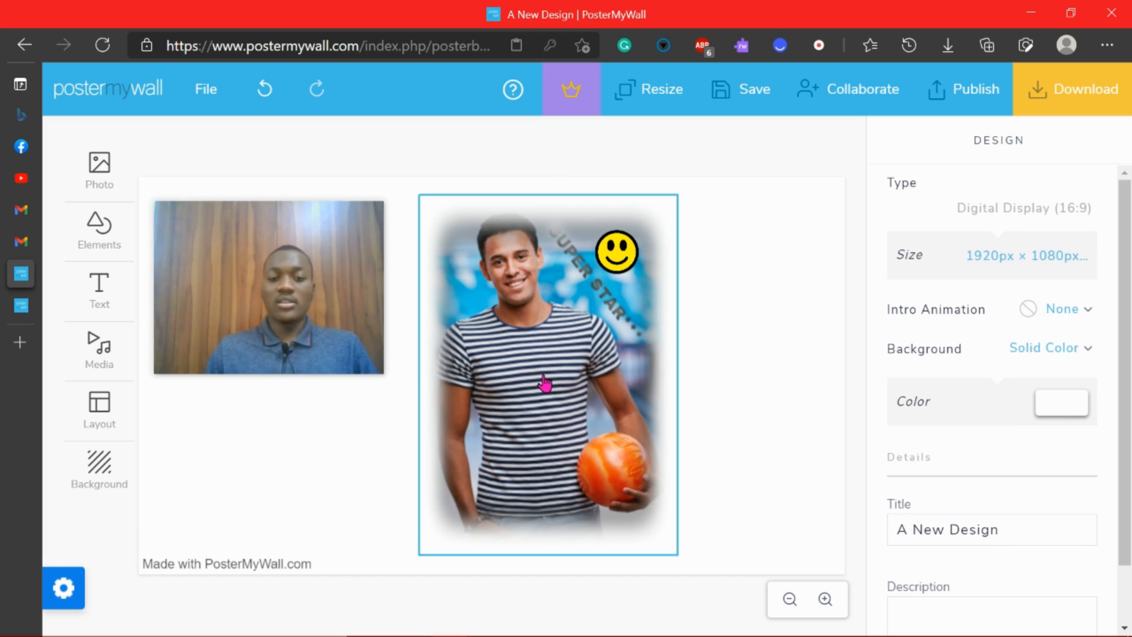
- Move the man's photo slightly to the right and shift the smiley along with it
click(544, 384)
click(617, 255)
click(565, 341)
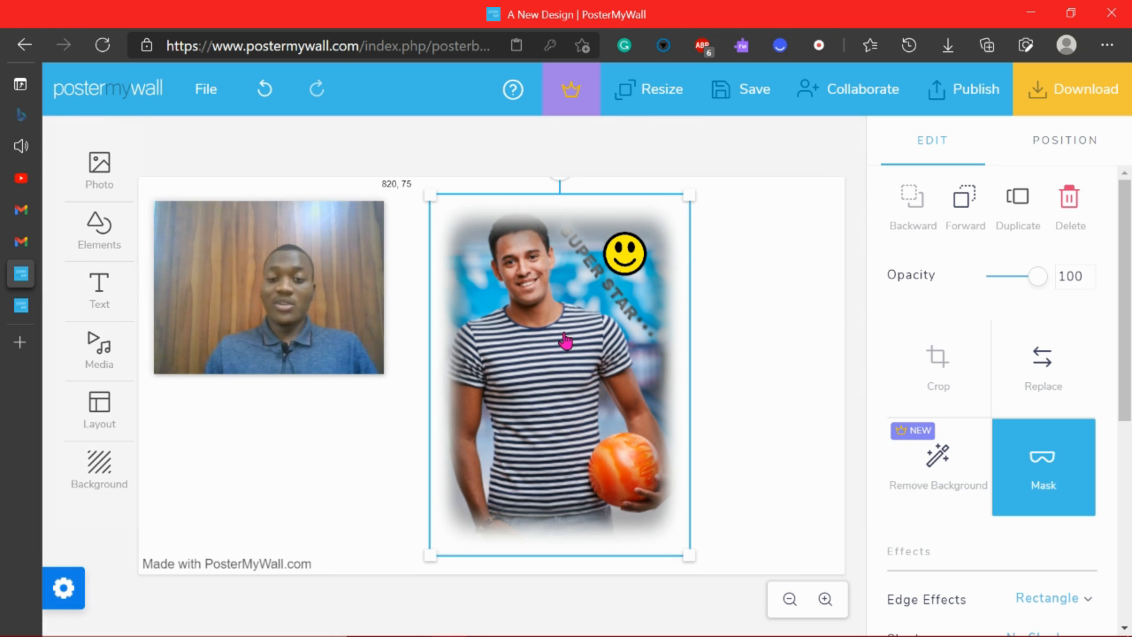
drag(627, 252, 635, 254)
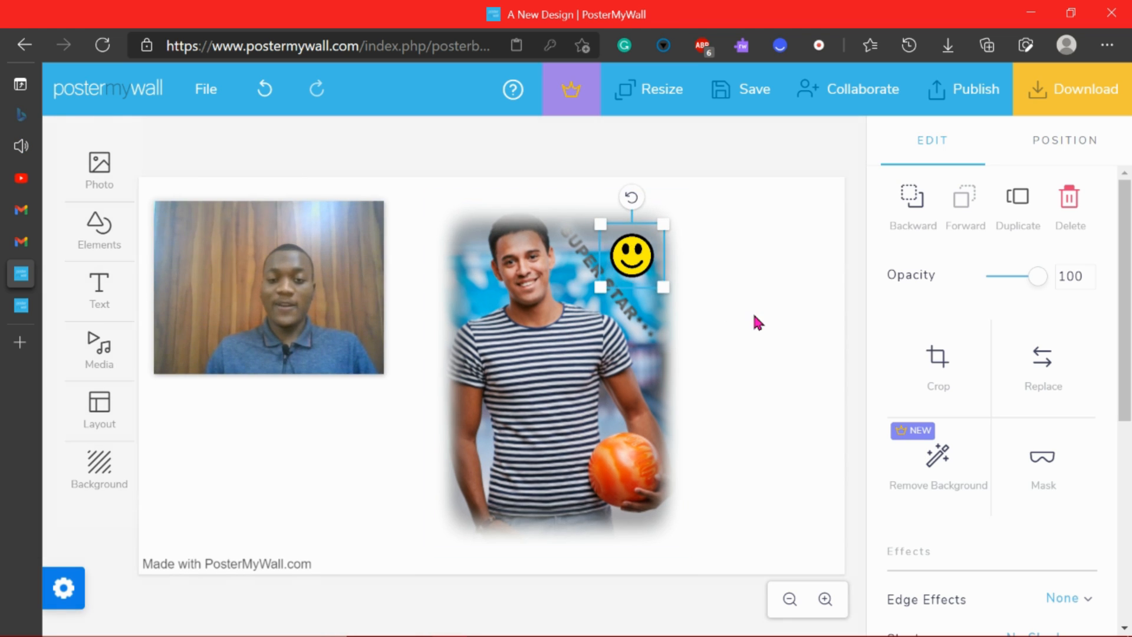
click(769, 340)
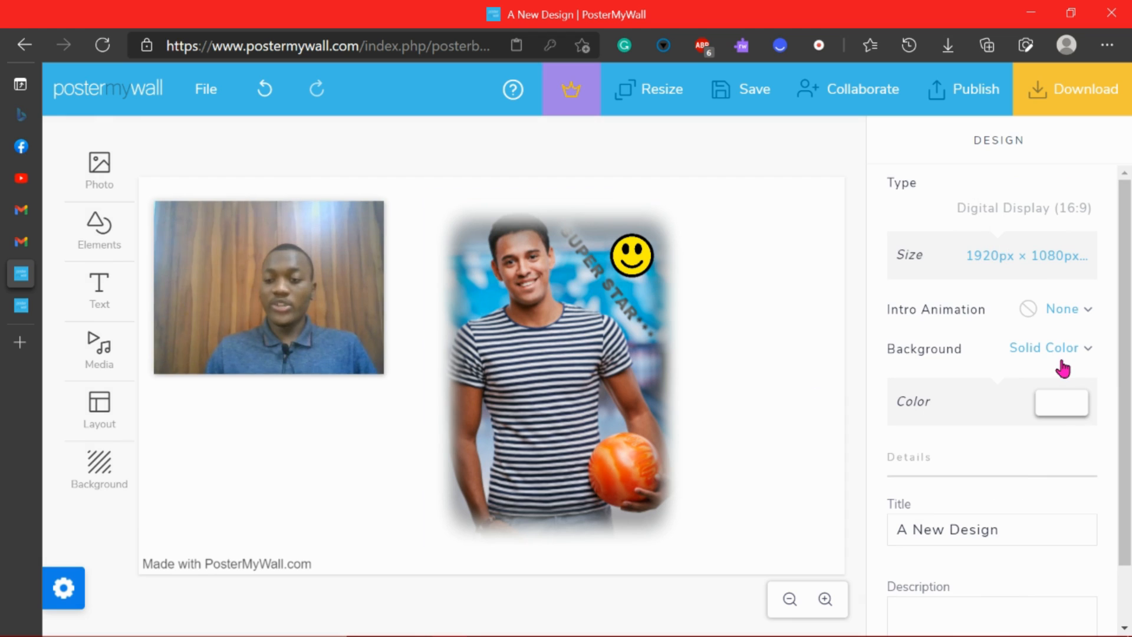
- Add a Rectangle Border to the man's photo
click(563, 429)
scroll(1058, 497, down, 5)
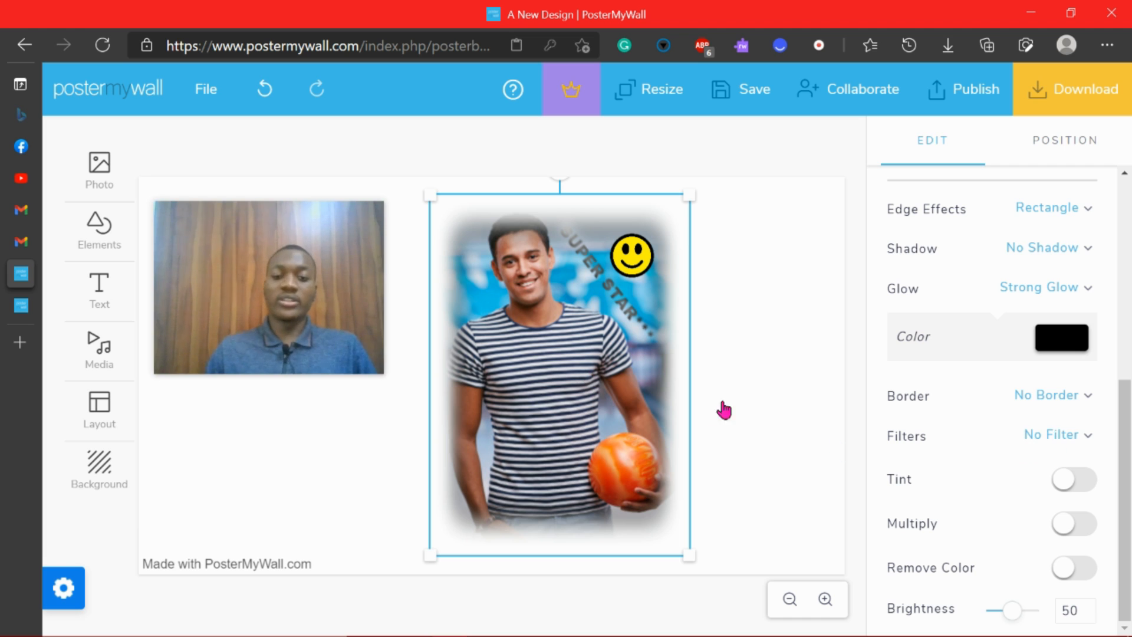
click(1086, 437)
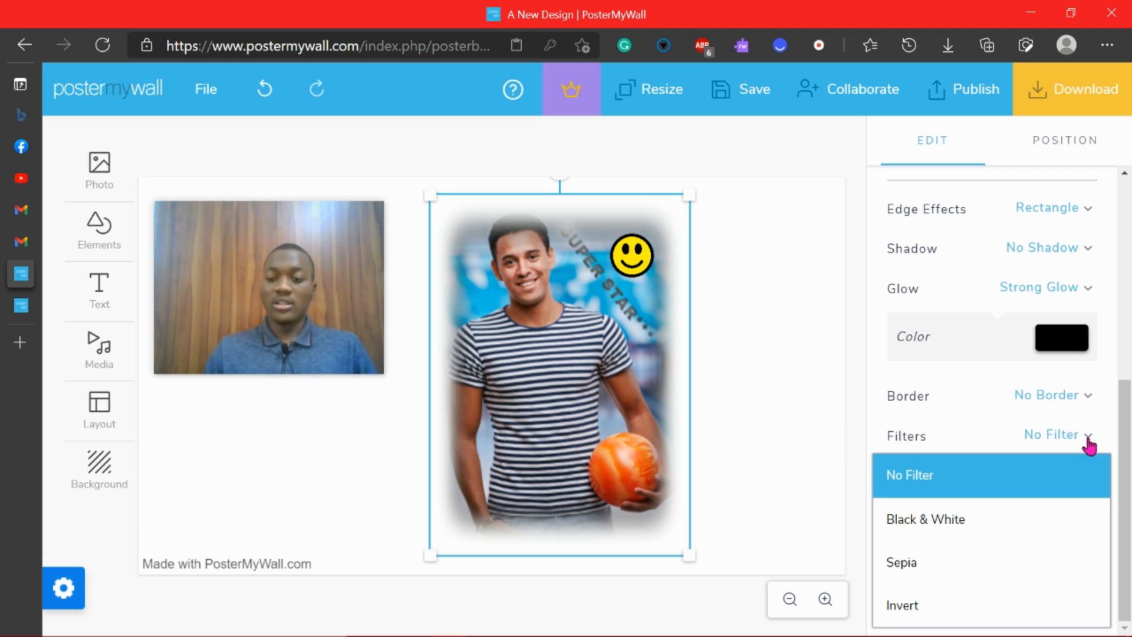
click(1059, 404)
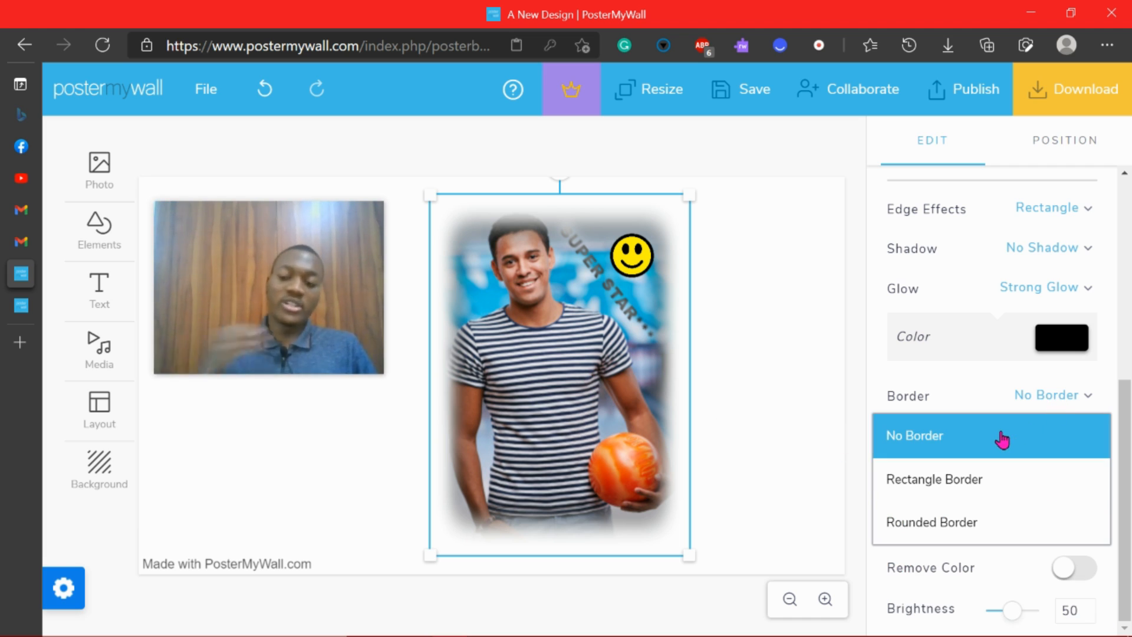
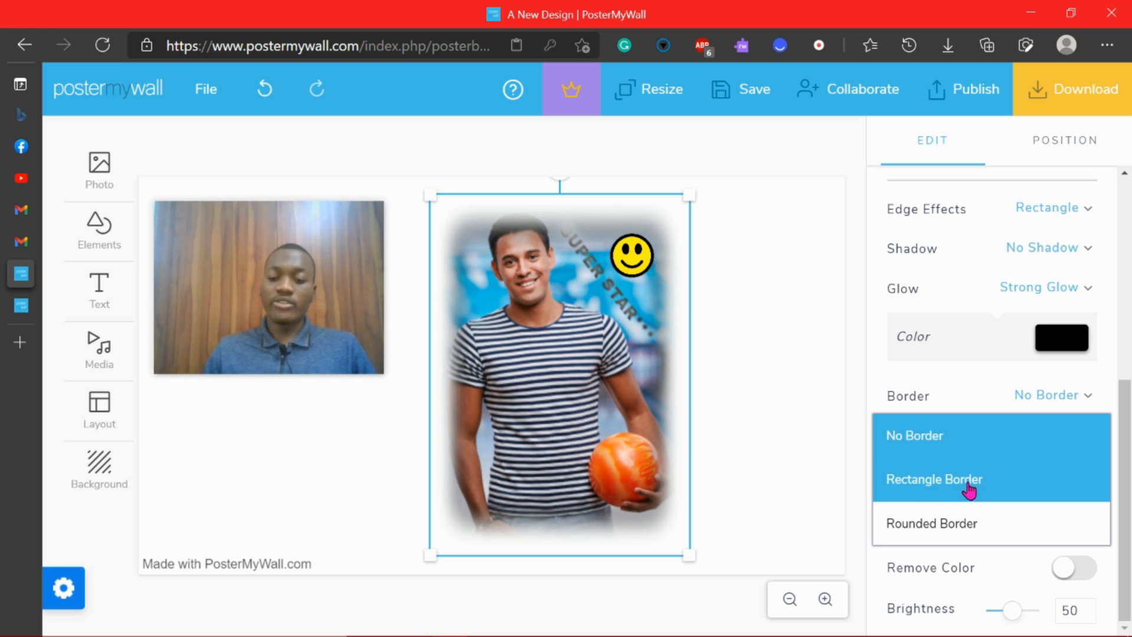
click(944, 479)
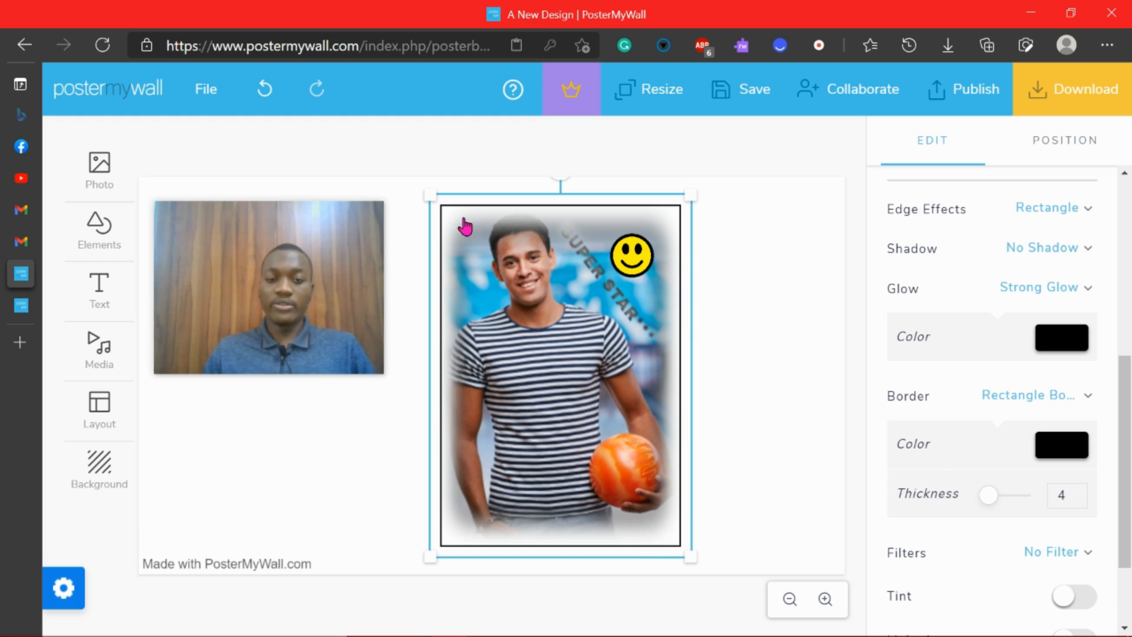
- Try yellow and other shades for the photo's border color and settle on light blue, 15c5e8
click(1061, 448)
click(1014, 263)
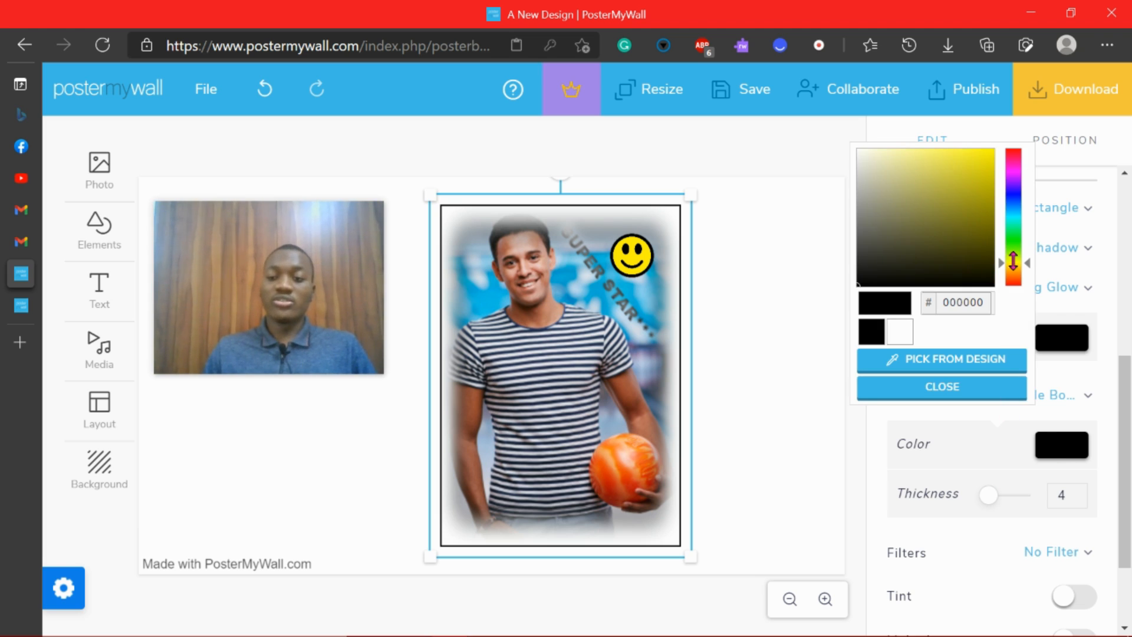
click(990, 156)
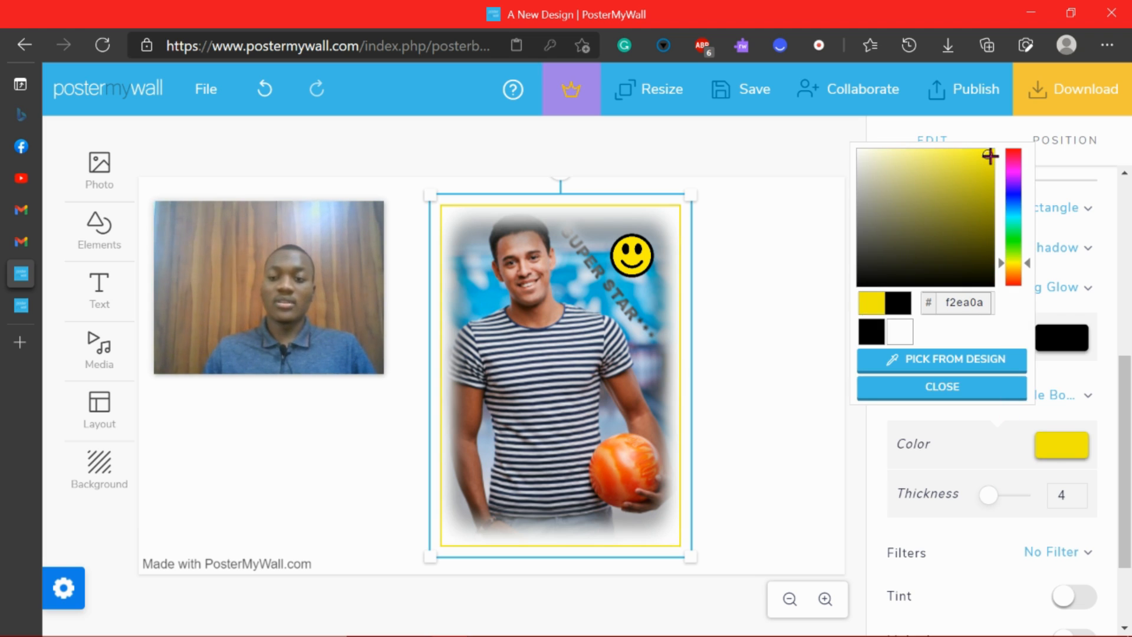
drag(1015, 216, 1015, 192)
click(982, 232)
drag(1014, 234, 1024, 212)
click(982, 162)
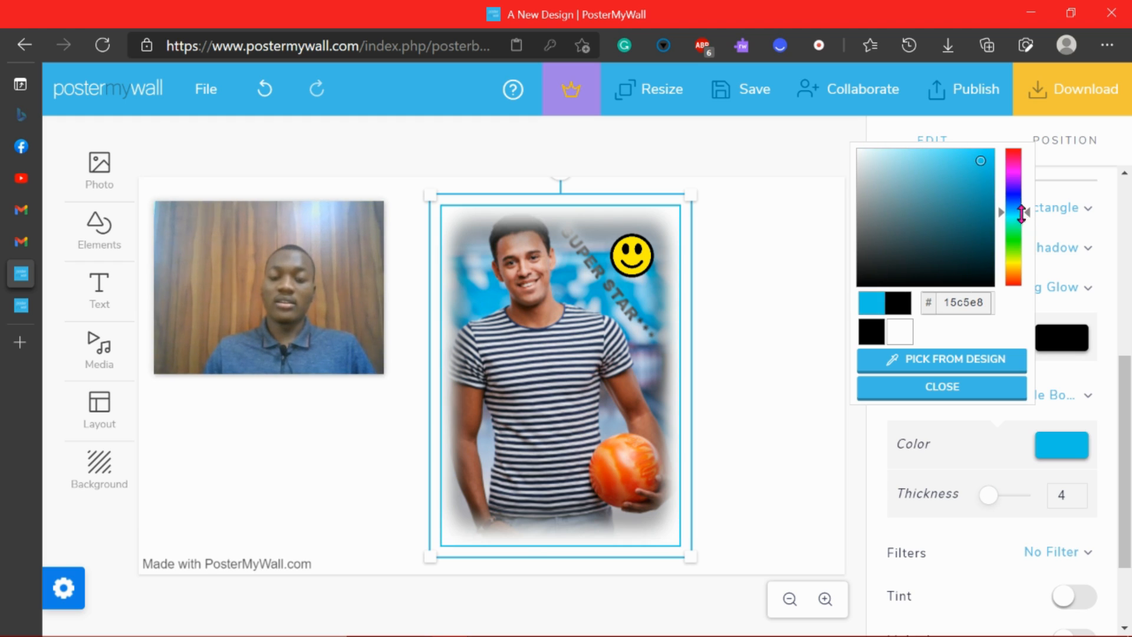
- Set the thickness of the photo's border to 15 and deselect the photo
drag(989, 497, 999, 501)
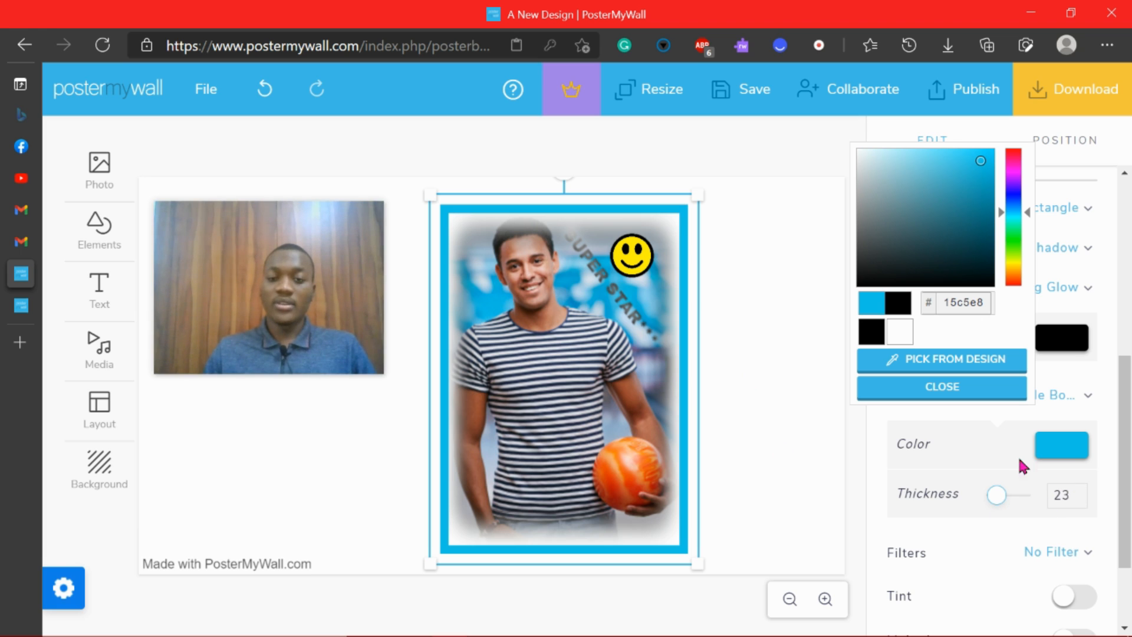
click(1080, 491)
double_click(1080, 491)
double_click(1081, 491)
double_click(1081, 500)
double_click(1080, 500)
double_click(1081, 500)
double_click(1081, 500)
double_click(1081, 500)
double_click(1081, 500)
click(1081, 500)
click(747, 299)
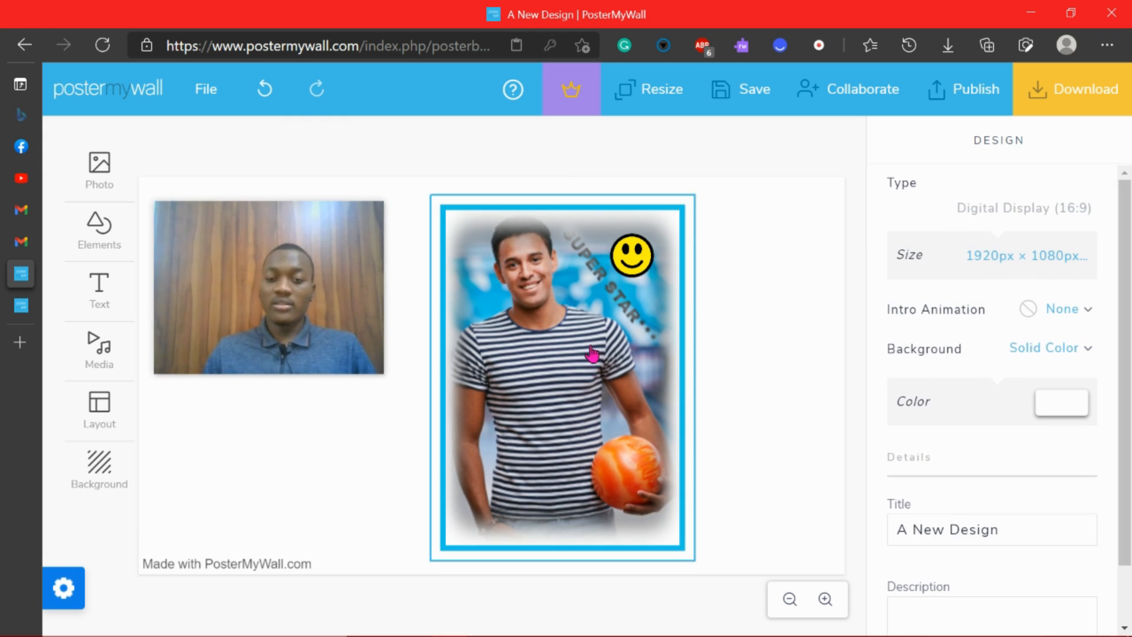
- Change the border type of the man's photo to Rounded Border
click(639, 353)
scroll(1101, 457, down, 10)
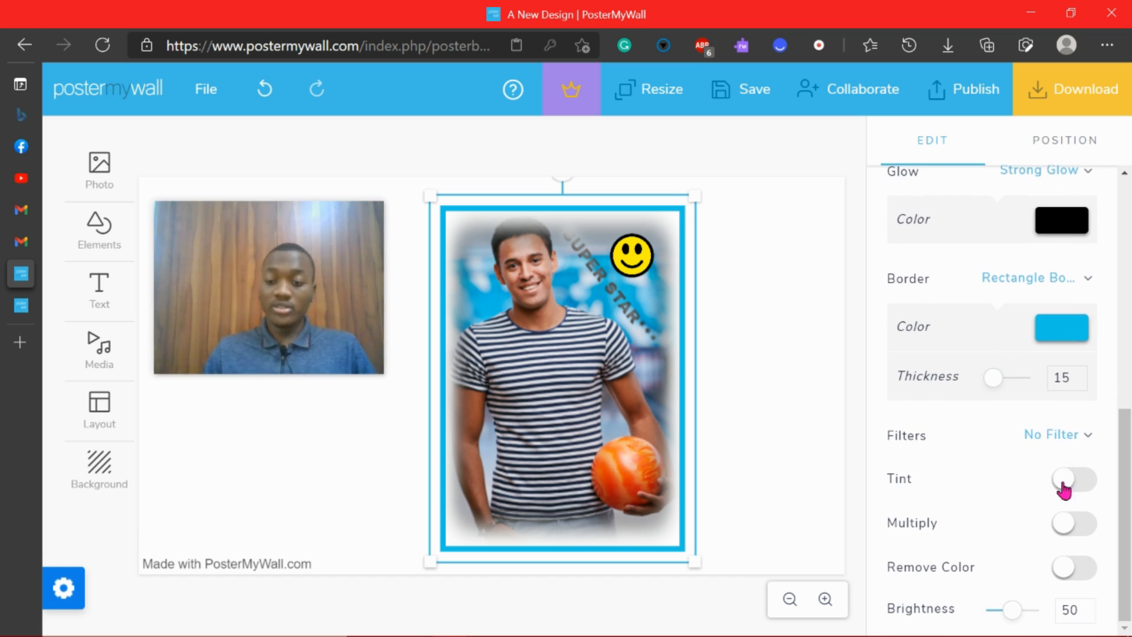
scroll(1033, 327, up, 10)
scroll(1026, 348, down, 6)
scroll(1021, 363, down, 3)
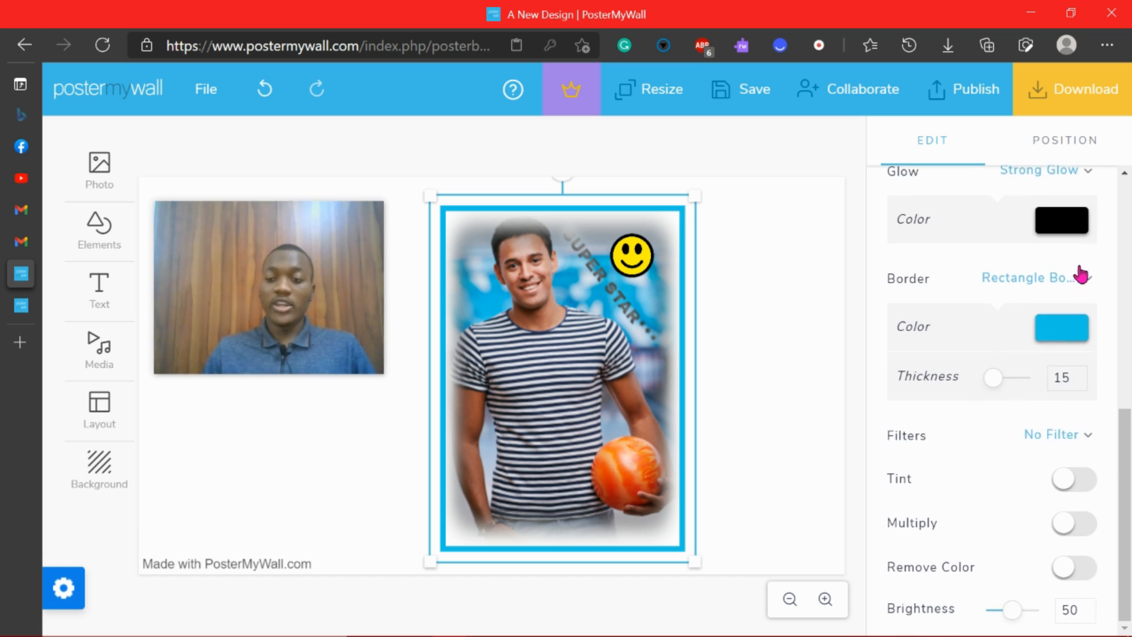
click(1079, 277)
click(938, 401)
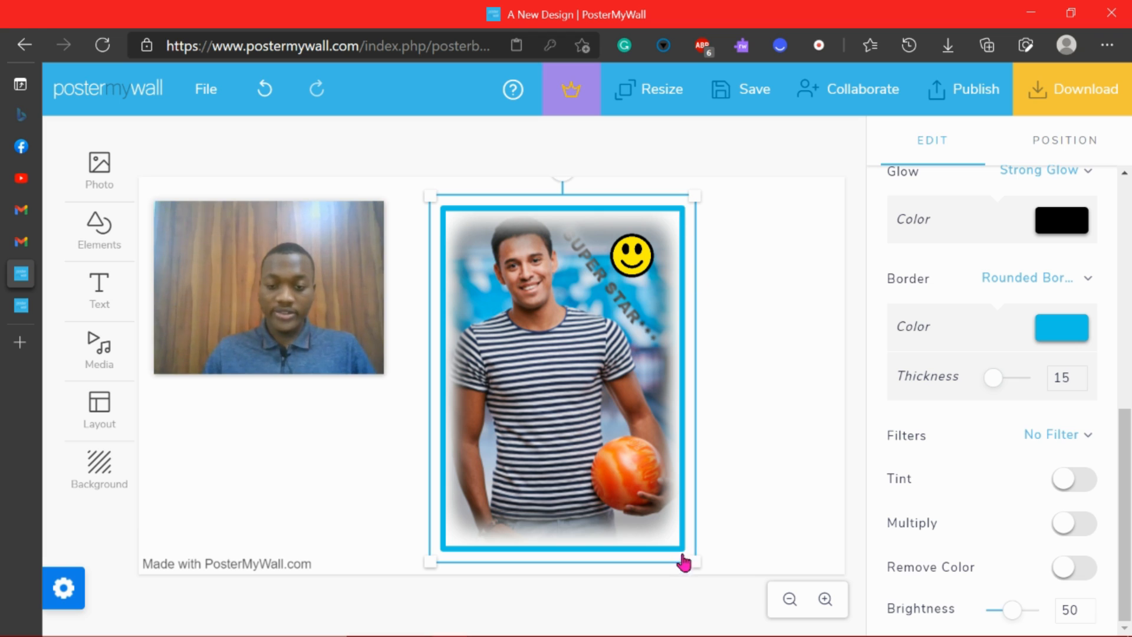
- Try the Black & White filter and the Sepia filter on the man's photo, and deselect it
click(1087, 439)
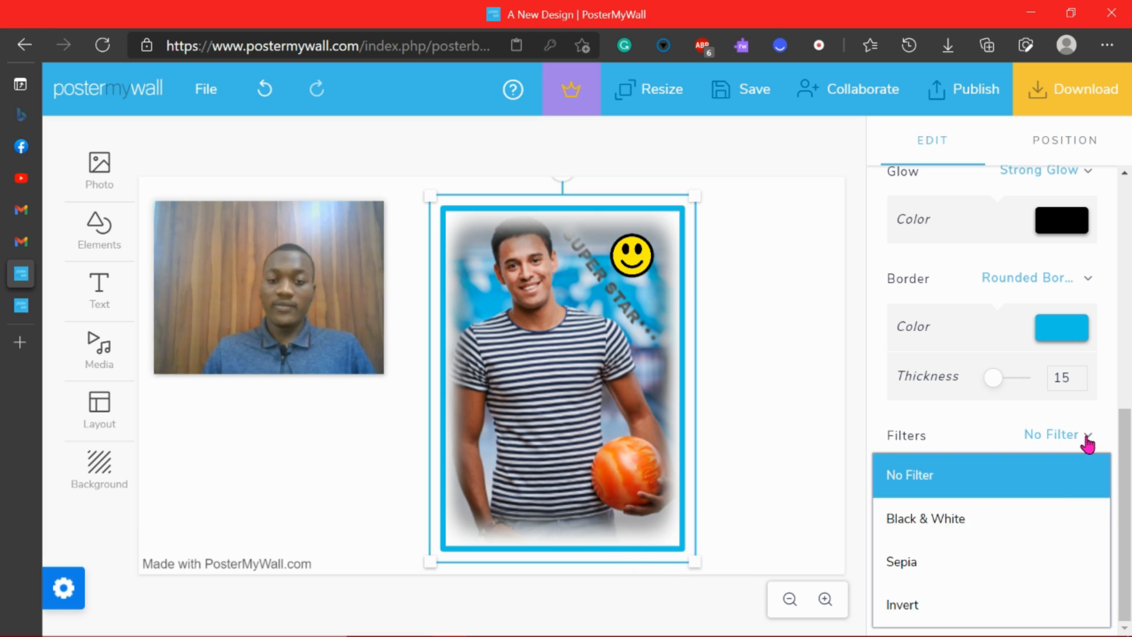
click(977, 533)
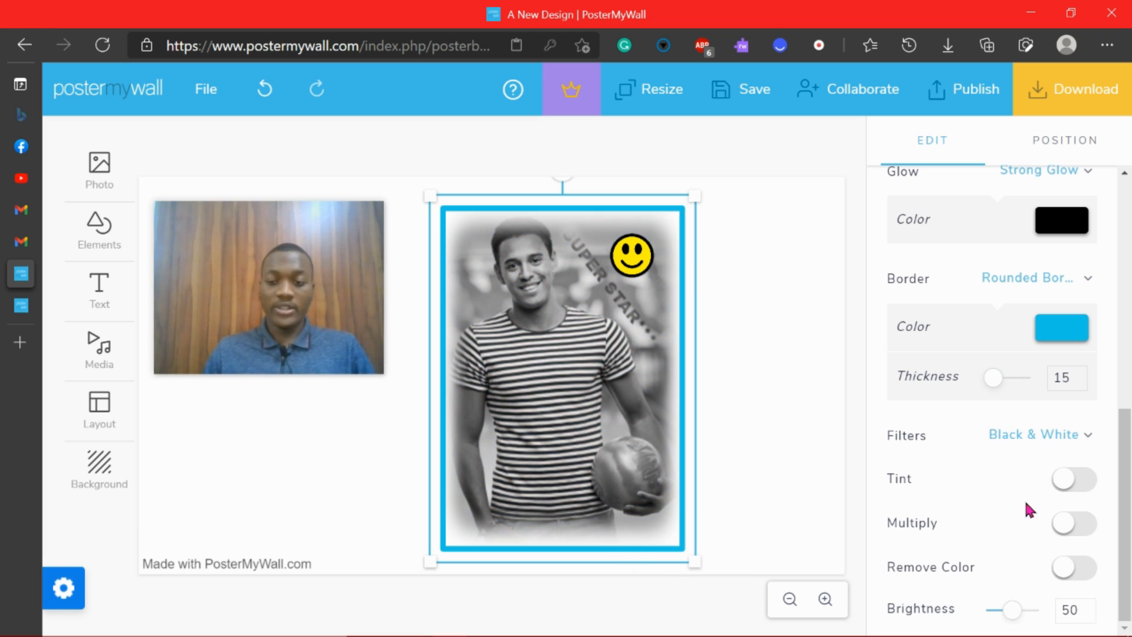
click(1087, 439)
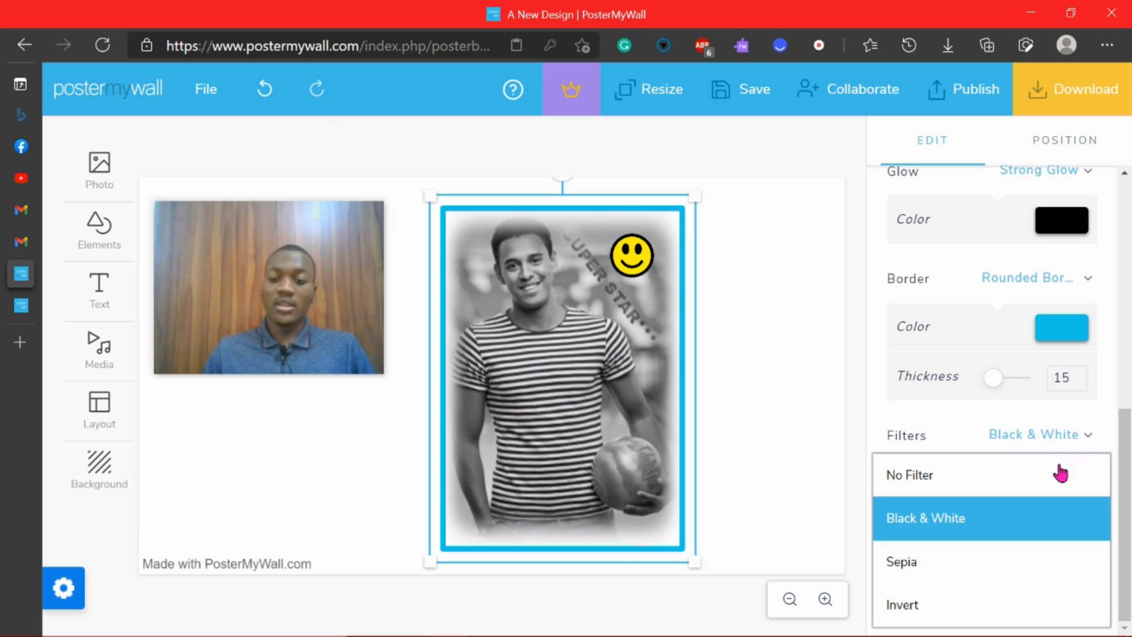
click(944, 576)
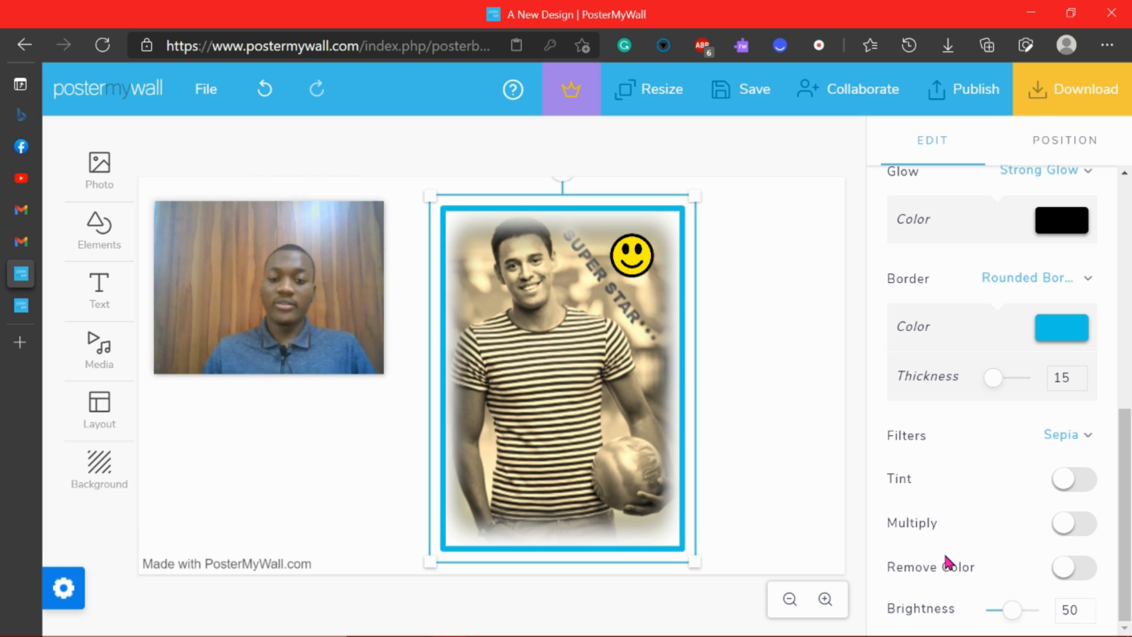
click(770, 316)
- Try the Invert filter on the man's photo
click(597, 342)
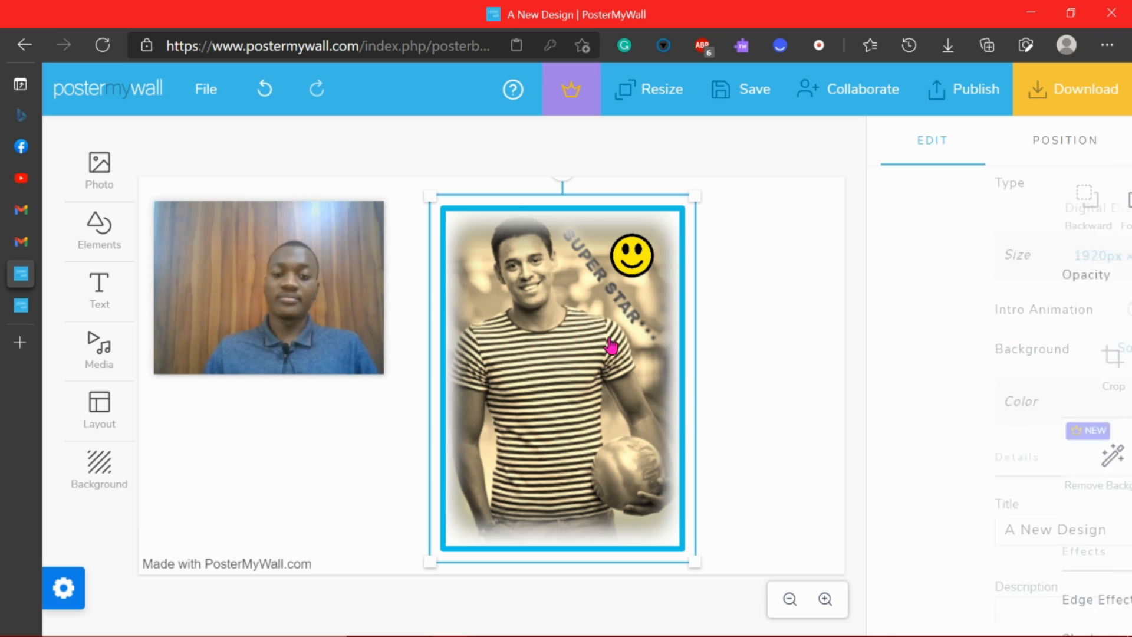
scroll(1049, 501, down, 5)
scroll(921, 459, down, 3)
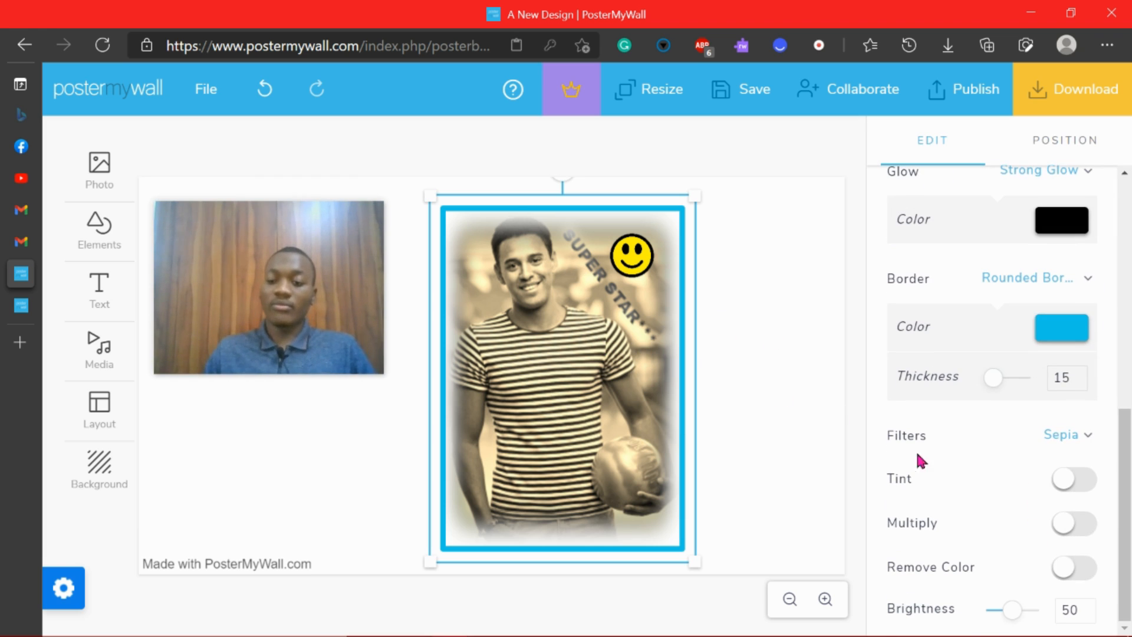
click(1097, 442)
click(941, 615)
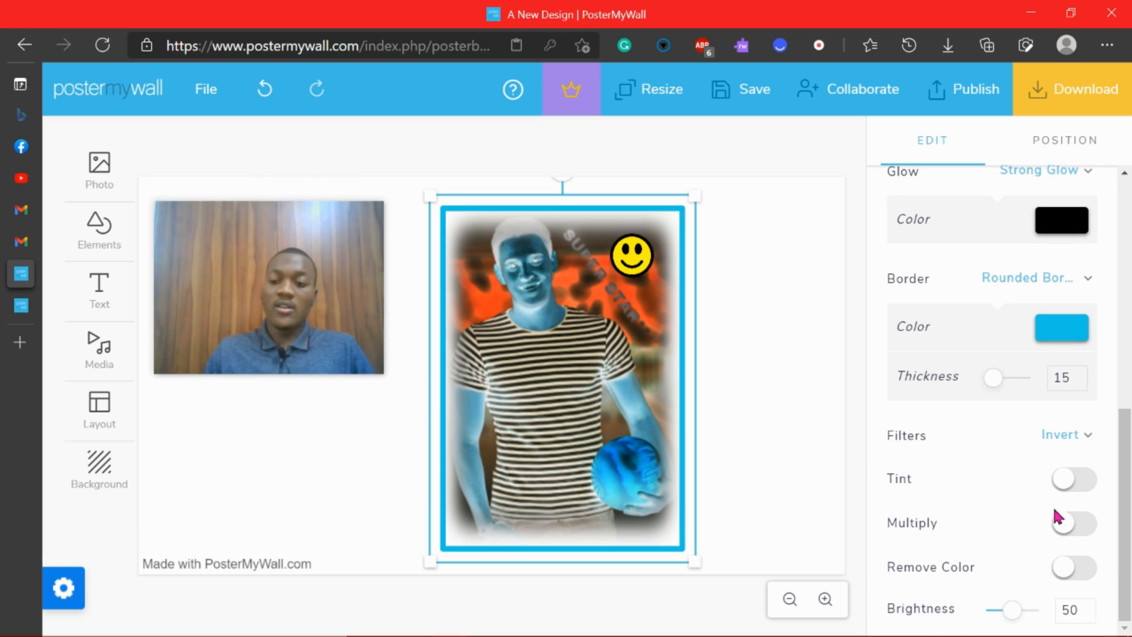
- Set the filter of the man's photo to Sepia and reselect the photo after viewing it deselected
click(1091, 438)
click(970, 563)
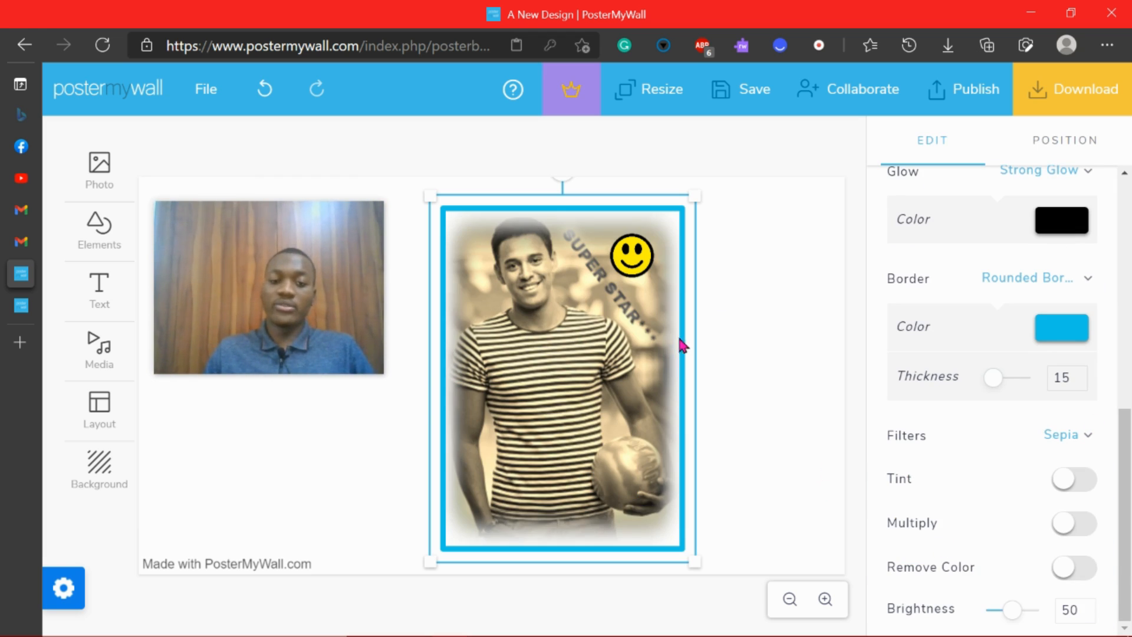
click(743, 316)
click(615, 405)
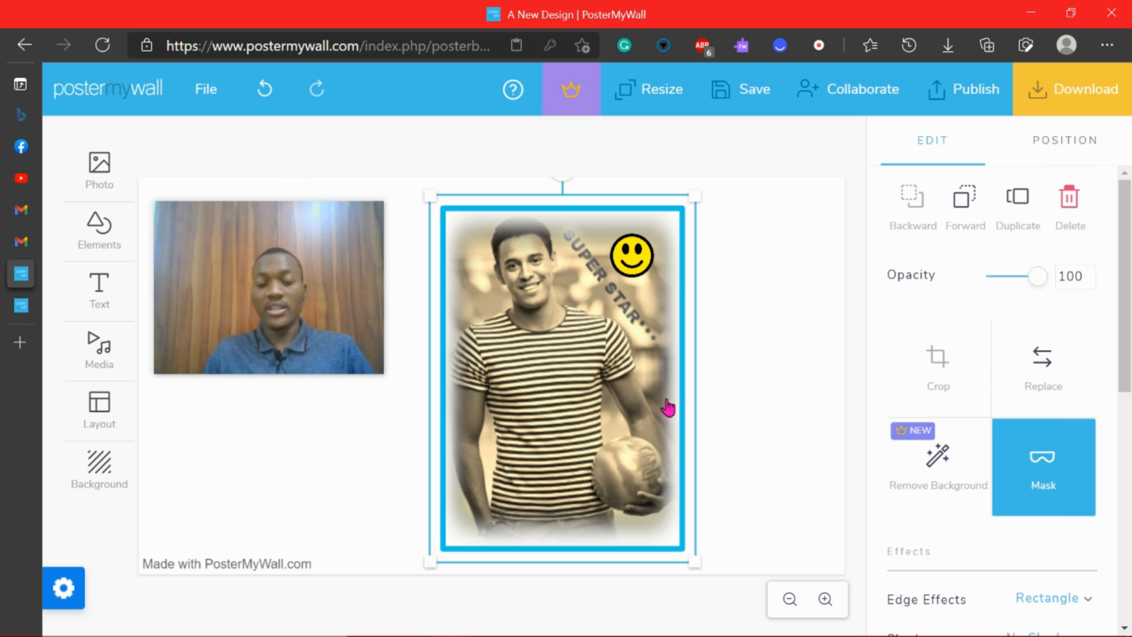
scroll(1068, 429, down, 8)
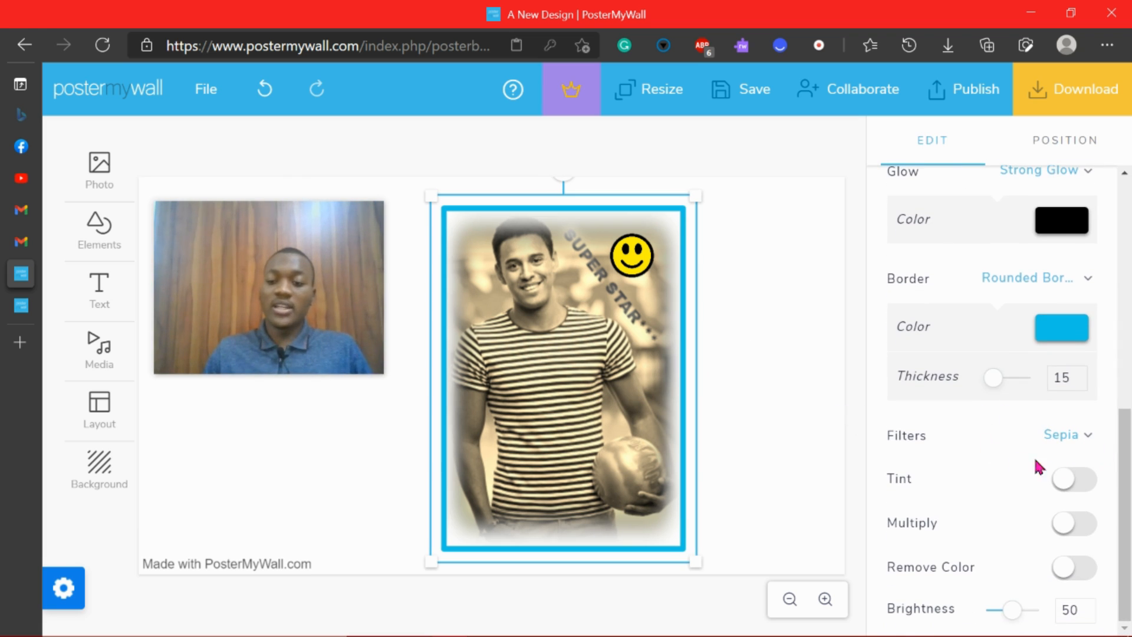
- Try a white tint with opacity 0 on the man's photo and turn Tint off again
click(1073, 482)
drag(1008, 576, 979, 583)
click(1061, 524)
click(893, 419)
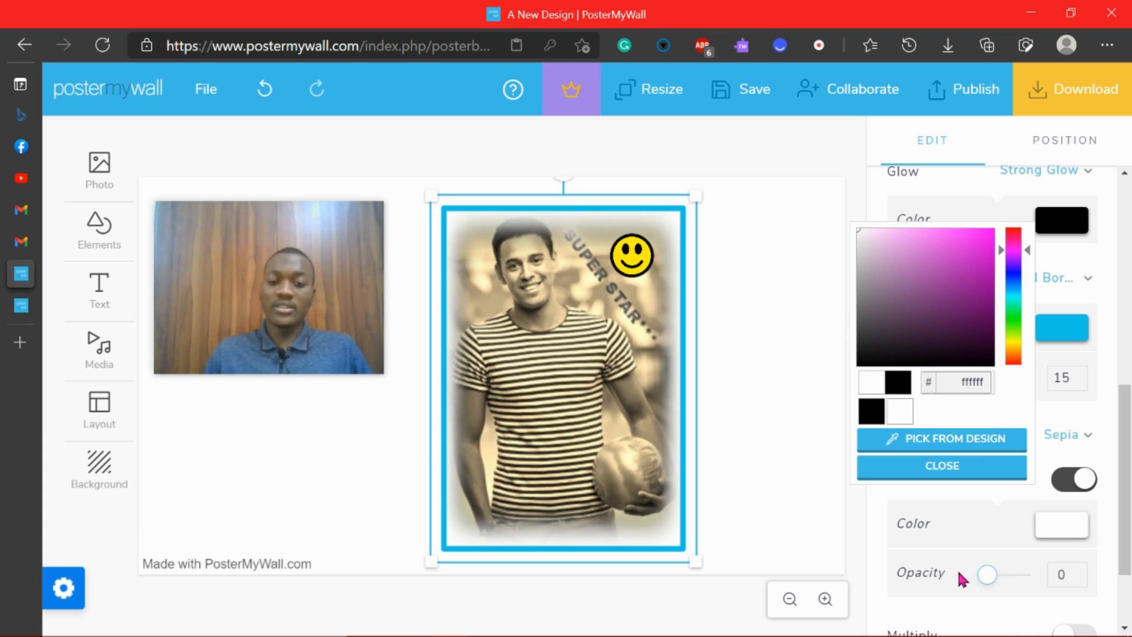
click(1074, 481)
click(1074, 481)
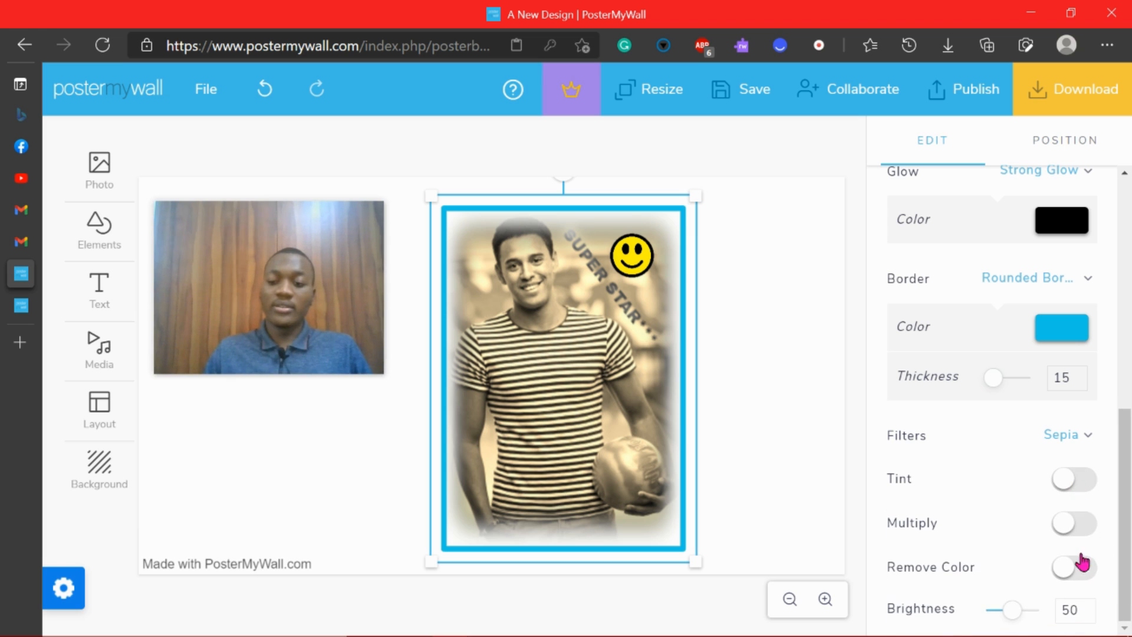
- Turn on Multiply for the man's photo with white (ffffff) as its color and opacity 0
click(1078, 529)
click(1046, 580)
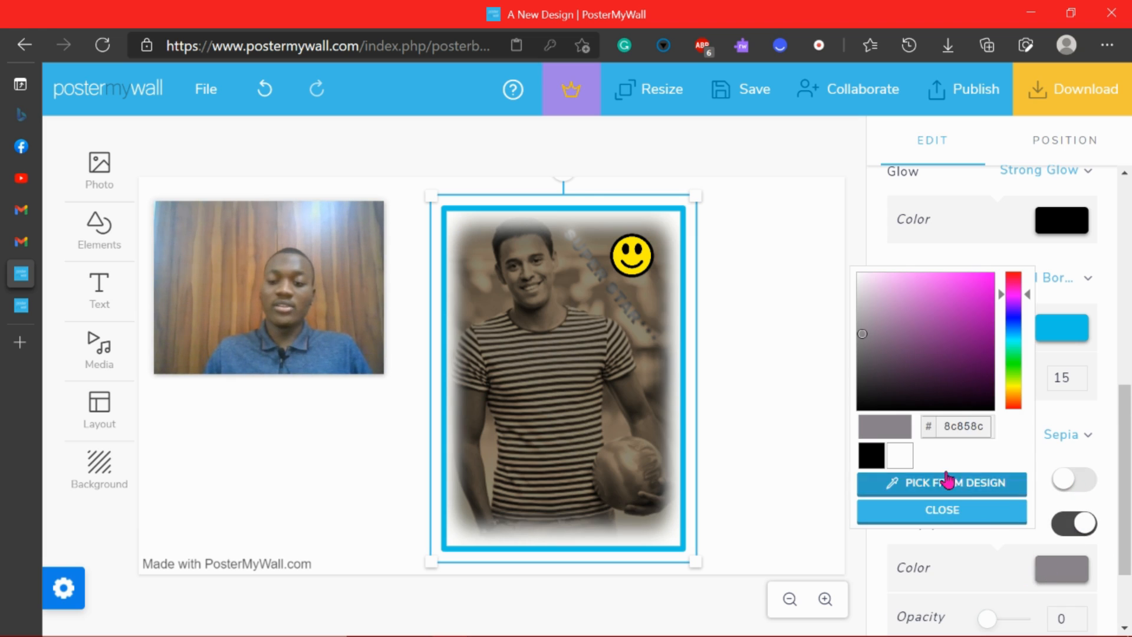
click(902, 457)
drag(1020, 626, 978, 622)
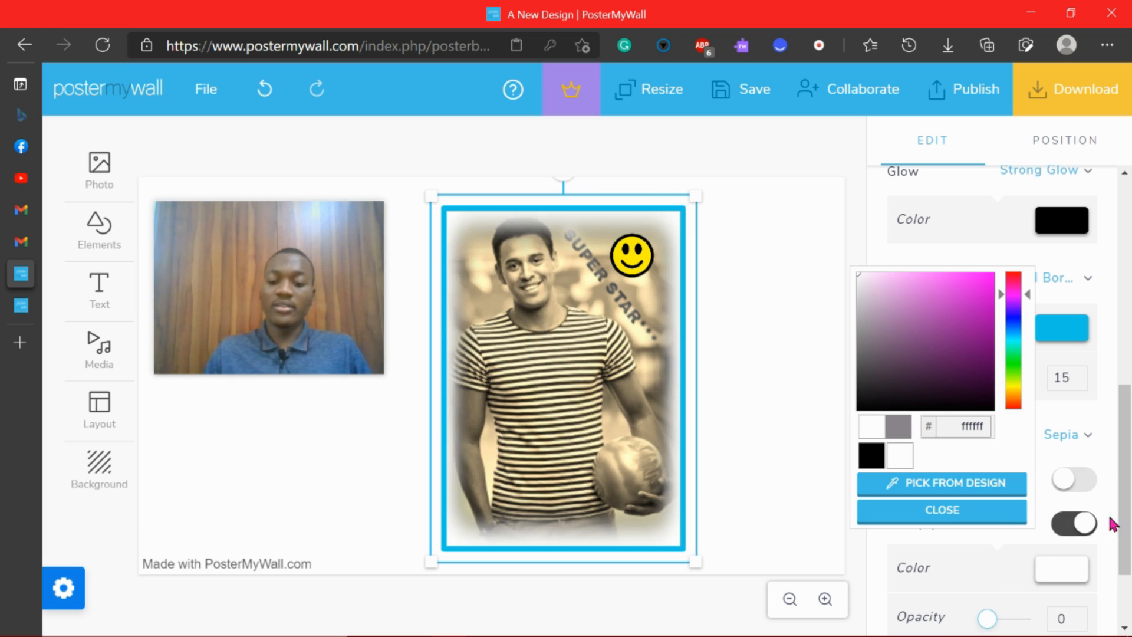
drag(1125, 423, 1126, 469)
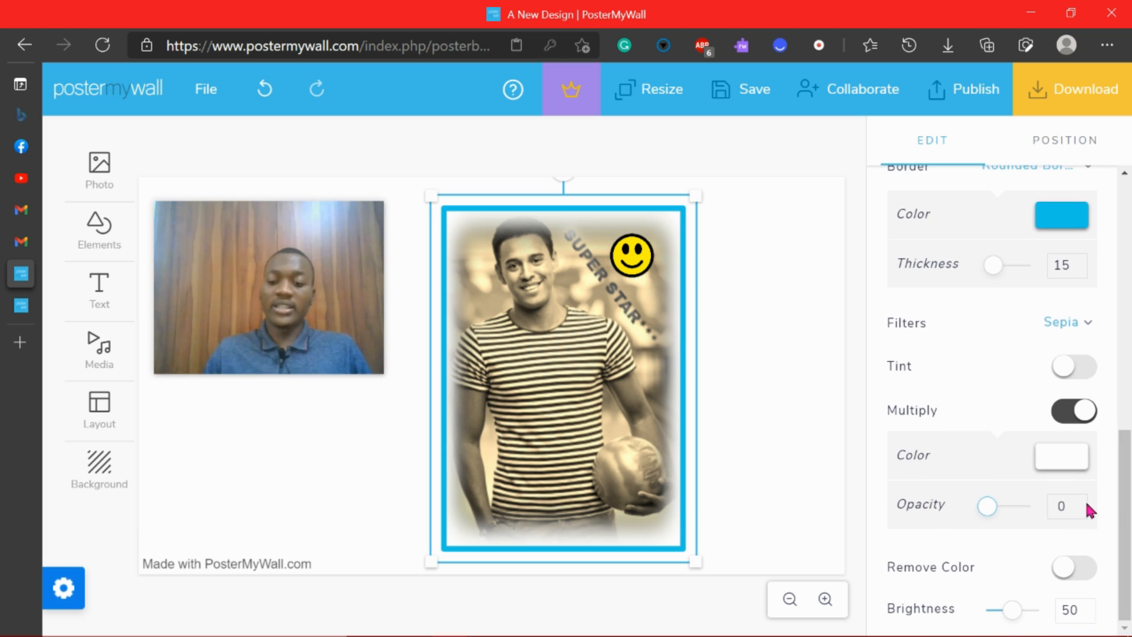
- Turn on Remove Color for the man's photo and set the color to remove to black, 000000
click(1074, 570)
click(1076, 570)
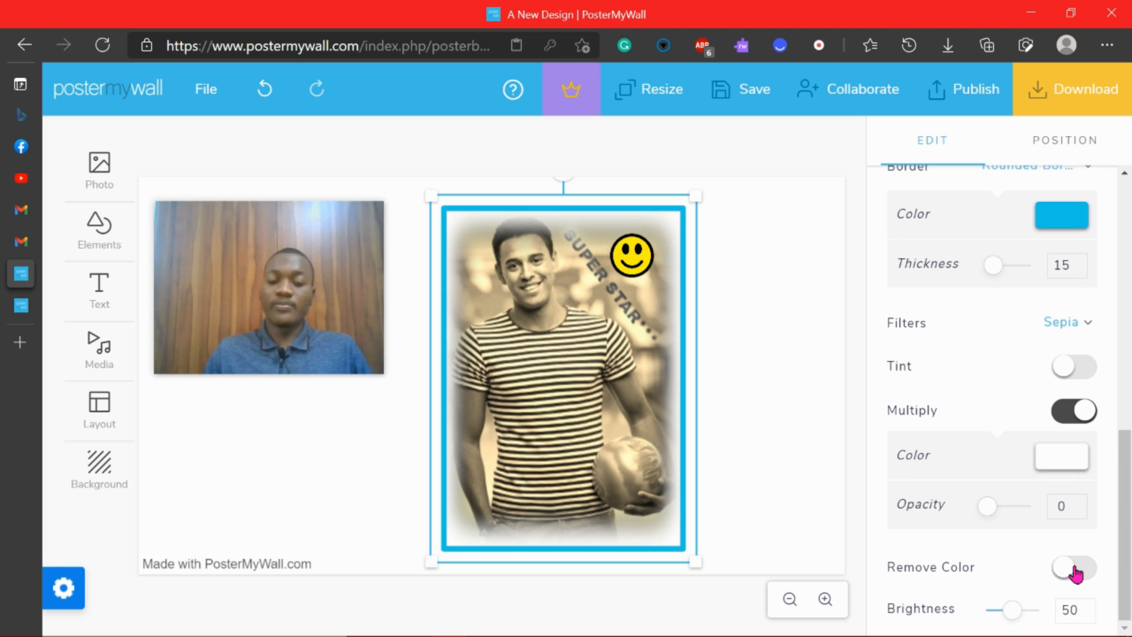
click(1074, 569)
click(1074, 570)
click(1074, 570)
scroll(1069, 554, down, 1)
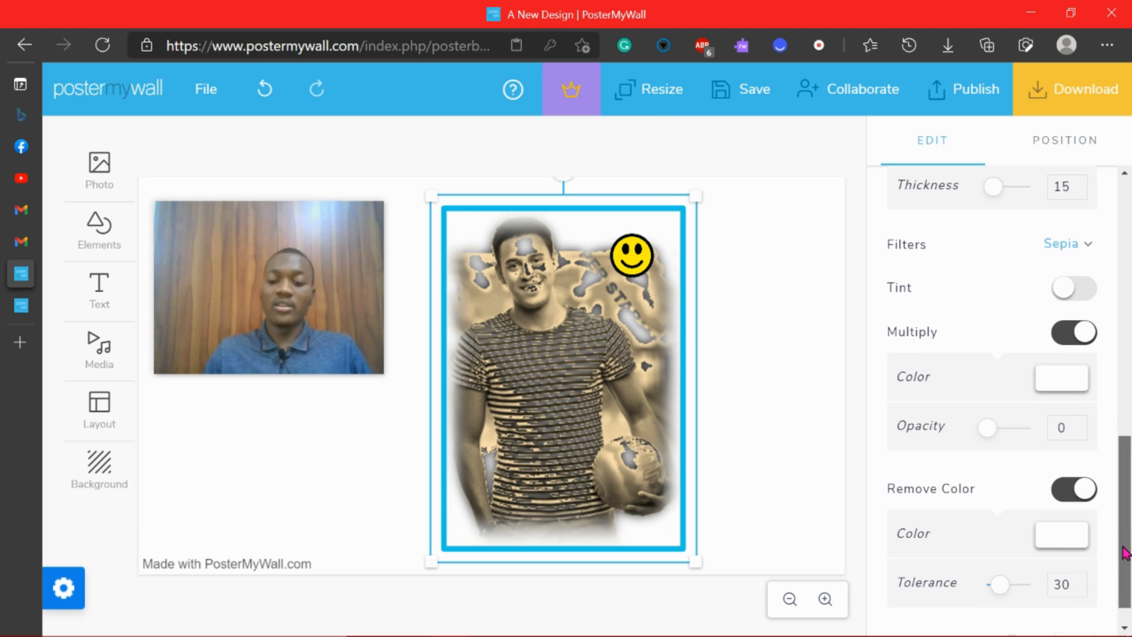
click(1066, 536)
click(872, 422)
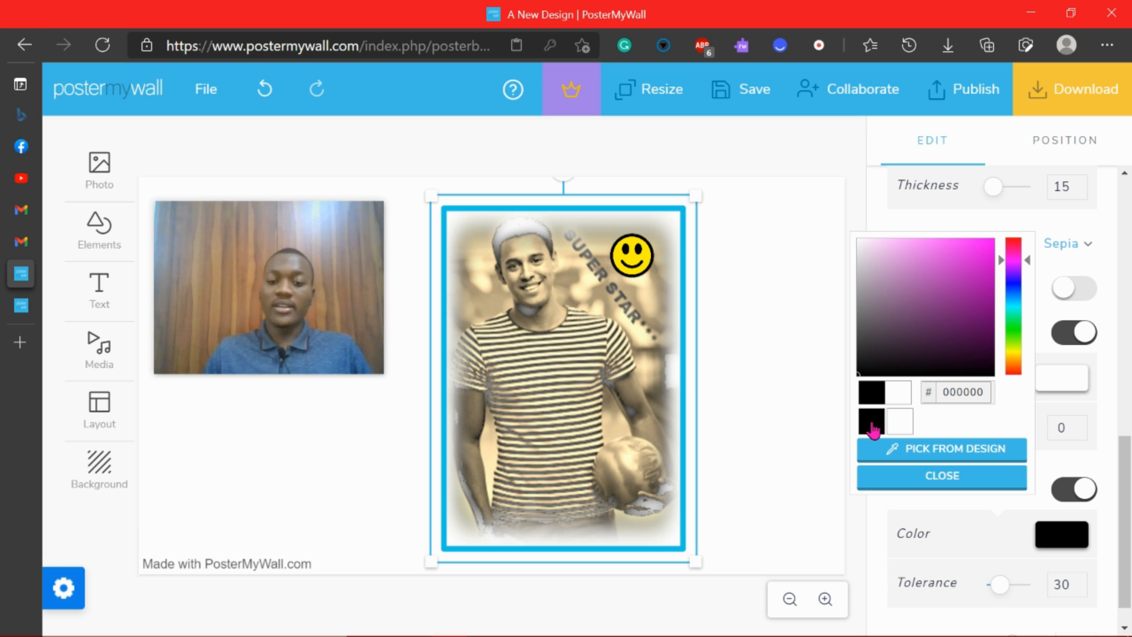
- Try dark blue and red shades as the color to remove, return it to black, and deselect the photo
mouse_move(985, 259)
mouse_down()
mouse_move(963, 306)
mouse_move(959, 331)
mouse_move(975, 253)
mouse_move(963, 384)
mouse_up()
mouse_move(1016, 279)
mouse_down()
mouse_move(952, 347)
mouse_move(945, 324)
mouse_move(857, 283)
mouse_move(856, 245)
mouse_move(975, 265)
mouse_move(976, 336)
mouse_move(922, 342)
mouse_move(994, 329)
mouse_move(993, 313)
mouse_move(981, 333)
mouse_up()
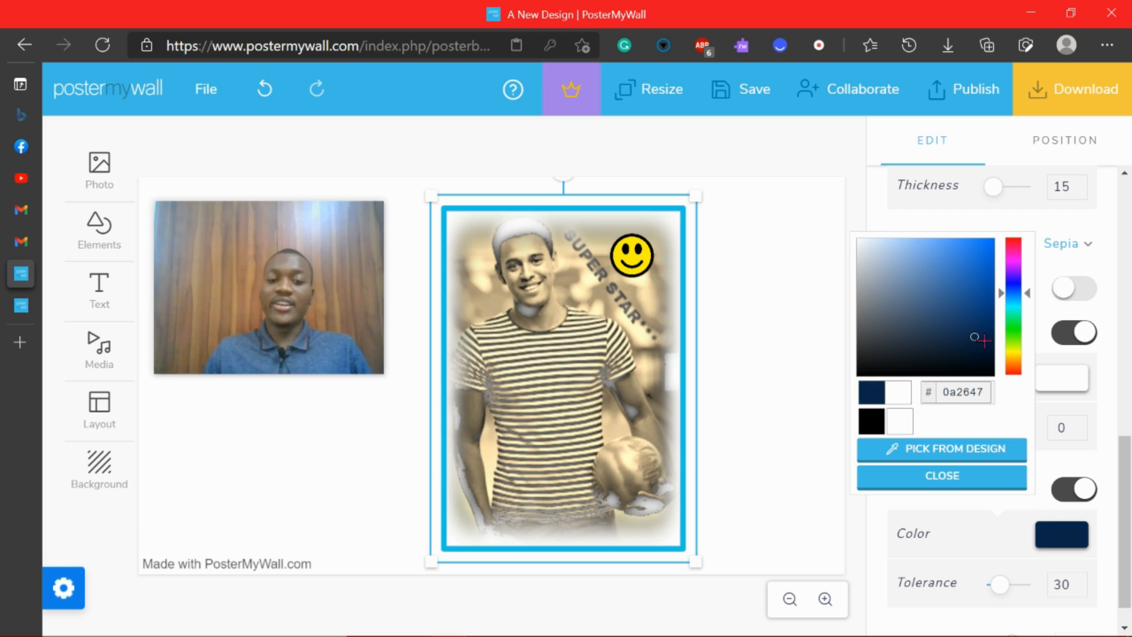
drag(1014, 292, 1014, 238)
click(976, 278)
mouse_move(976, 277)
mouse_down()
mouse_move(980, 243)
mouse_move(958, 391)
mouse_up()
mouse_move(887, 398)
mouse_down()
mouse_move(857, 324)
mouse_move(860, 294)
mouse_move(875, 392)
mouse_up()
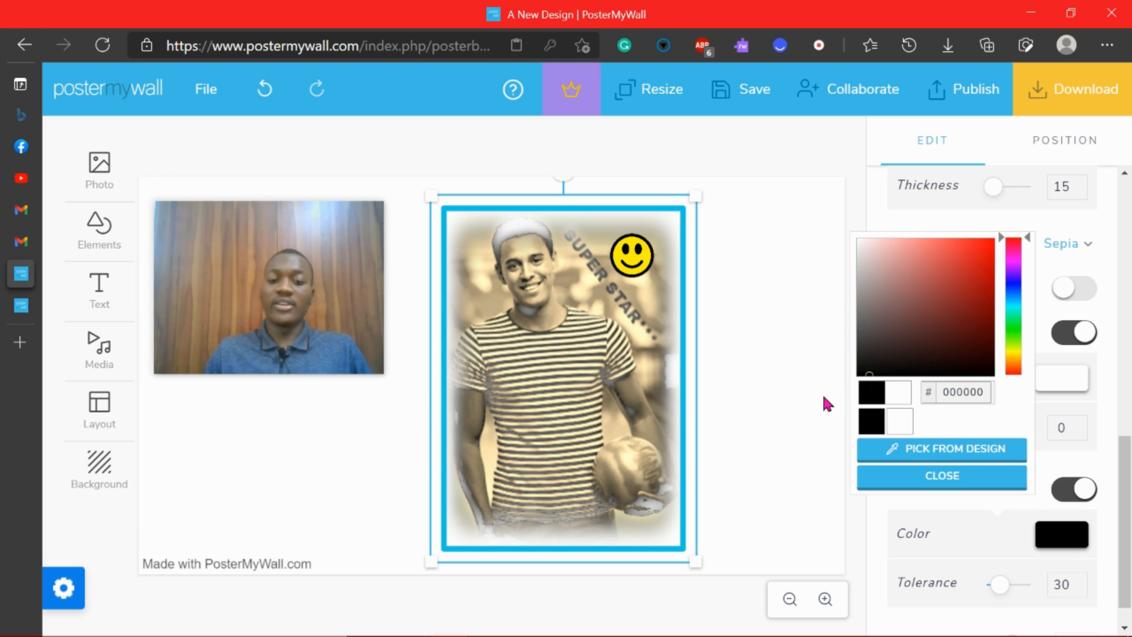
click(748, 411)
- Review the effect settings of the man's photo, from Brightness and Remove Color back up to Shadow, Edge Effects and Mask
scroll(1076, 454, down, 1)
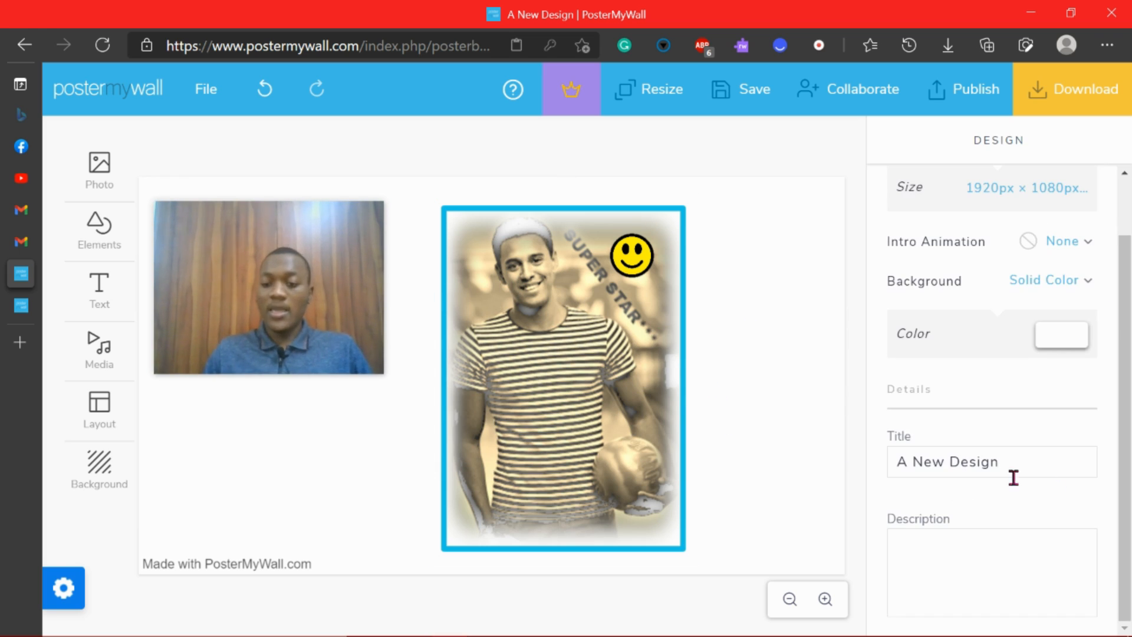
click(619, 384)
scroll(1090, 408, down, 10)
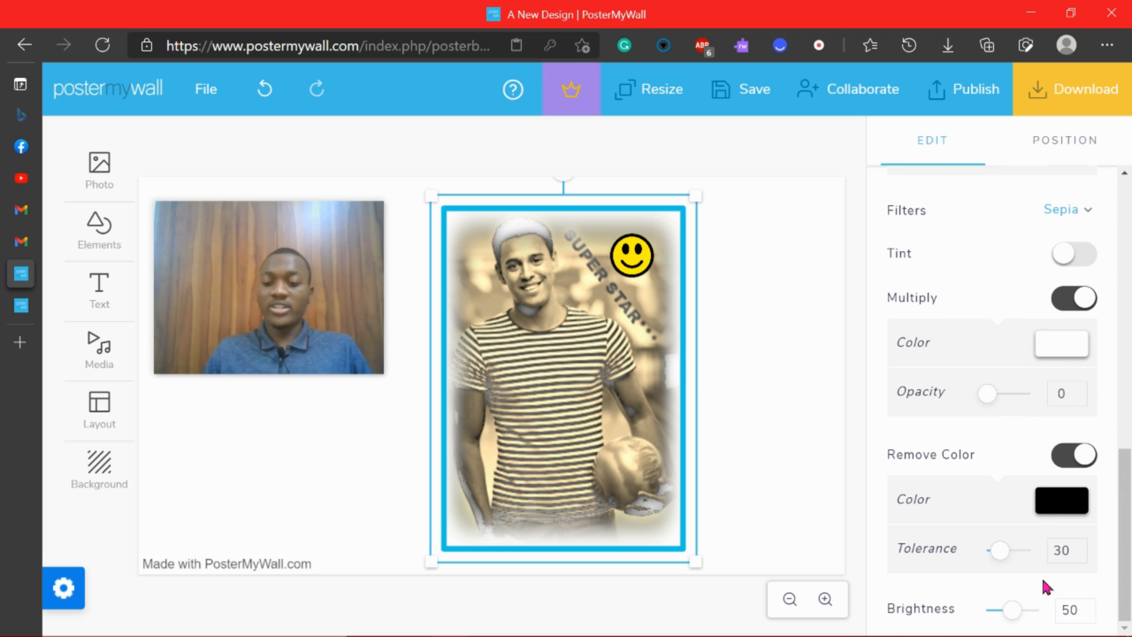
mouse_move(1011, 625)
mouse_down()
mouse_move(1031, 624)
mouse_move(967, 625)
mouse_move(1011, 625)
mouse_up()
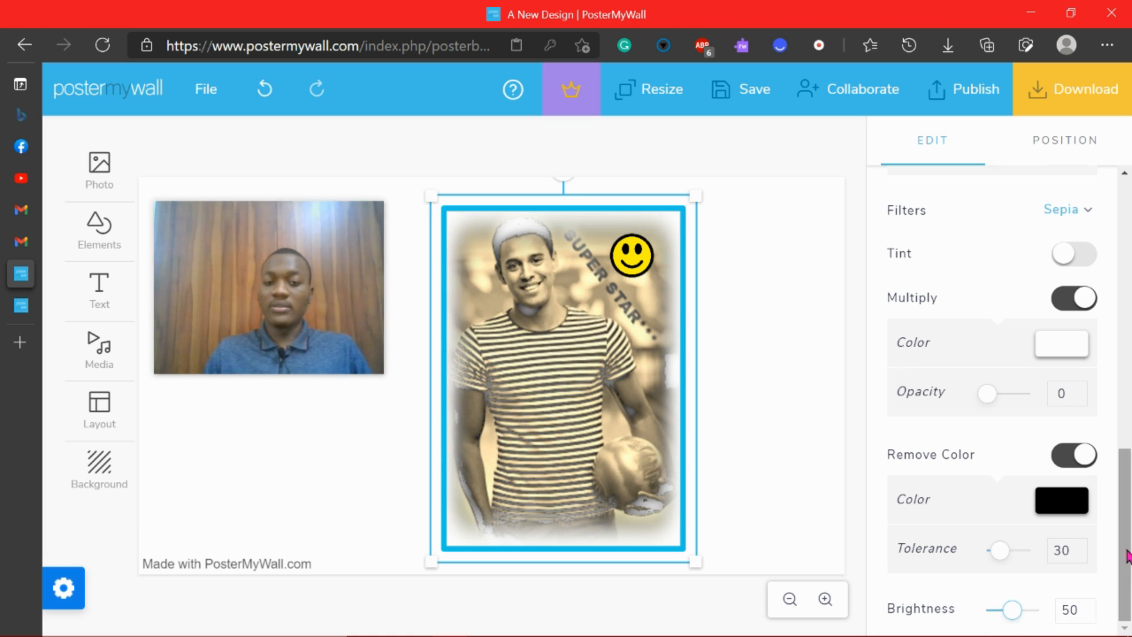
click(762, 448)
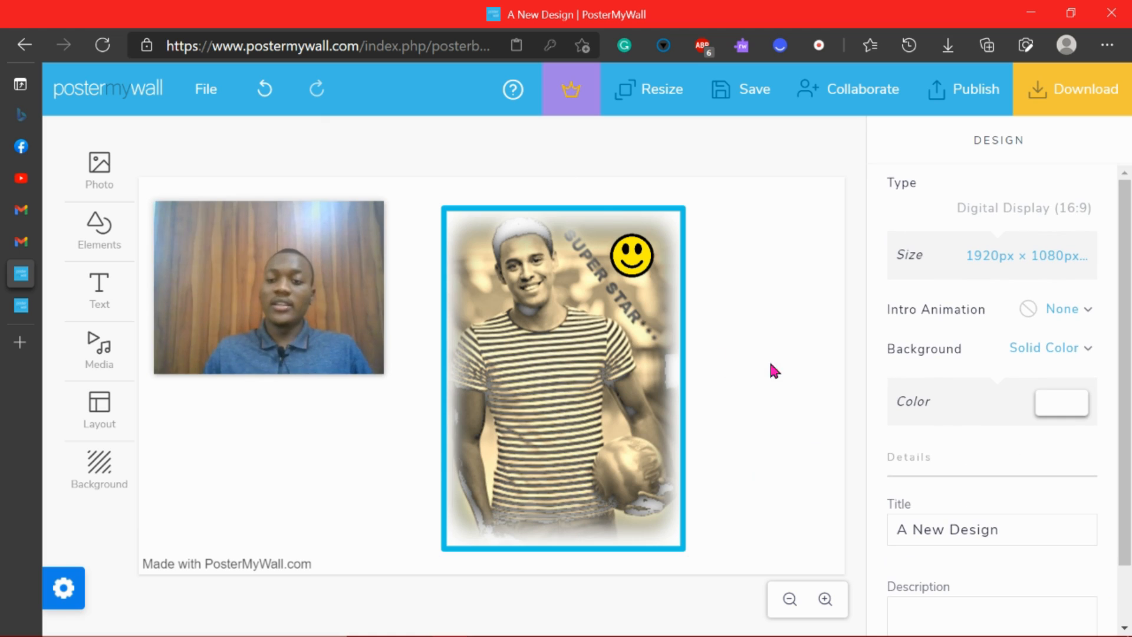
scroll(919, 342, down, 1)
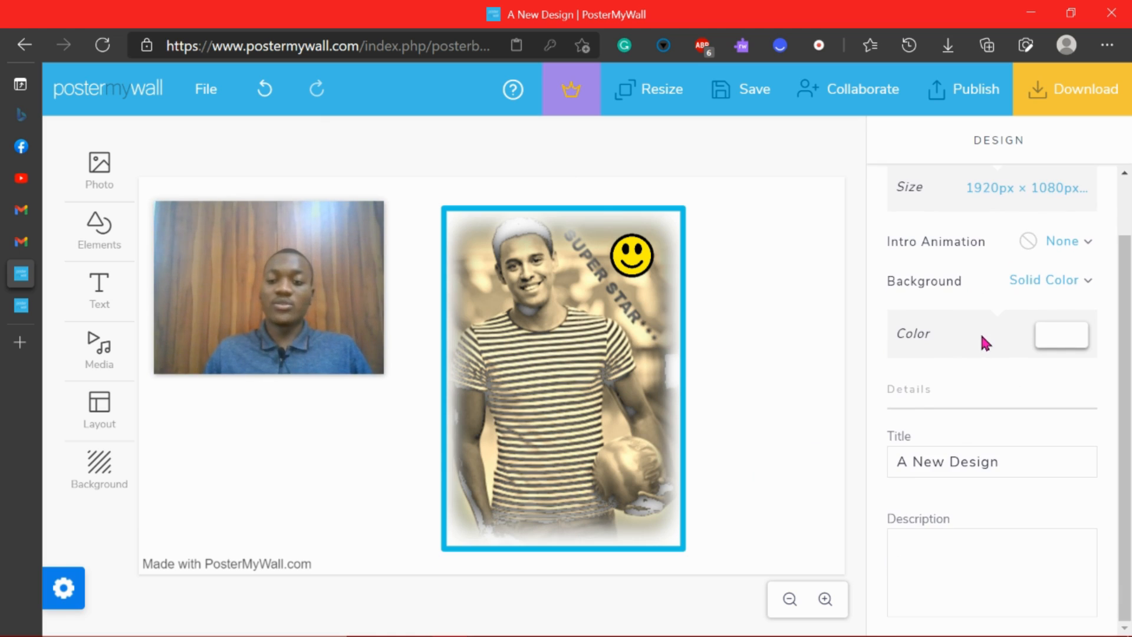
click(577, 290)
scroll(1006, 376, down, 10)
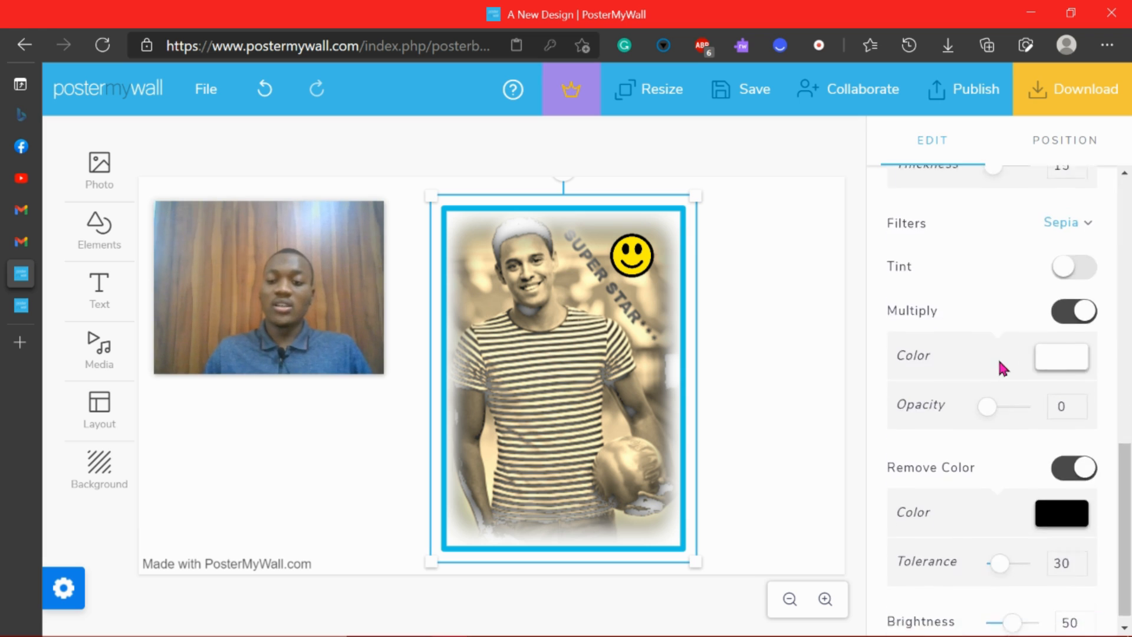
scroll(989, 355, up, 8)
scroll(943, 330, down, 3)
scroll(914, 289, up, 6)
scroll(922, 306, down, 6)
drag(1126, 380, 1127, 355)
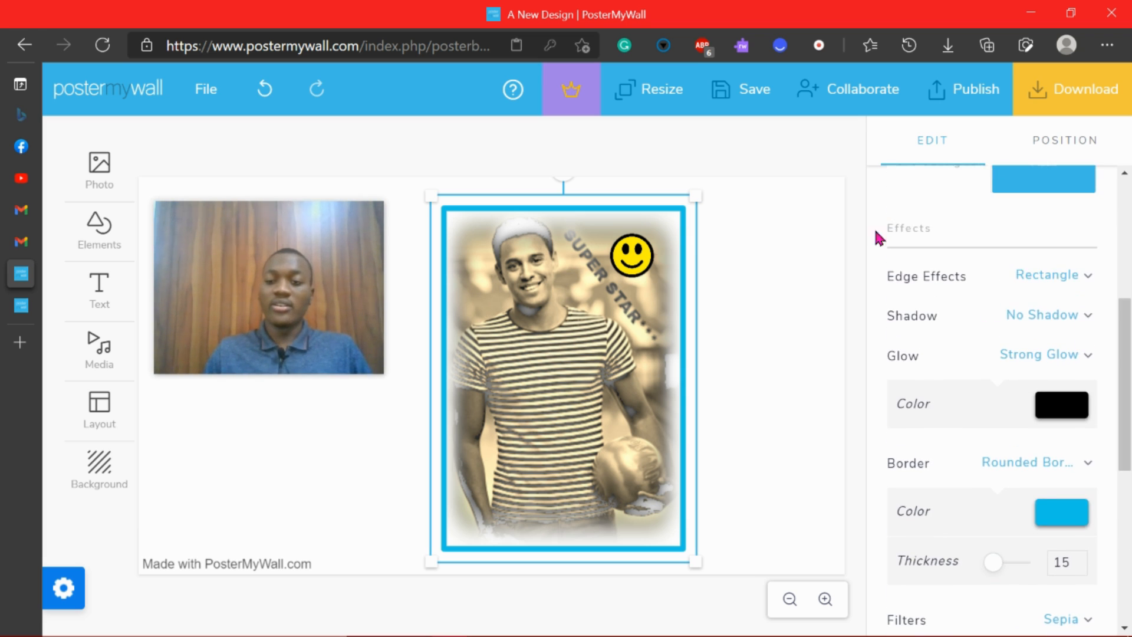
scroll(943, 283, up, 1)
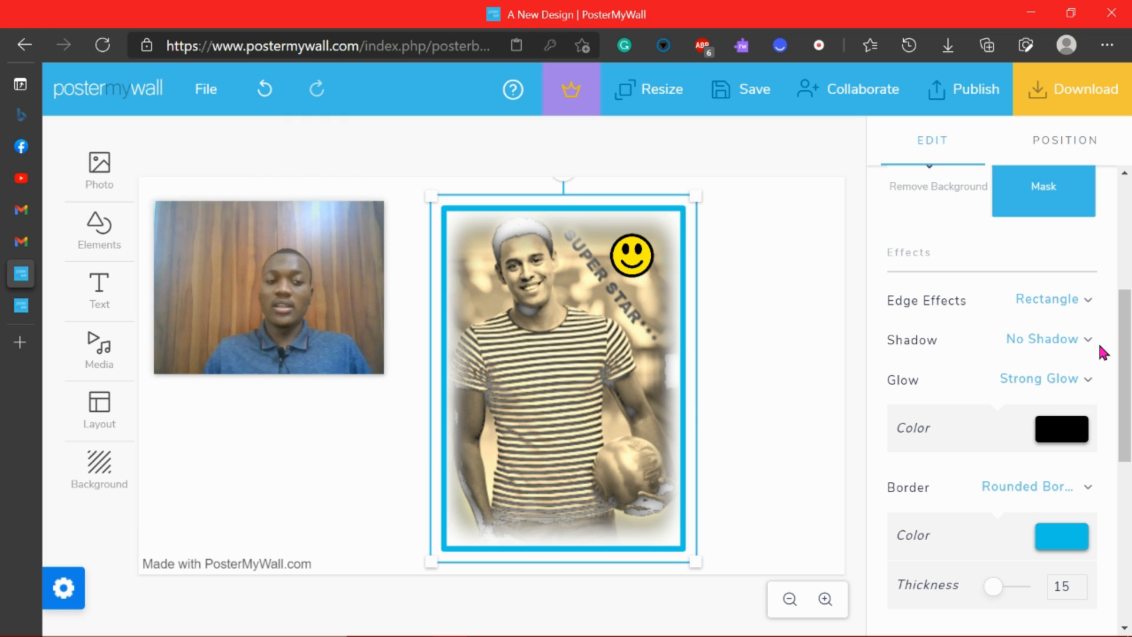
drag(1124, 356, 1128, 325)
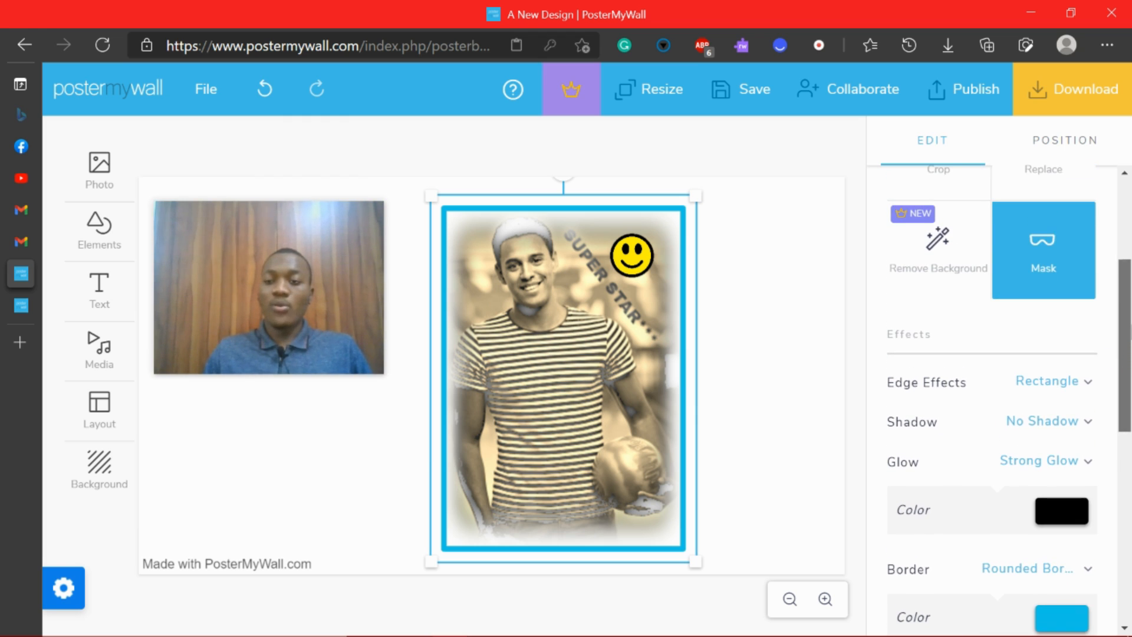
- Flip the man's photo vertically and horizontally
click(1055, 148)
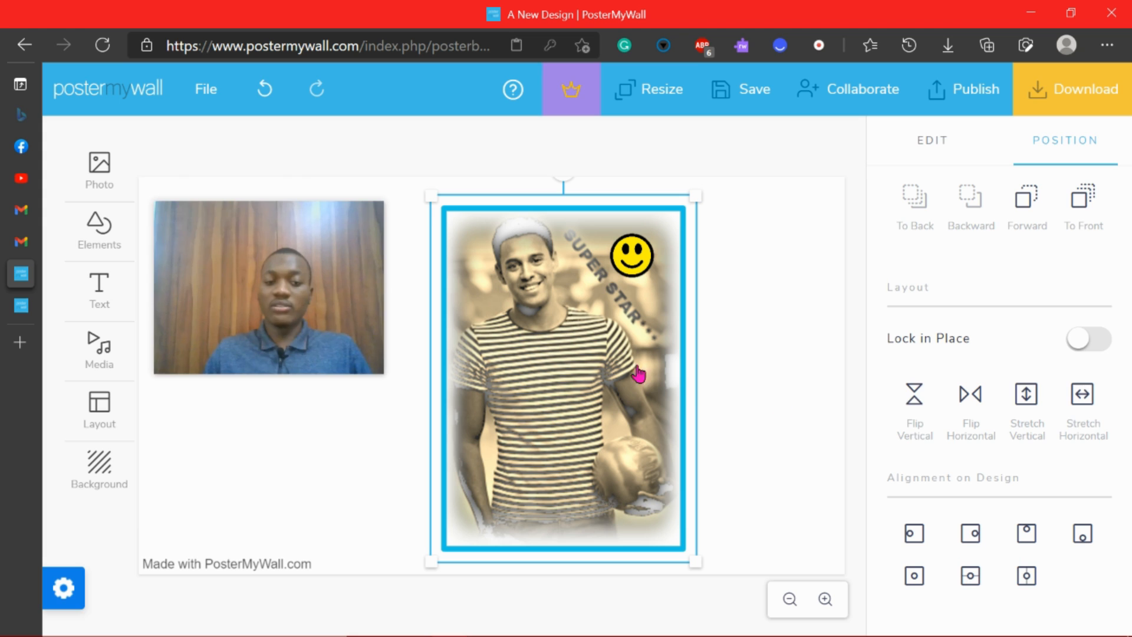
click(914, 392)
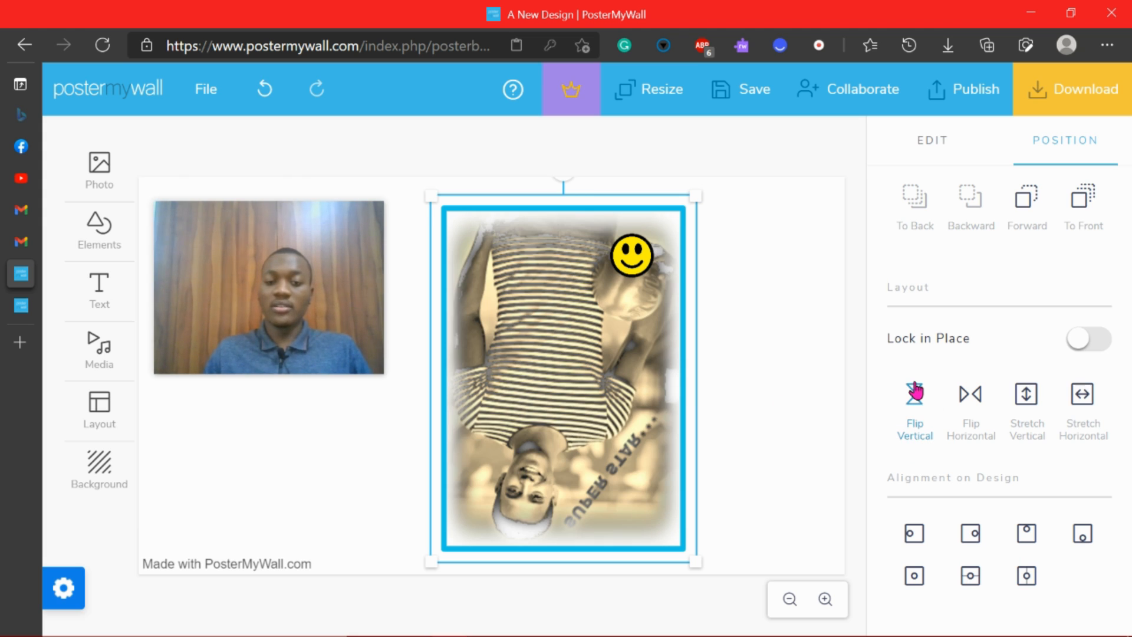
click(969, 416)
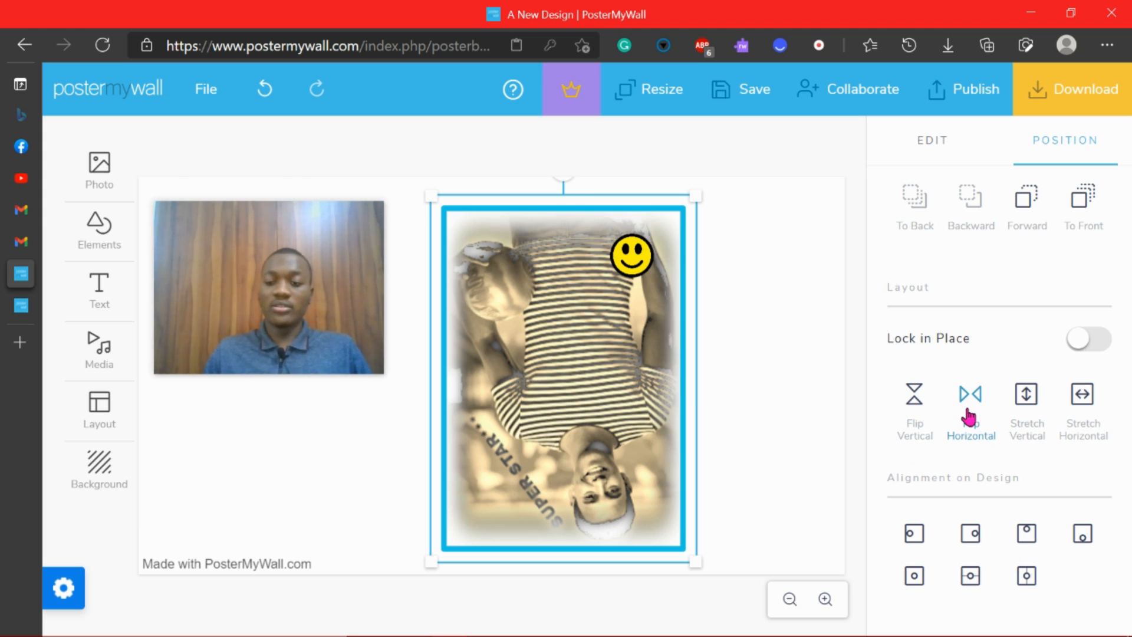
- Stretch the man's photo vertically and horizontally across the design, and flip it vertically so it is upright
click(1024, 412)
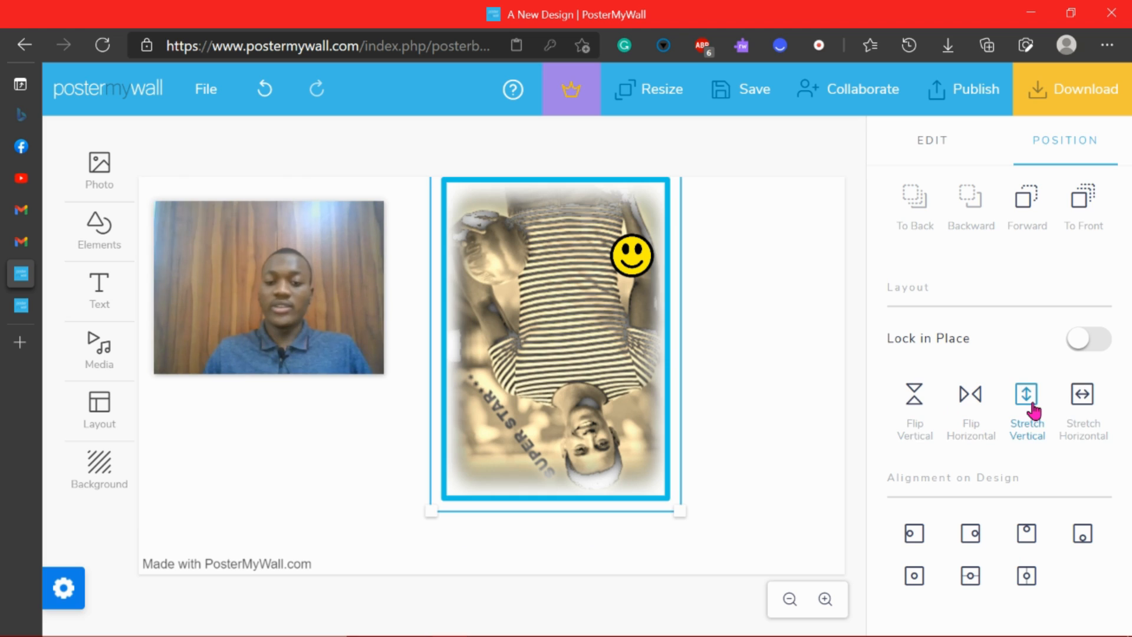
click(1096, 407)
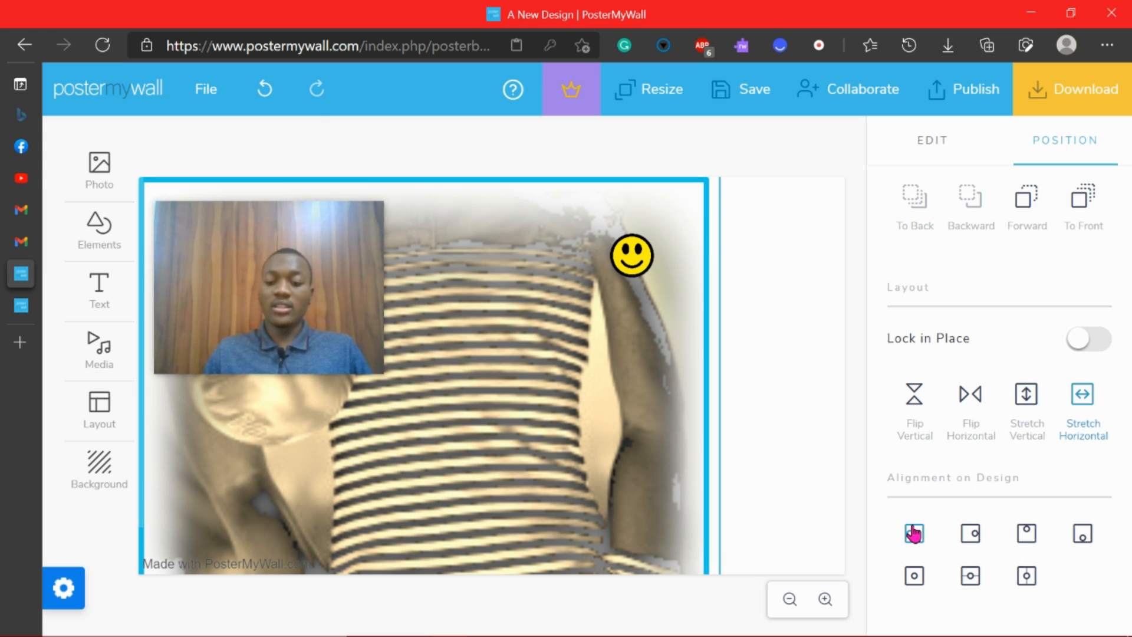
click(921, 418)
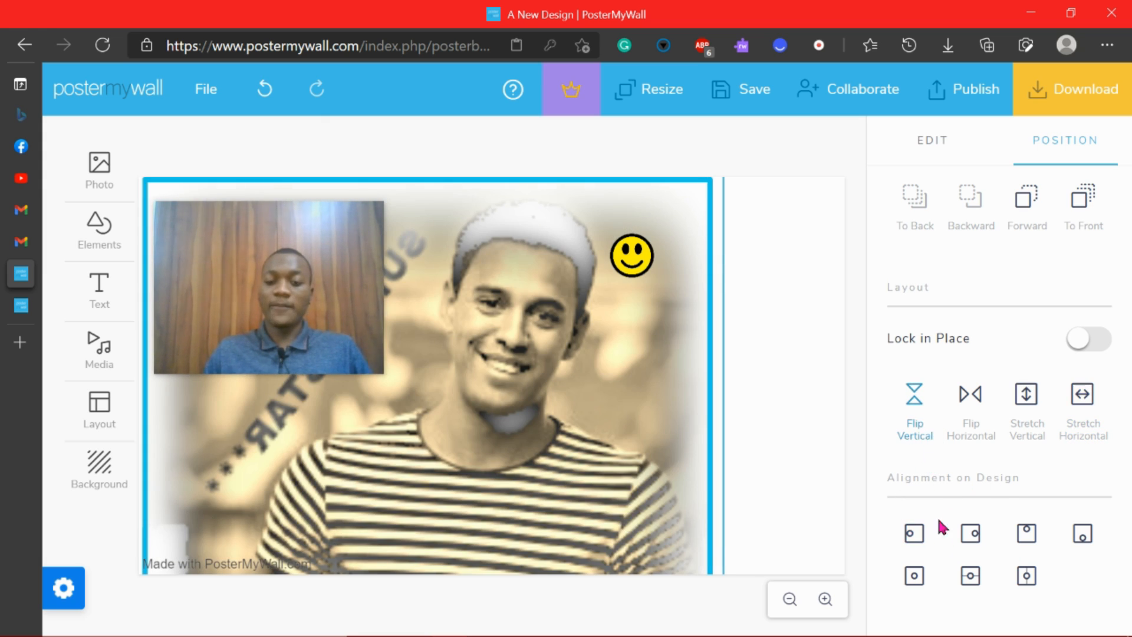
- Try aligning the enlarged photo to the design's right, top, bottom, centers and left, ending with right and top alignment
click(970, 534)
click(1024, 534)
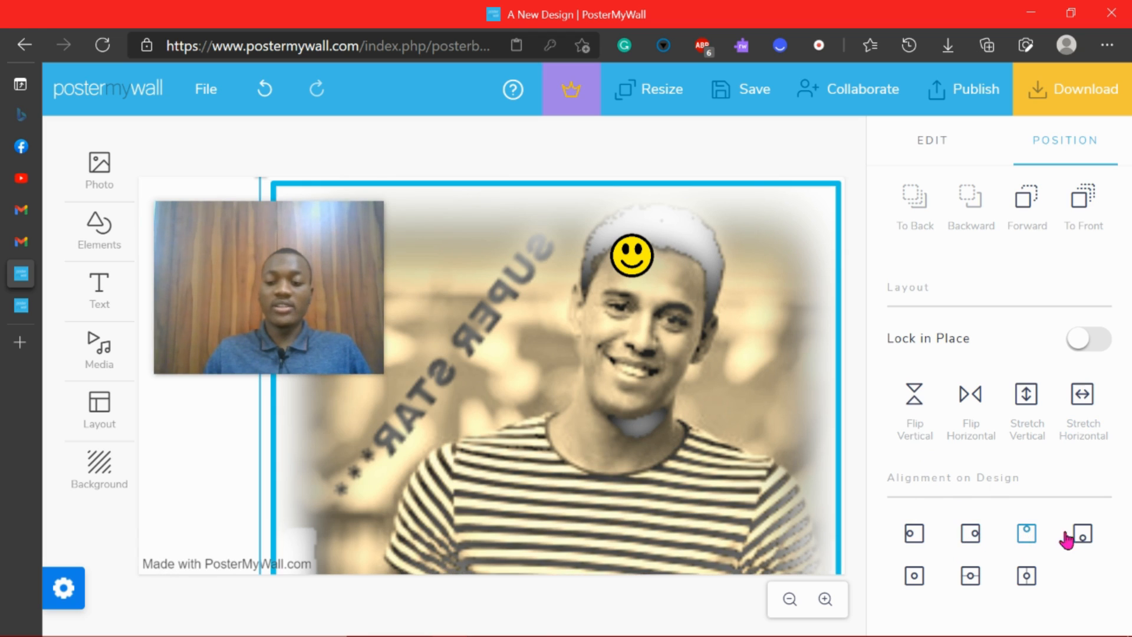
click(1081, 534)
click(1026, 575)
click(971, 576)
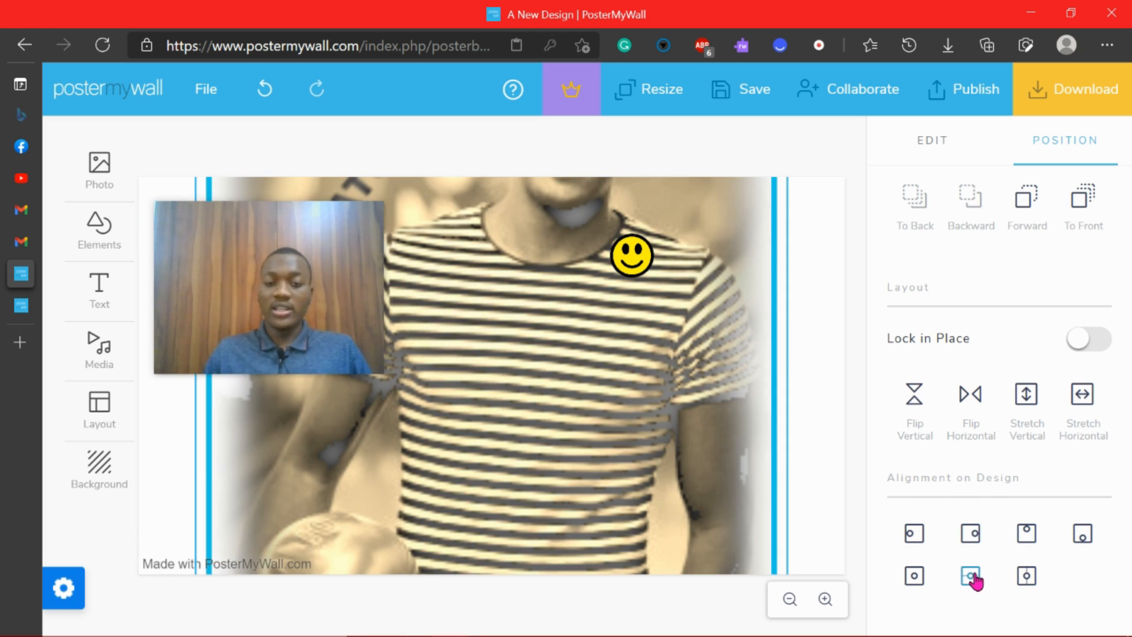
click(914, 534)
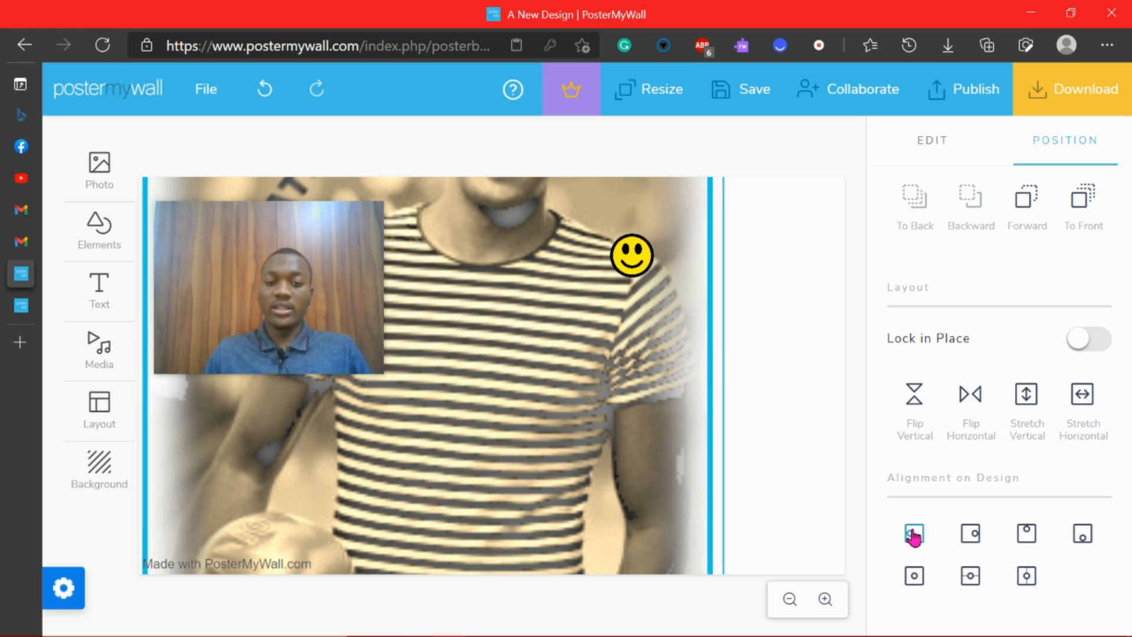
click(966, 534)
click(1016, 541)
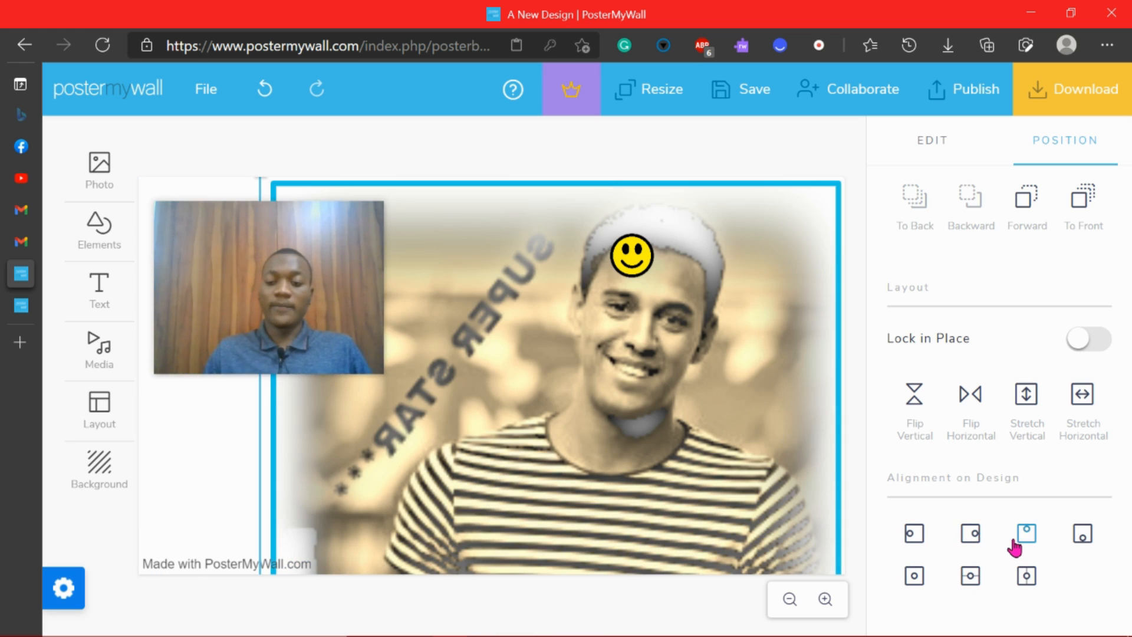
- Flip the enlarged photo vertically, then horizontally, and vertically once more to turn it upright
click(913, 395)
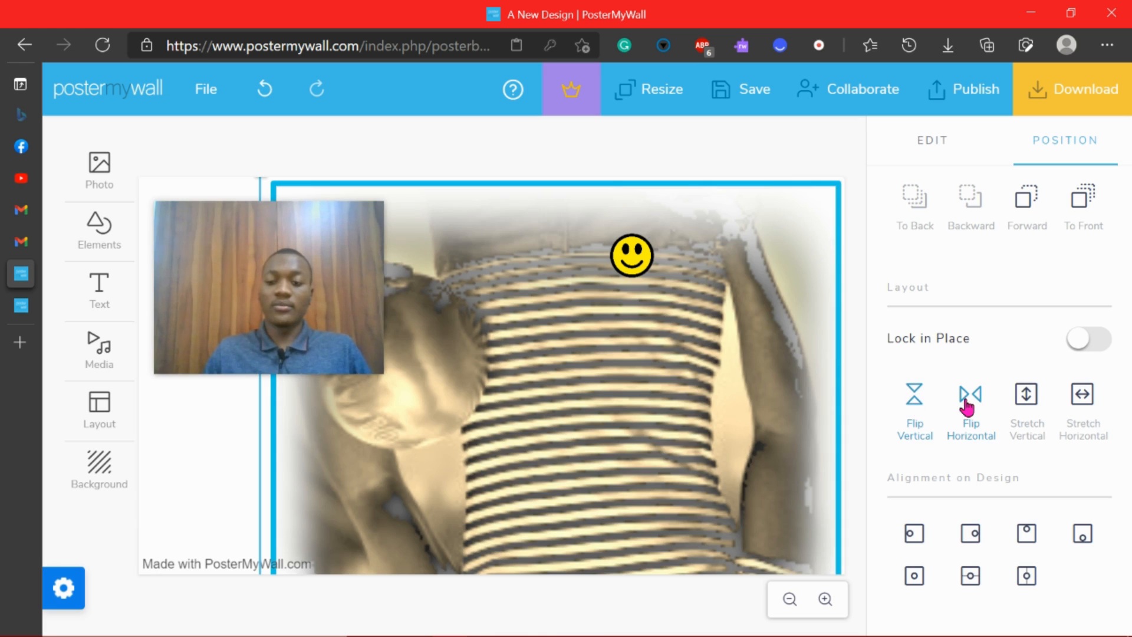
click(971, 402)
click(915, 406)
- Try the vertical-middle, left, center, bottom and right alignments on the enlarged photo, ending with left alignment
click(967, 575)
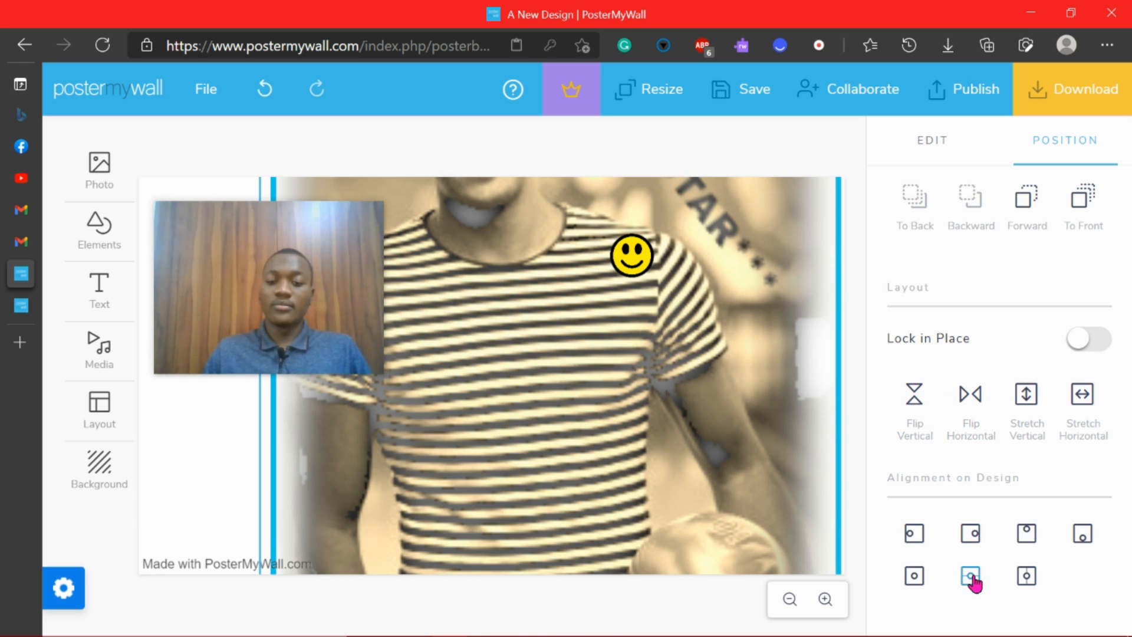
click(914, 534)
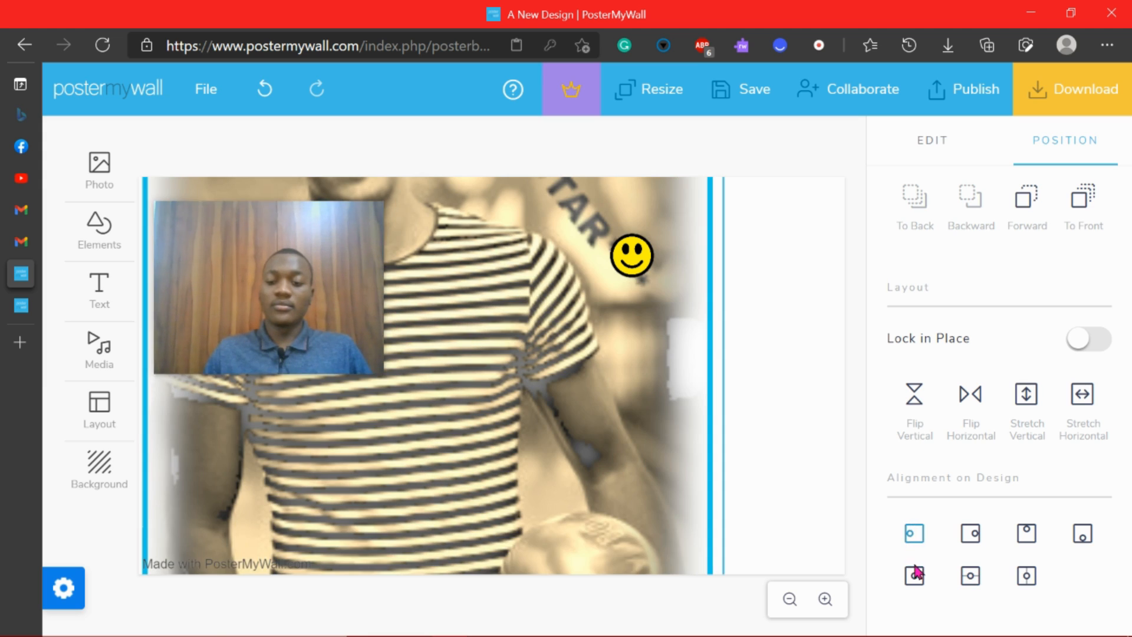
click(915, 575)
click(1085, 535)
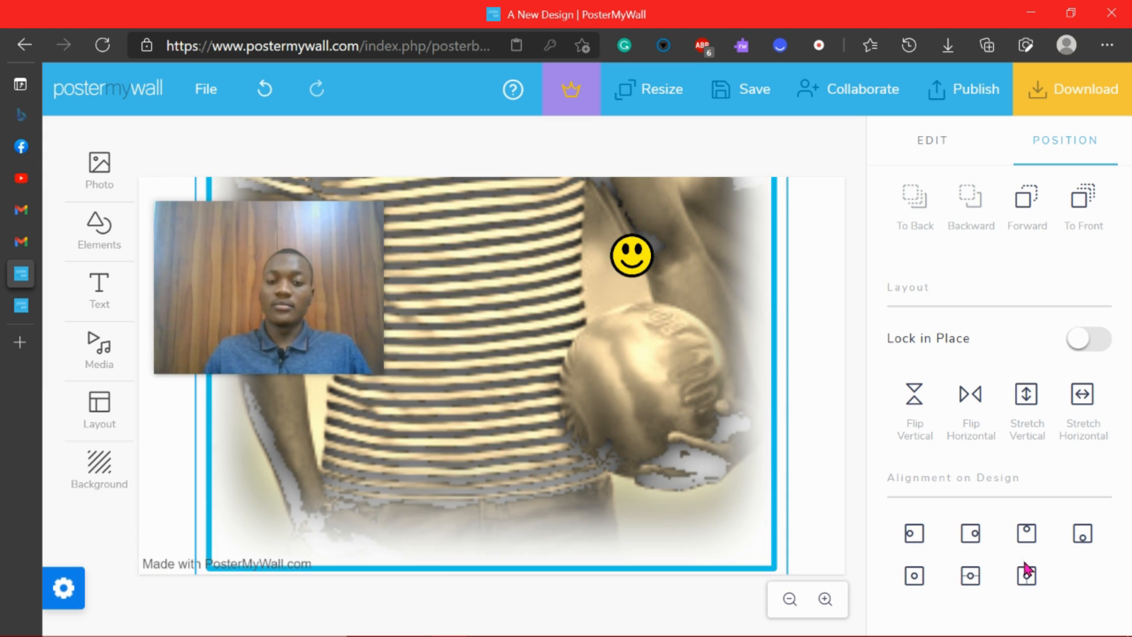
click(972, 534)
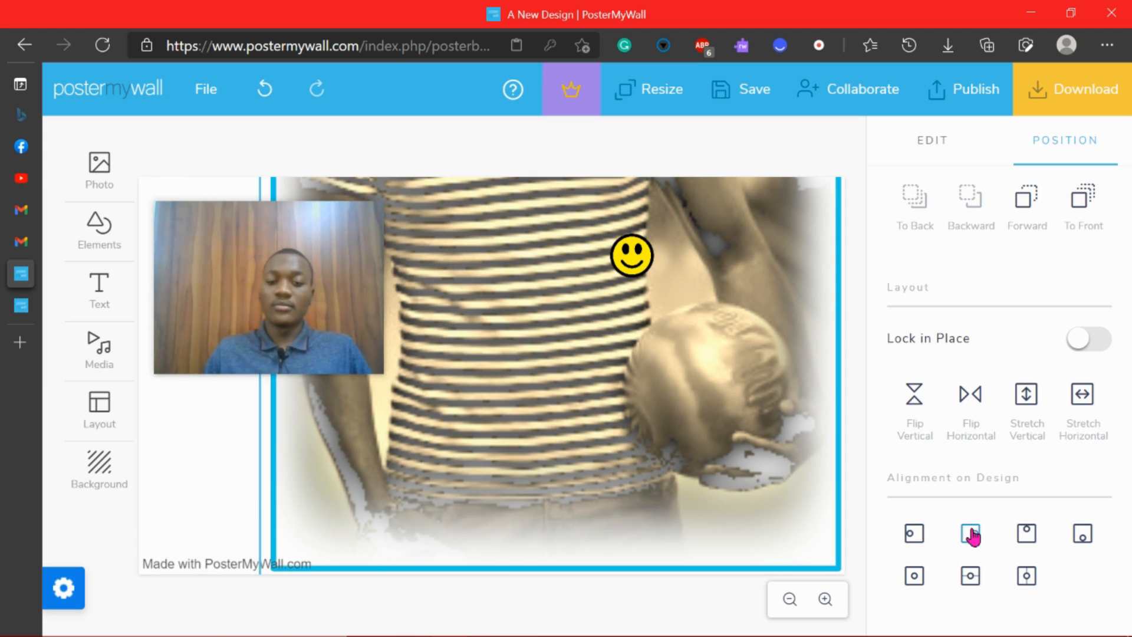
click(971, 575)
click(917, 576)
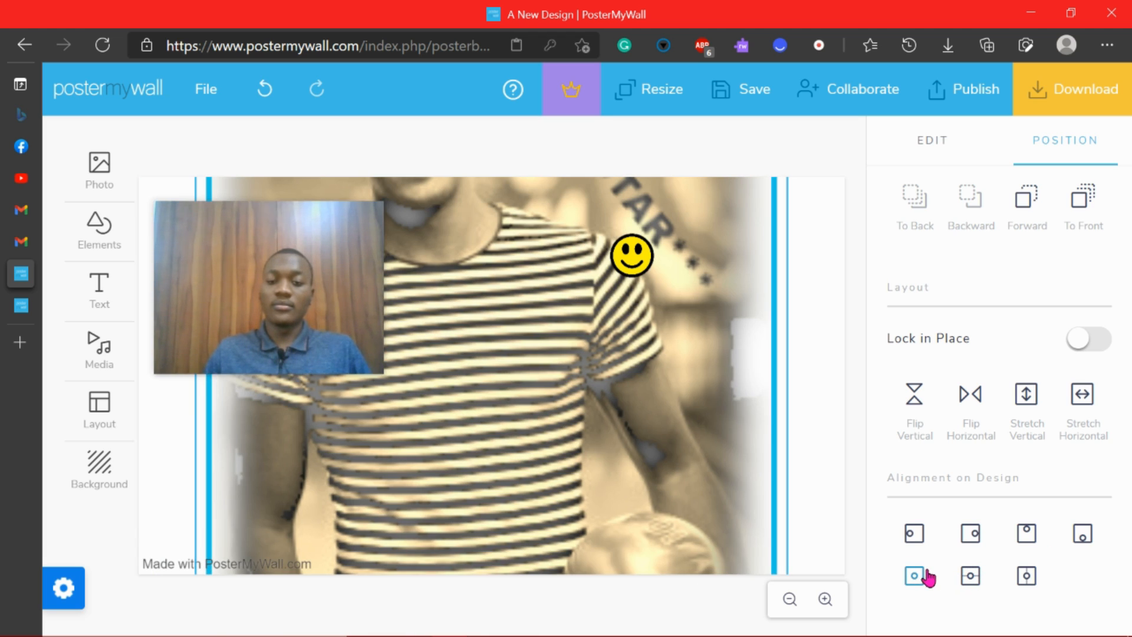
click(914, 534)
- Move the enlarged photo freely around the design, trying a left alignment between moves and undoing it
drag(701, 409, 841, 496)
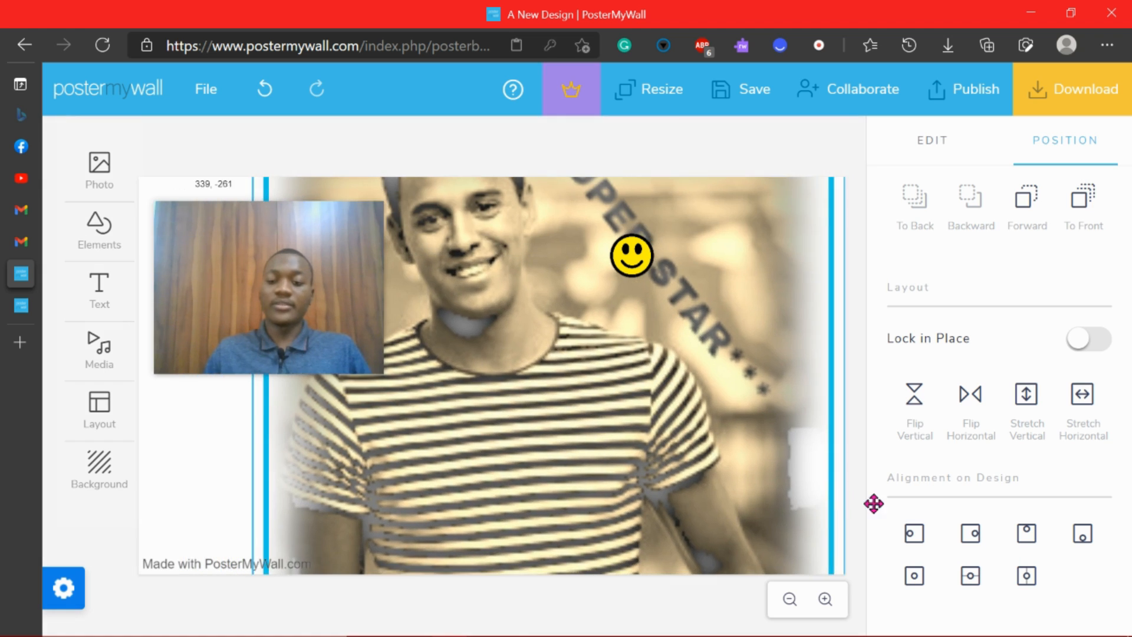
click(914, 536)
key(ctrl+z)
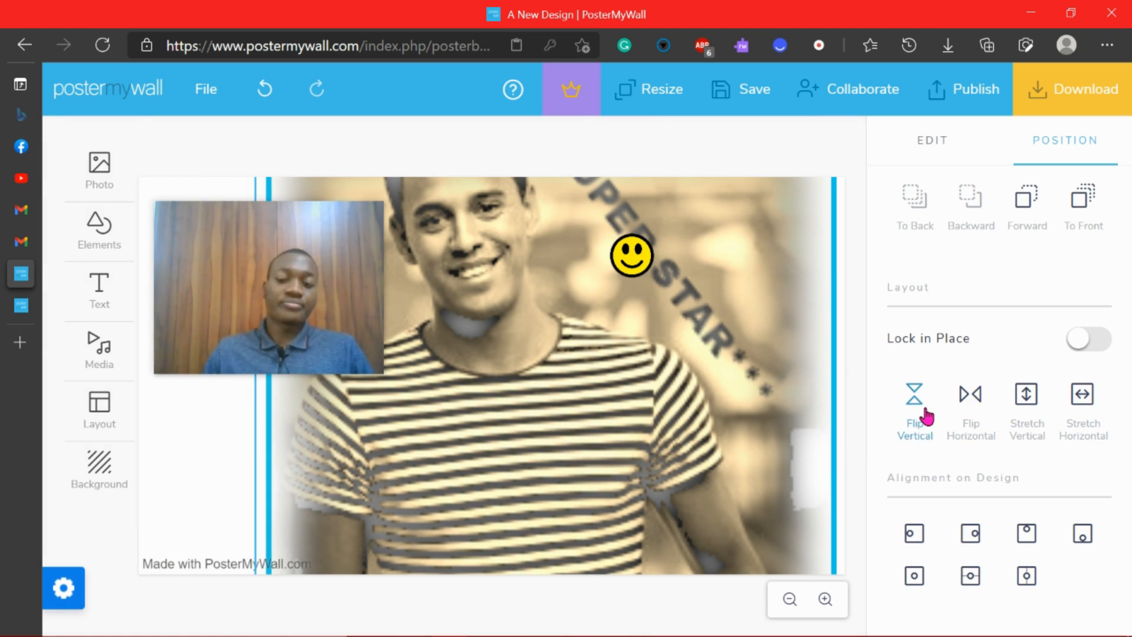
drag(574, 394, 567, 182)
drag(690, 448, 587, 347)
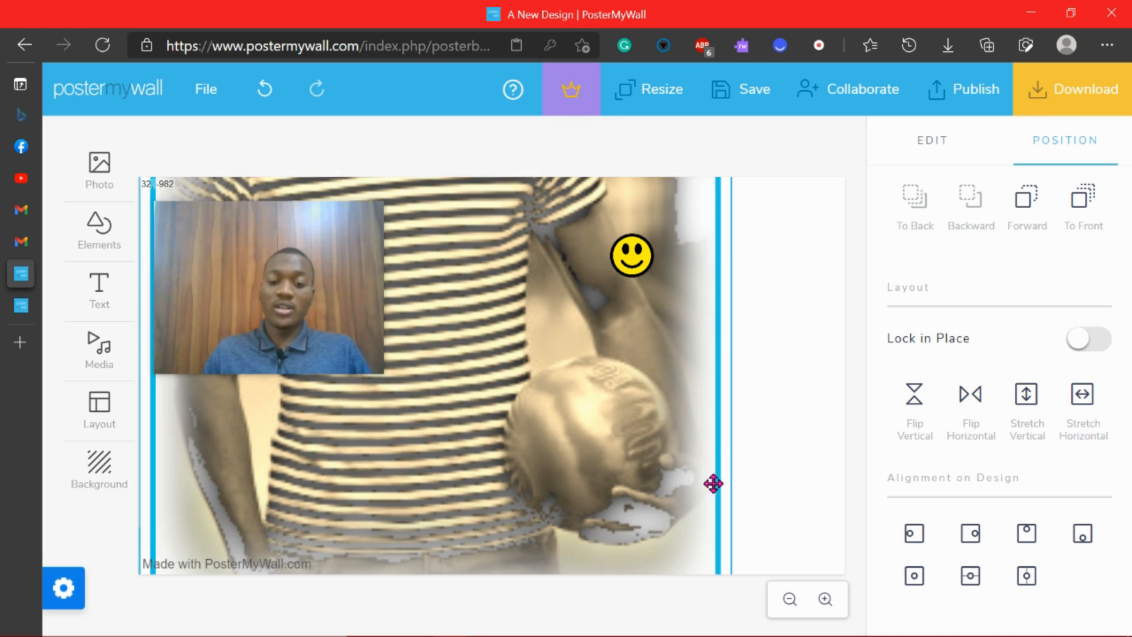
- Lock the man's photo in place and unlock it again
click(1080, 348)
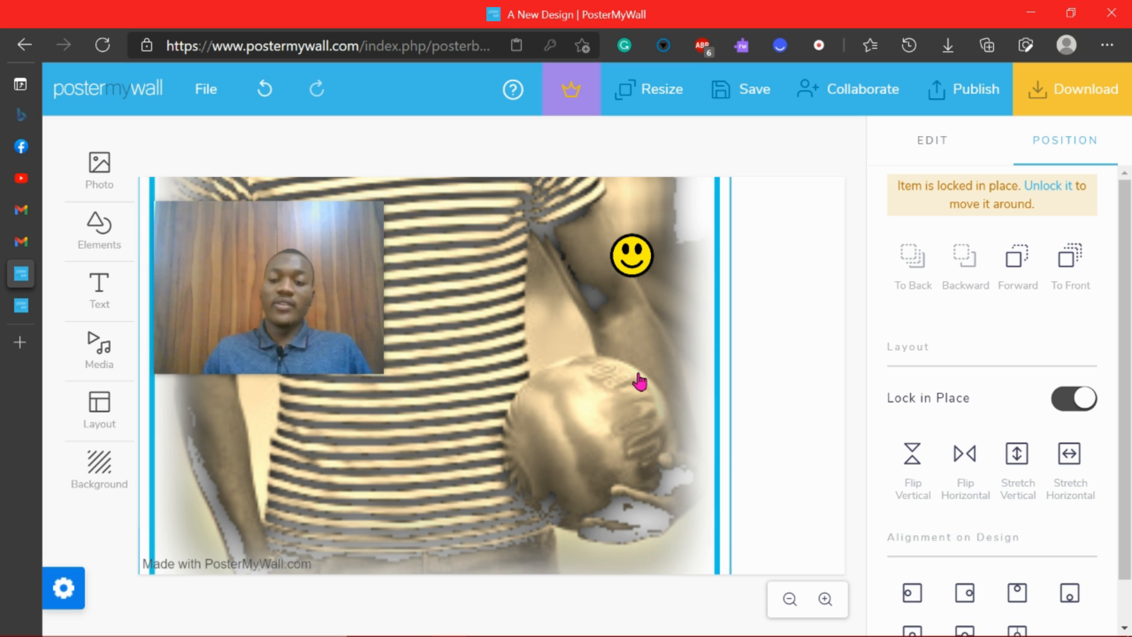
click(1043, 185)
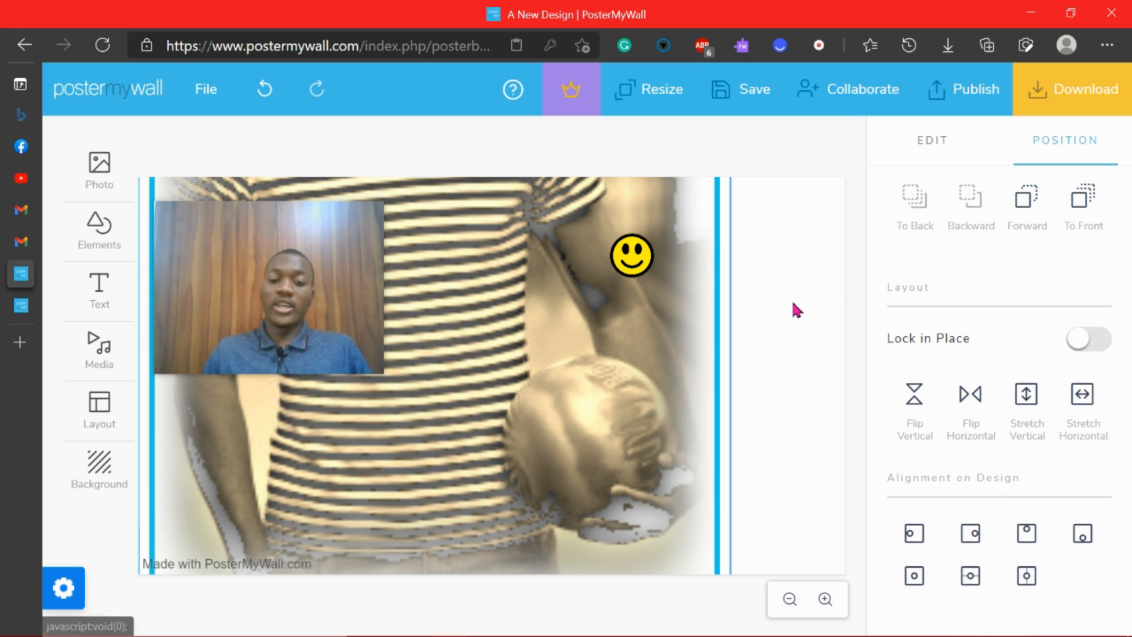
- Shrink the enlarged photo from its corner and move it back to the middle of the design
drag(647, 337, 628, 243)
drag(833, 489, 672, 557)
drag(542, 425, 519, 546)
drag(545, 424, 583, 535)
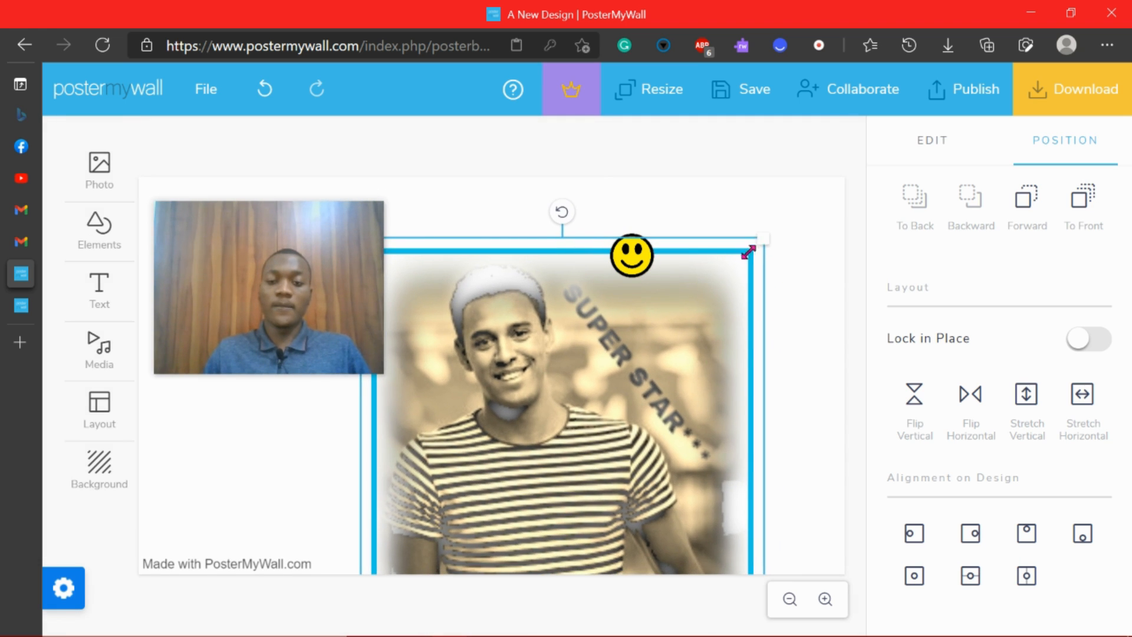
drag(758, 243, 642, 323)
drag(614, 425, 626, 292)
drag(330, 330, 249, 260)
drag(610, 308, 613, 276)
- Shrink the man's photo further and move the smiley emoji onto the photo's upper-right corner
click(632, 272)
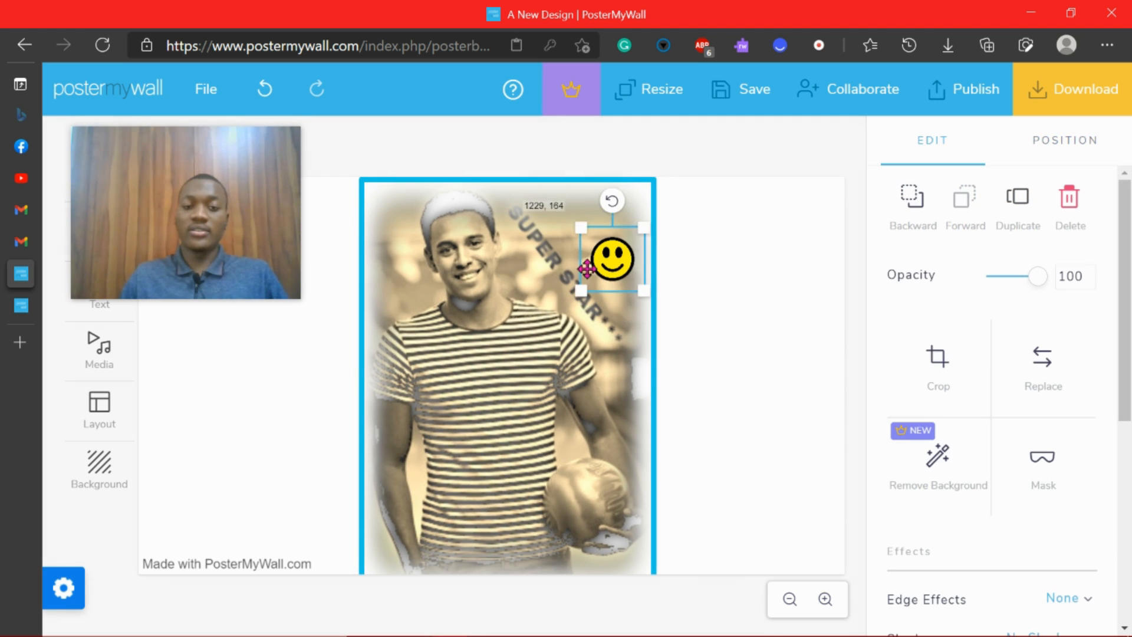
drag(631, 532, 550, 472)
click(591, 255)
drag(591, 255, 565, 248)
click(716, 370)
- Set the man's photo to No Filter and turn off its Multiply and Remove Color effects
click(534, 396)
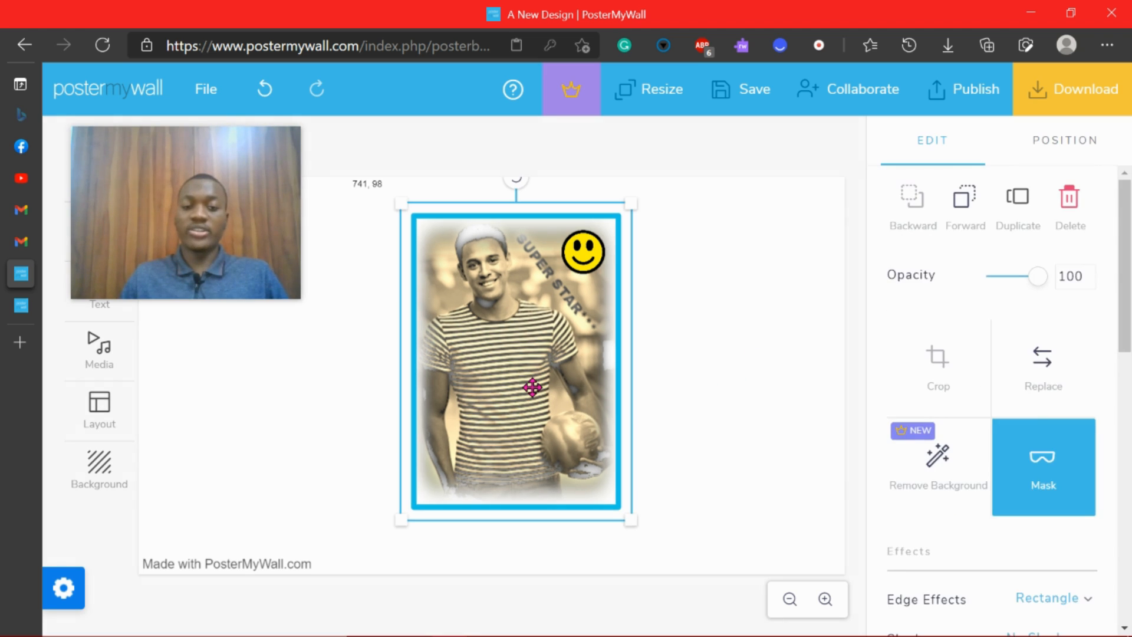
scroll(1061, 401, down, 5)
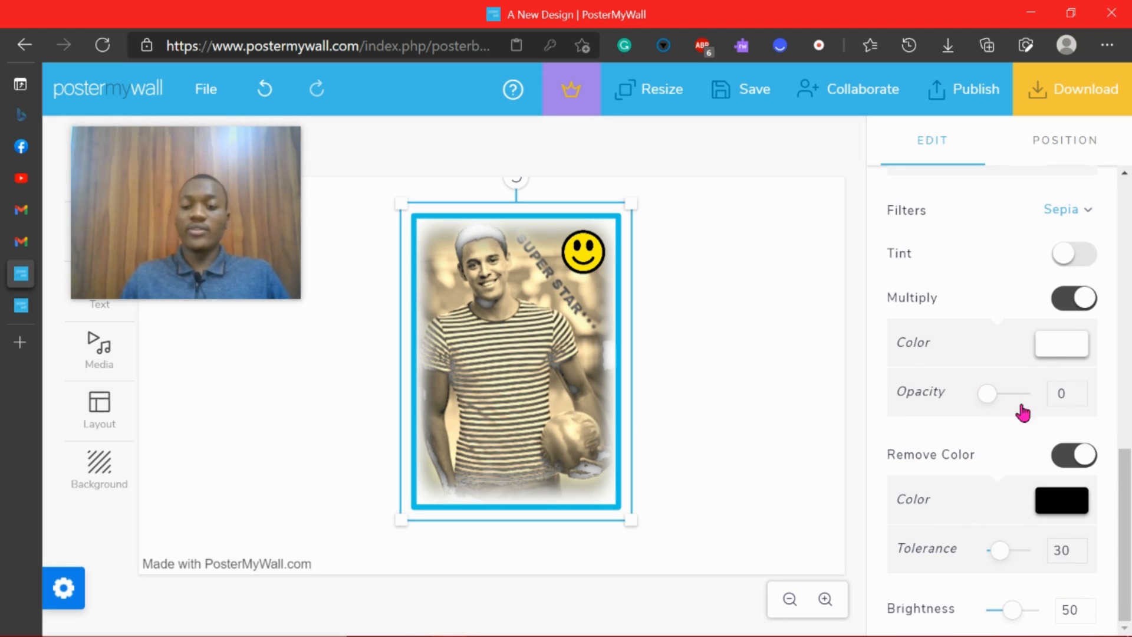
click(1077, 224)
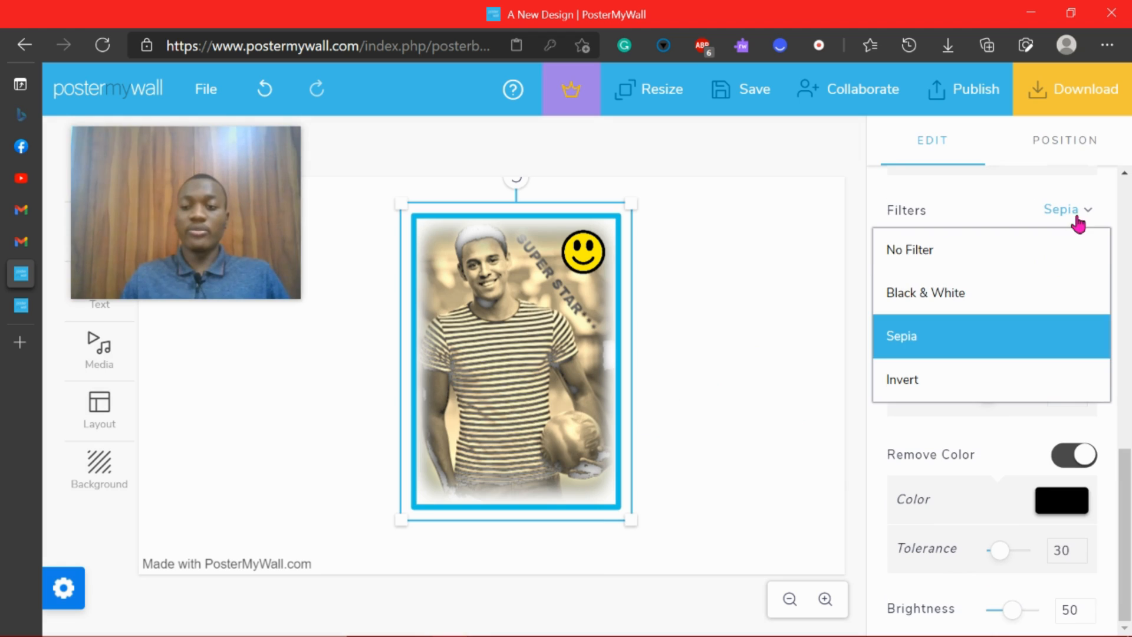
click(962, 255)
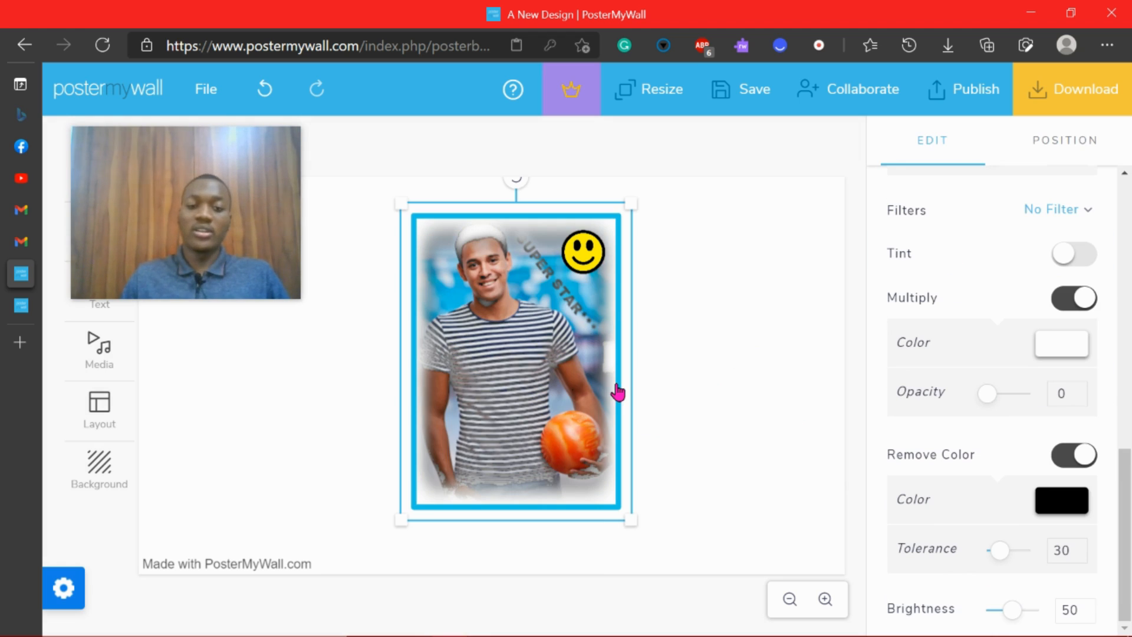
click(1074, 312)
click(1085, 458)
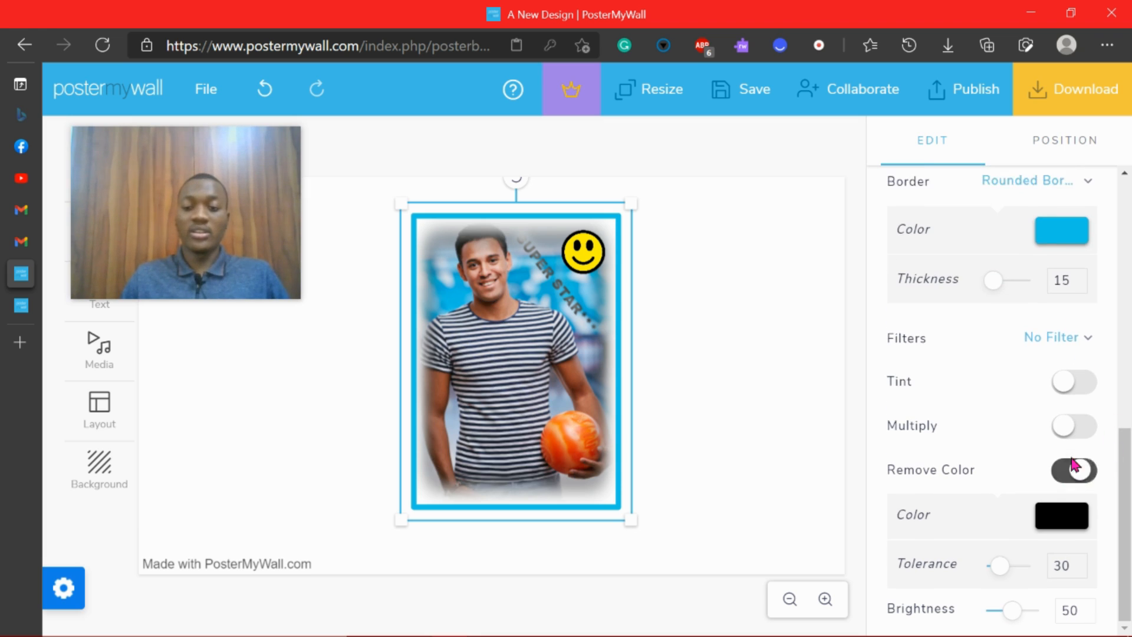
click(714, 285)
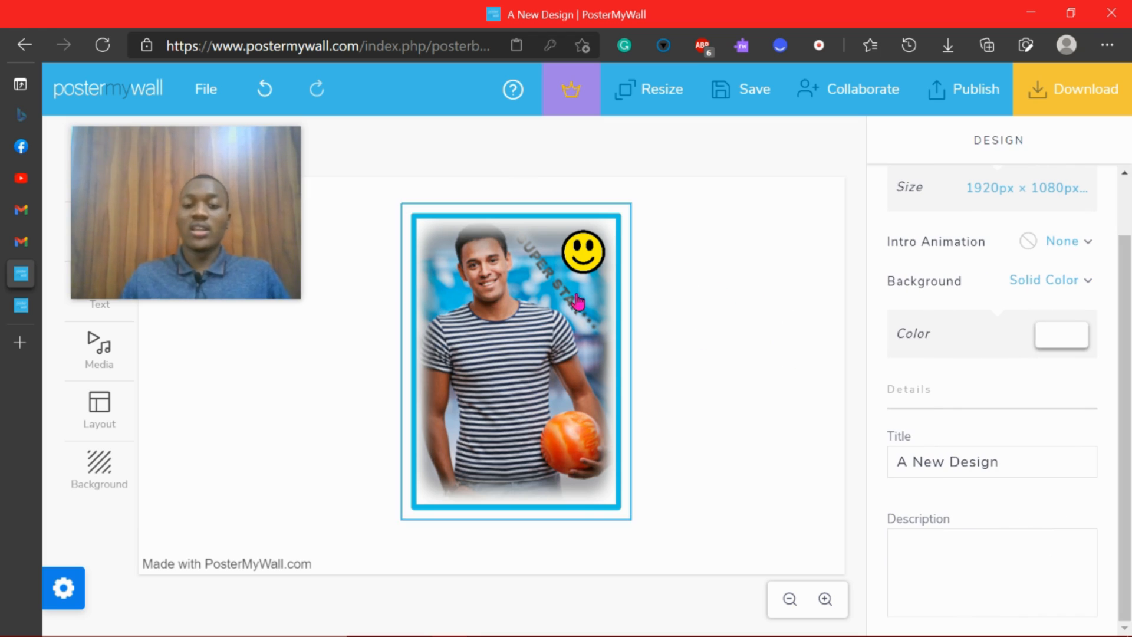
- Shift the man's photo slightly to the left, keeping the smiley emoji over its upper-right corner
click(543, 242)
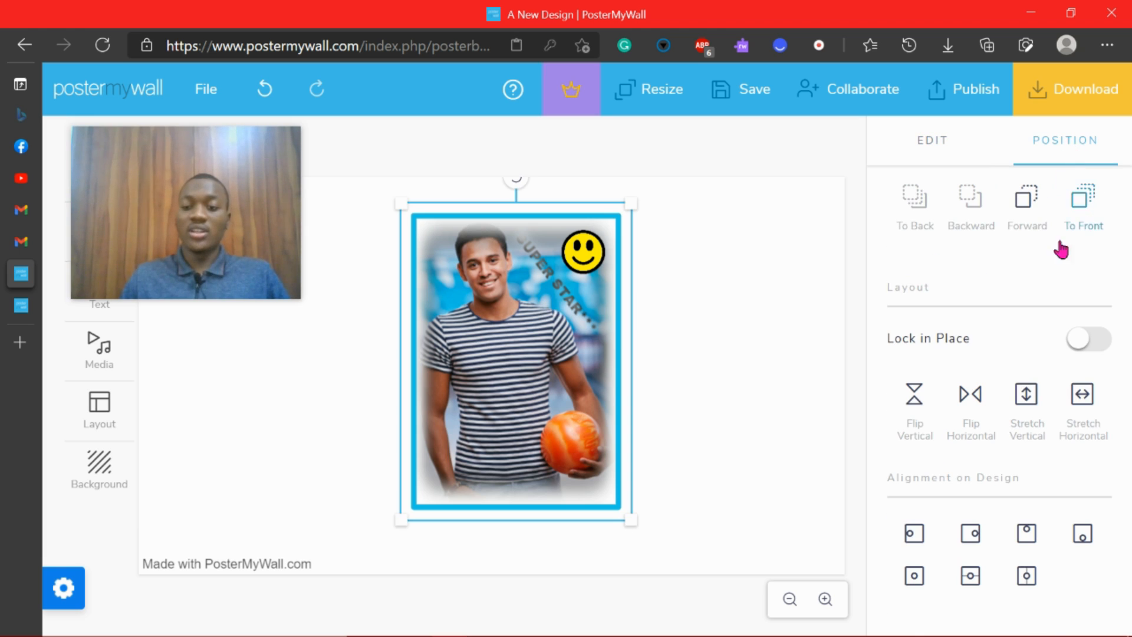
click(930, 140)
scroll(982, 321, down, 6)
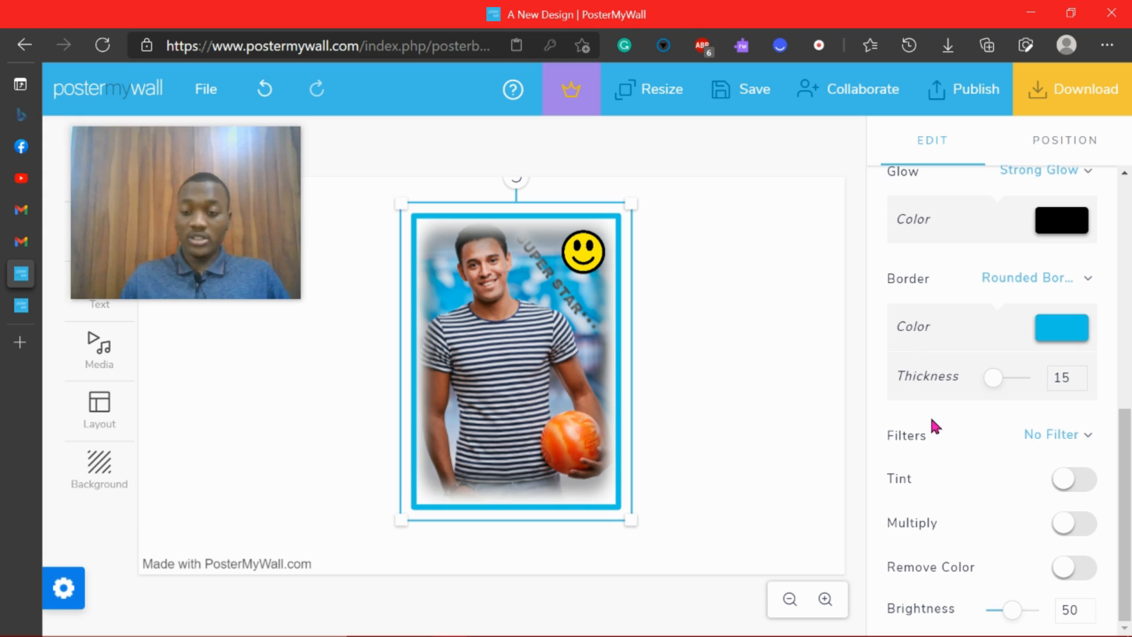
scroll(932, 403, up, 6)
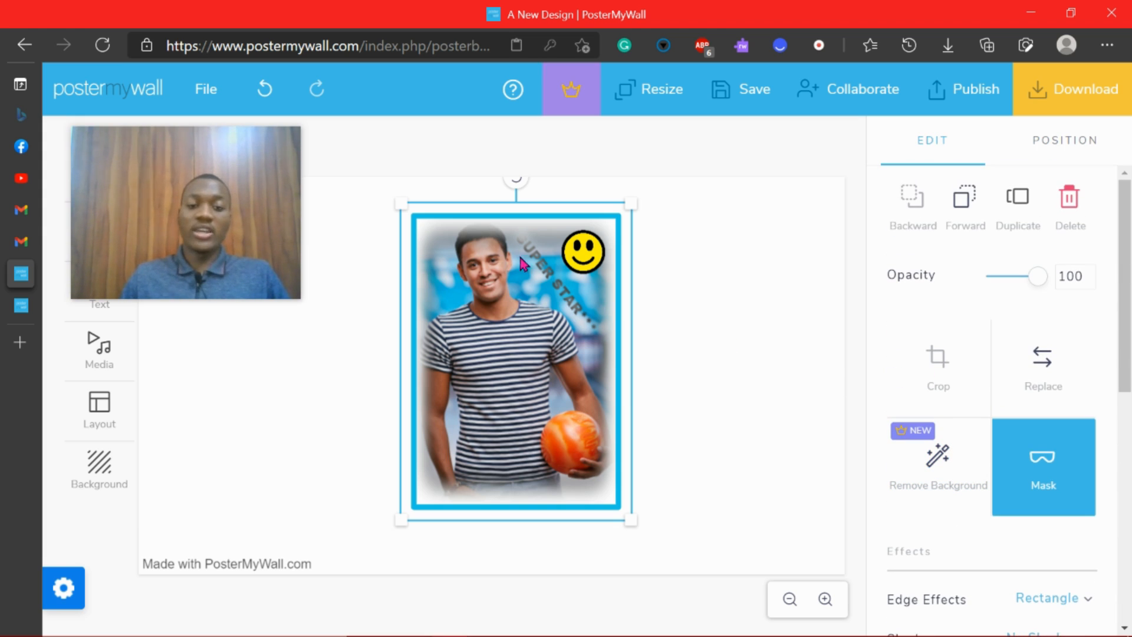
drag(494, 407, 478, 412)
click(557, 259)
click(533, 298)
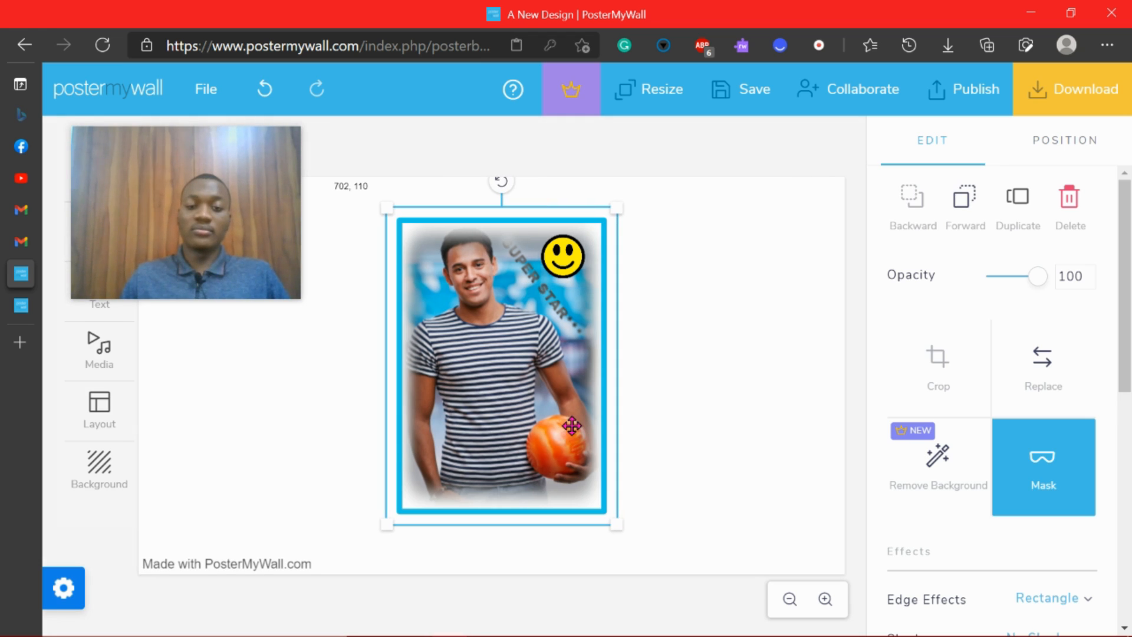
drag(571, 426, 567, 424)
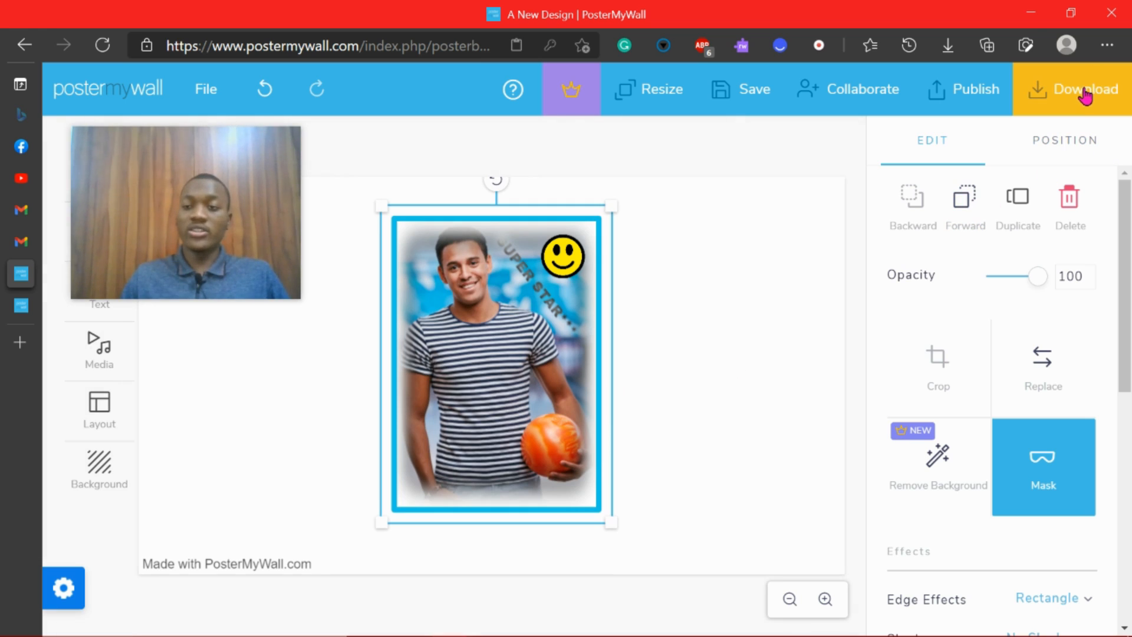
- Download the design as the free Basic Image and dismiss the thank-you dialog
click(1046, 106)
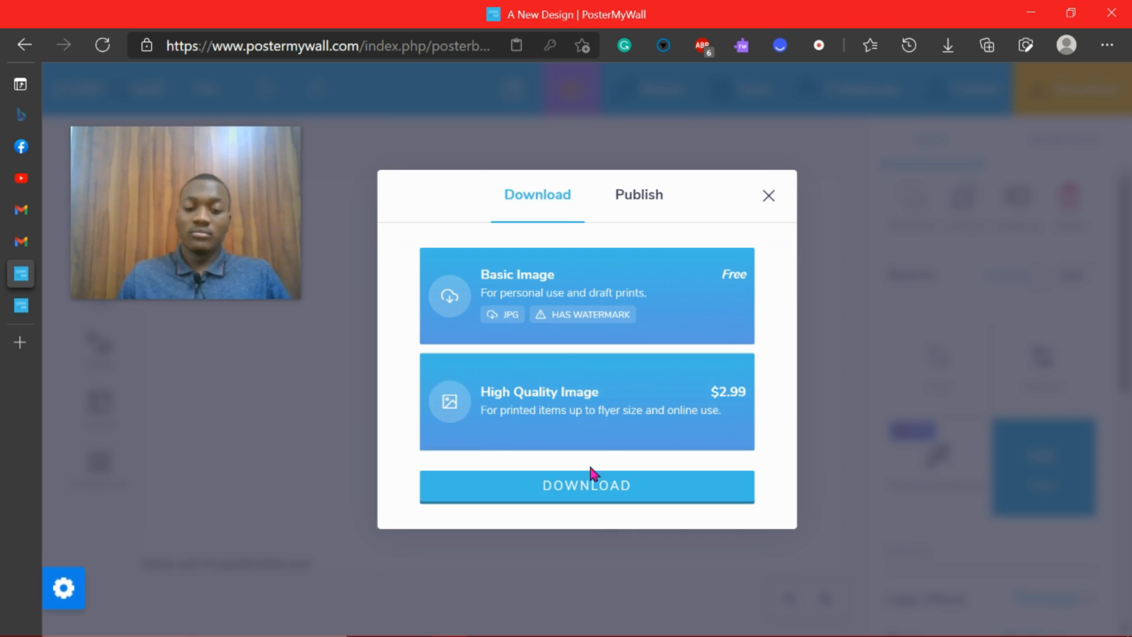
click(607, 485)
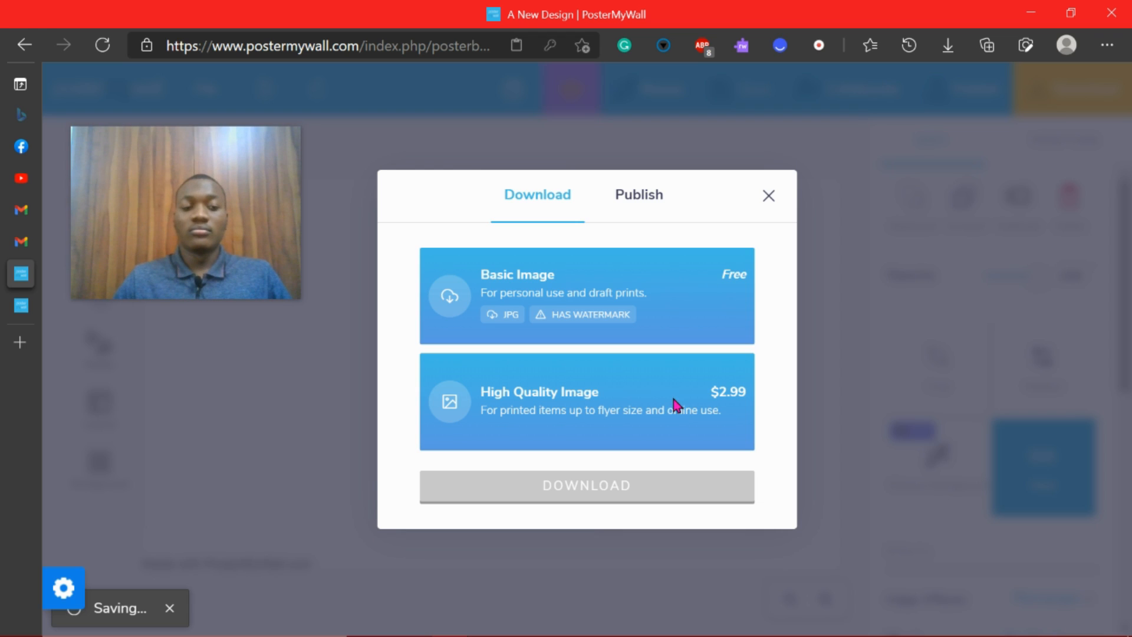
click(673, 399)
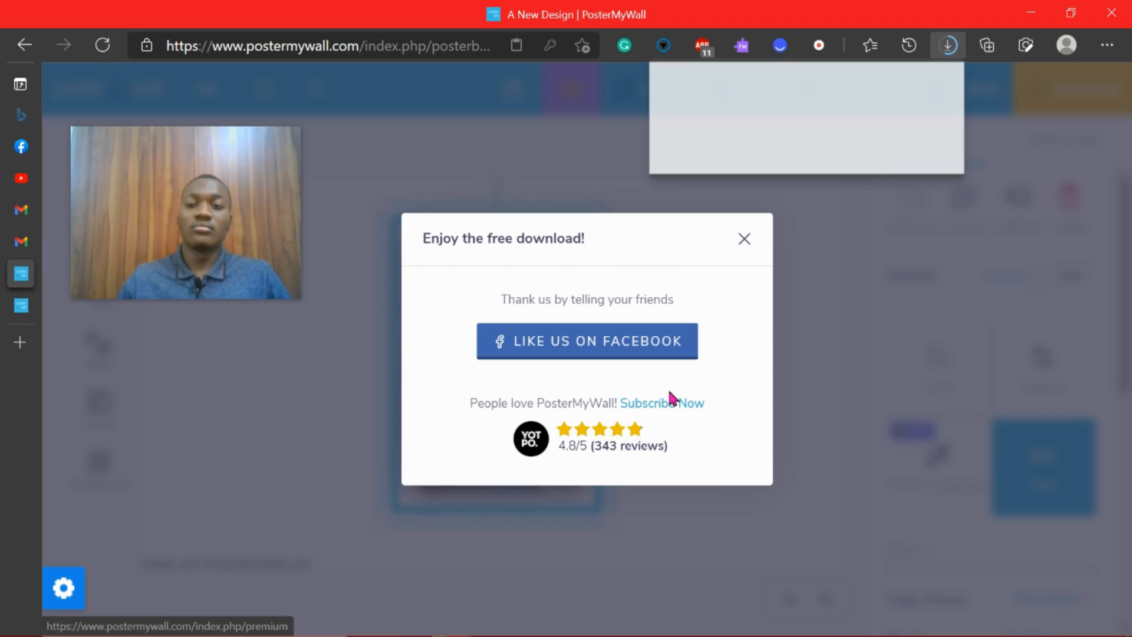
click(746, 238)
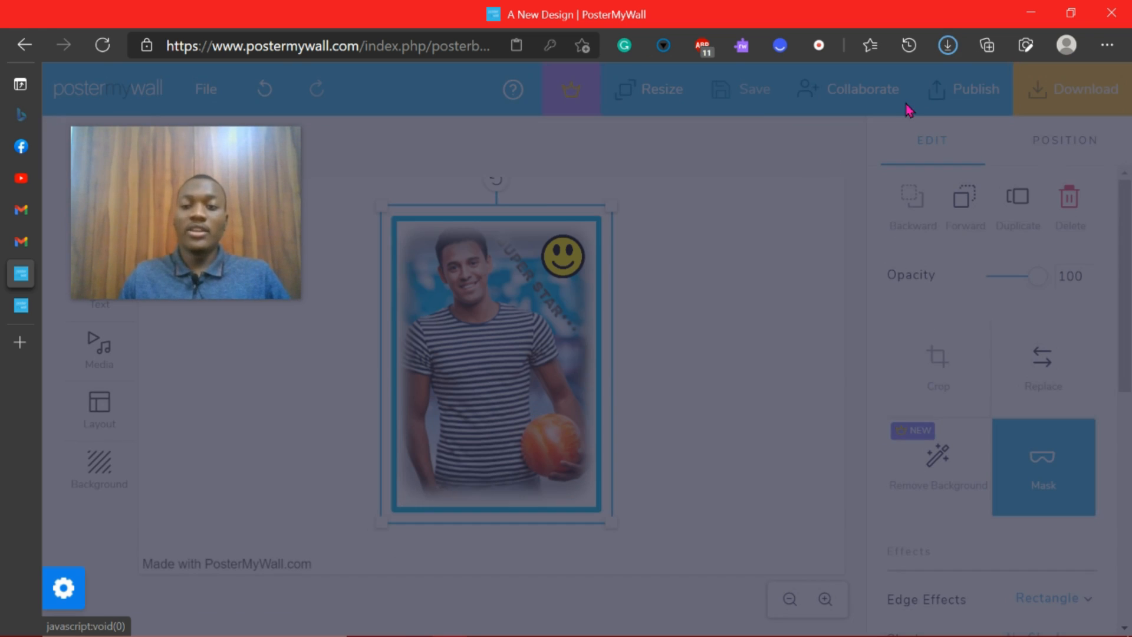
- Open the newly downloaded design JPG in Photos and inspect it by zooming in and out
click(948, 52)
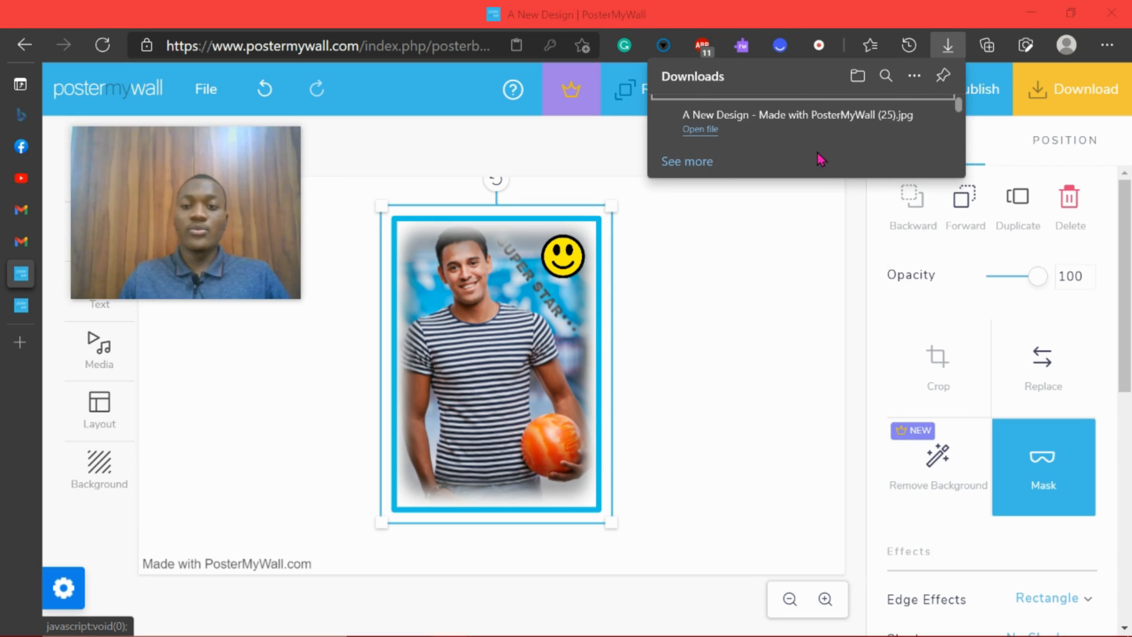
click(711, 124)
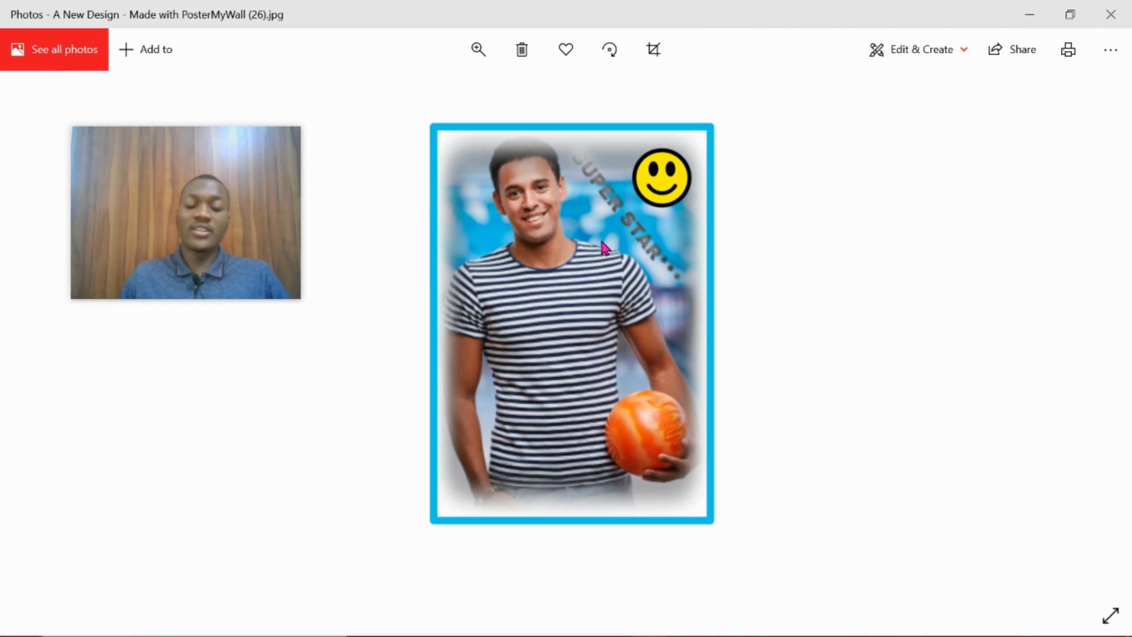
scroll(666, 351, up, 3)
scroll(646, 324, down, 3)
scroll(463, 236, up, 2)
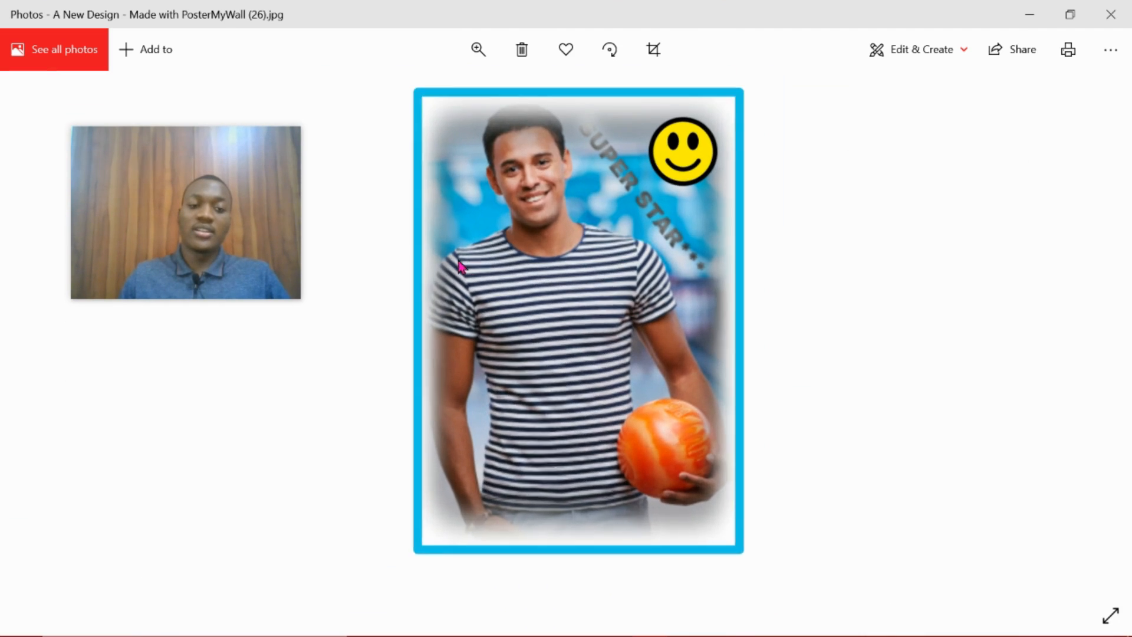
scroll(462, 266, down, 2)
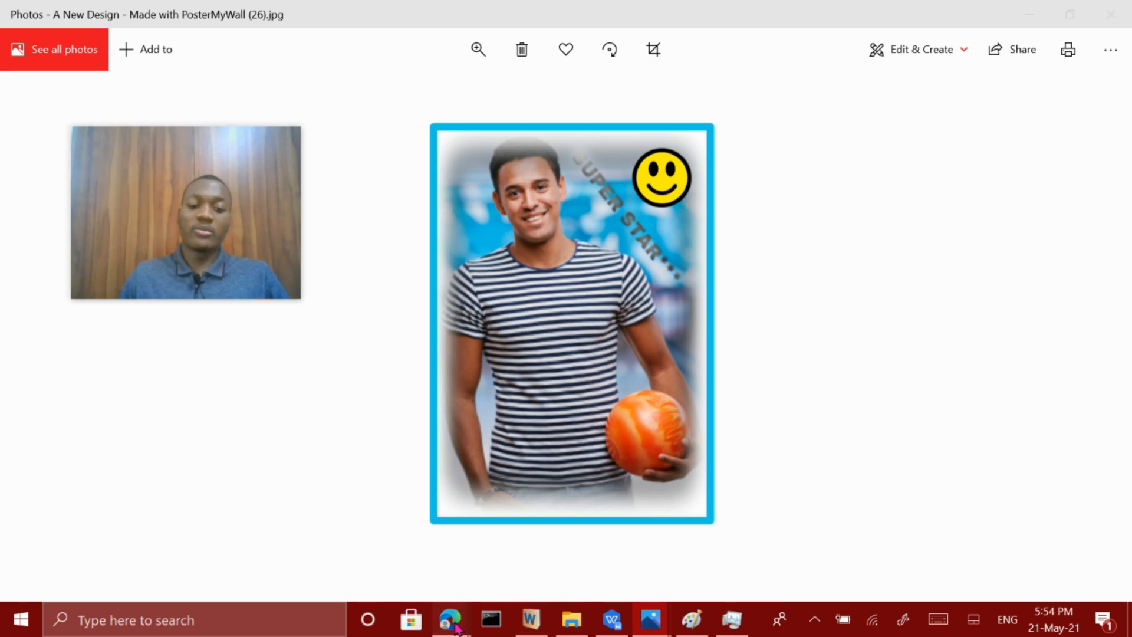
- Switch back to PosterMyWall in the browser and move the man's photo to the right, with the smiley emoji on its upper-right corner
mouse_move(450, 619)
click(218, 541)
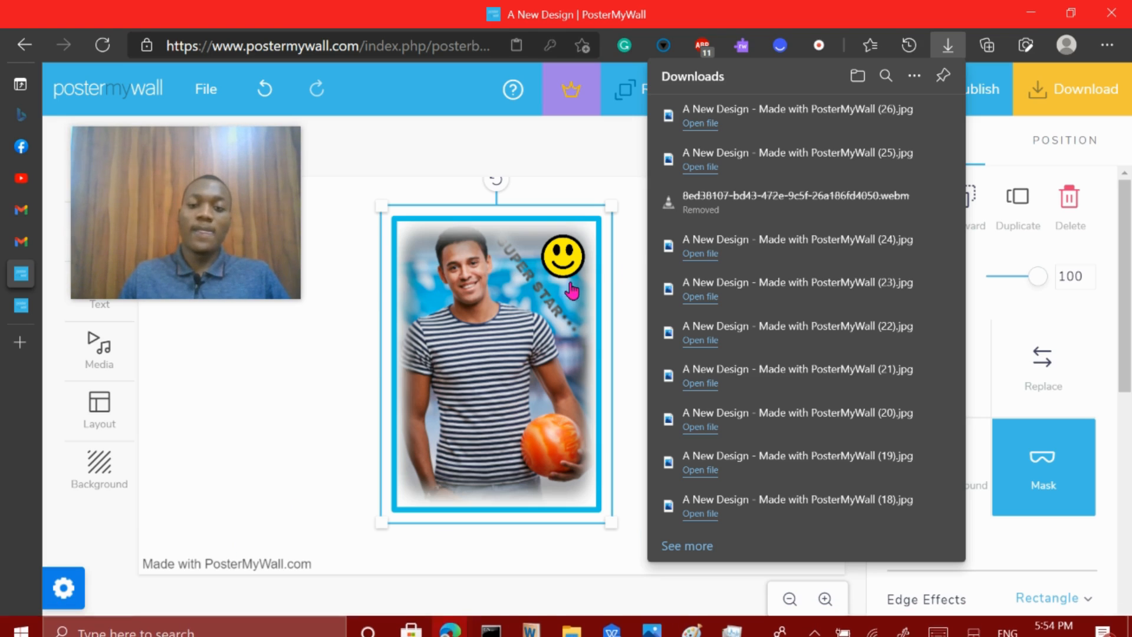
click(944, 46)
drag(524, 340, 564, 334)
drag(242, 290, 339, 368)
mouse_move(515, 401)
mouse_down()
mouse_move(546, 385)
mouse_move(564, 408)
mouse_move(511, 382)
mouse_move(510, 396)
mouse_up()
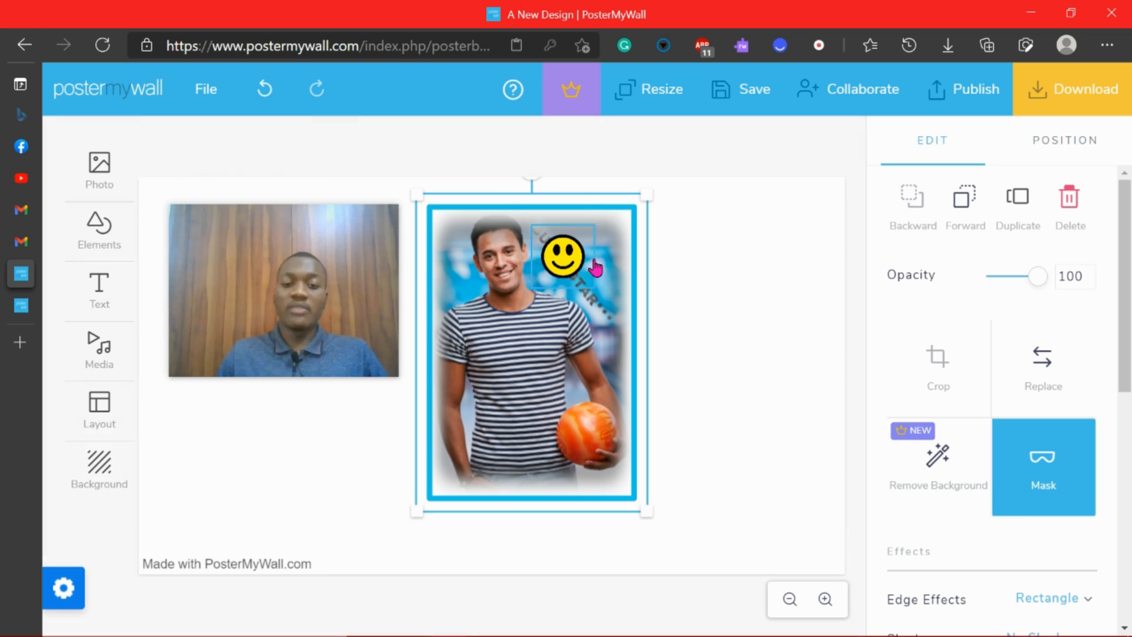
drag(590, 271, 626, 255)
mouse_move(559, 326)
mouse_down()
mouse_move(572, 339)
mouse_move(568, 330)
mouse_up()
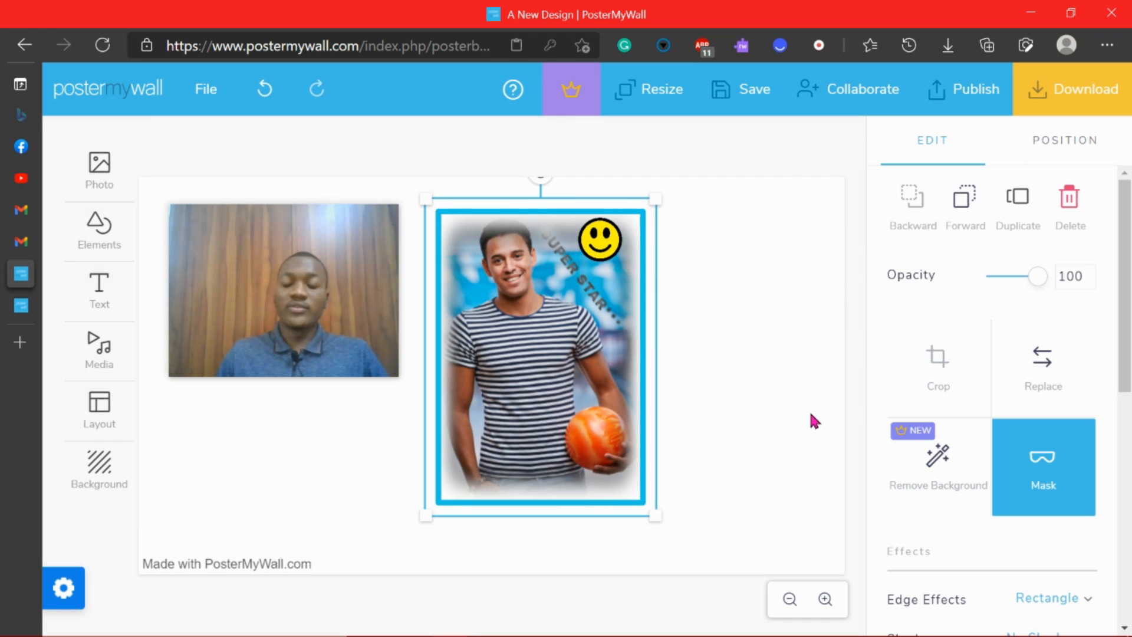
- Review the editing, effect and position options available for the man's photo
click(1051, 140)
click(919, 142)
click(1067, 141)
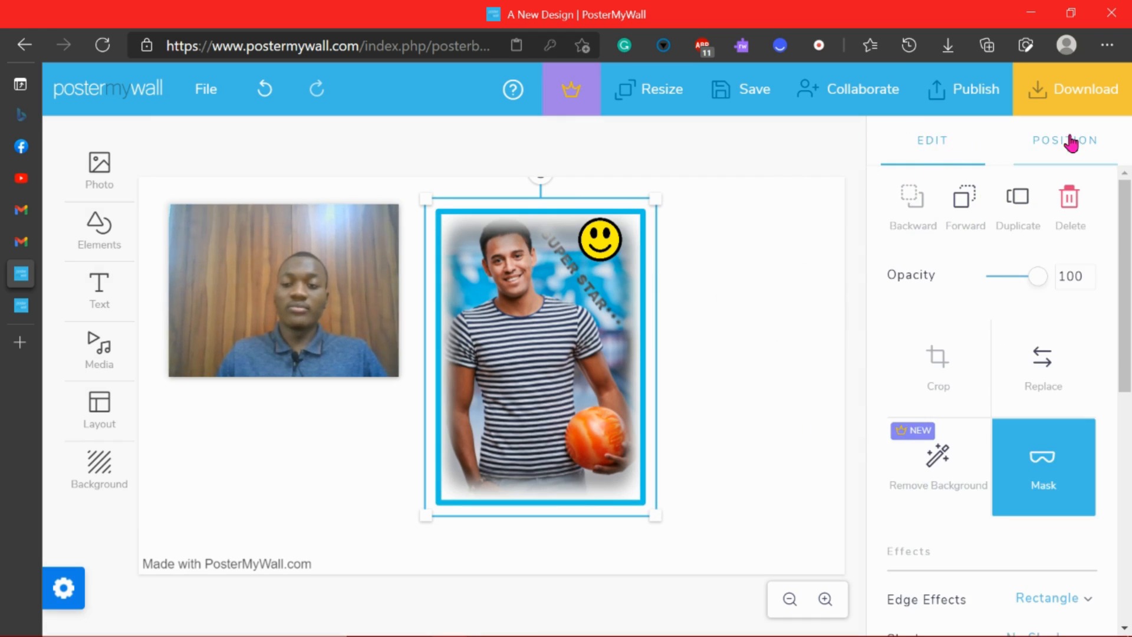
click(959, 158)
click(1060, 159)
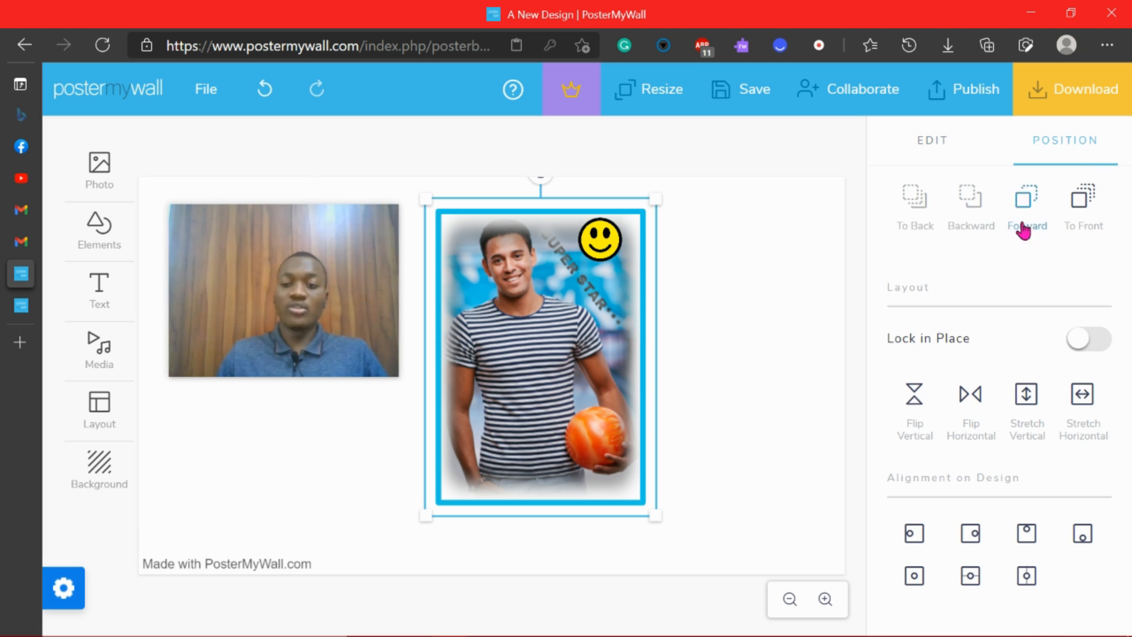
click(928, 153)
scroll(934, 295, down, 4)
scroll(937, 345, up, 4)
scroll(955, 283, down, 6)
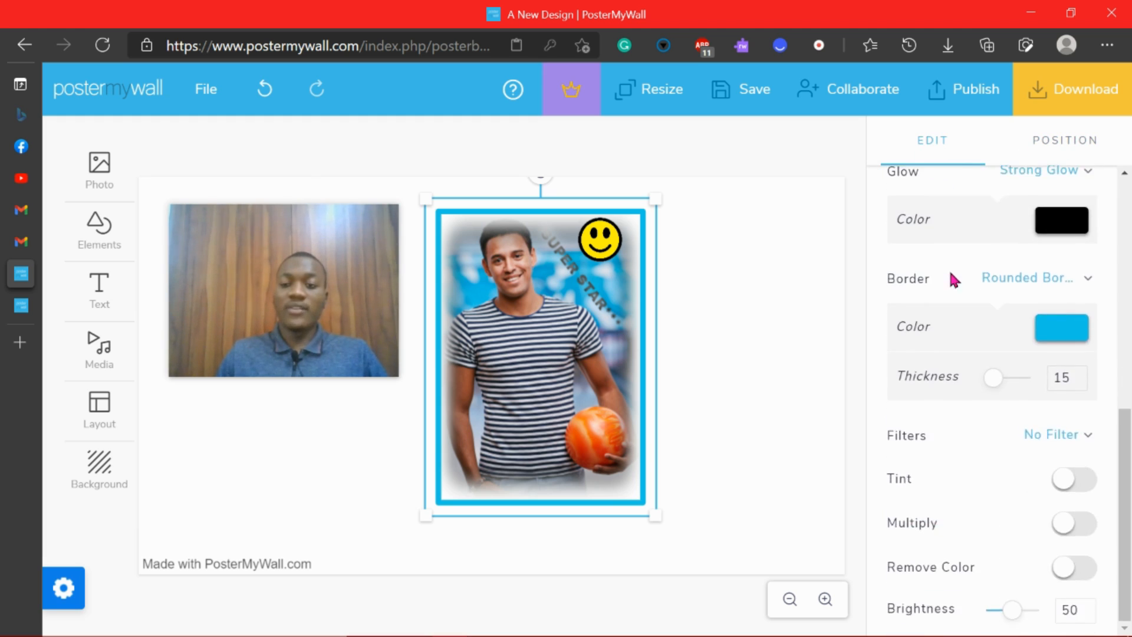
scroll(949, 265, up, 6)
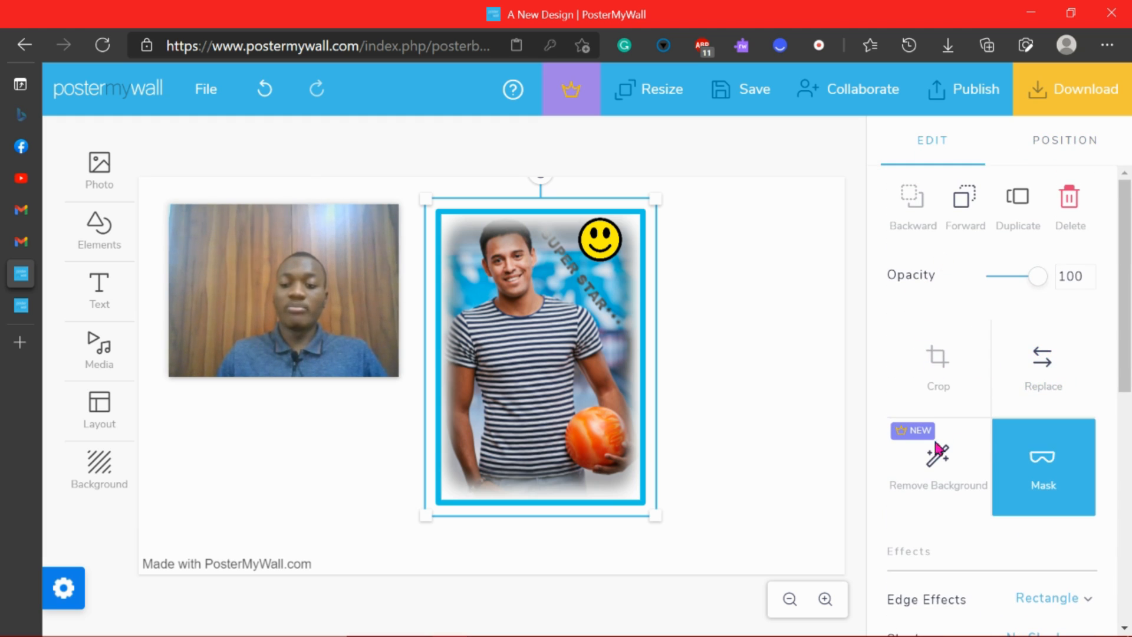
scroll(1061, 462, down, 4)
scroll(943, 324, down, 2)
scroll(947, 296, up, 6)
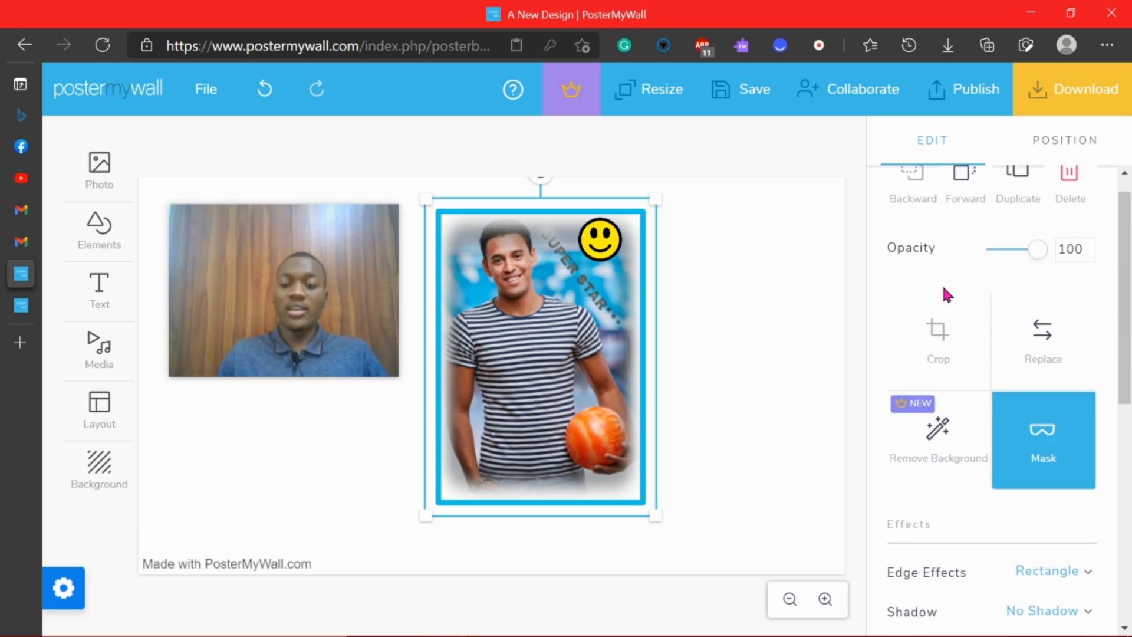
scroll(955, 413, down, 6)
scroll(928, 353, up, 6)
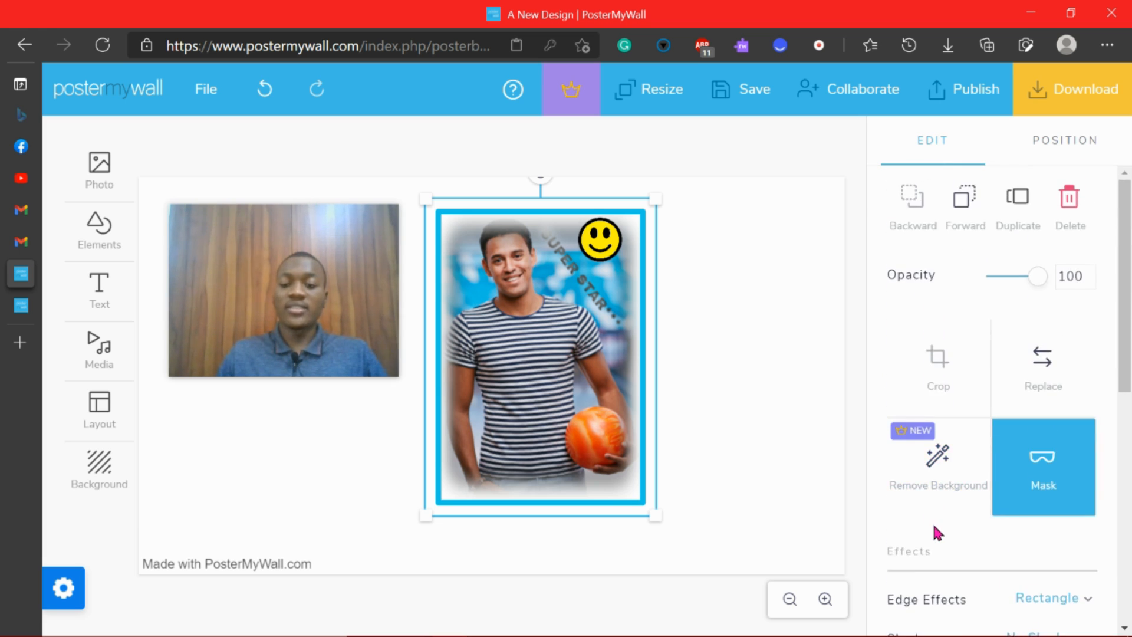
scroll(902, 342, down, 7)
scroll(1126, 437, up, 3)
scroll(1121, 450, down, 3)
- Lock the man's photo in place on the design
click(1044, 144)
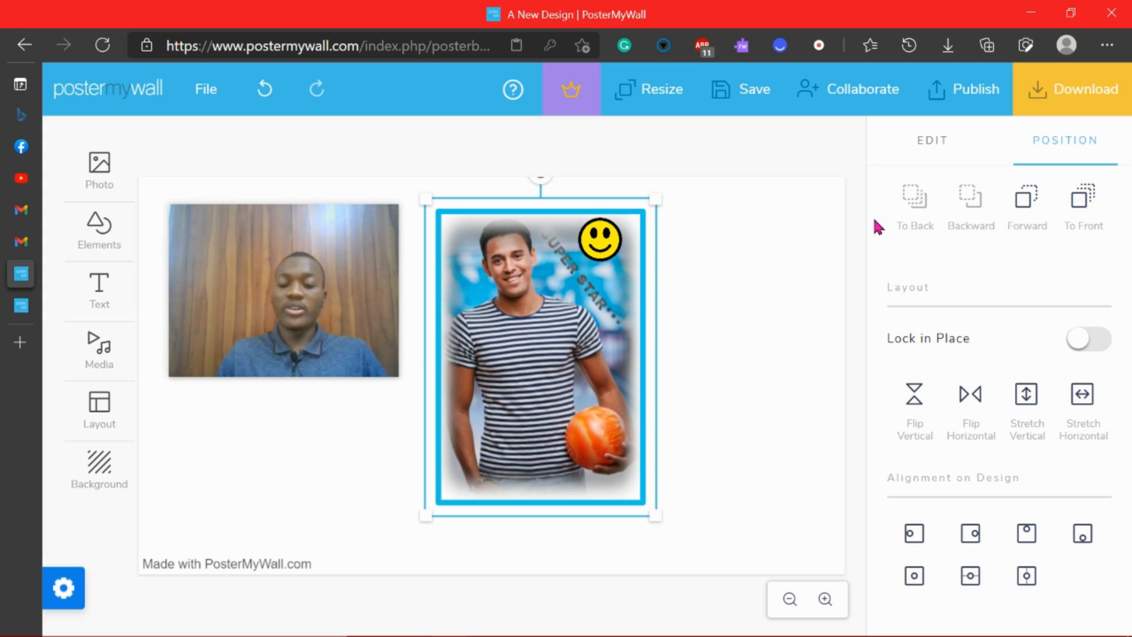
click(1084, 341)
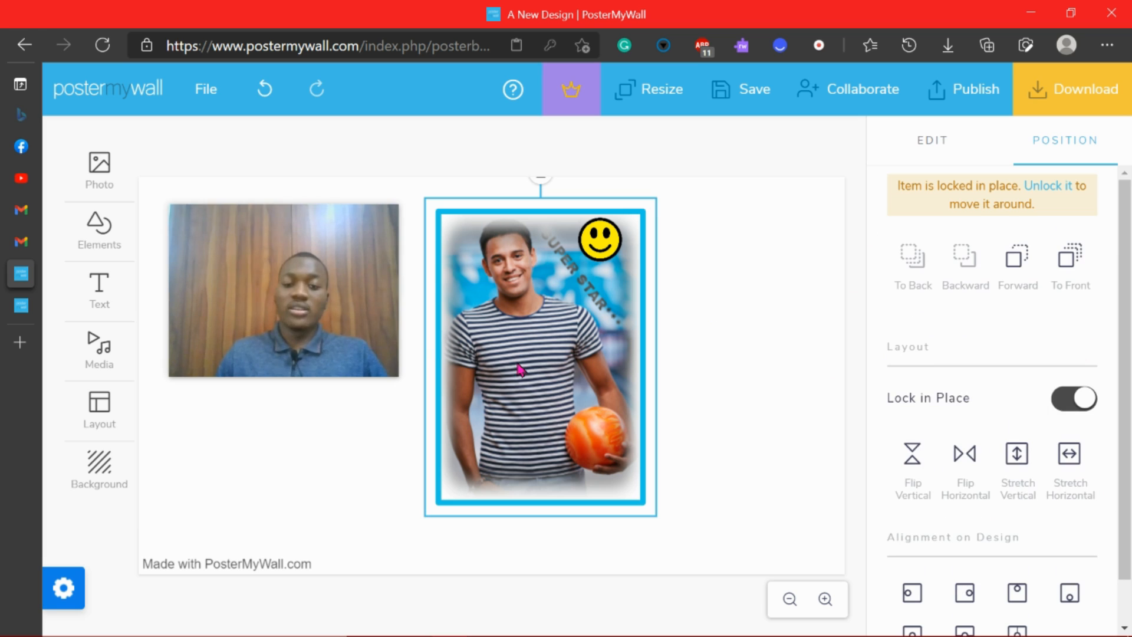
- Switch from the desktop back to the PosterMyWall design in the browser
drag(300, 300, 339, 344)
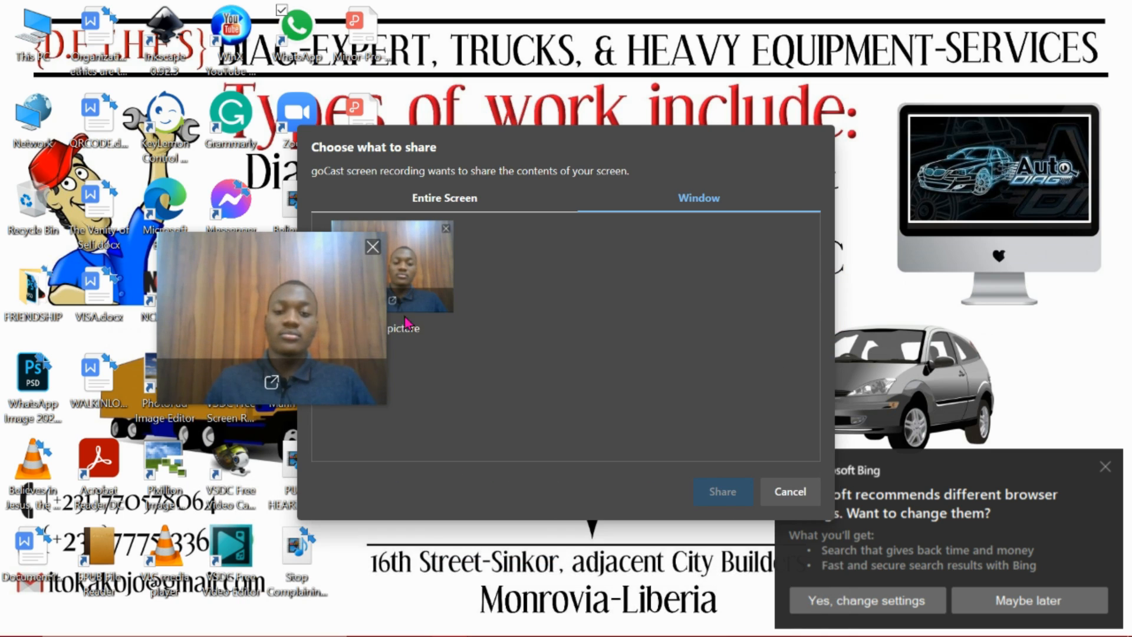
mouse_move(613, 635)
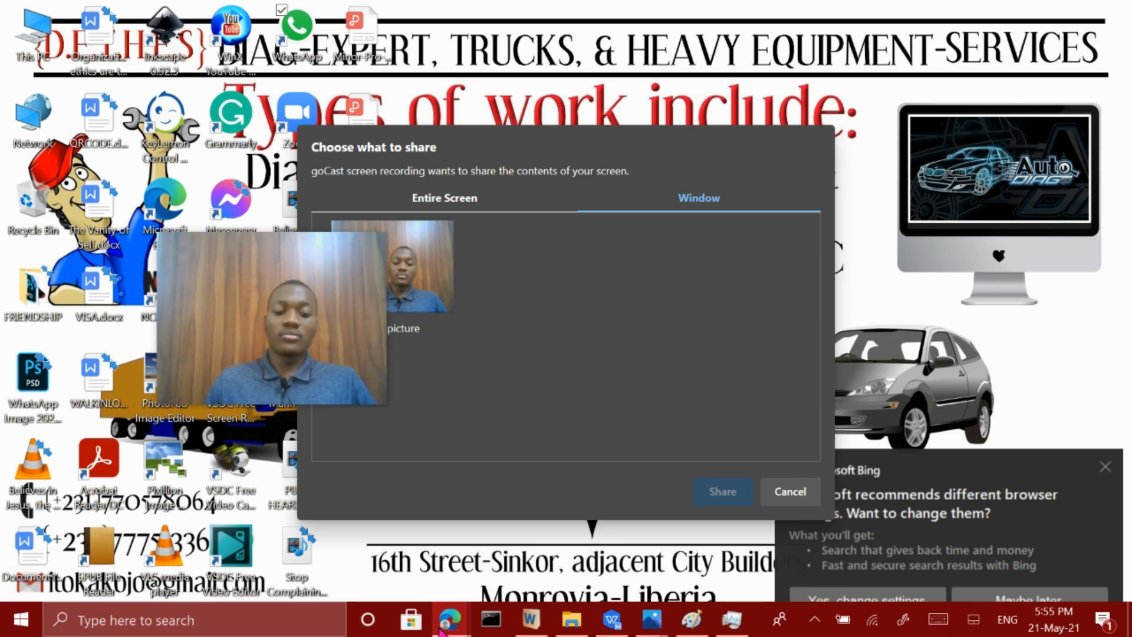
mouse_move(442, 628)
click(260, 577)
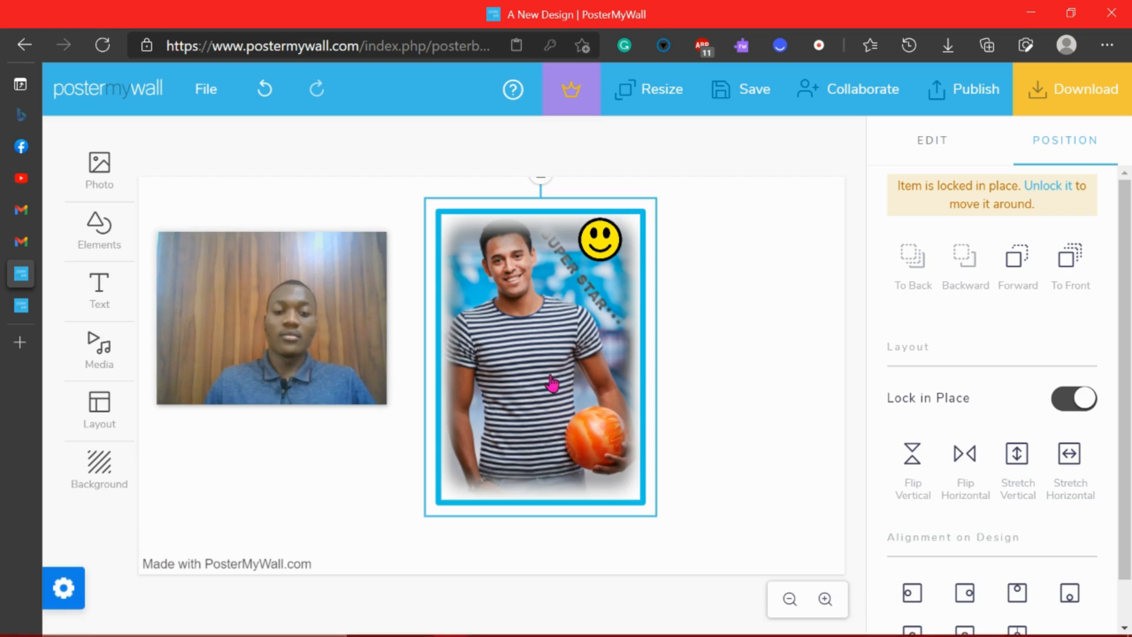
drag(257, 341, 280, 357)
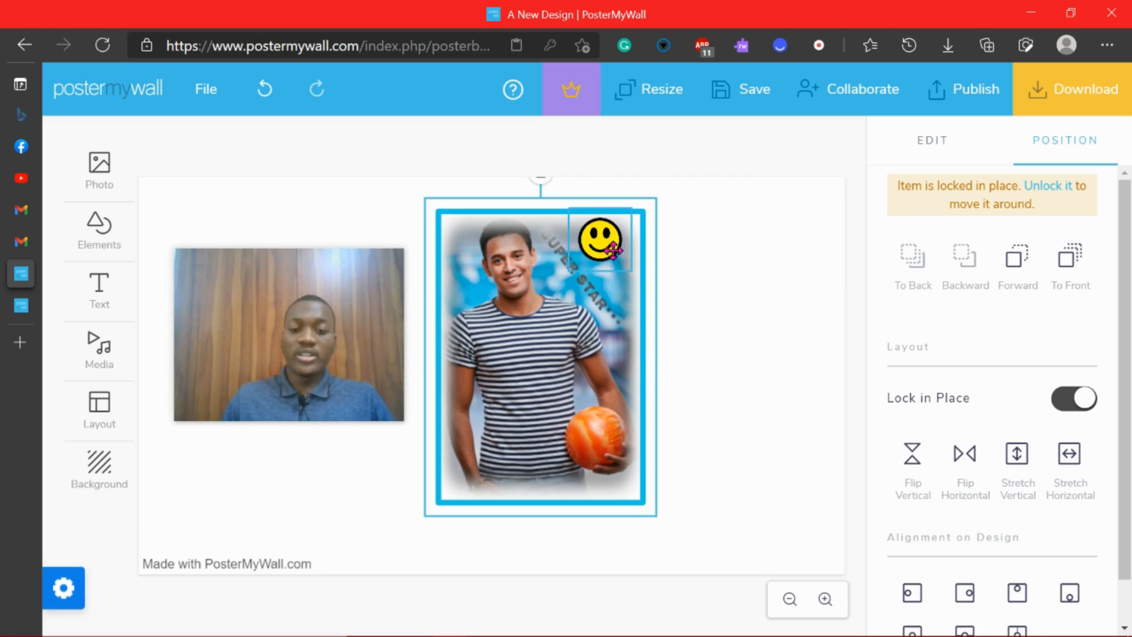
drag(607, 250, 613, 255)
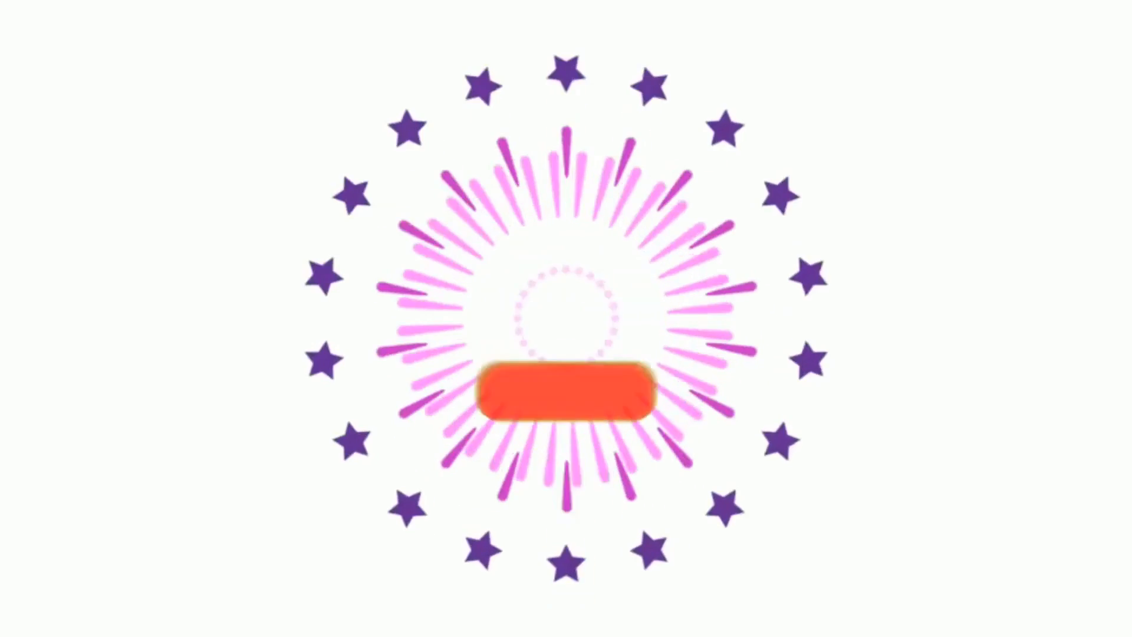